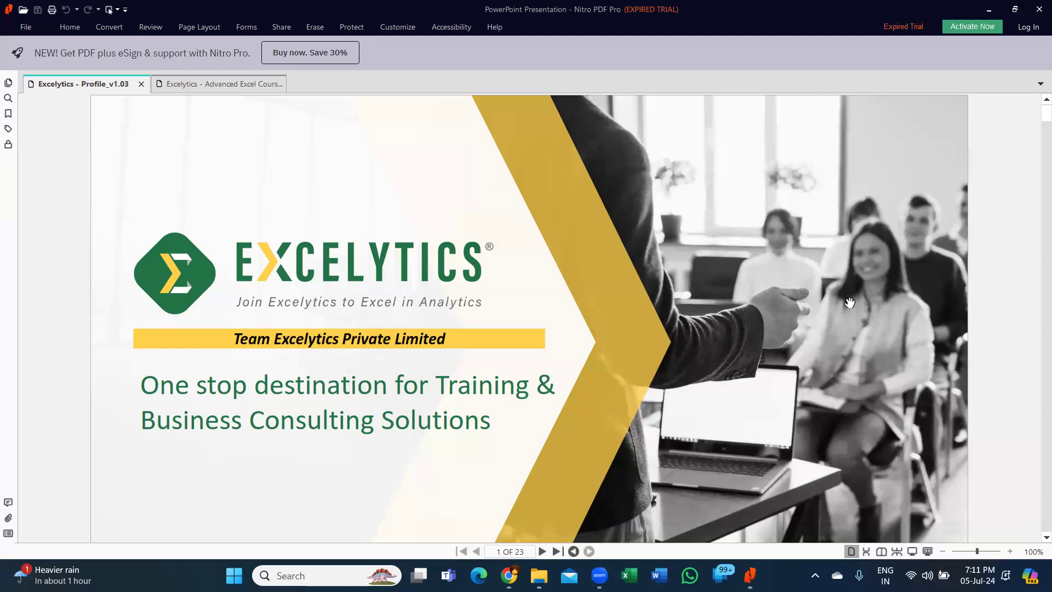
- Scroll the Excelytics profile PDF from the title slide to page 3, Milestones & Impact
left_click(414, 379)
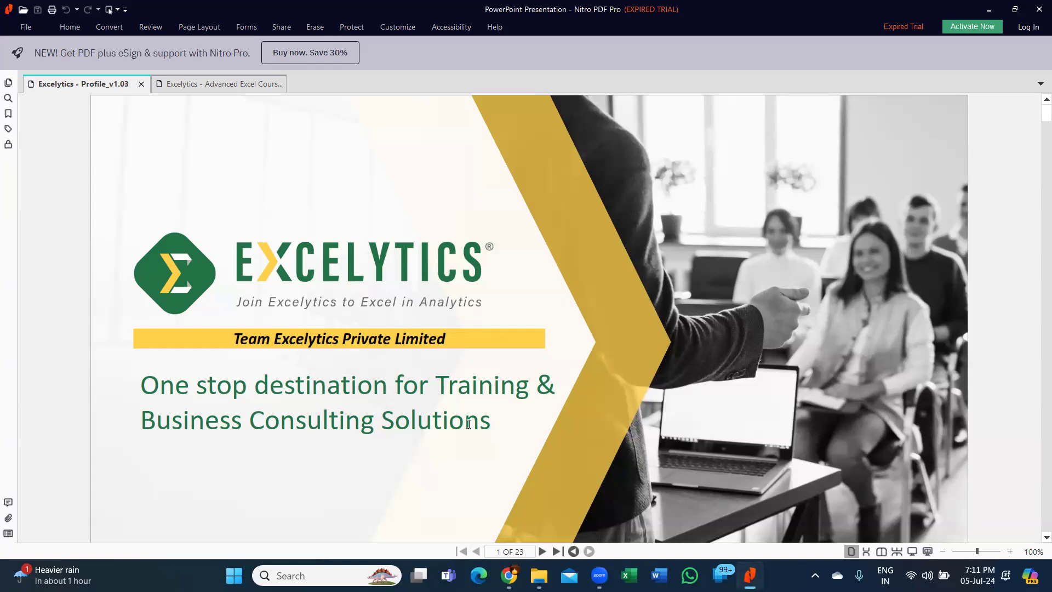
scroll(470, 421, "down", 3)
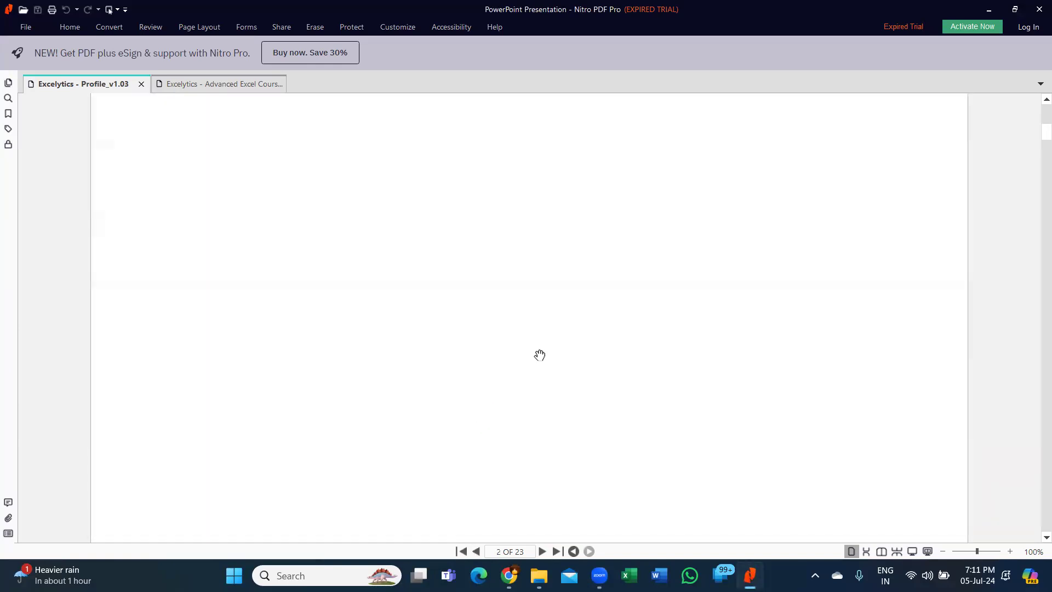
scroll(523, 222, "up", 5)
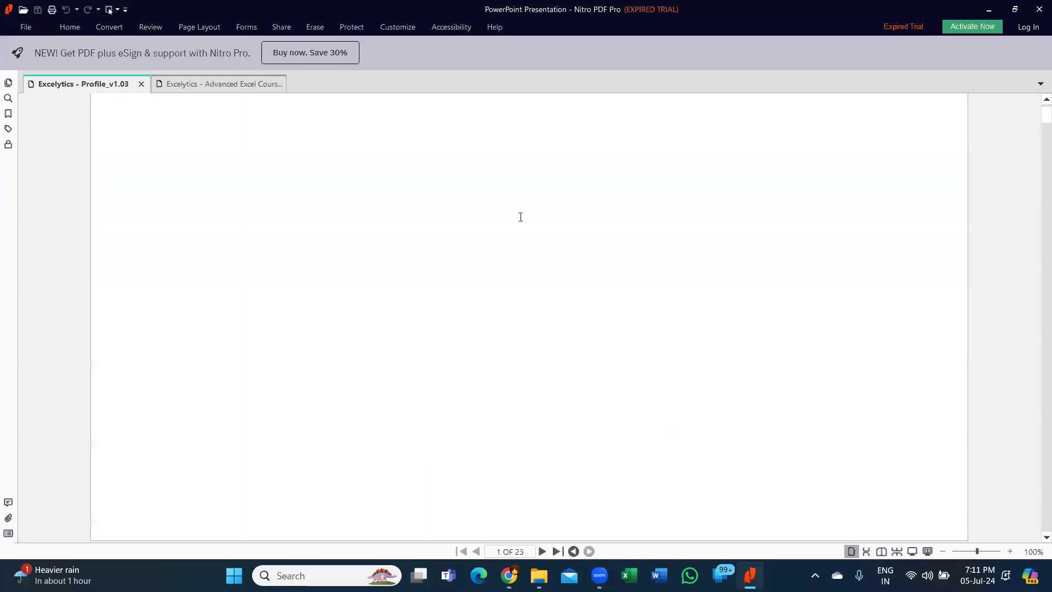
scroll(419, 330, "up", 1)
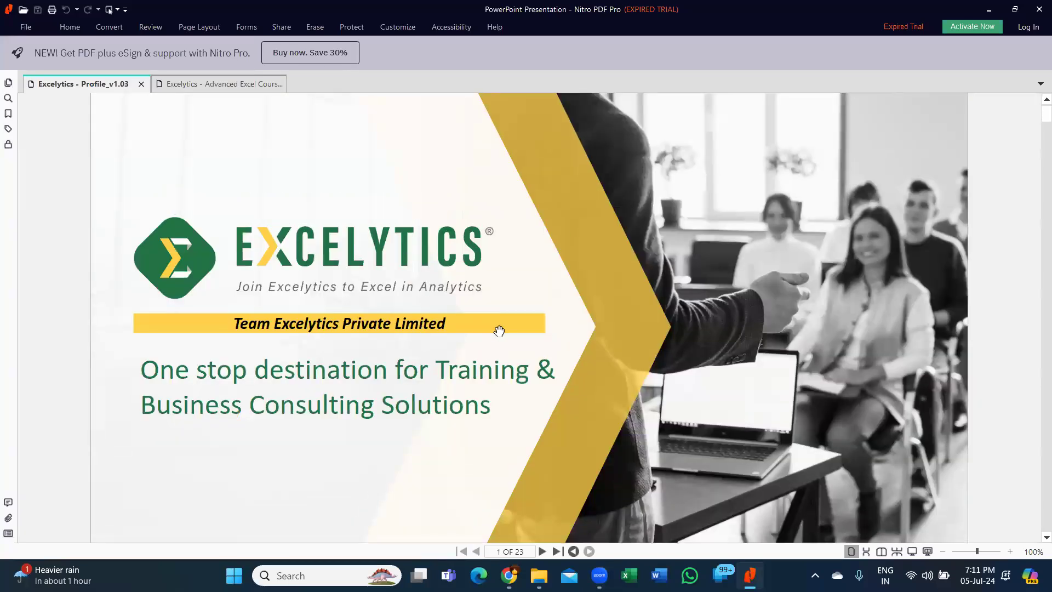
scroll(498, 330, "down", 3)
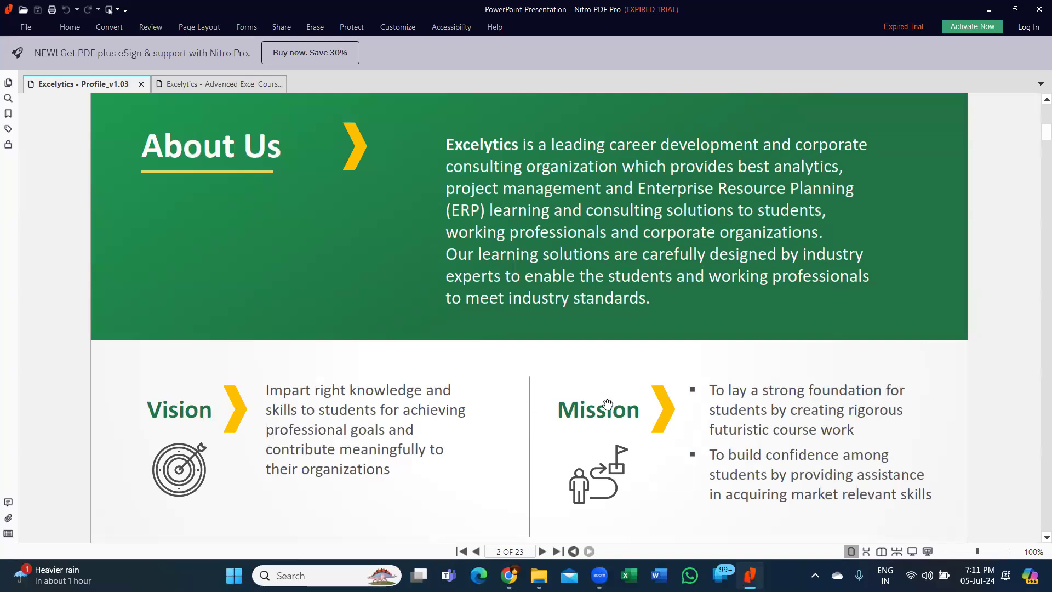
scroll(648, 367, "down", 1)
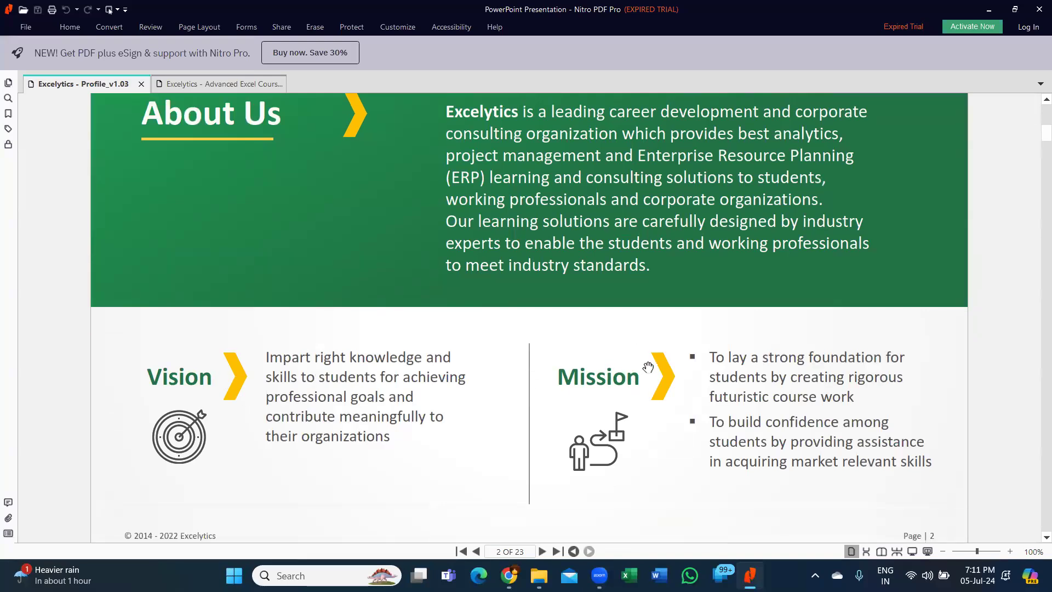
scroll(648, 367, "down", 5)
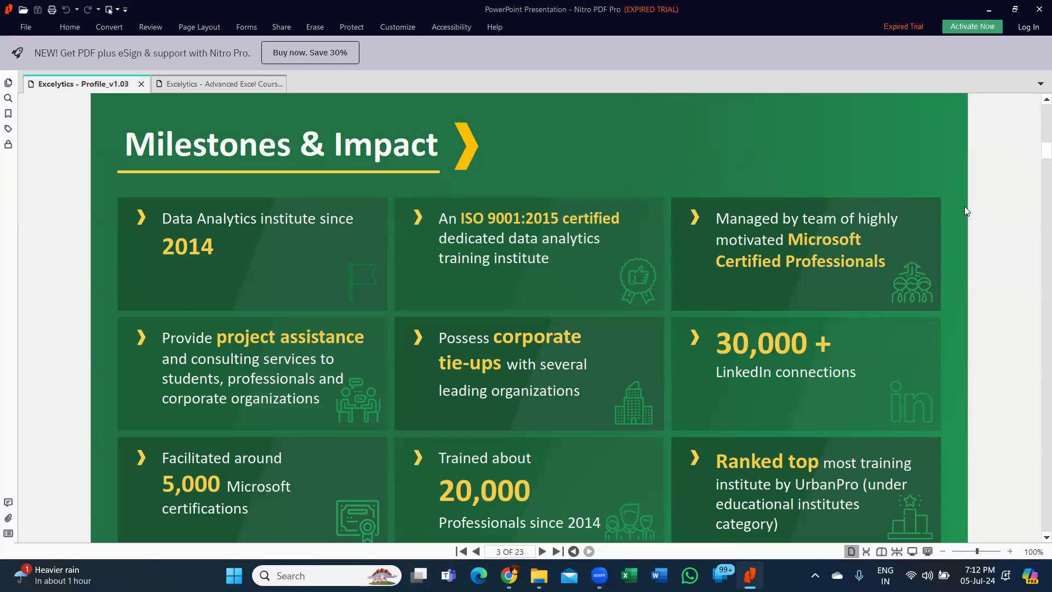
- Scroll past pages 4 and 5 to page 6, Our menu of services
scroll(628, 143, "down", 2)
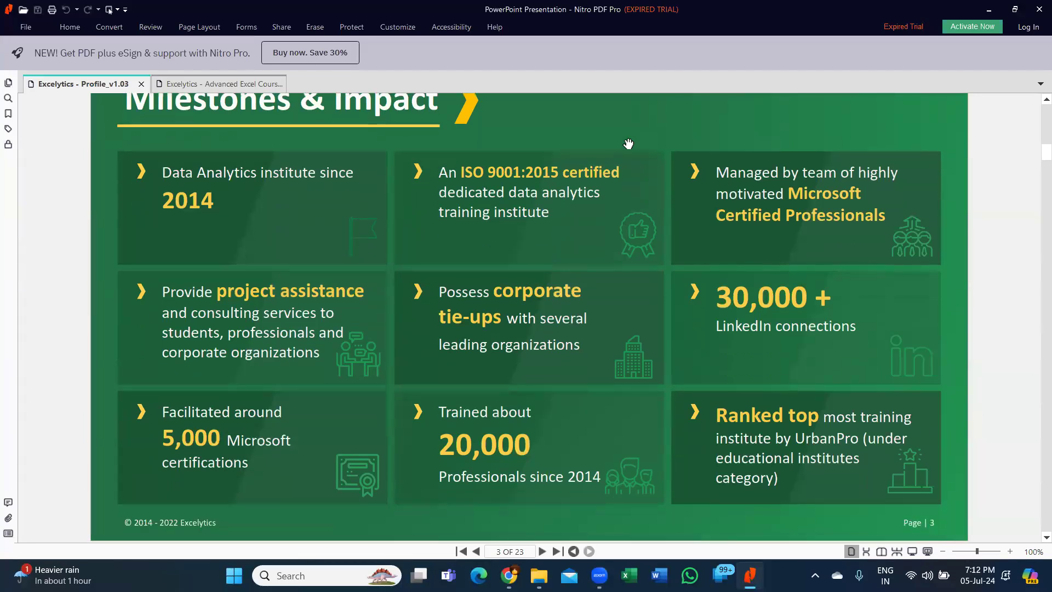
scroll(711, 387, "down", 3)
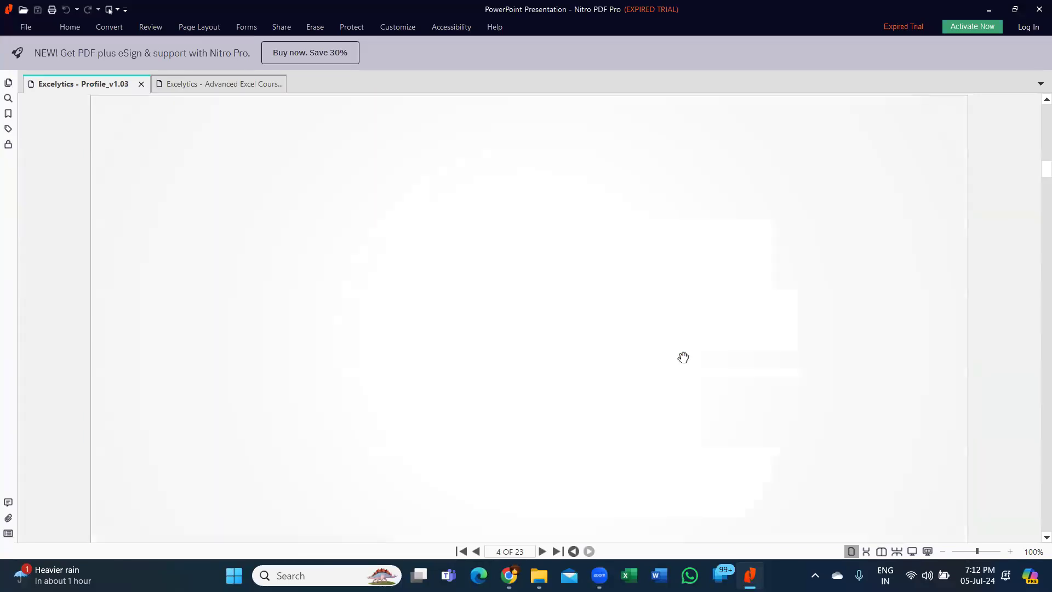
scroll(682, 355, "up", 3)
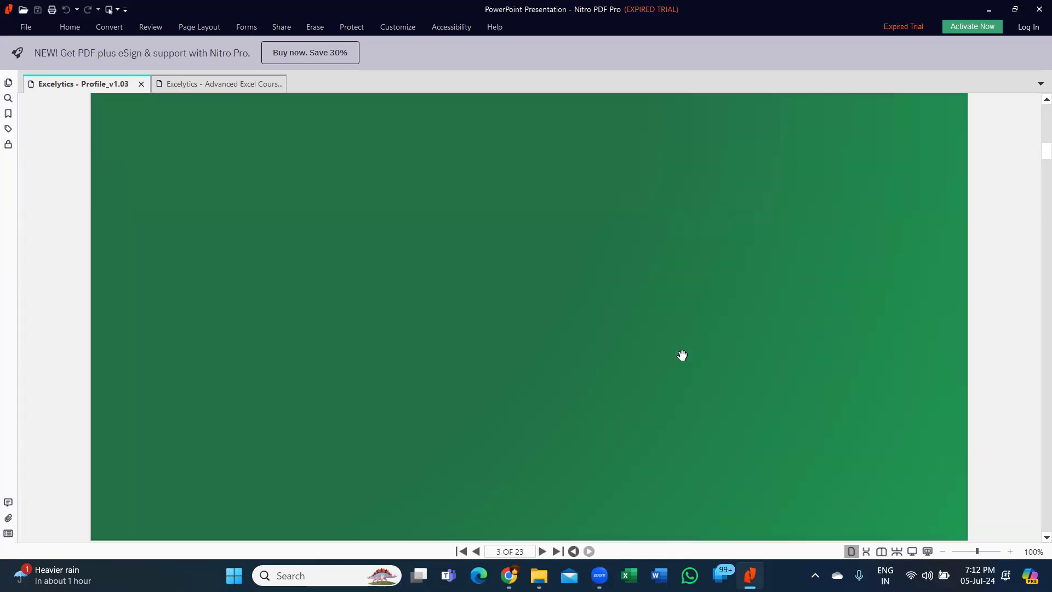
scroll(682, 355, "down", 5)
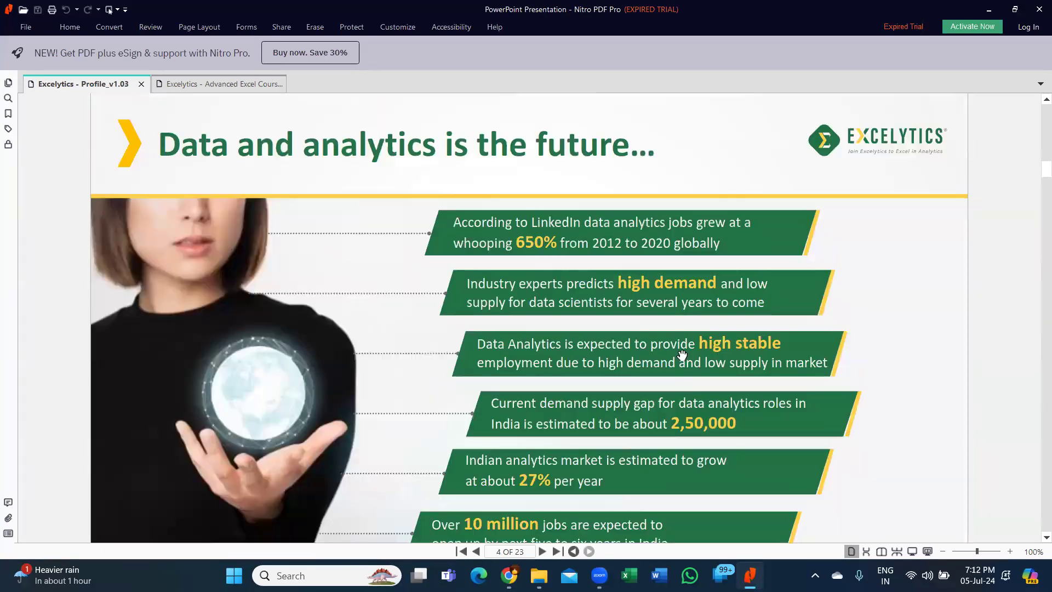
scroll(682, 355, "down", 3)
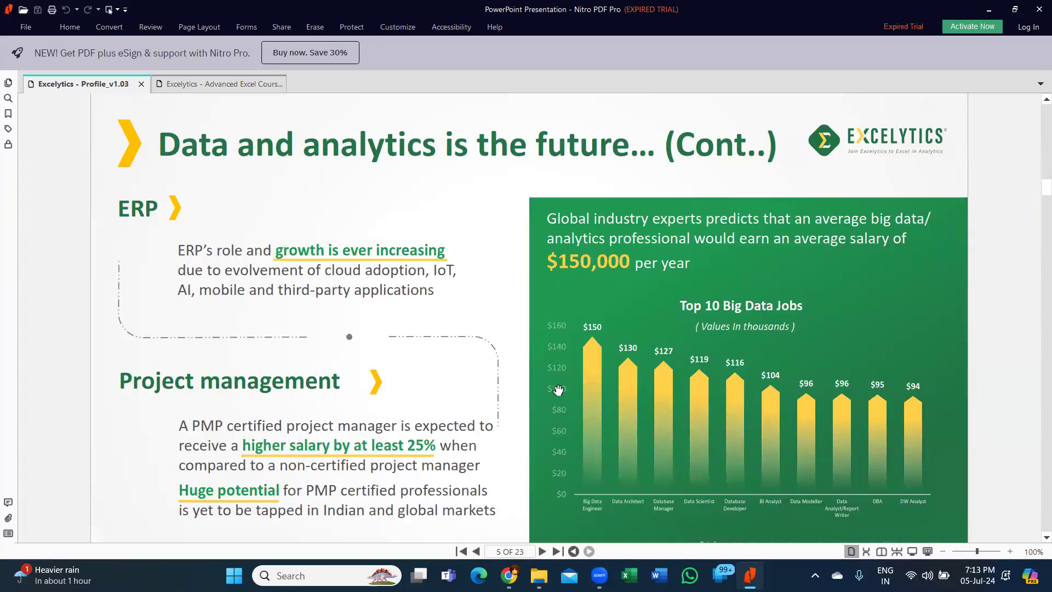
scroll(561, 336, "down", 1)
scroll(562, 335, "down", 5)
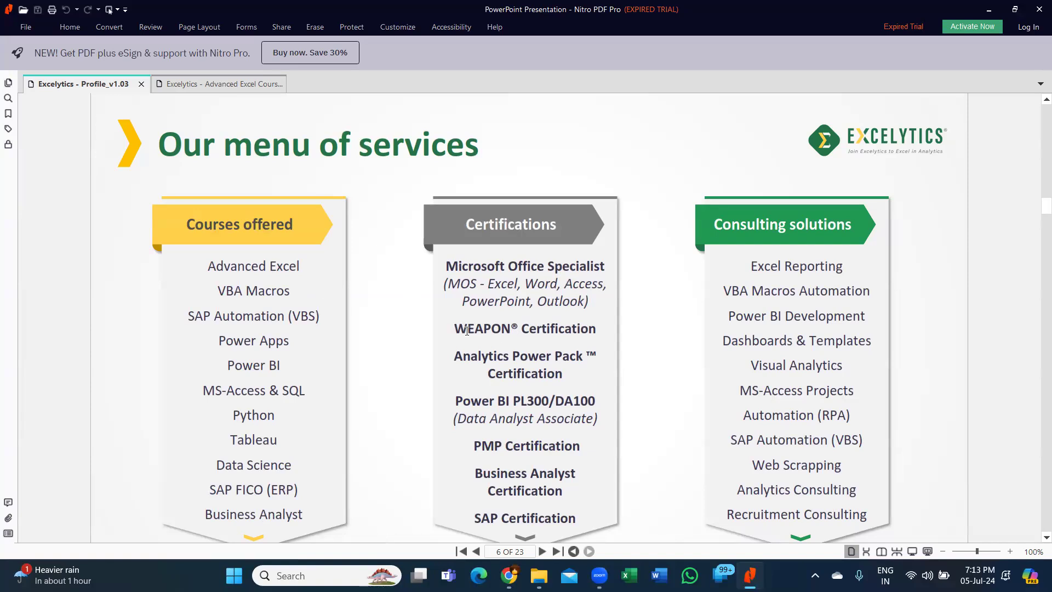
- Highlight WEAPON, Analytics Power Pack and Excel Reporting, then scroll on to page 7
left_click_drag(455, 329, 509, 332)
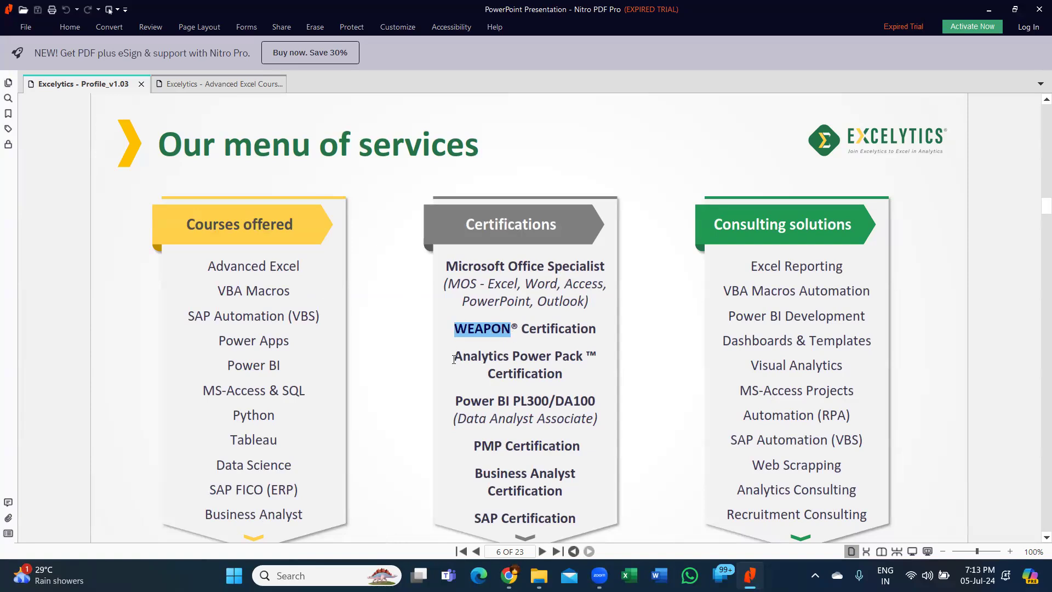
left_click_drag(454, 359, 587, 356)
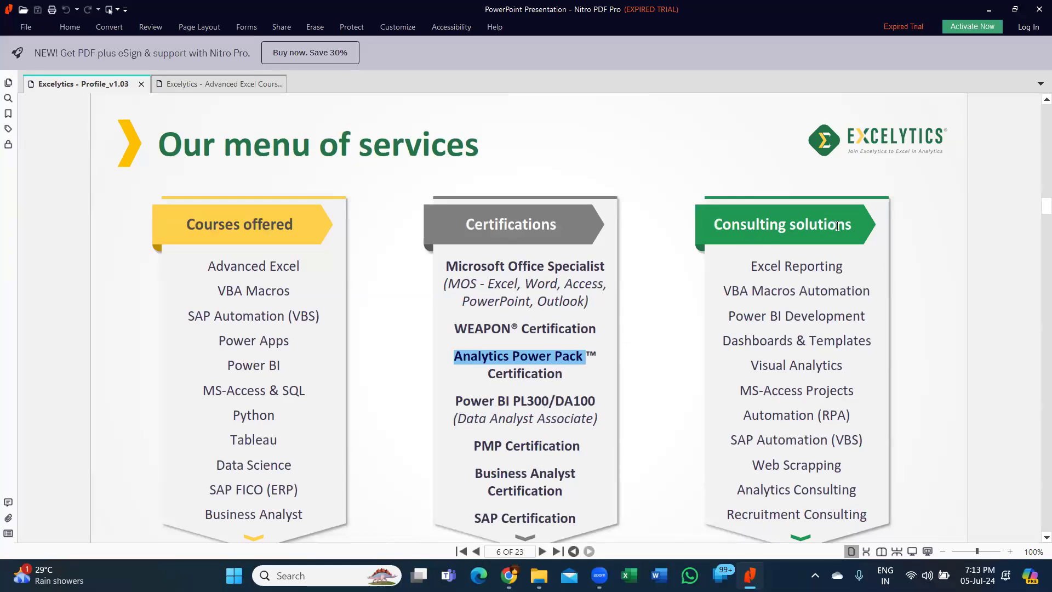
left_click_drag(765, 265, 811, 277)
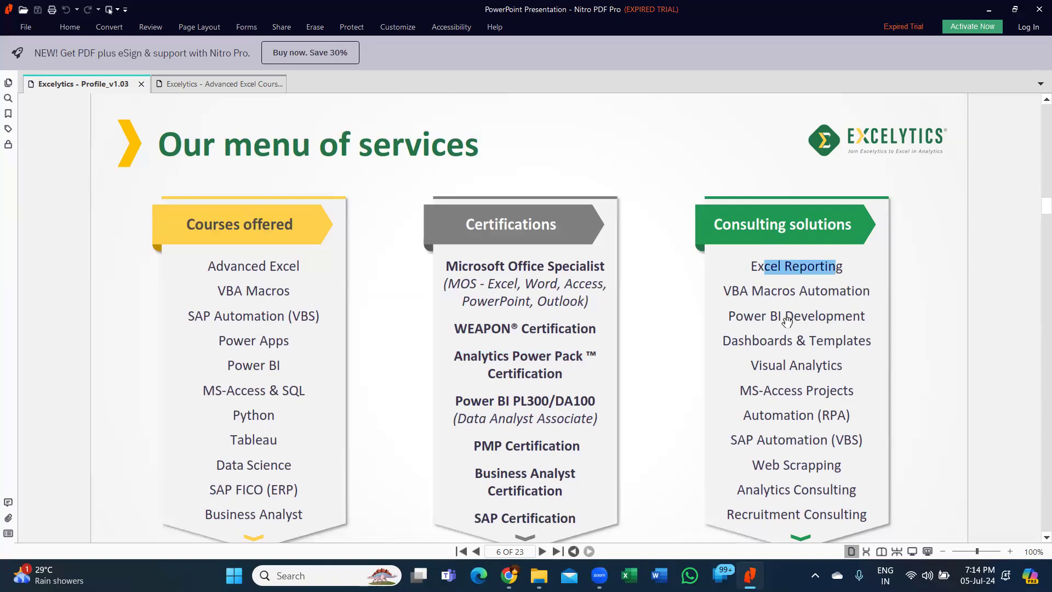
scroll(674, 319, "down", 2)
scroll(673, 318, "down", 2)
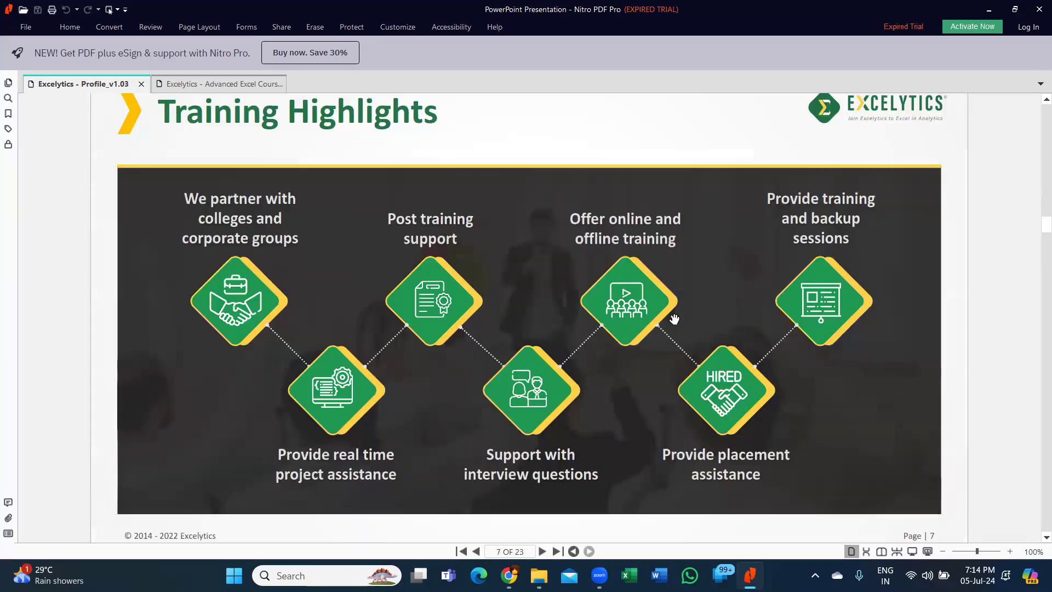
- Scroll from Training Highlights down to page 8, the Custom Packages slide
scroll(674, 319, "up", 1)
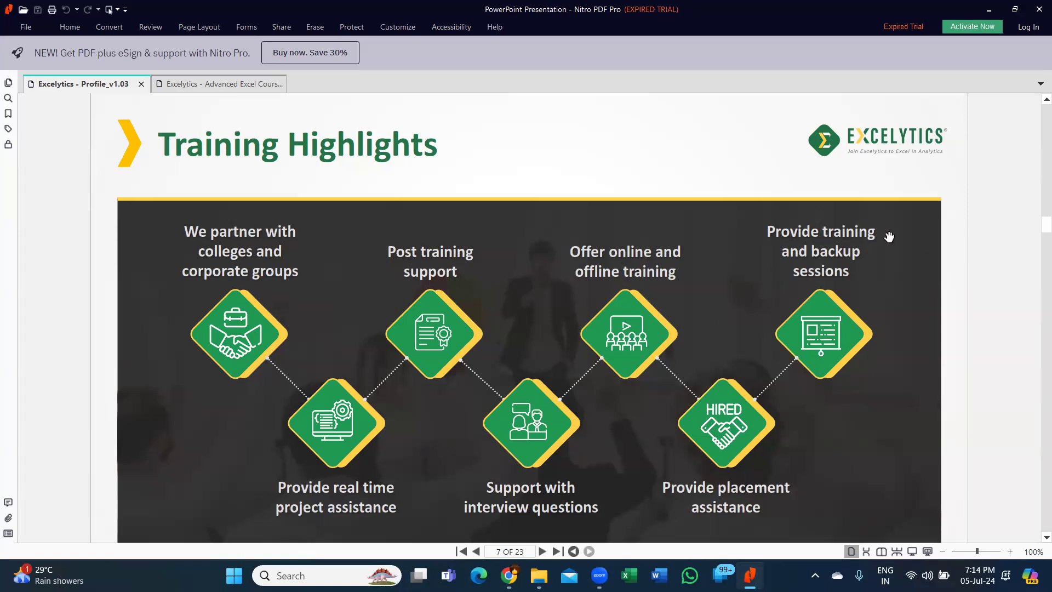
scroll(869, 270, "down", 3)
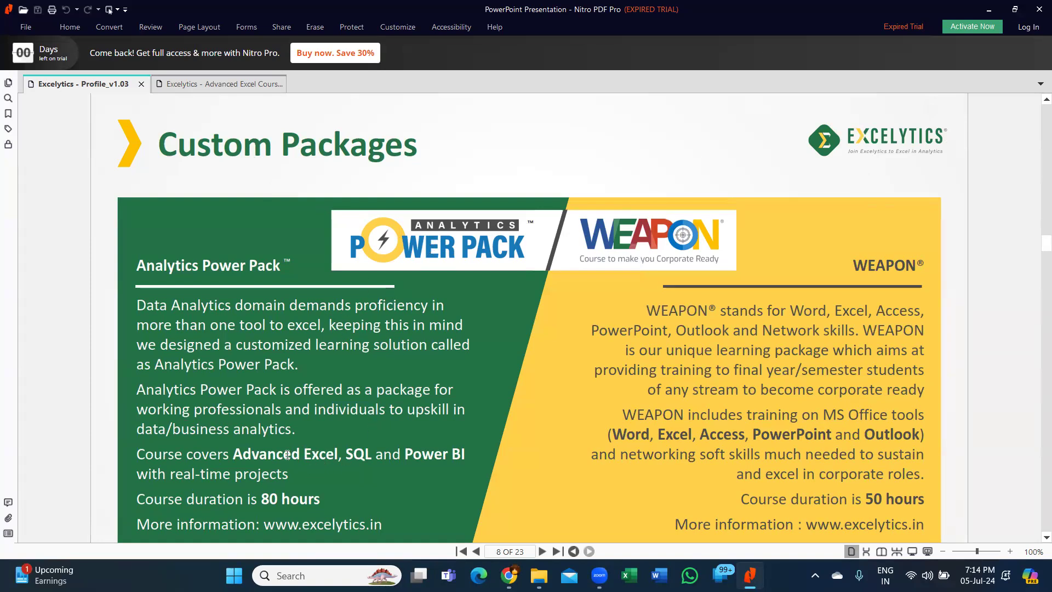
- Select 'Advanced Excel, SQL and Power BI', then the Word, Excel, Access, PowerPoint, Outlook list
left_click_drag(287, 454, 466, 455)
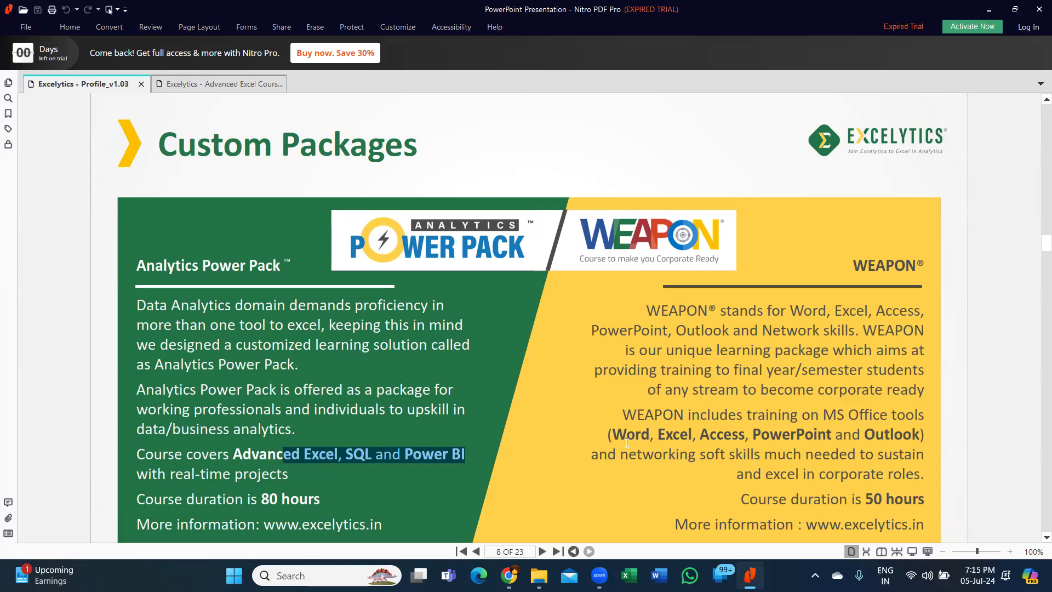
left_click_drag(611, 435, 924, 435)
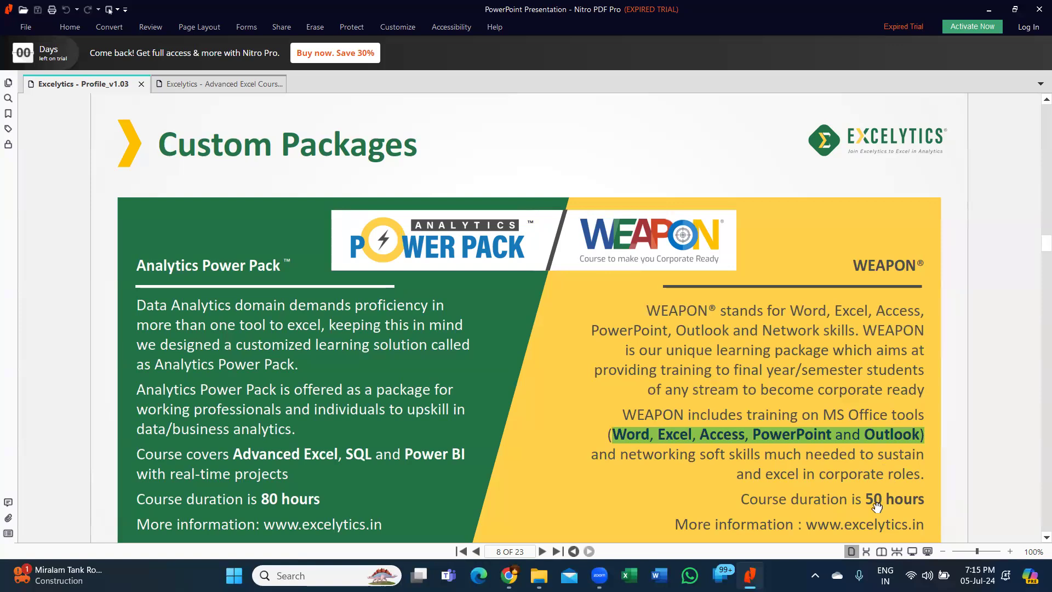
- Scroll from page 8 through the Course Offered pages to page 13, Our Partners
scroll(614, 292, "down", 2)
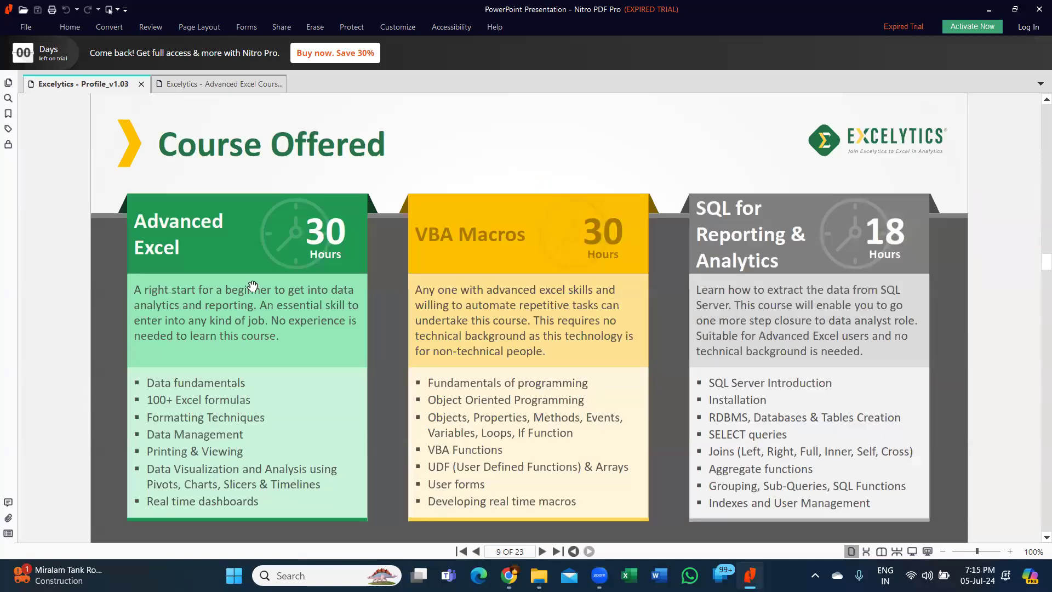
scroll(546, 367, "down", 5)
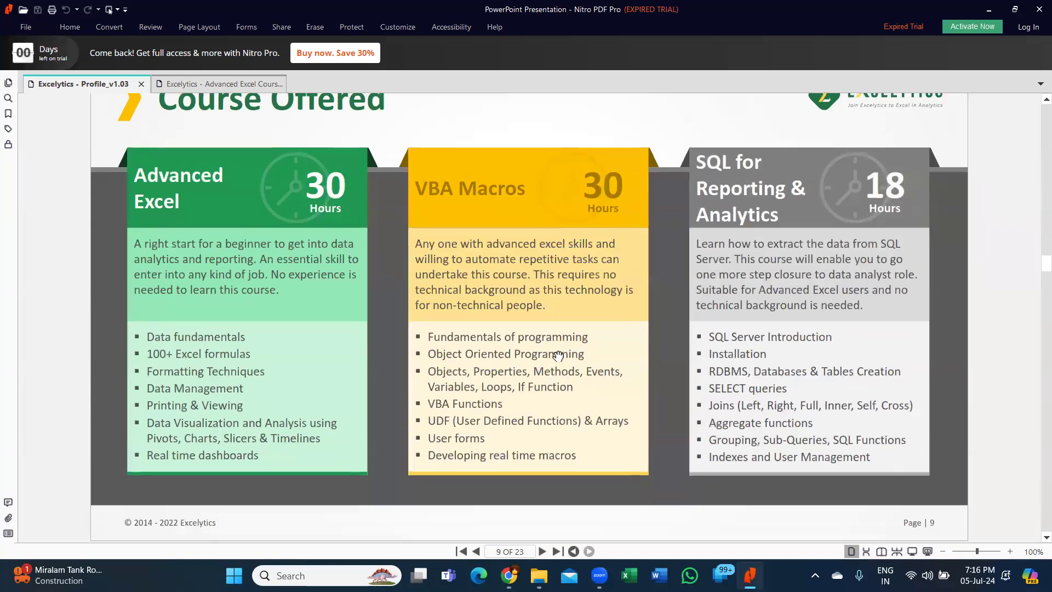
scroll(558, 356, "down", 5)
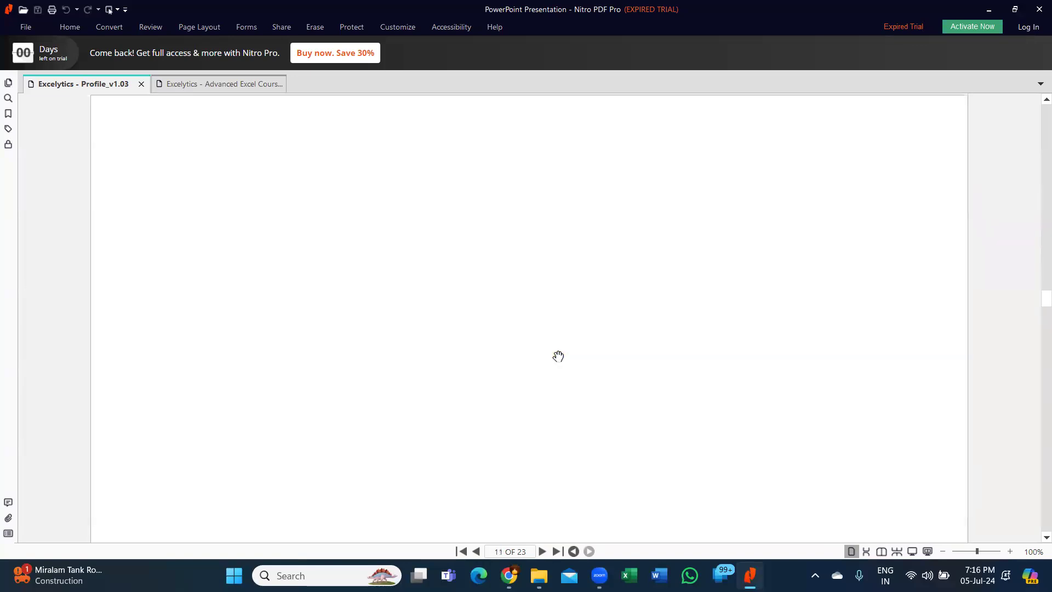
scroll(558, 357, "down", 5)
scroll(558, 357, "down", 5)
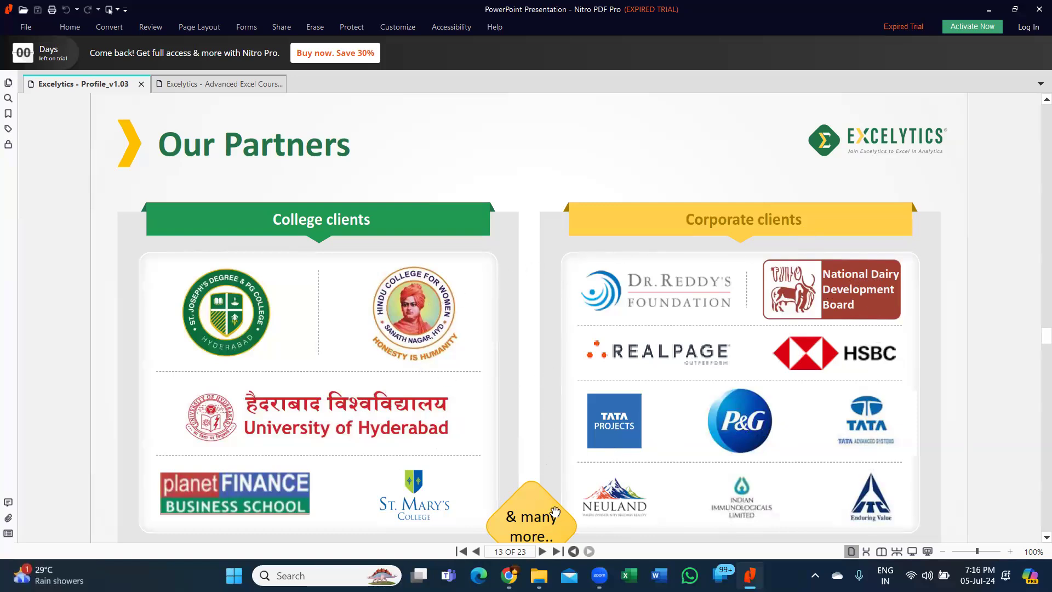
- Scroll from the founder's page through pages 15 to 18 toward Testimonials
scroll(557, 368, "down", 2)
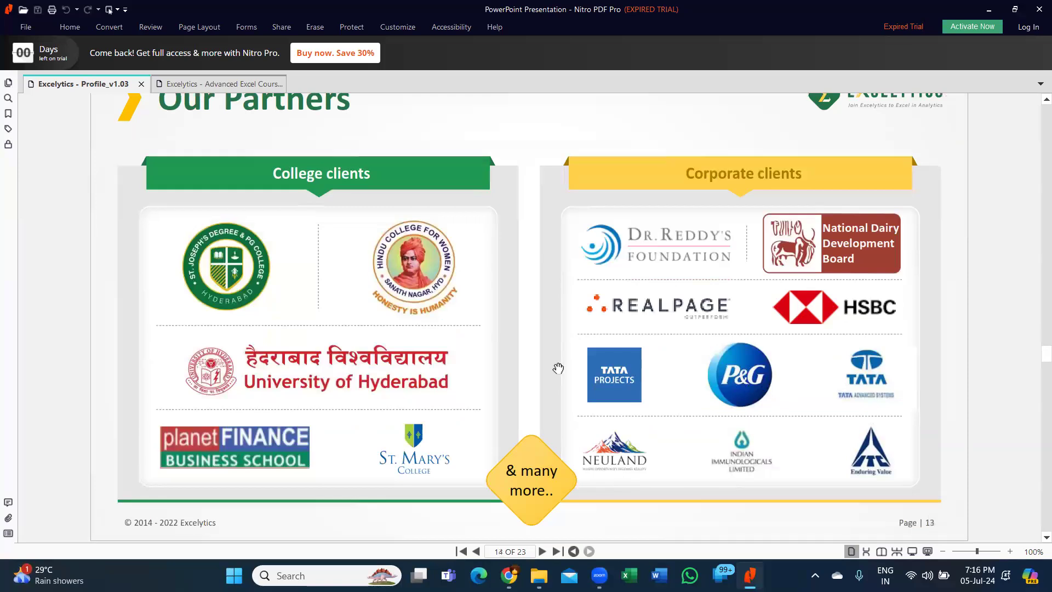
scroll(557, 368, "down", 3)
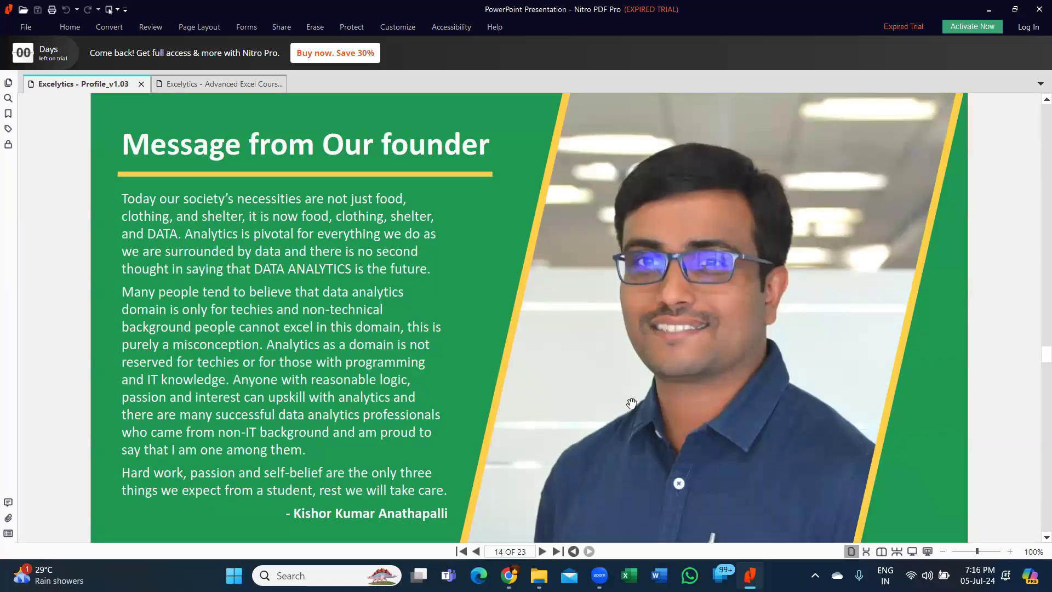
scroll(766, 285, "down", 1)
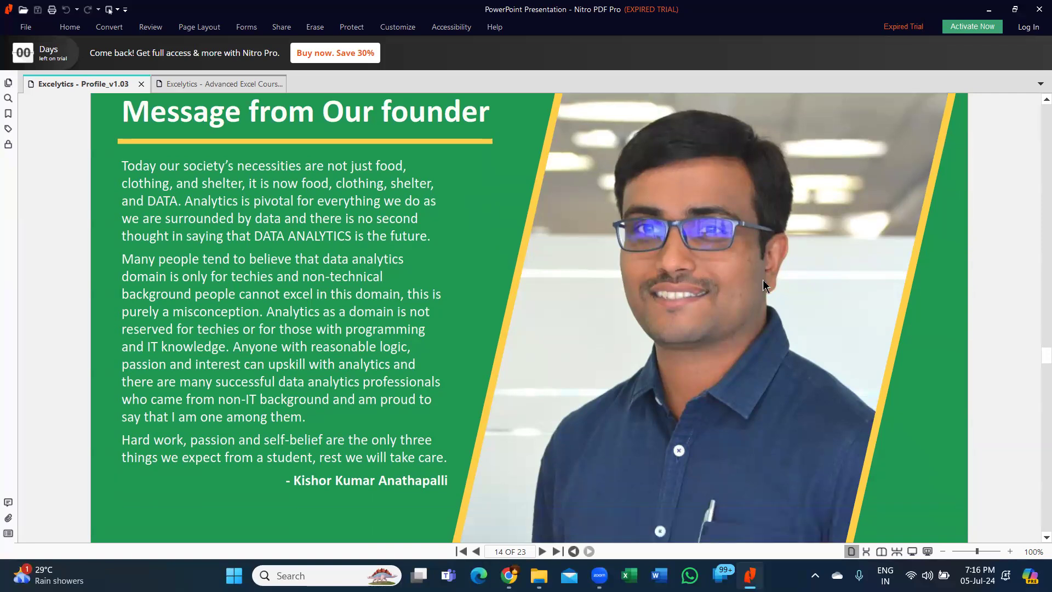
scroll(766, 285, "down", 3)
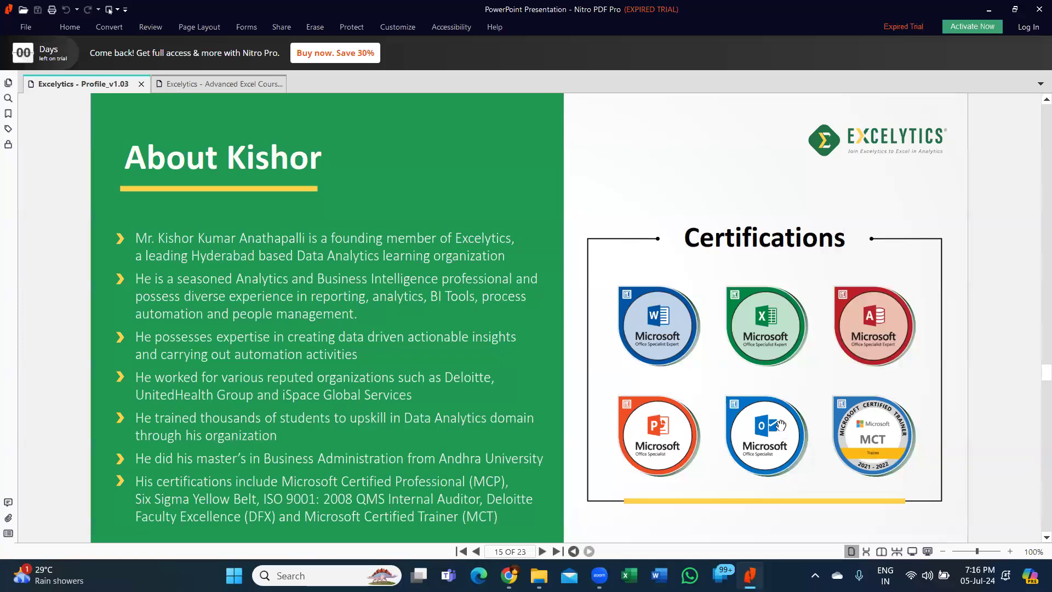
scroll(753, 388, "down", 1)
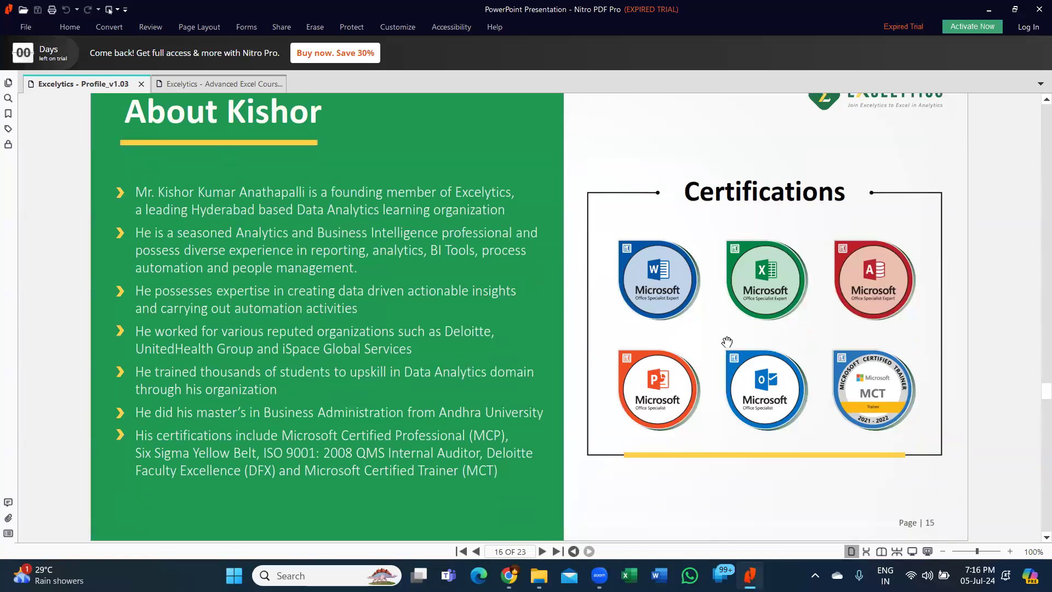
scroll(728, 343, "down", 3)
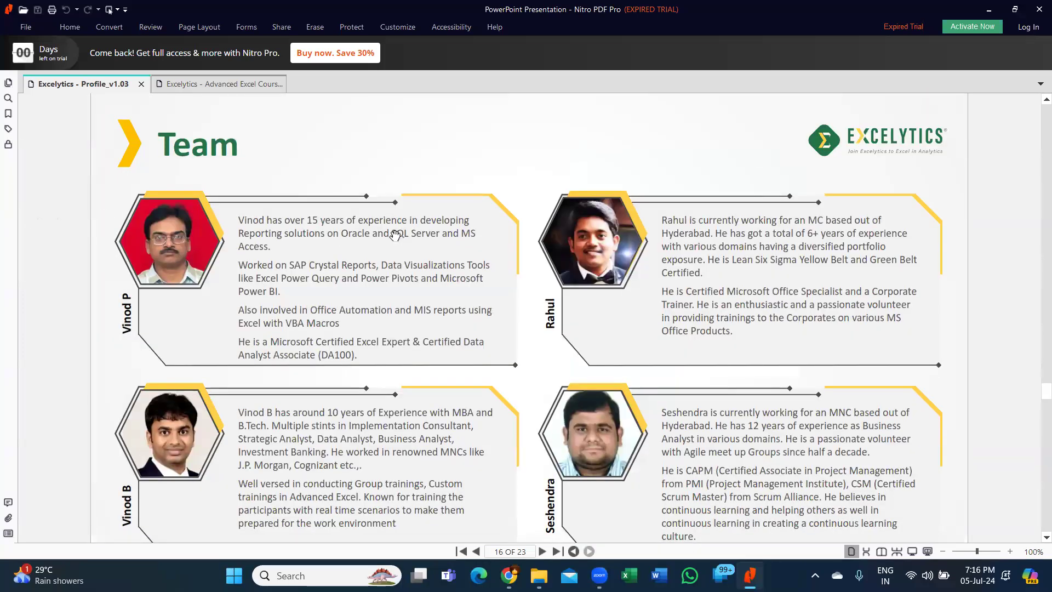
scroll(432, 259, "down", 3)
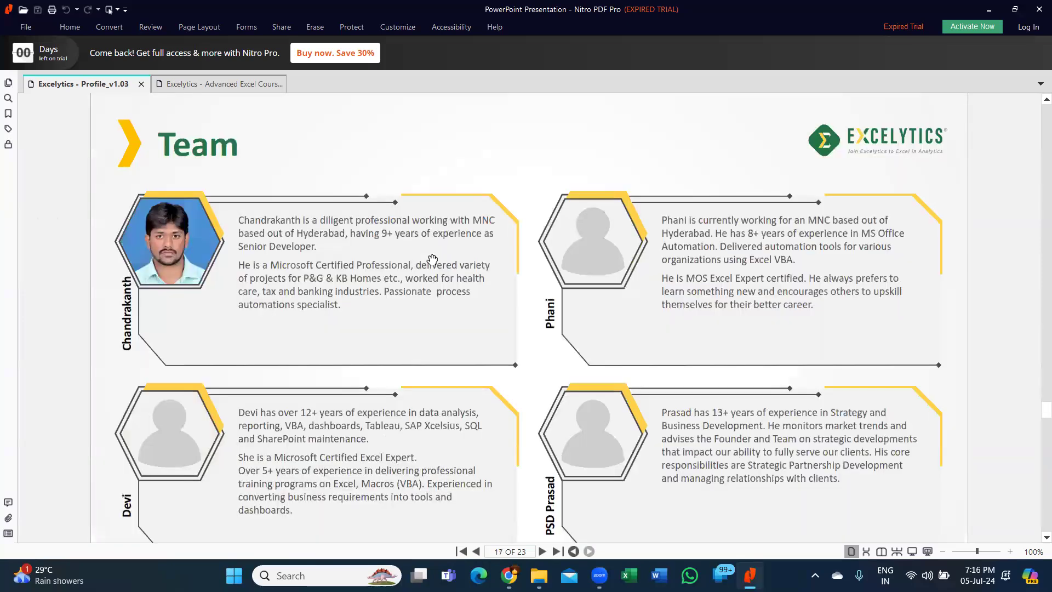
scroll(435, 261, "down", 3)
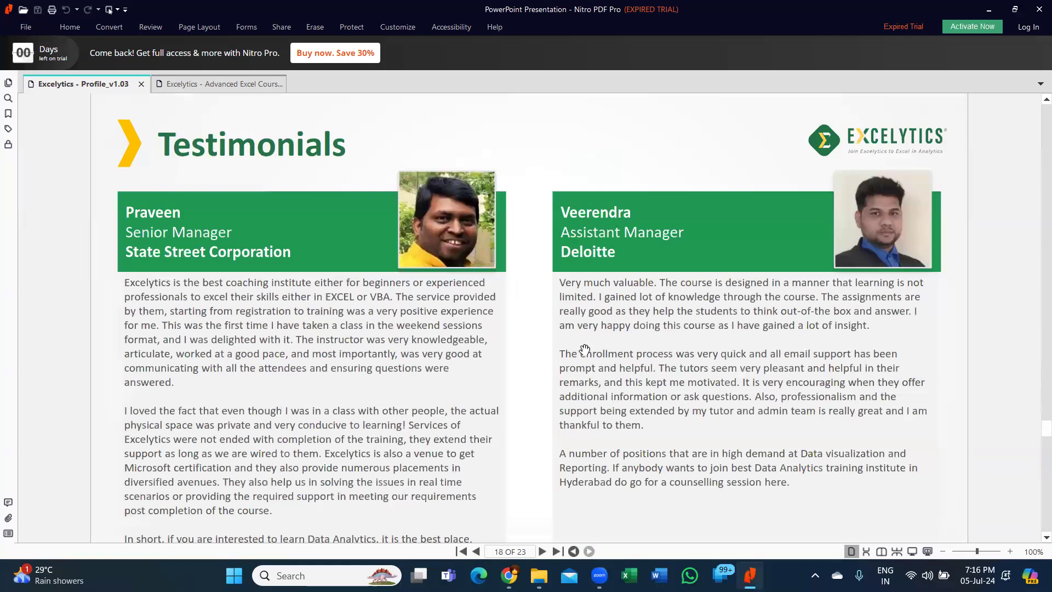
- Scroll through the reviews, ratings and social media pages to page 23, Contact Us
scroll(671, 353, "down", 3)
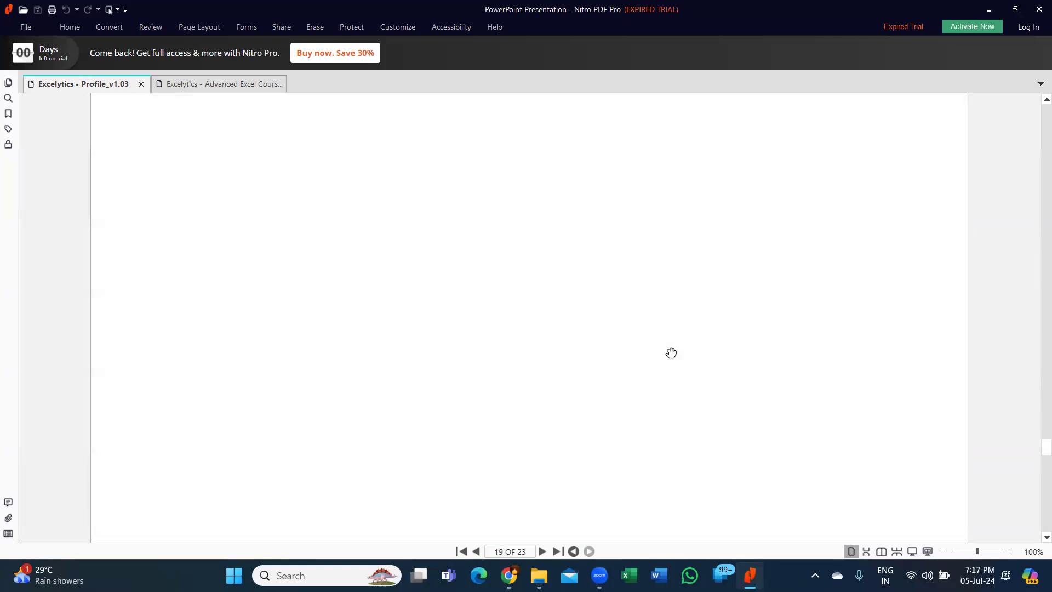
scroll(671, 353, "down", 3)
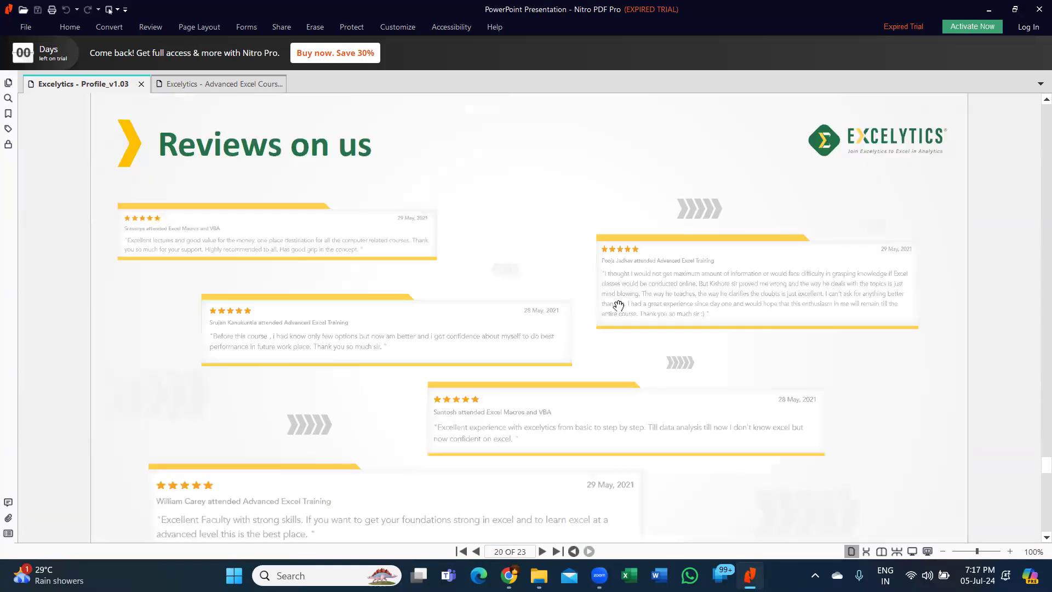
scroll(588, 246, "down", 3)
scroll(588, 246, "down", 3)
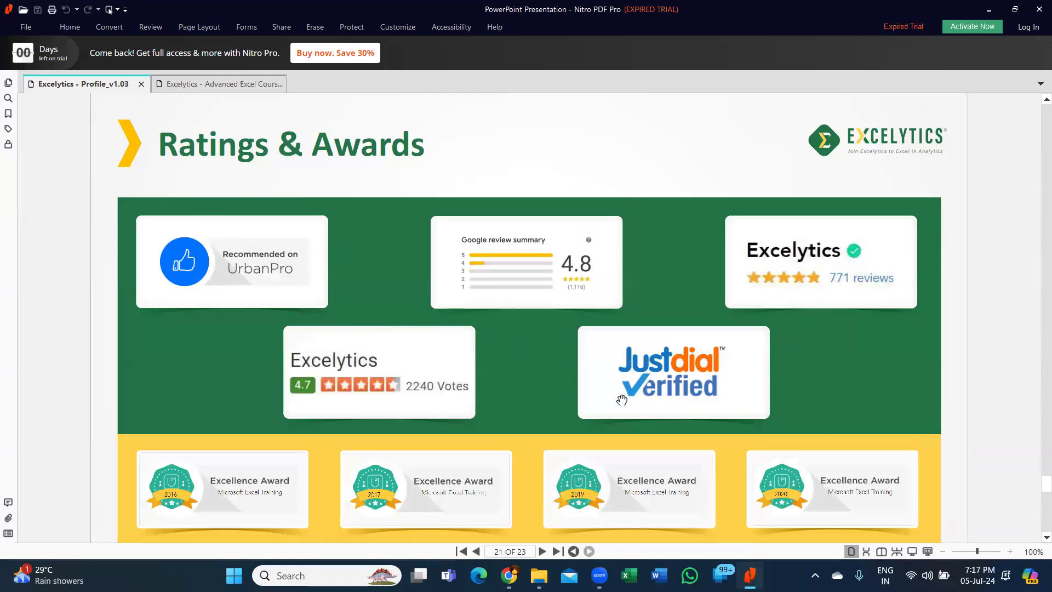
scroll(538, 332, "down", 1)
scroll(538, 332, "down", 1)
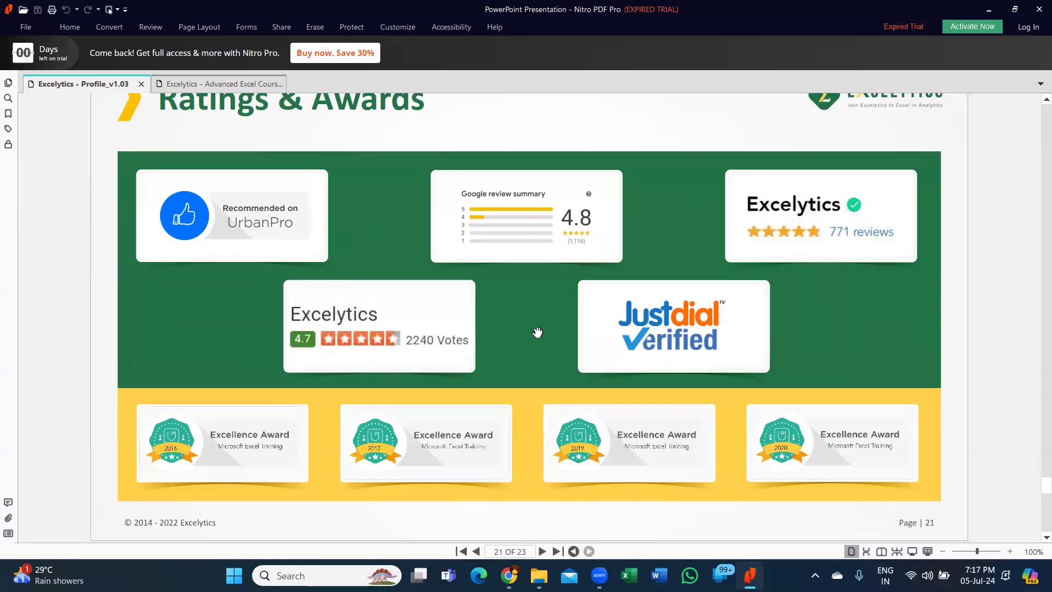
scroll(538, 332, "down", 2)
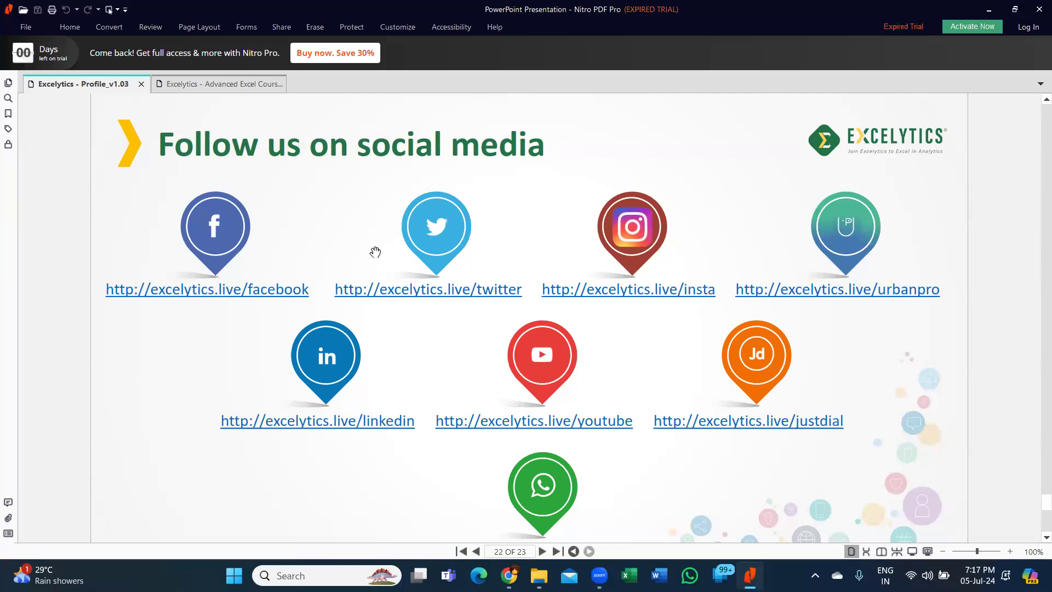
scroll(541, 194, "down", 3)
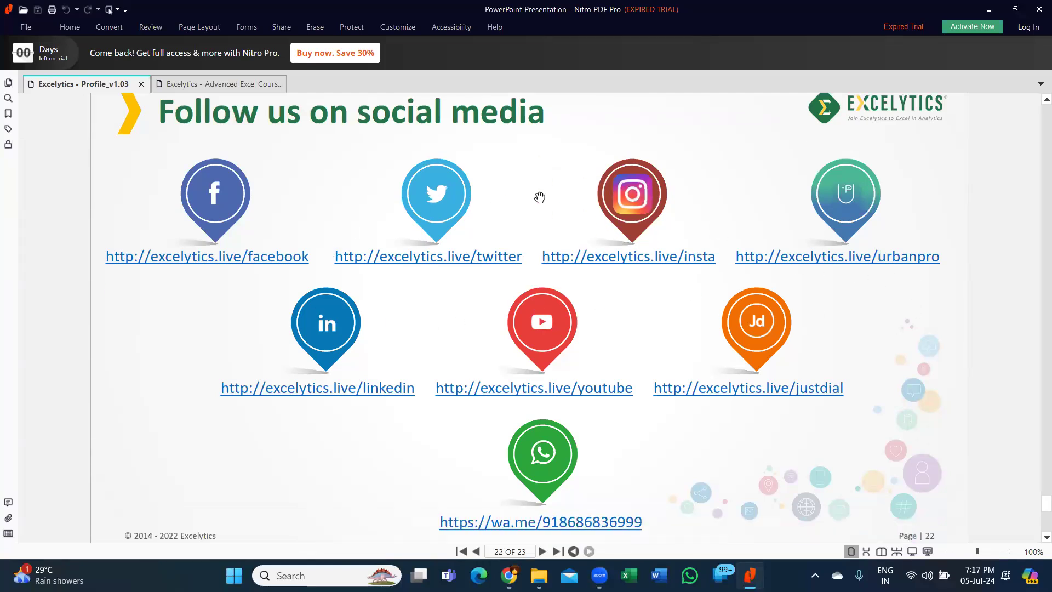
scroll(540, 197, "down", 1)
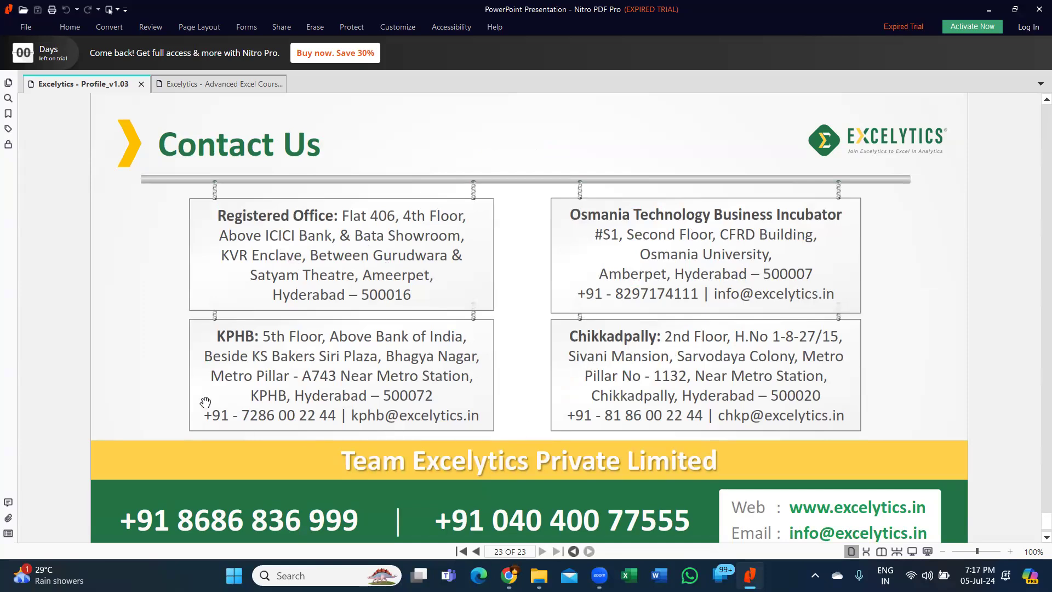
scroll(565, 308, "down", 1)
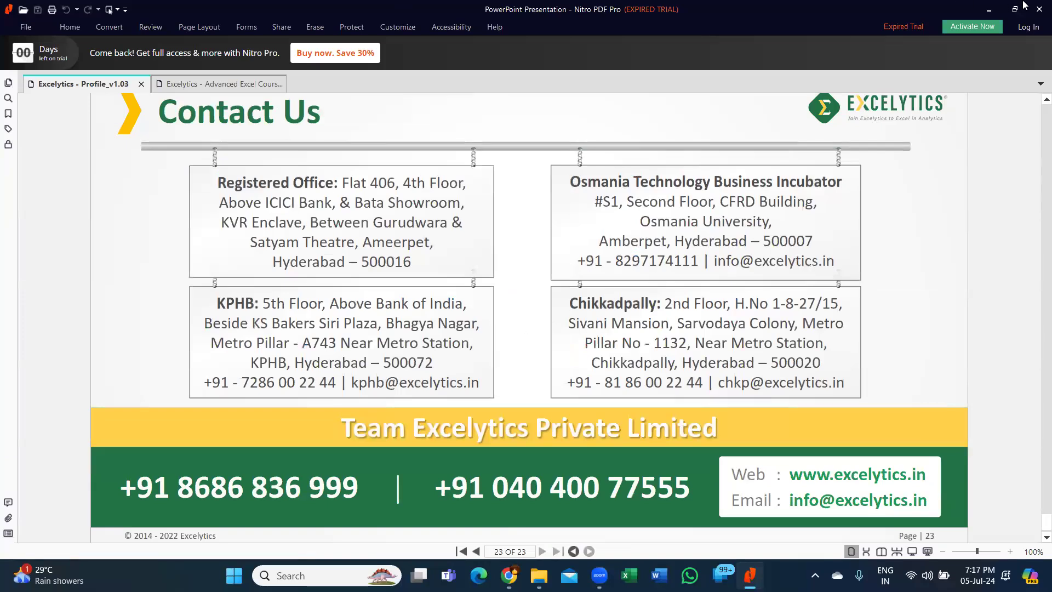
- Close only the Excelytics Profile document, then minimize Nitro PDF Pro and File Explorer
left_click(1039, 10)
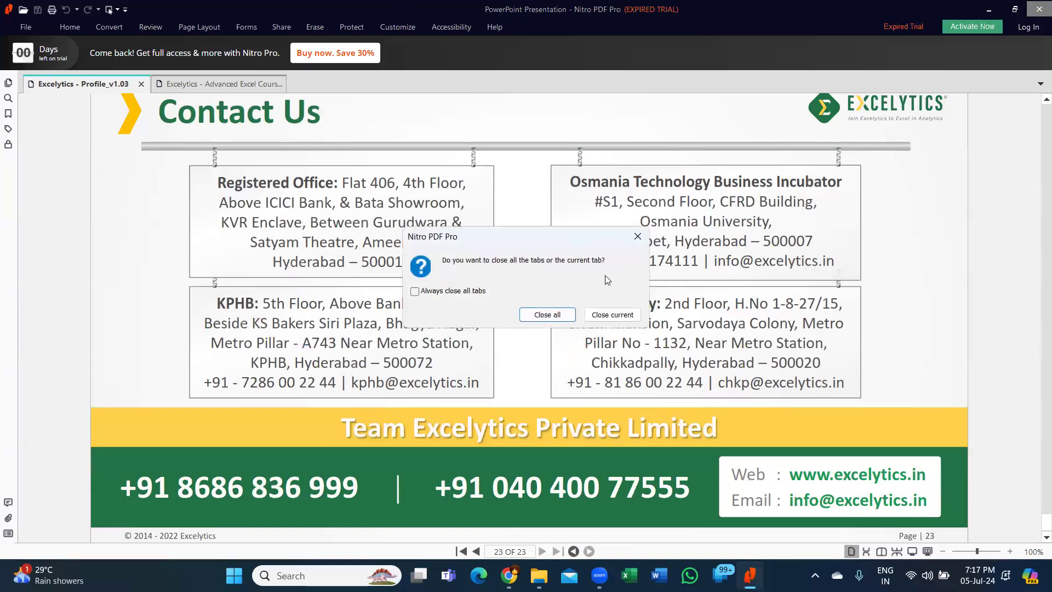
left_click(606, 317)
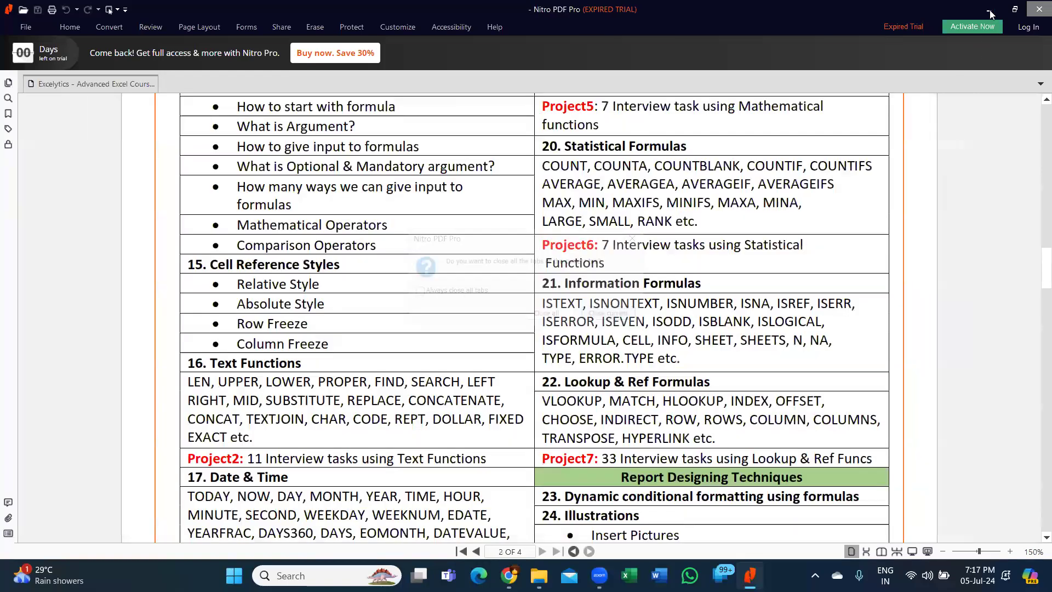
left_click(989, 11)
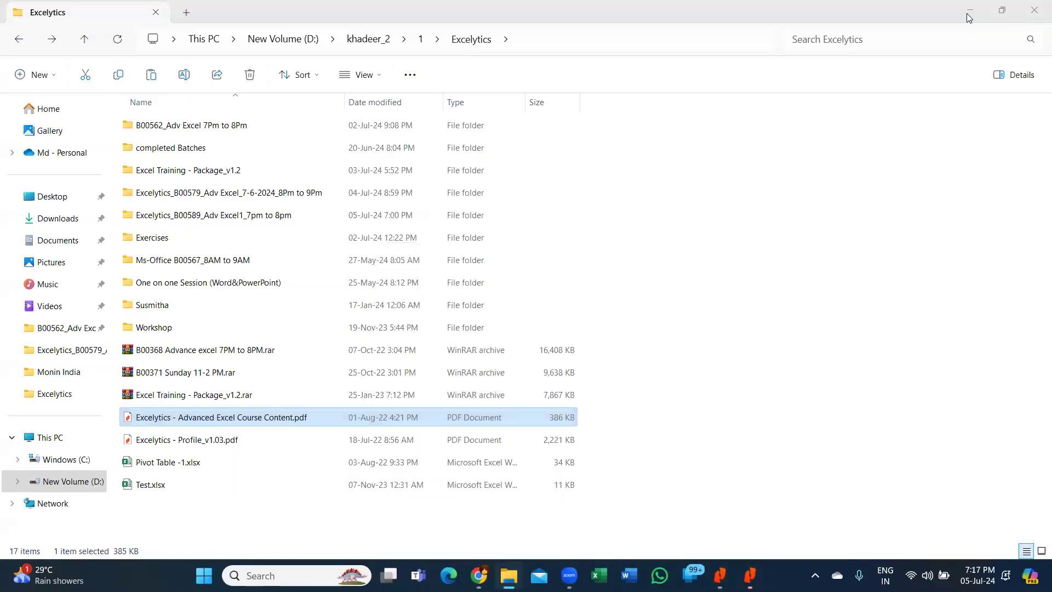
left_click(969, 11)
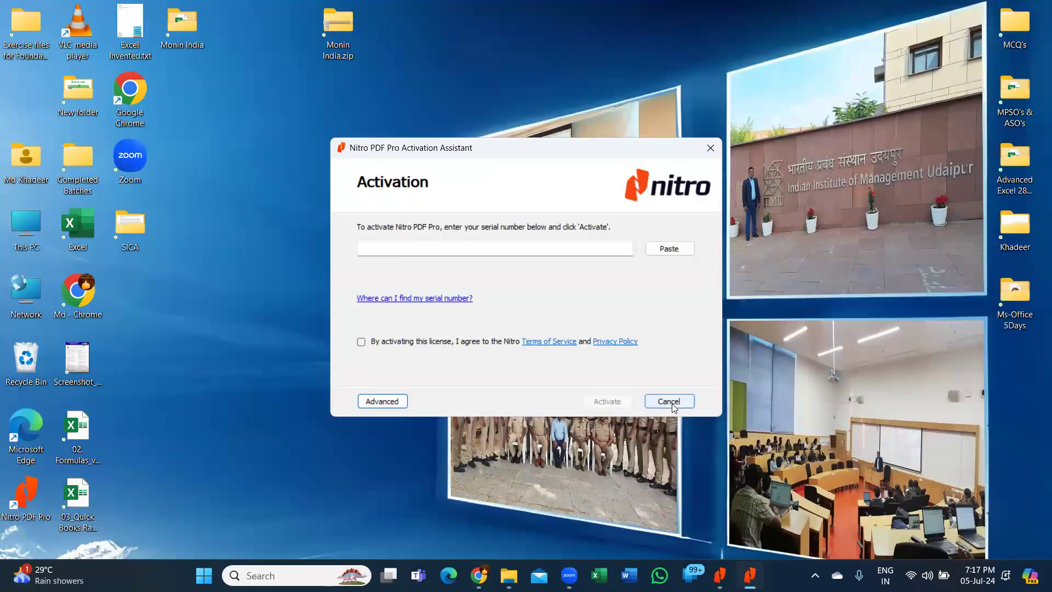
- Cancel the leftover Nitro activation prompt
left_click(669, 402)
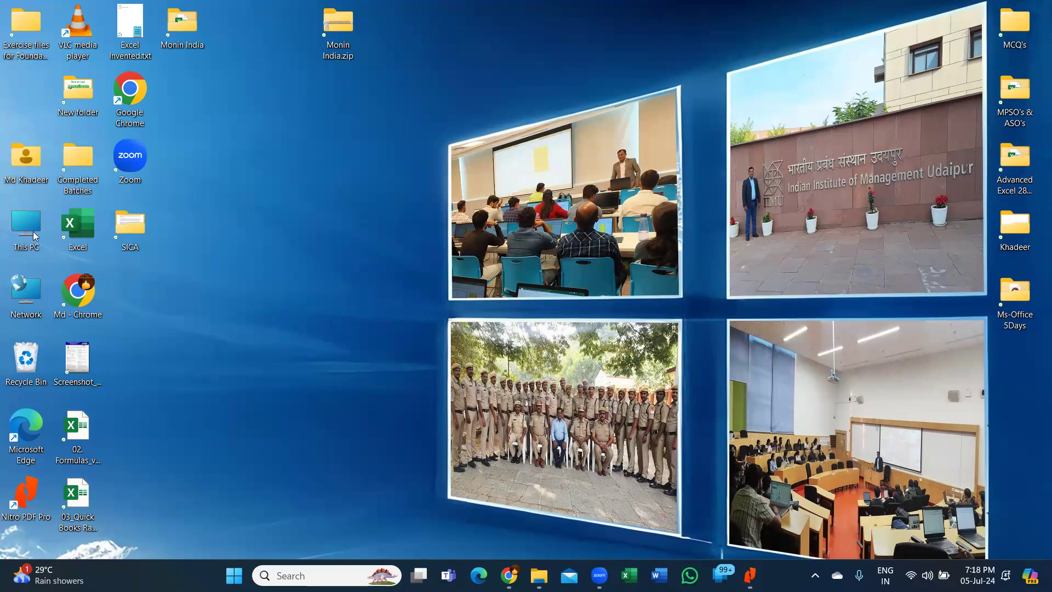
- Open Corporate Clients.jpg from D:\khadeer_2\1\Corporate Clients in a new File Explorer window
key("super+e")
double_click(347, 138)
double_click(151, 211)
double_click(172, 139)
double_click(184, 144)
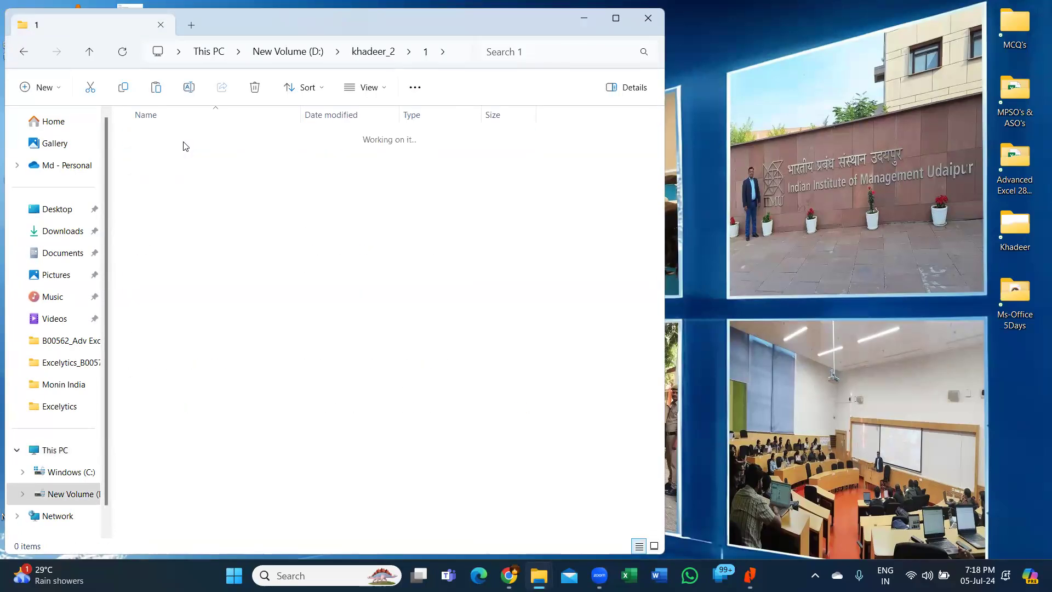
double_click(158, 271)
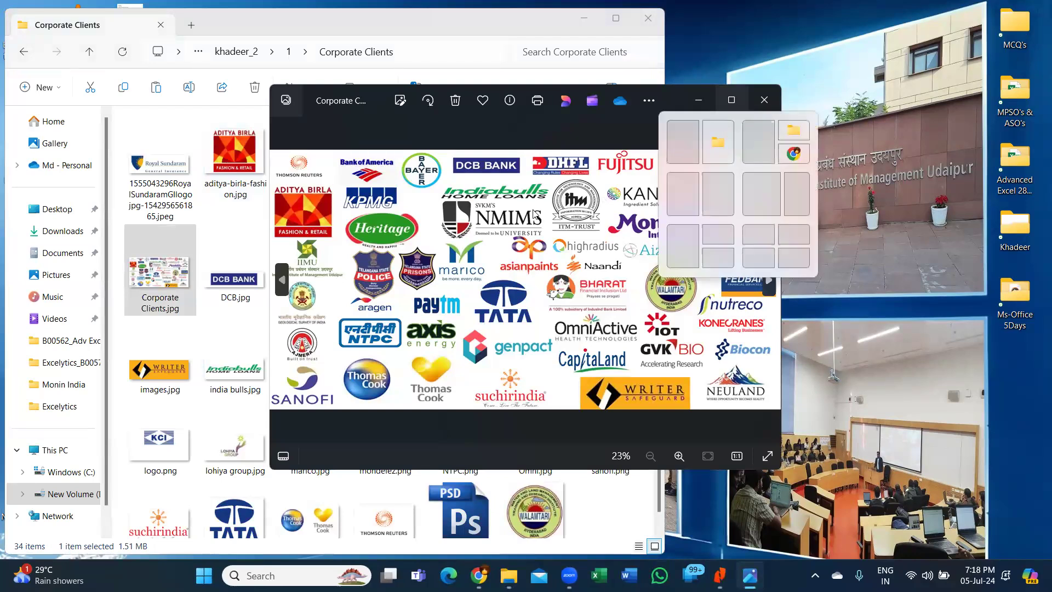
- Maximize the photo viewer and point out the Aditya Birla, KPMG, TATA and genpact logos
key("super+Up")
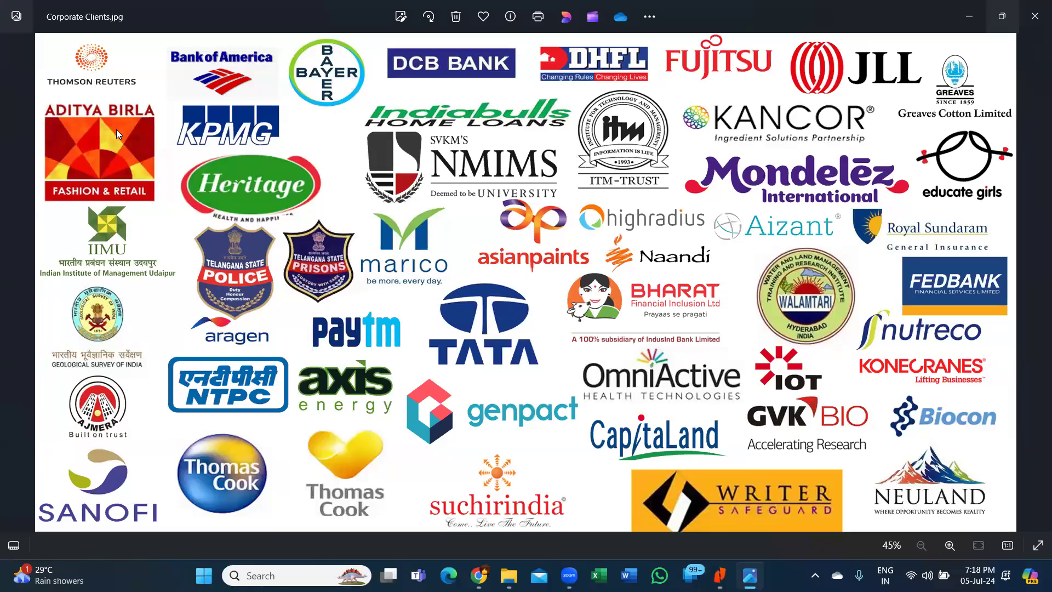
left_click(95, 164)
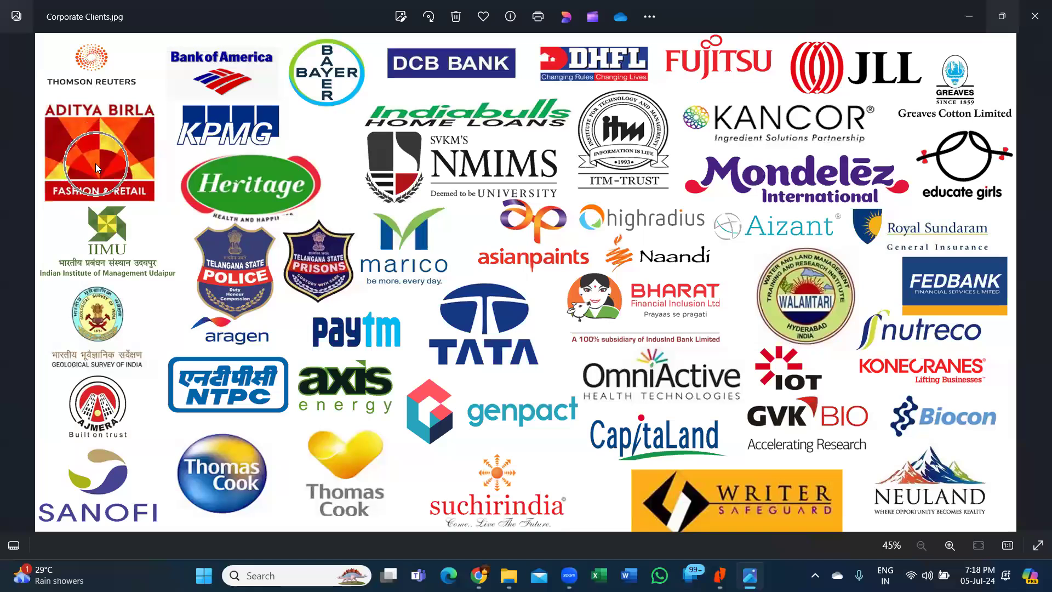
left_click(268, 150)
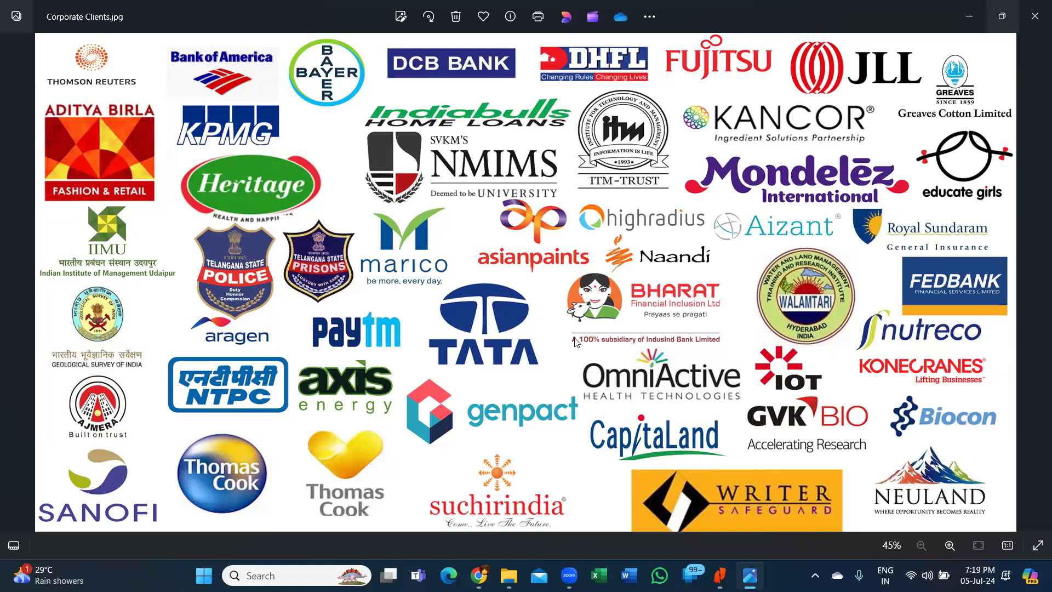
left_click(504, 354)
left_click(502, 419)
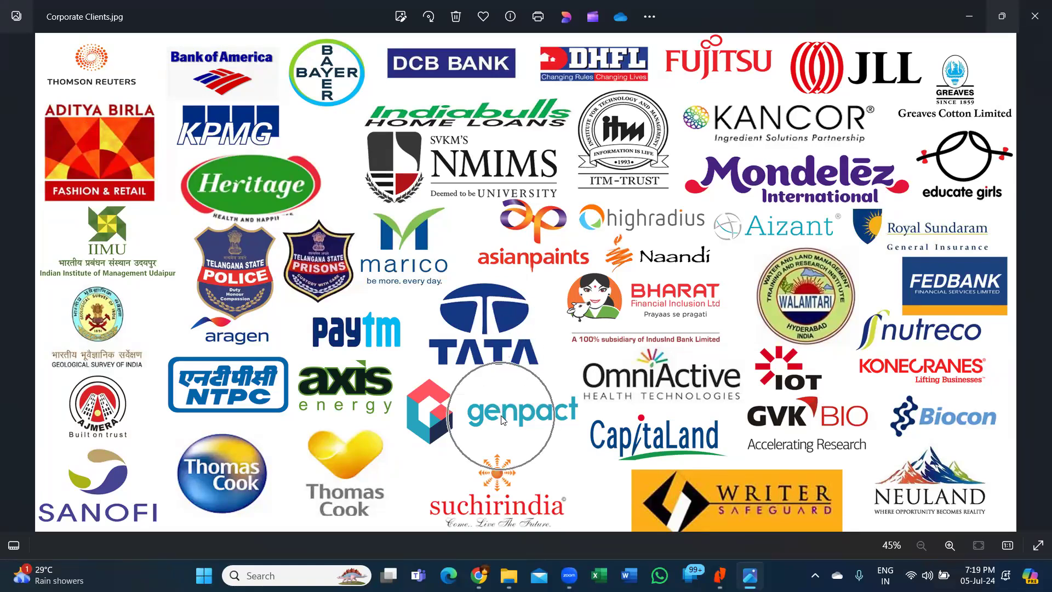
left_click(502, 417)
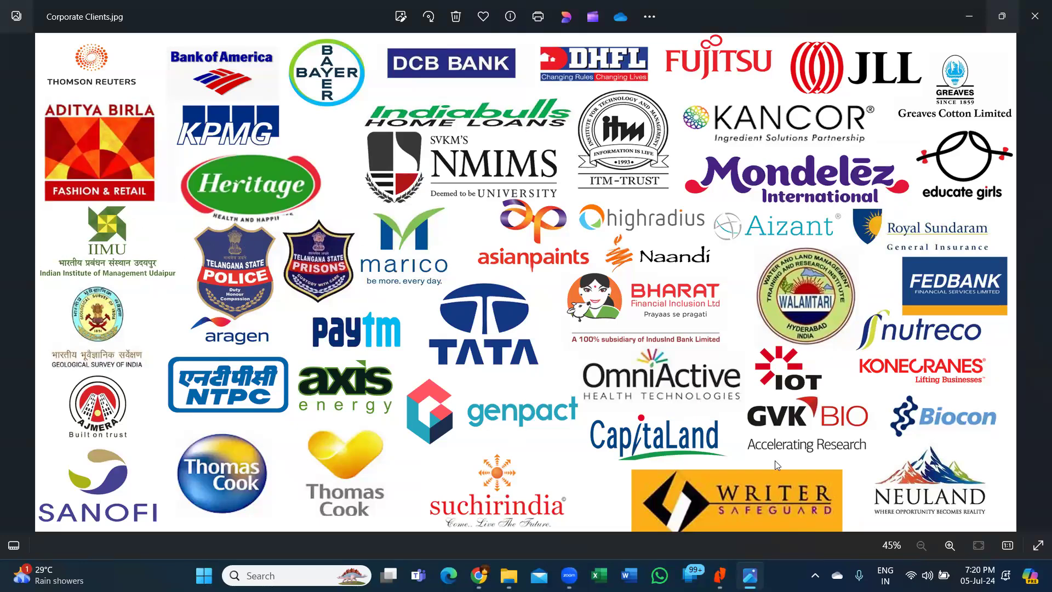
- Close the logo collage and open DSC04149.JPG from Corporate Training Pics > group photos > IAS batch -2
left_click(1035, 24)
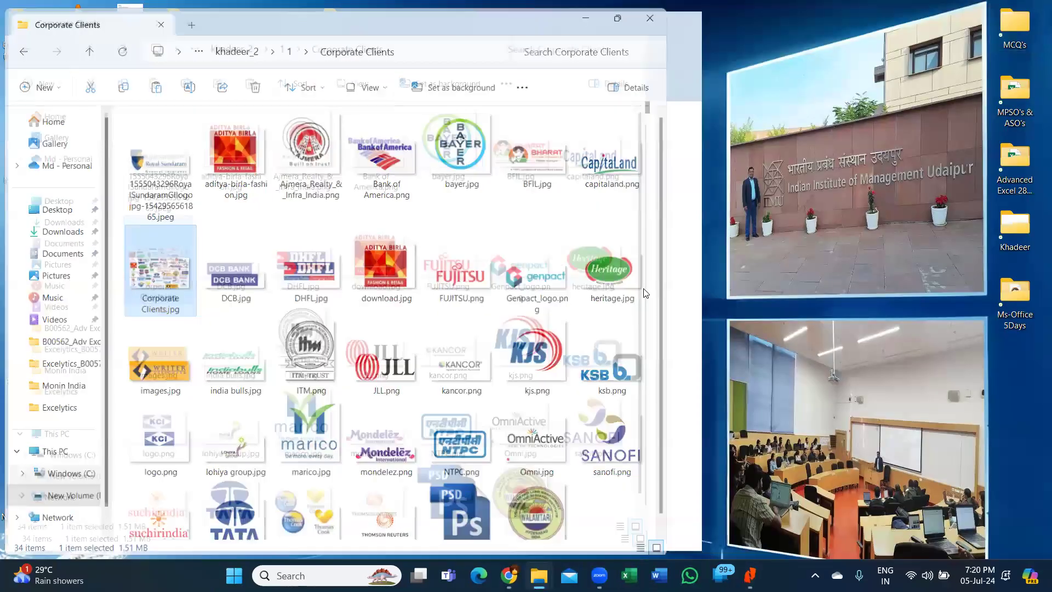
key("alt+Left")
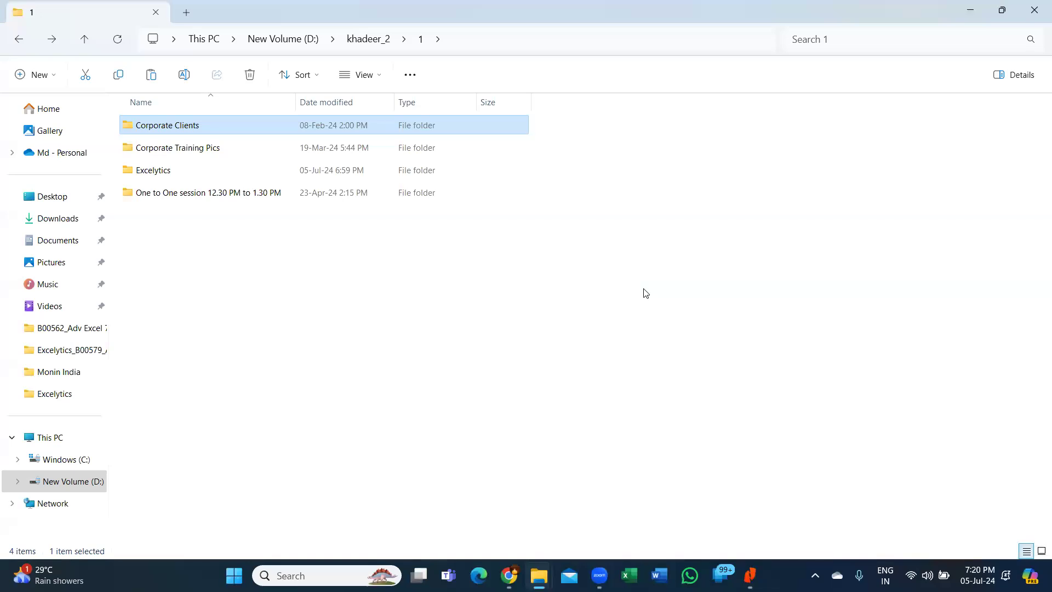
double_click(188, 149)
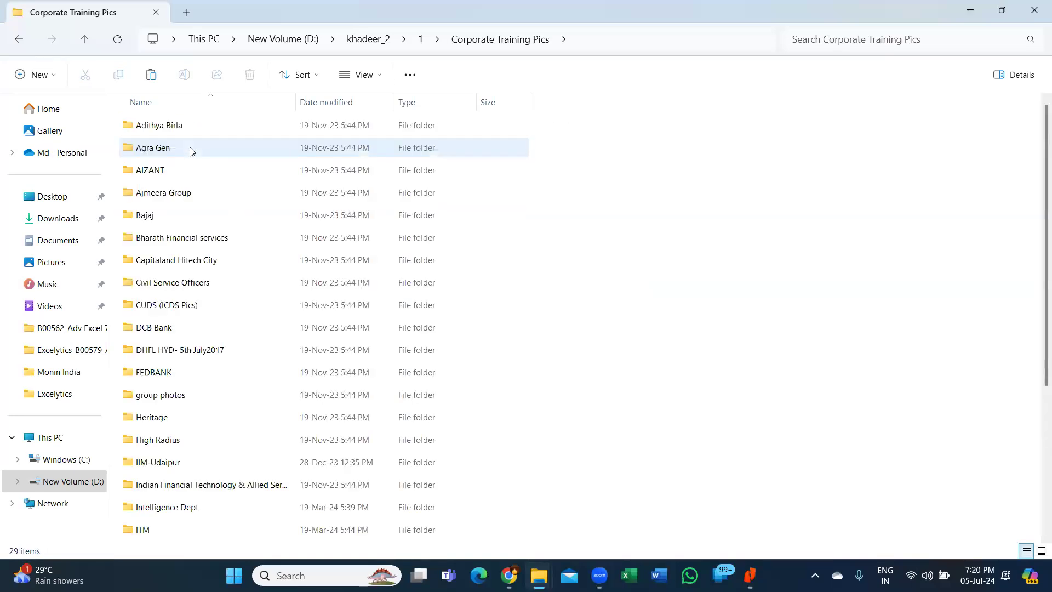
mouse_move(208, 327)
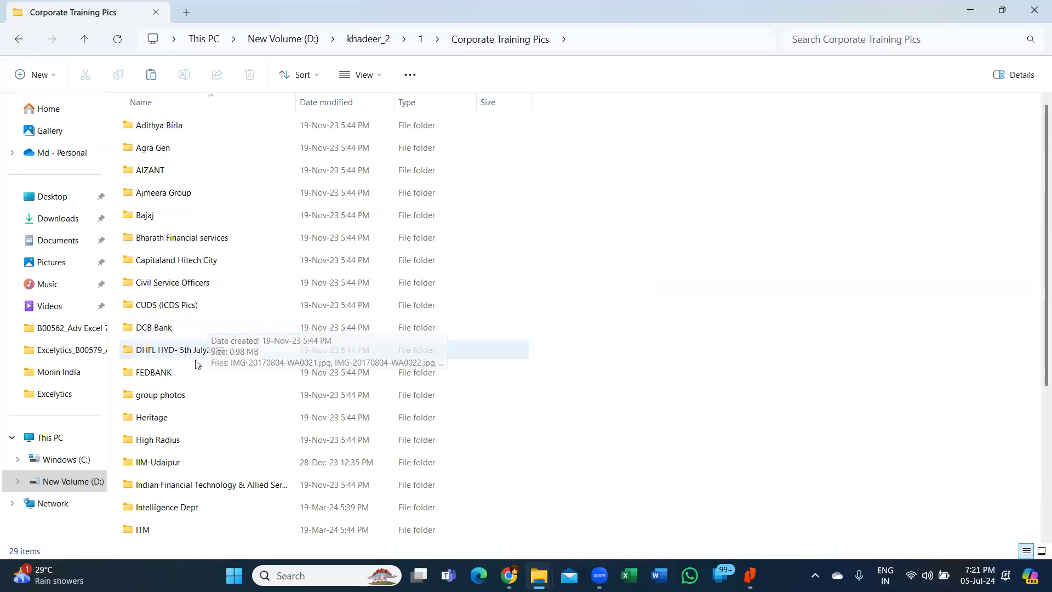
double_click(186, 397)
double_click(231, 137)
left_click(171, 152)
double_click(172, 152)
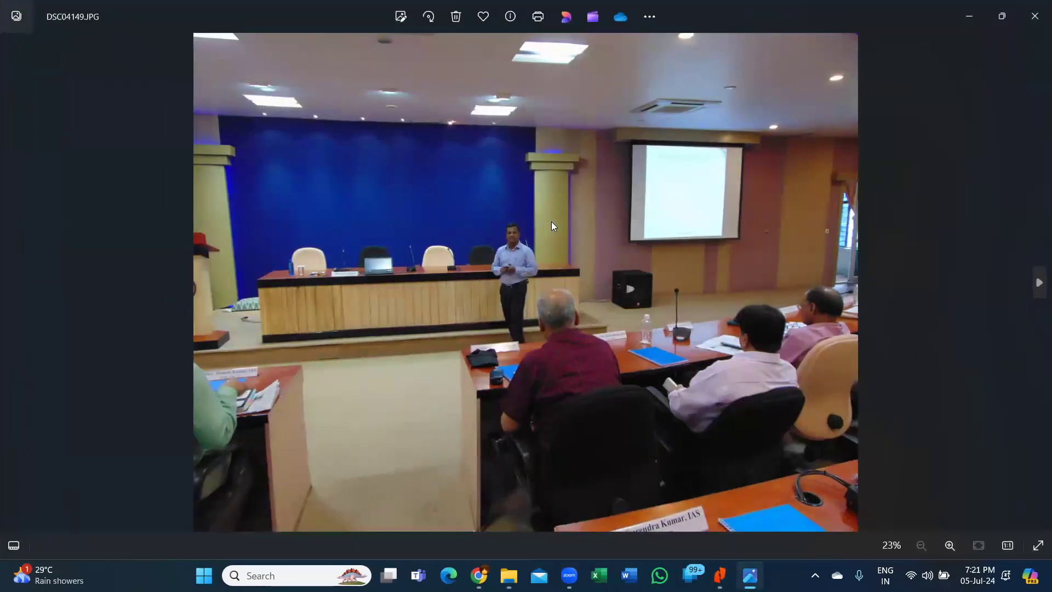
- Advance to DSC04151.JPG and zoom in and out on it
key("Right")
key("Right")
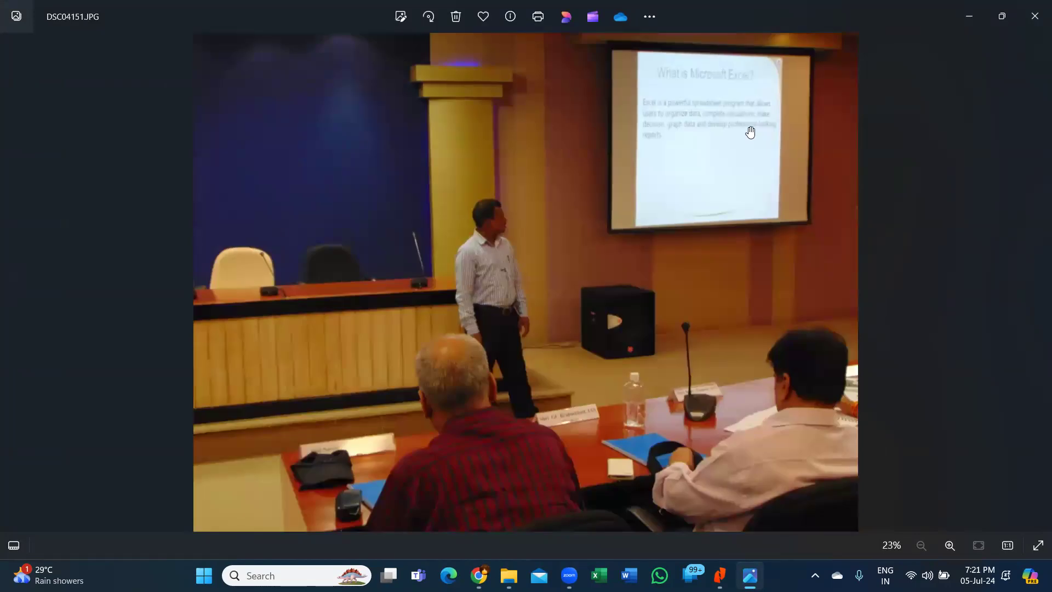
scroll(750, 132, "up", 3)
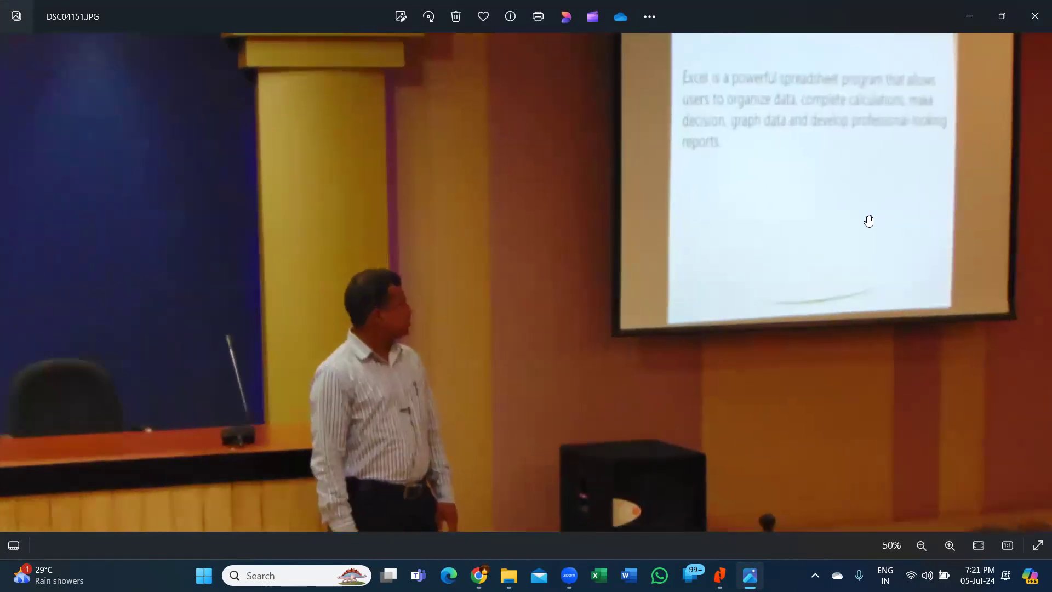
scroll(869, 220, "down", 1)
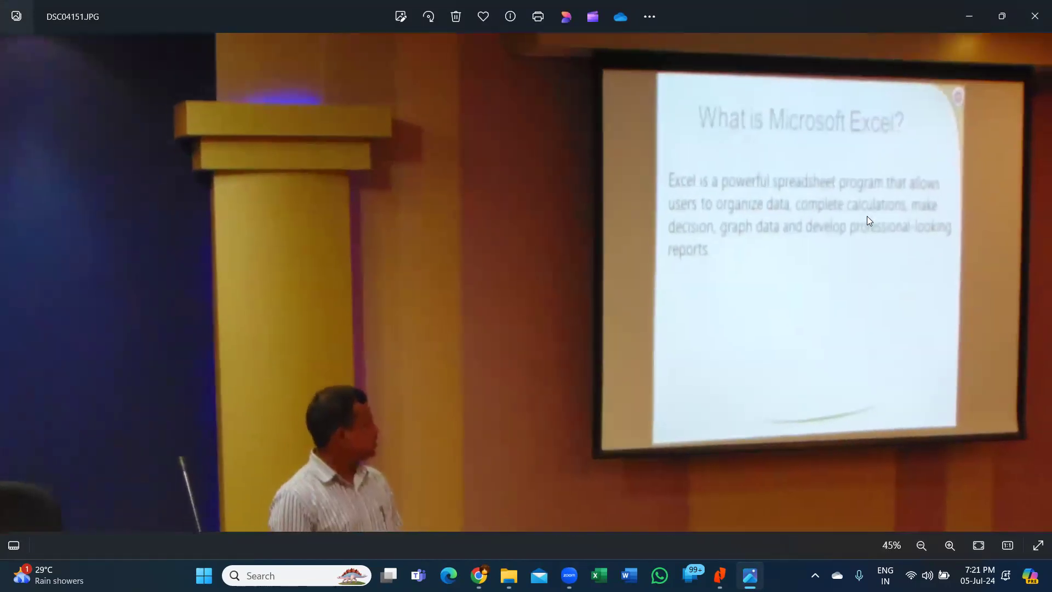
scroll(867, 216, "down", 3)
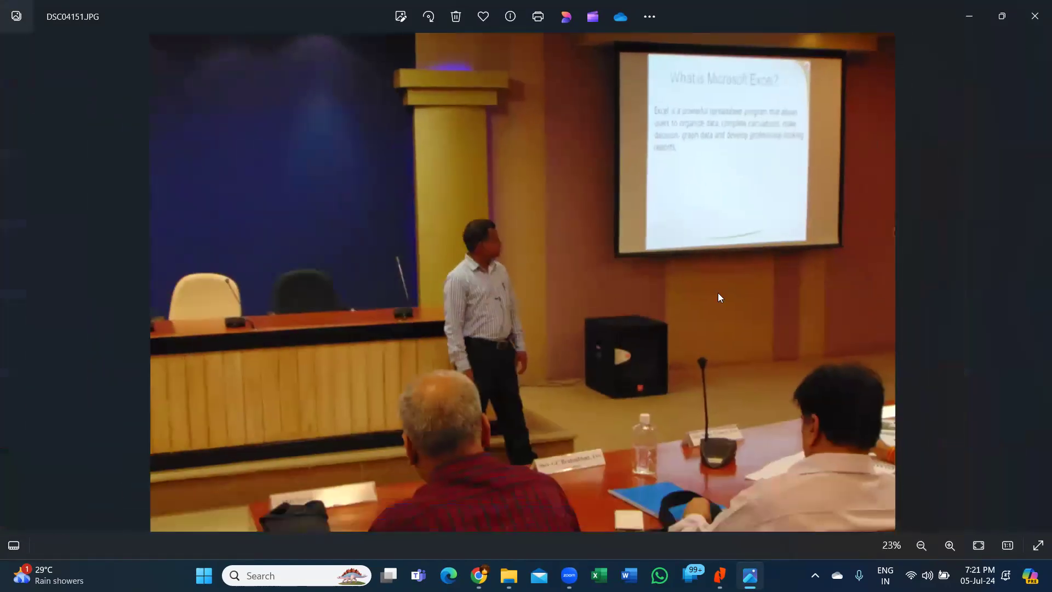
- Move on to DSC04156.JPG and pan the enlarged photo across the desk nameplates and bag
key("Right")
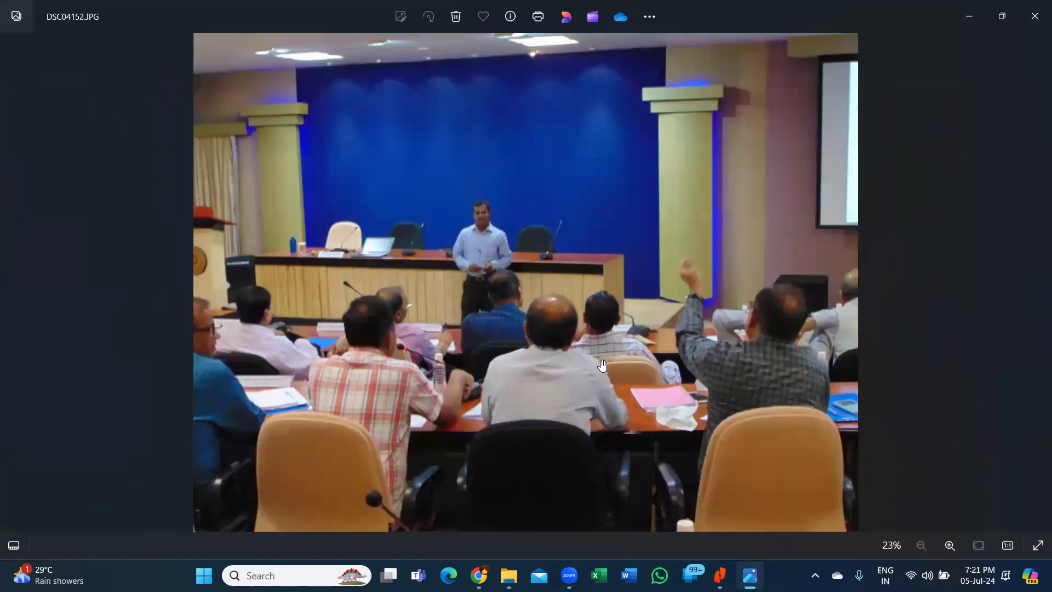
key("Right")
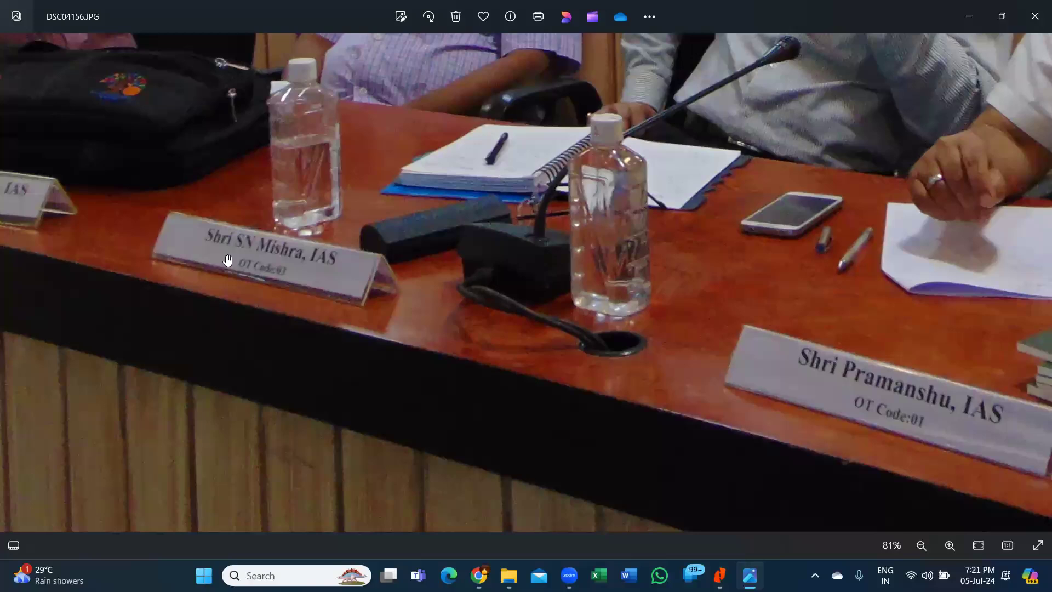
left_click_drag(227, 260, 516, 333)
left_click_drag(383, 329, 709, 357)
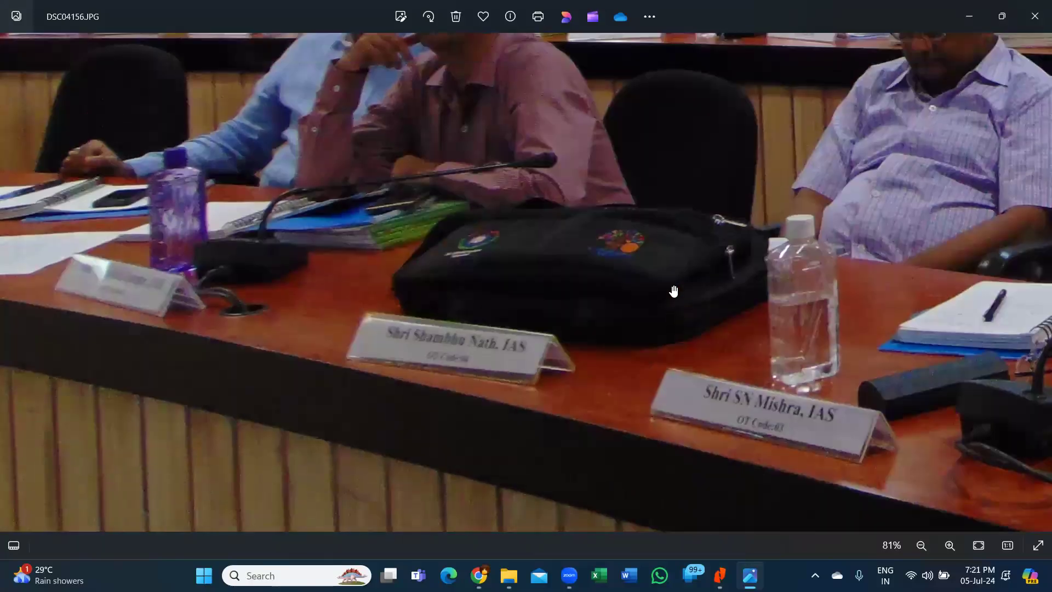
scroll(673, 291, "down", 2)
scroll(798, 323, "down", 2)
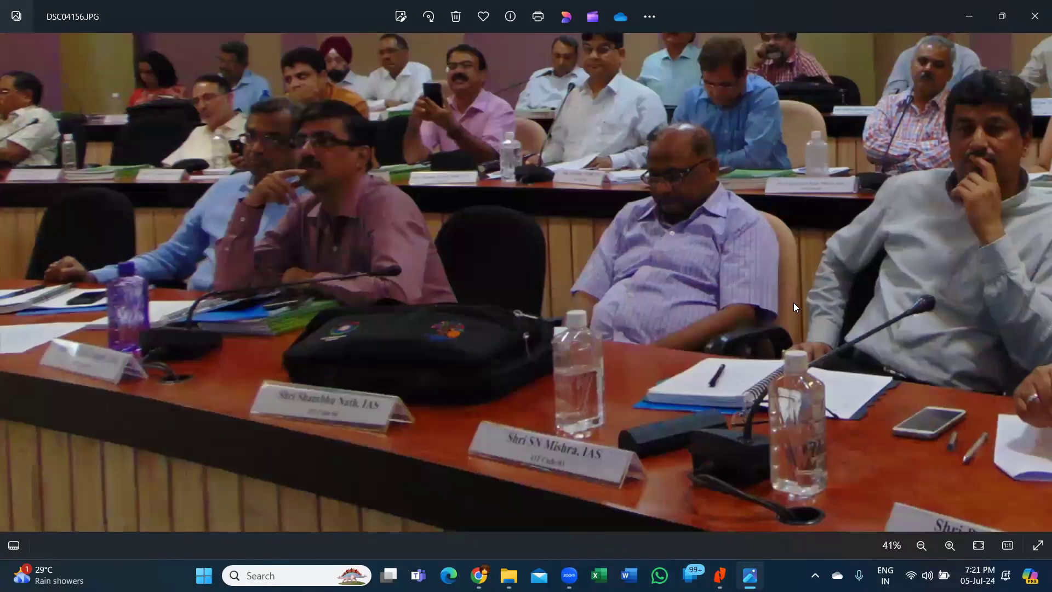
scroll(712, 329, "down", 2)
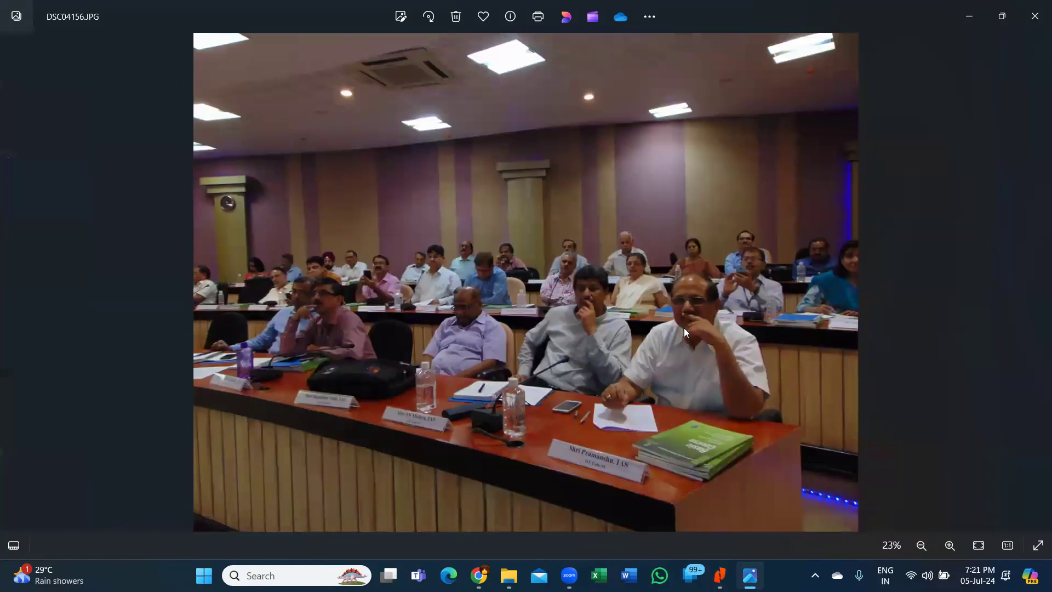
- Advance to DSC04158.JPG, then close the viewer and return to the group photos folder
key("Right")
key("Right")
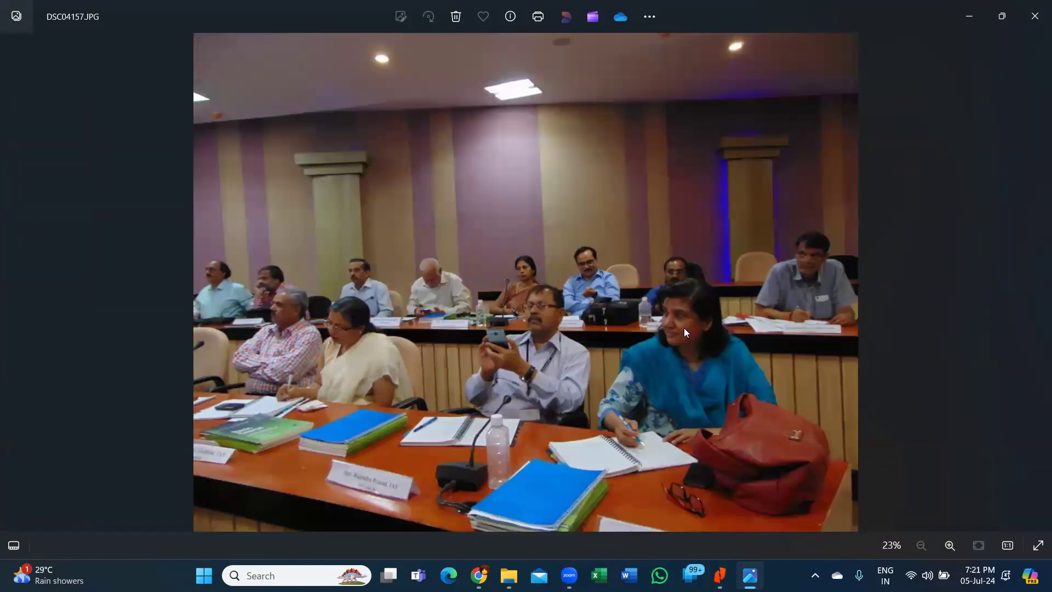
key("alt+F4")
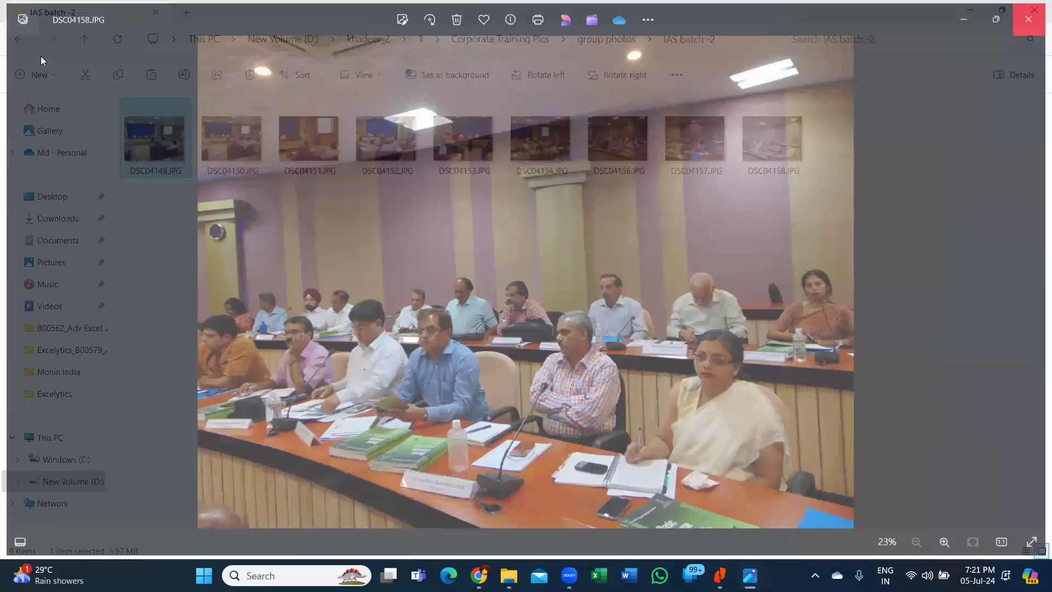
left_click(18, 41)
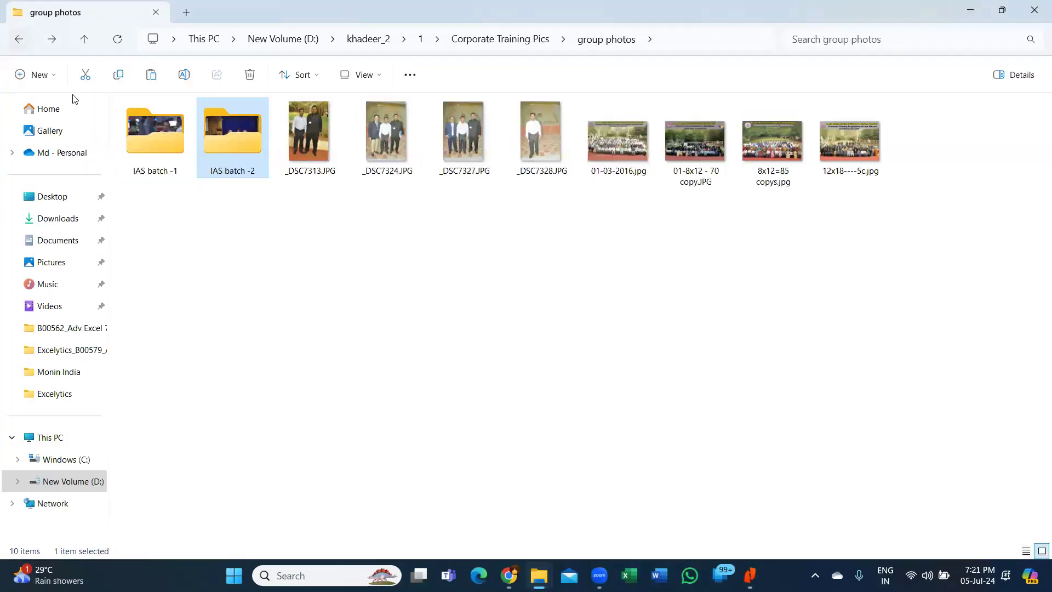
- Go back to Corporate Training Pics and open 20200217_124604.jpg in Civil Service Officers
left_click(18, 41)
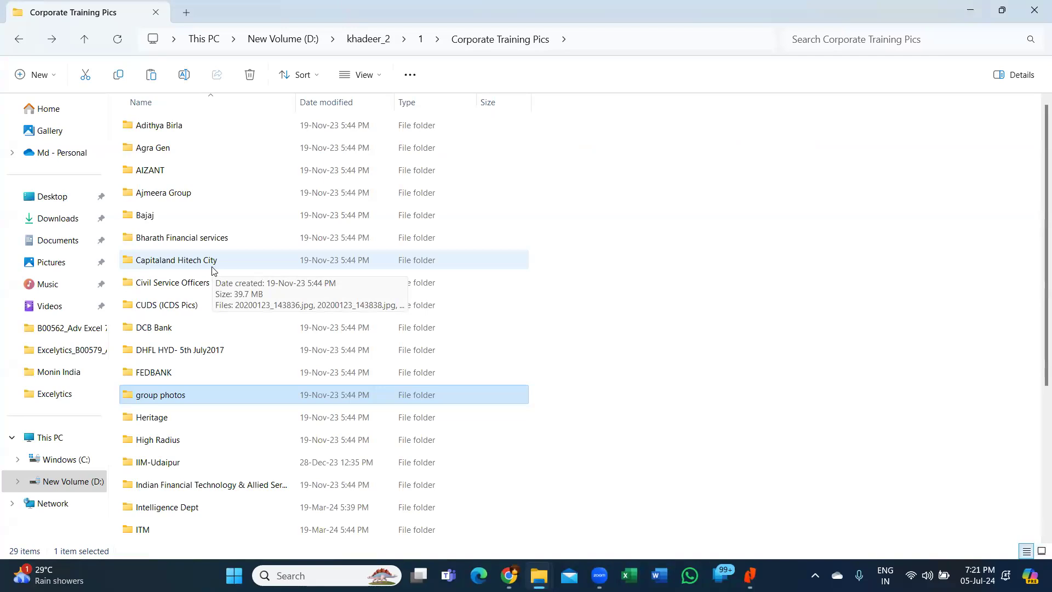
double_click(213, 283)
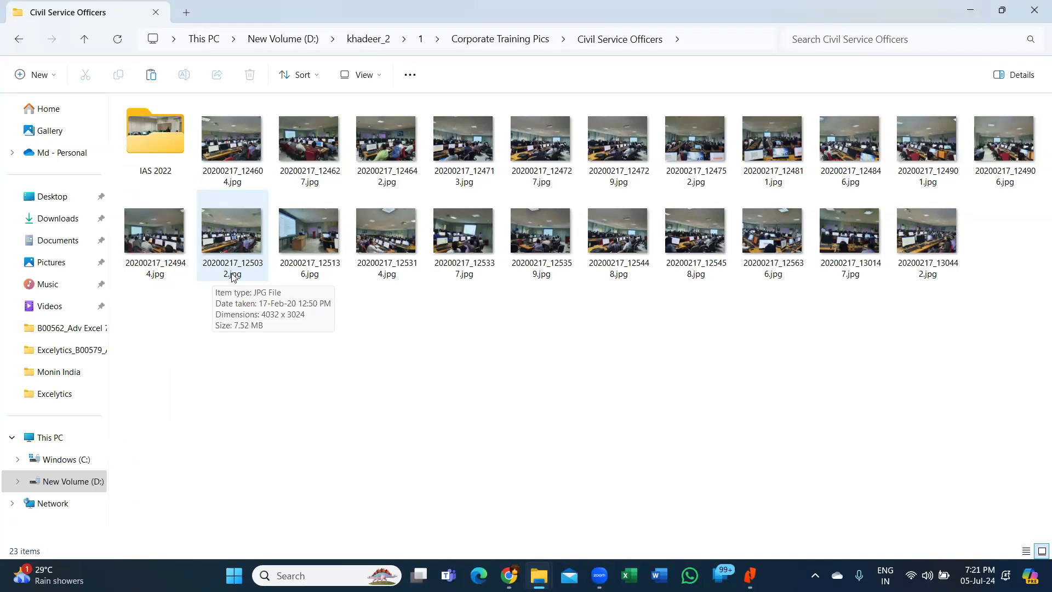
double_click(254, 154)
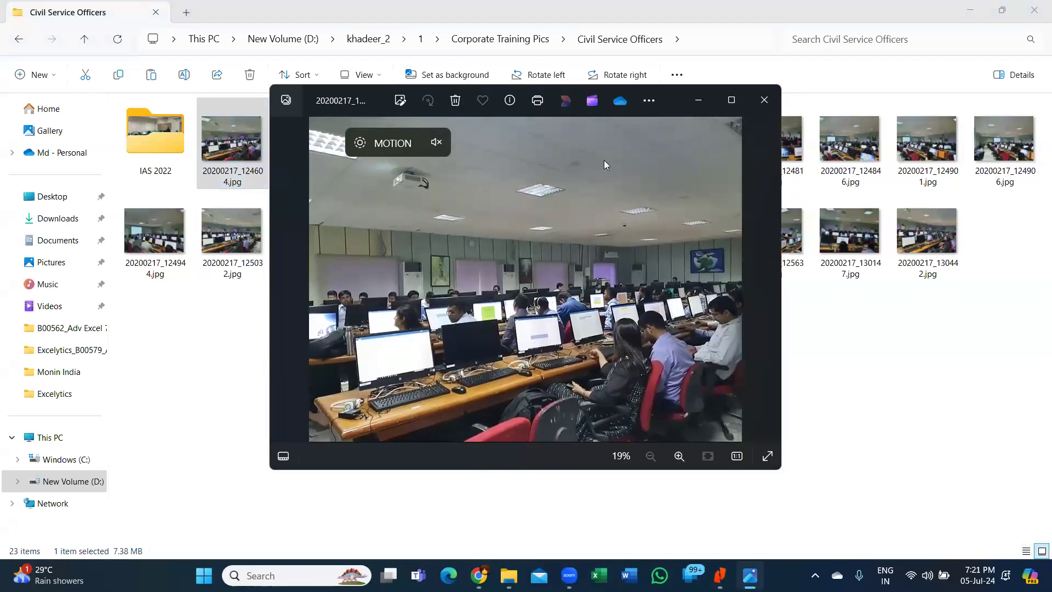
- Maximize the viewer, page through the lab photos to 20200217_125314.jpg, then close it
left_click(731, 100)
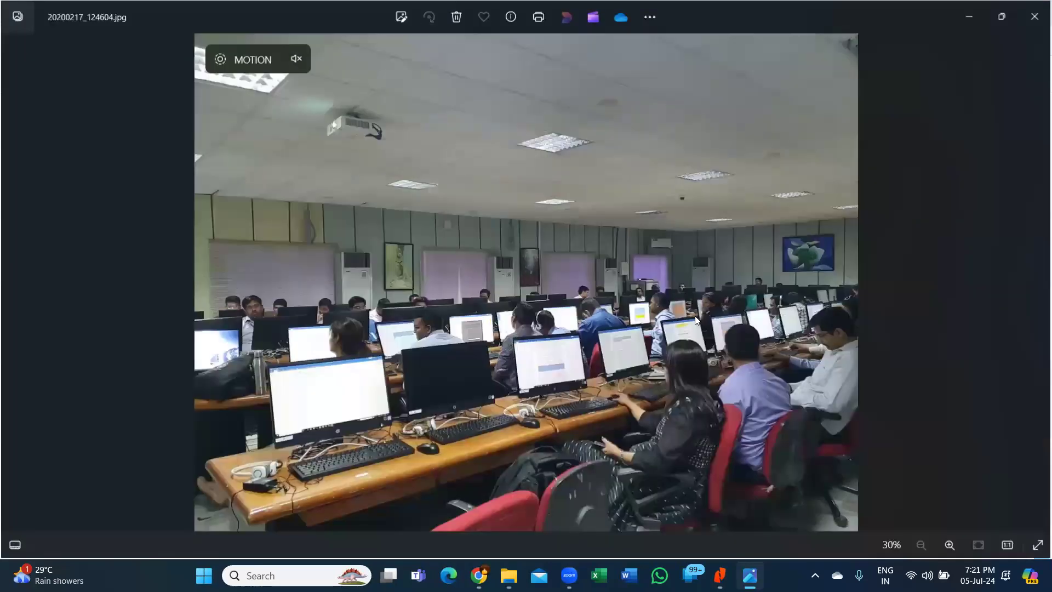
key("Right")
key("Right")
key("Right")
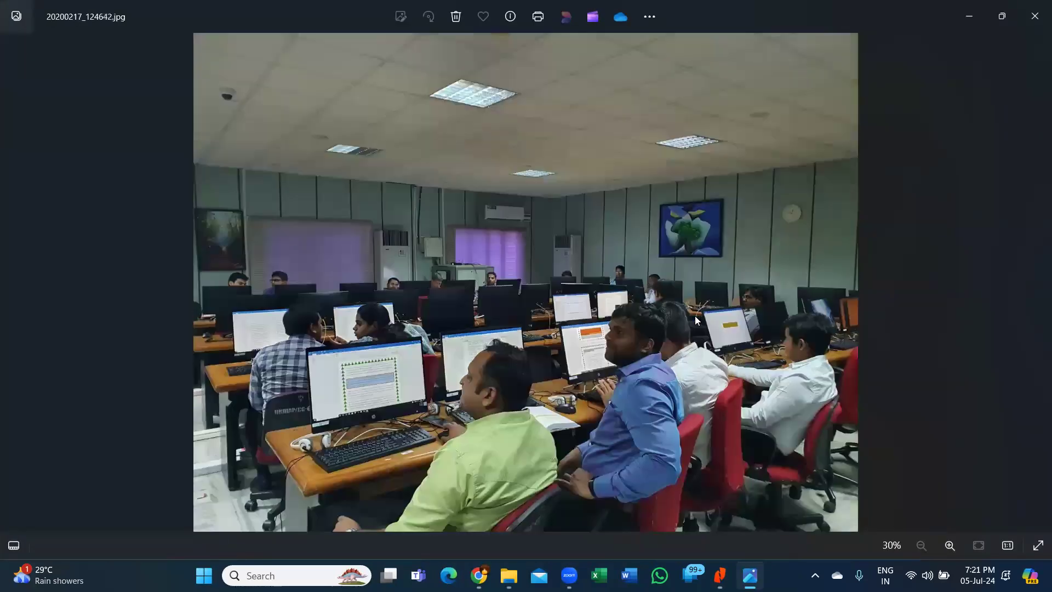
key("Right")
key("Right")
key("Right")
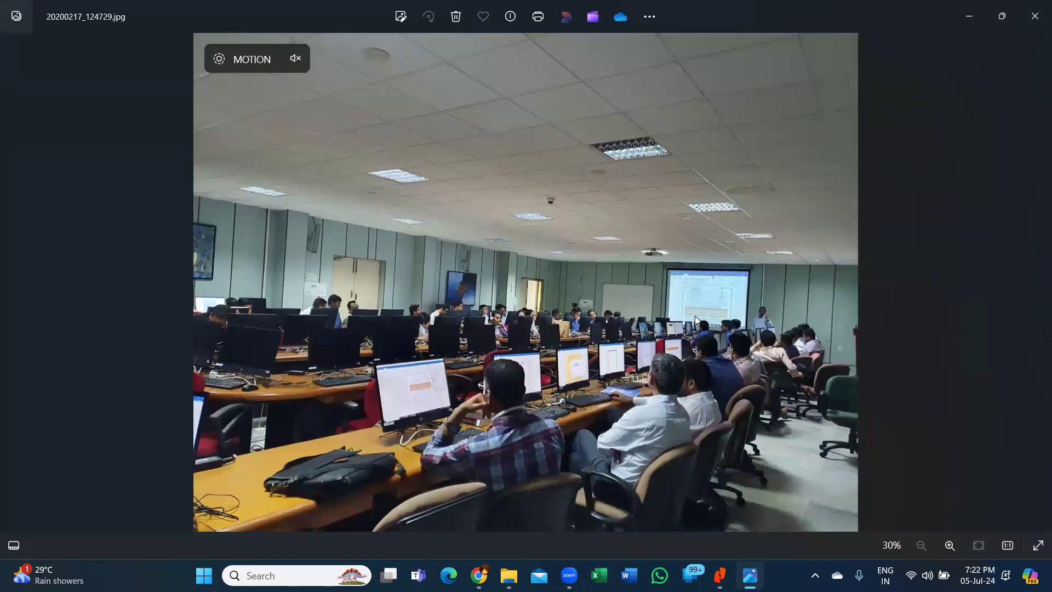
key("Right")
key("Right")
key("Right")
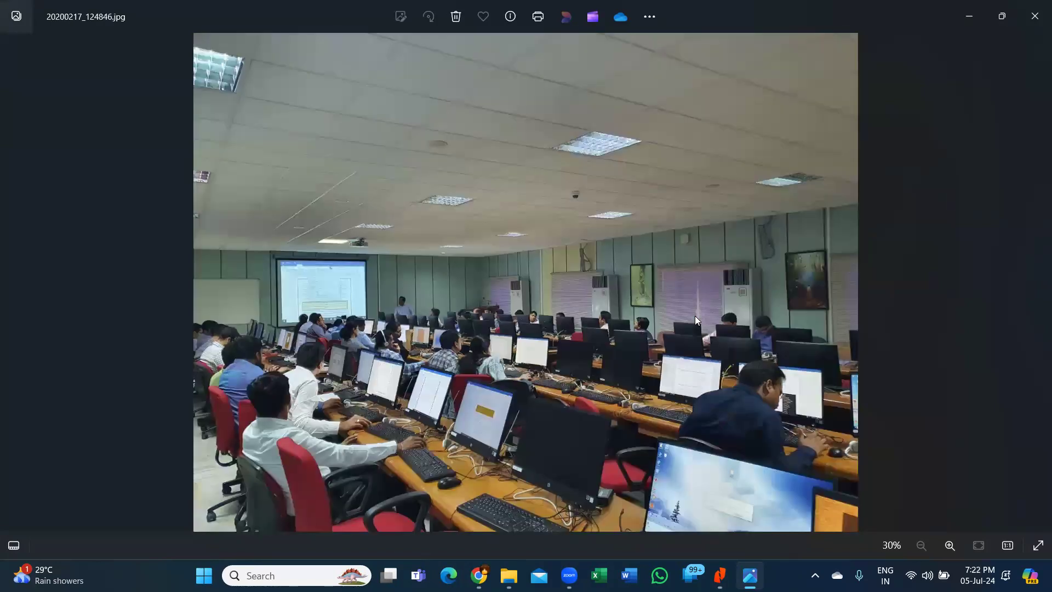
key("Right")
key("Right")
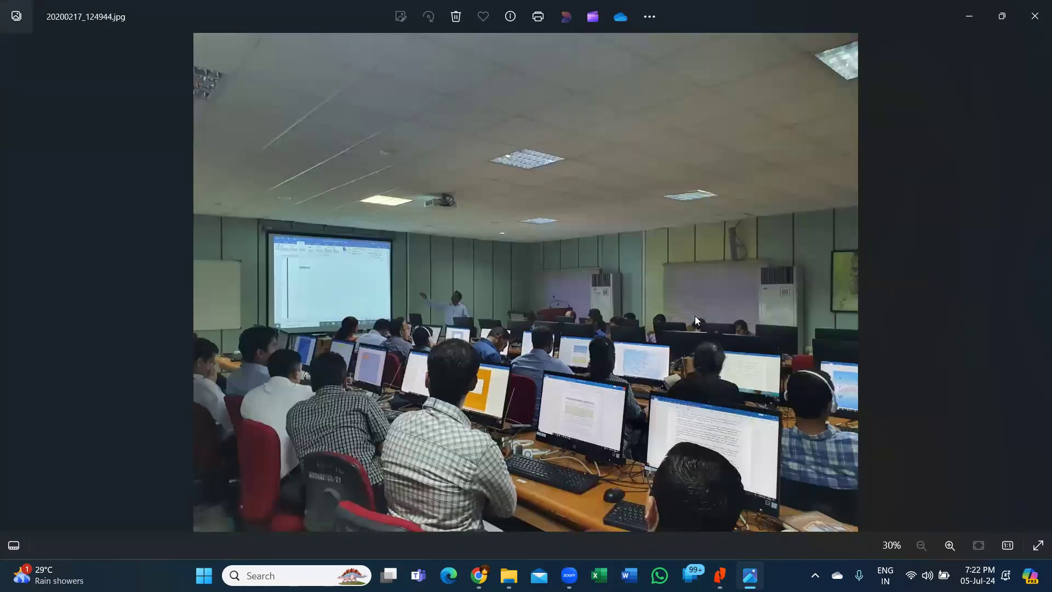
key("Right")
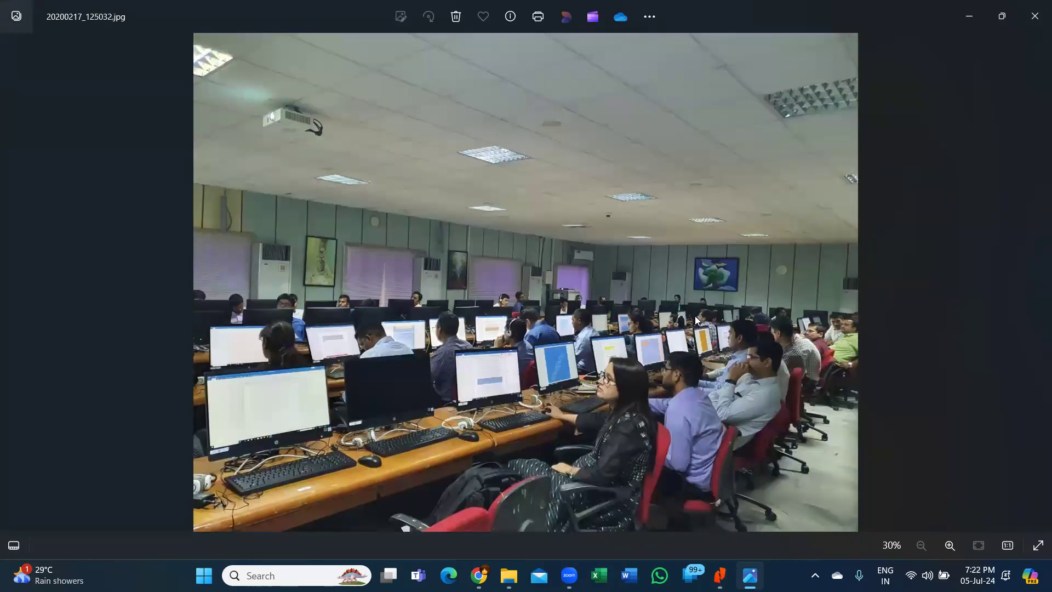
key("Right")
key("Right")
key("Right")
key("alt+F4")
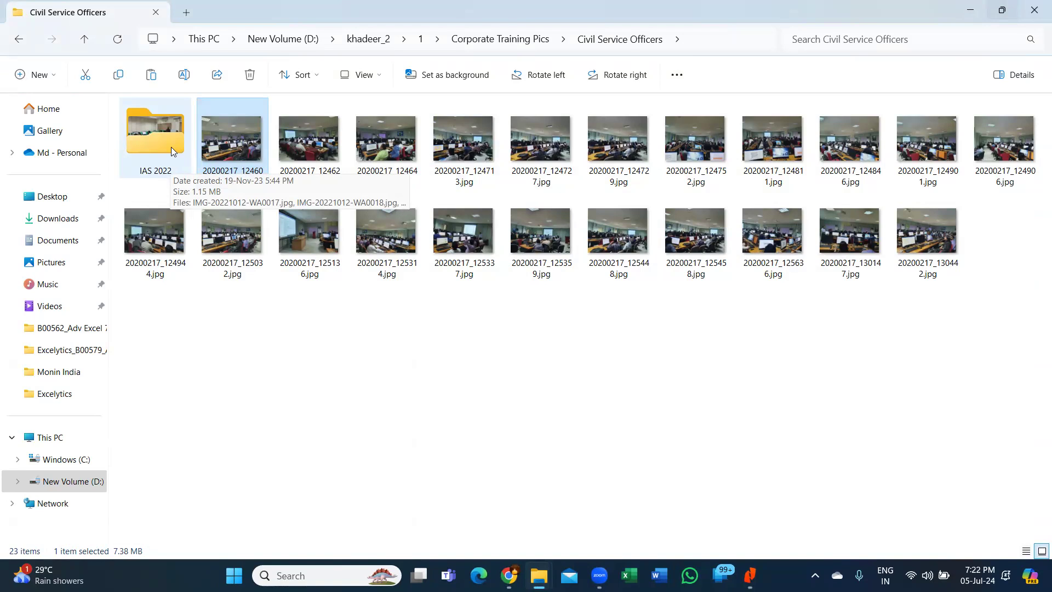
- View the IAS 2022 photos full screen from IMG-20221012-WA0017.jpg to IMG-20230623-WA0014.jpg, then close
double_click(171, 147)
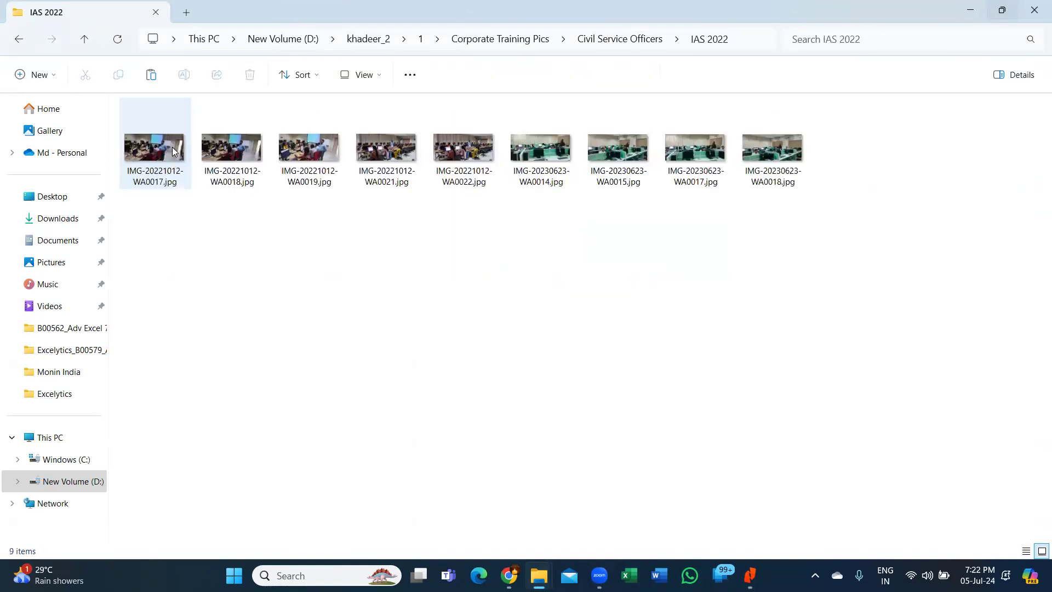
left_click(176, 151)
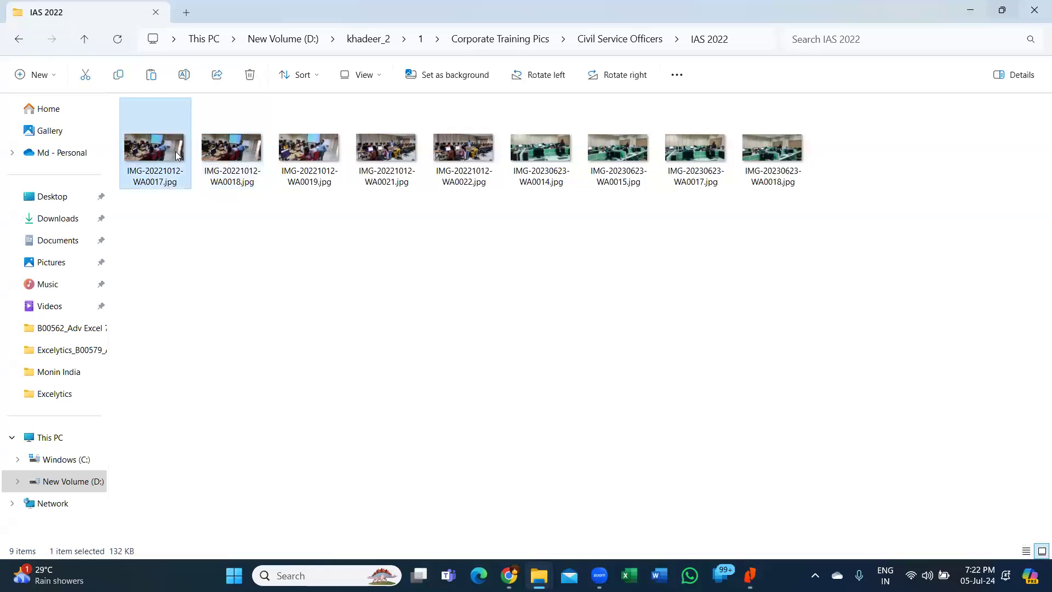
key("alt+space")
key("x")
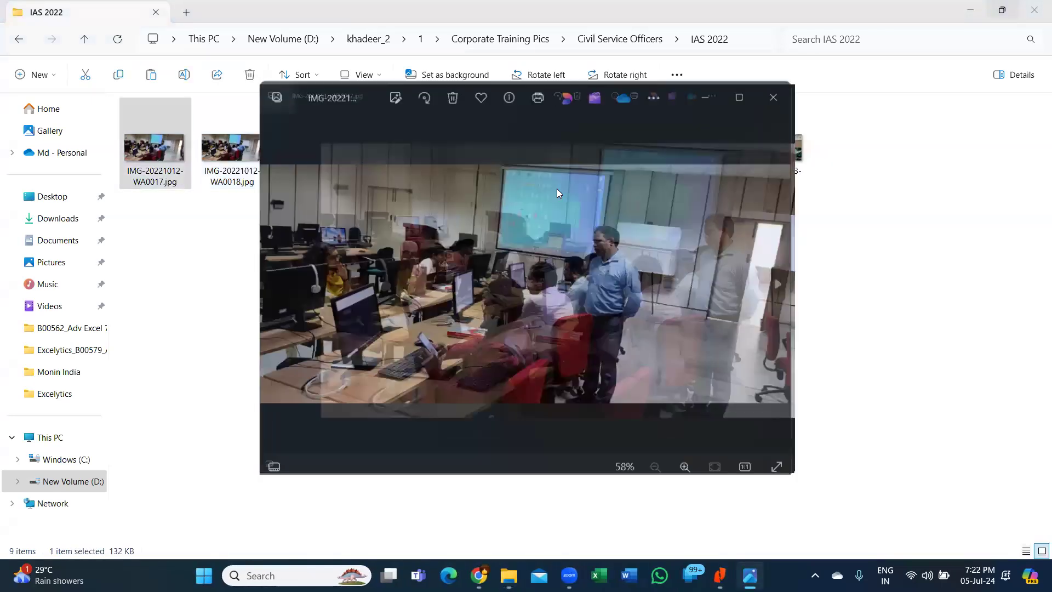
key("Right")
key("Right")
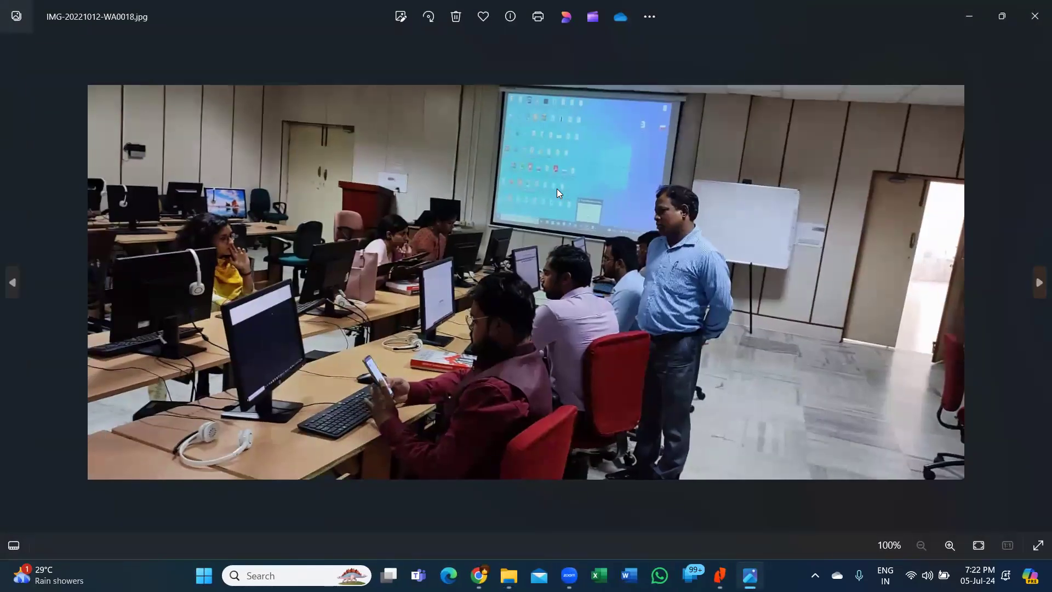
key("Right")
key("Right")
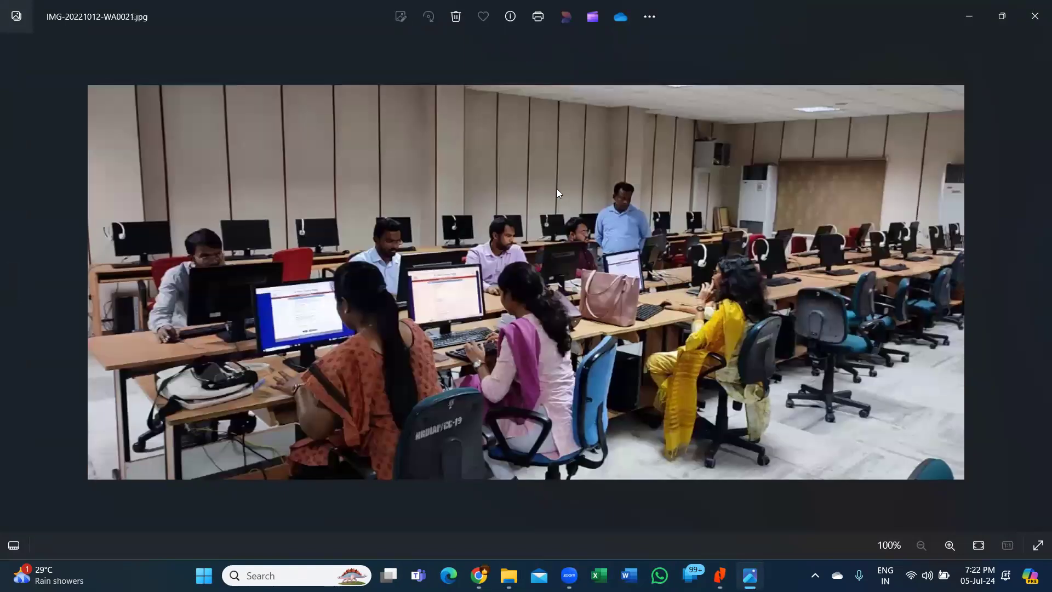
key("Right")
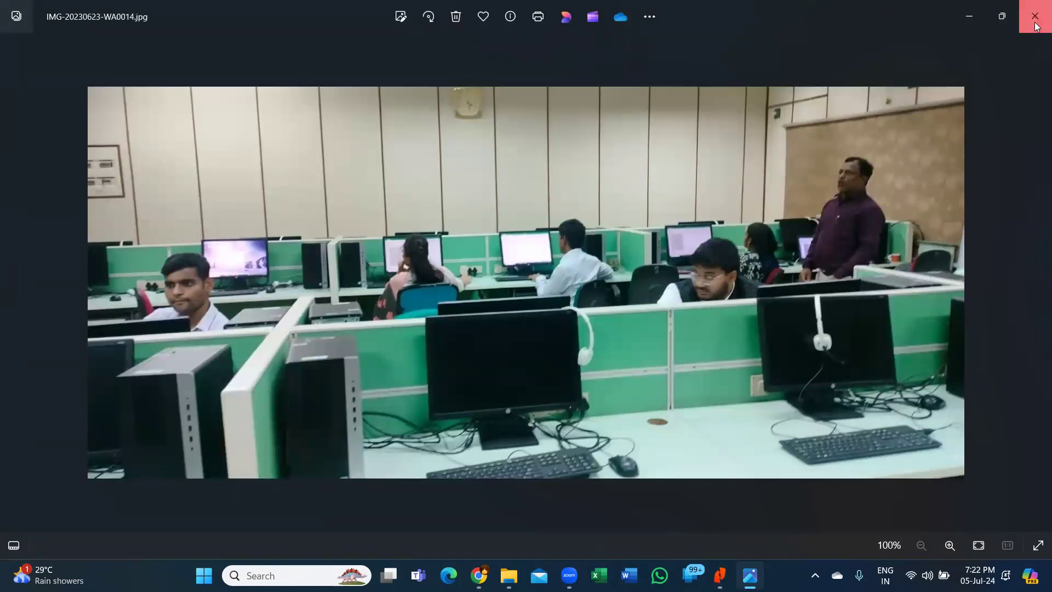
key("alt+F4")
- Return to Corporate Training Pics and open the first WhatsApp image in Bharath Financial services
left_click(20, 40)
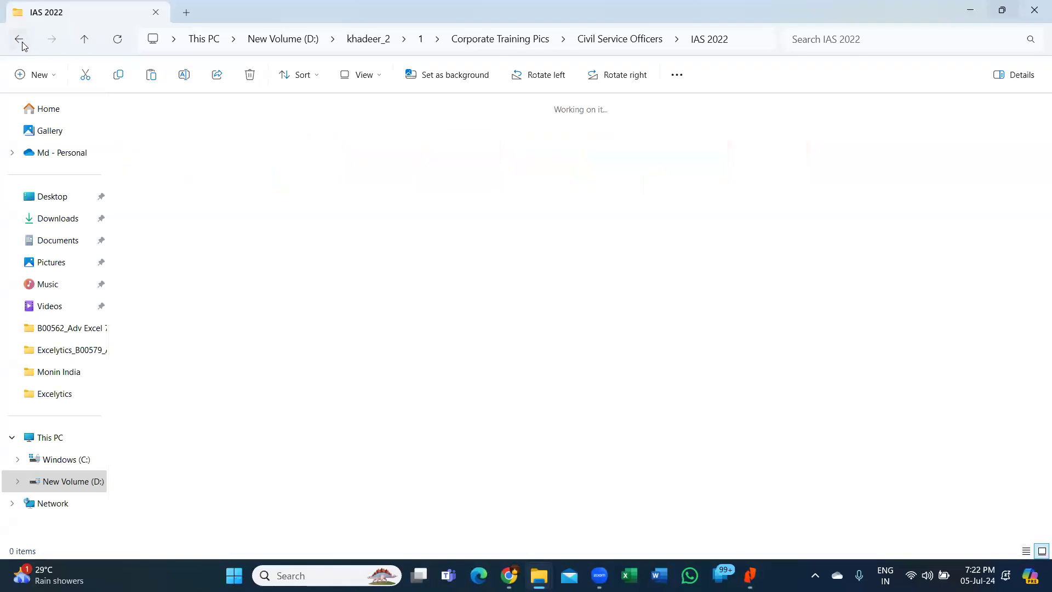
left_click(22, 42)
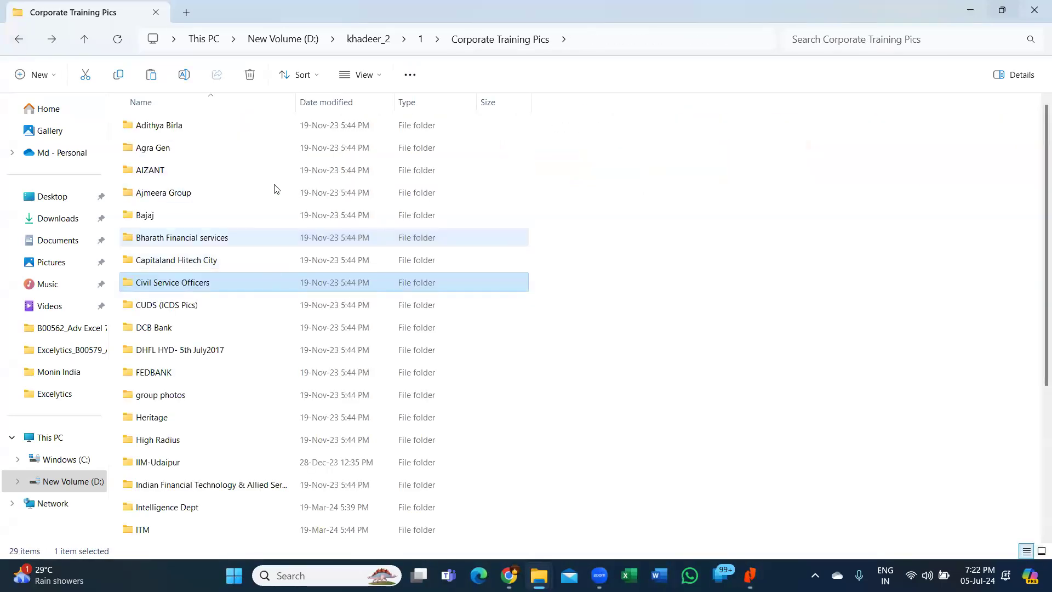
left_click(181, 155)
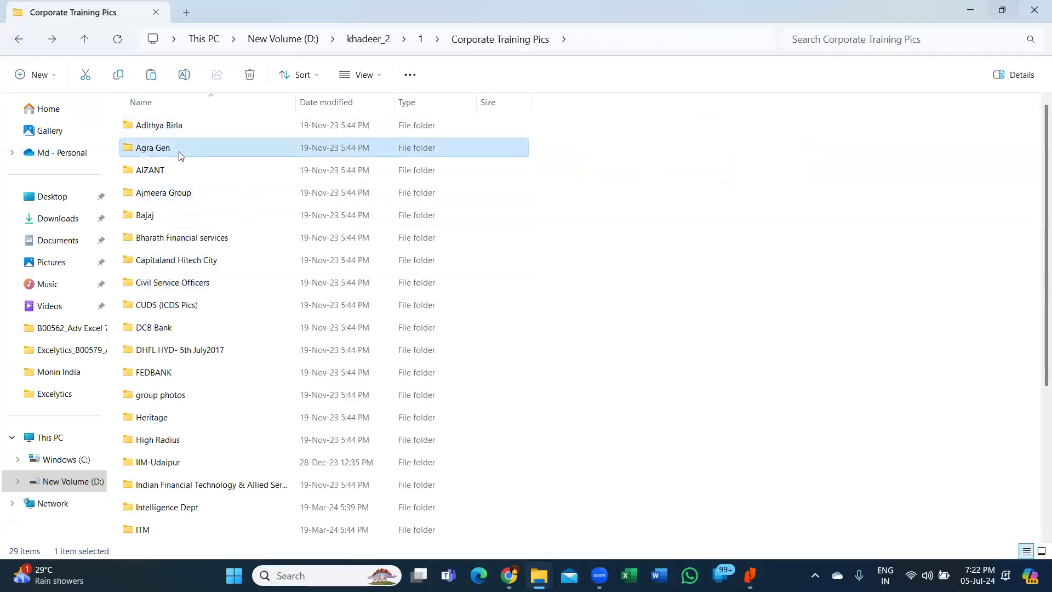
left_click(186, 170)
left_click(179, 197)
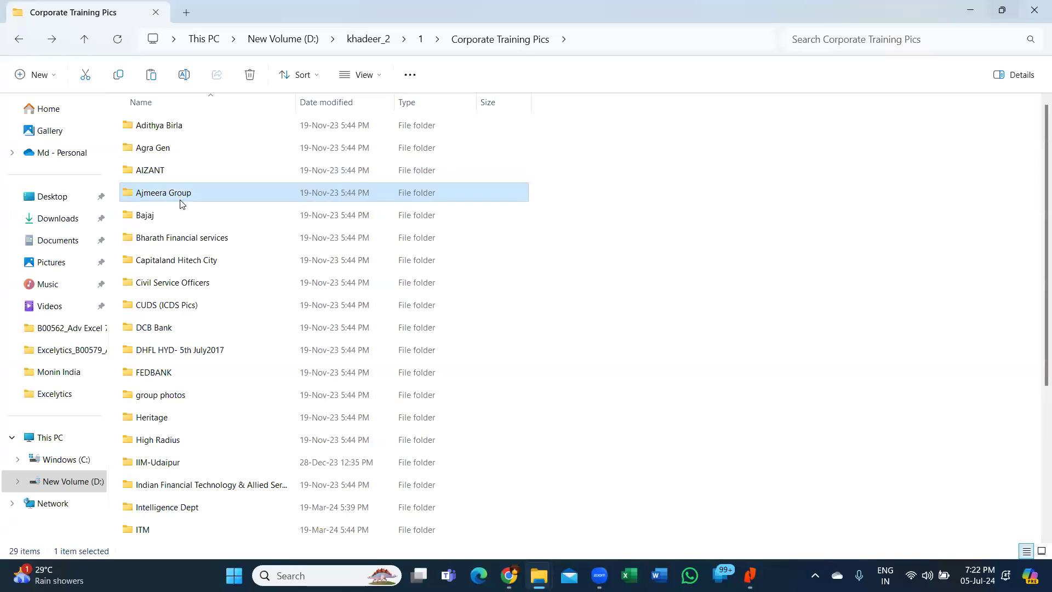
double_click(199, 241)
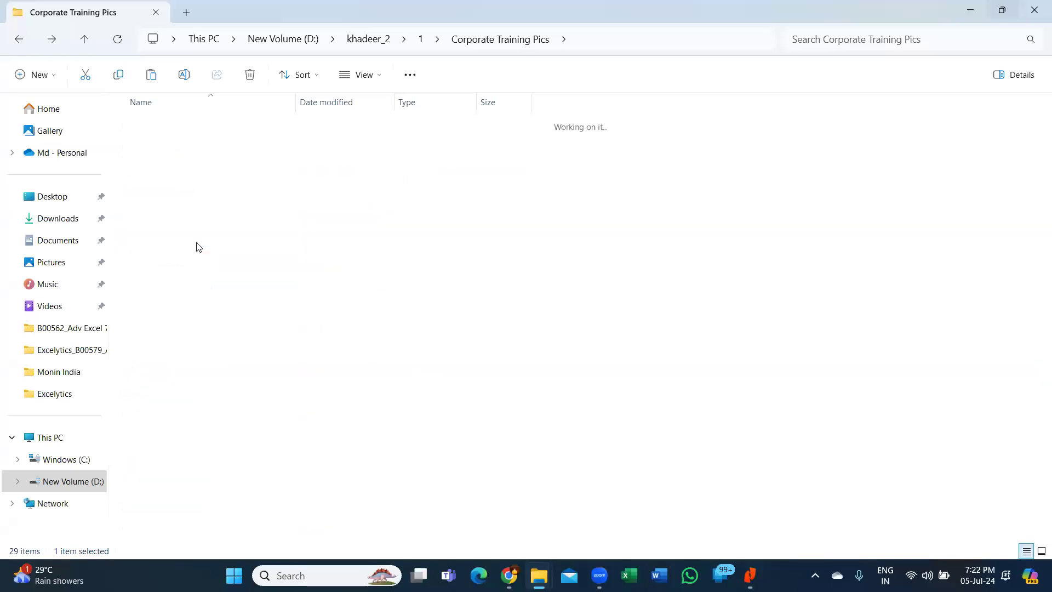
double_click(158, 133)
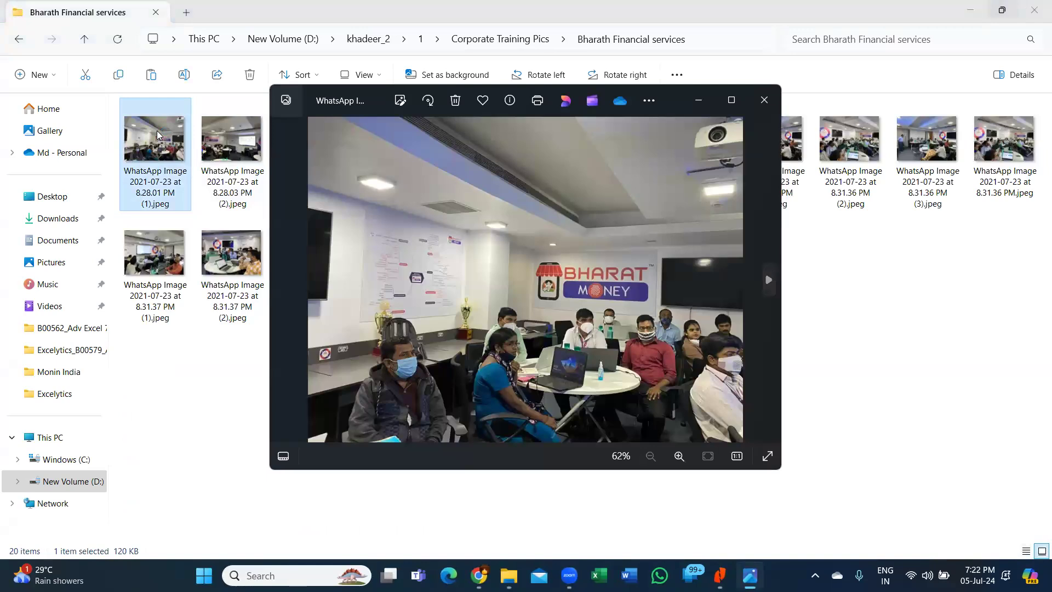
- Maximize the viewer and step through the Bharath Financial services photos to the 8.31.34 PM one, then close
left_click(732, 100)
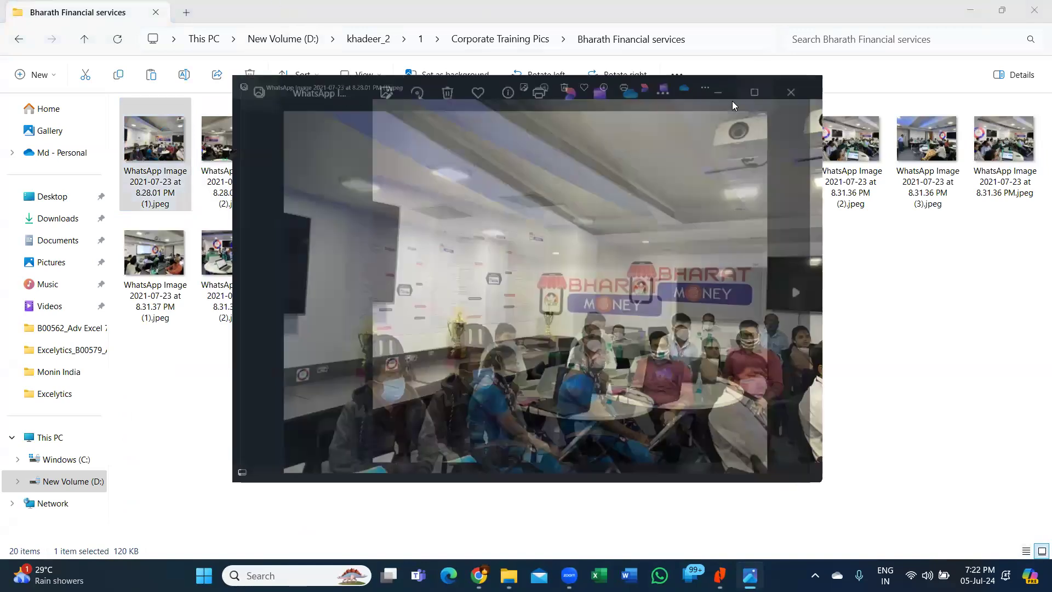
key("Right")
key("Right")
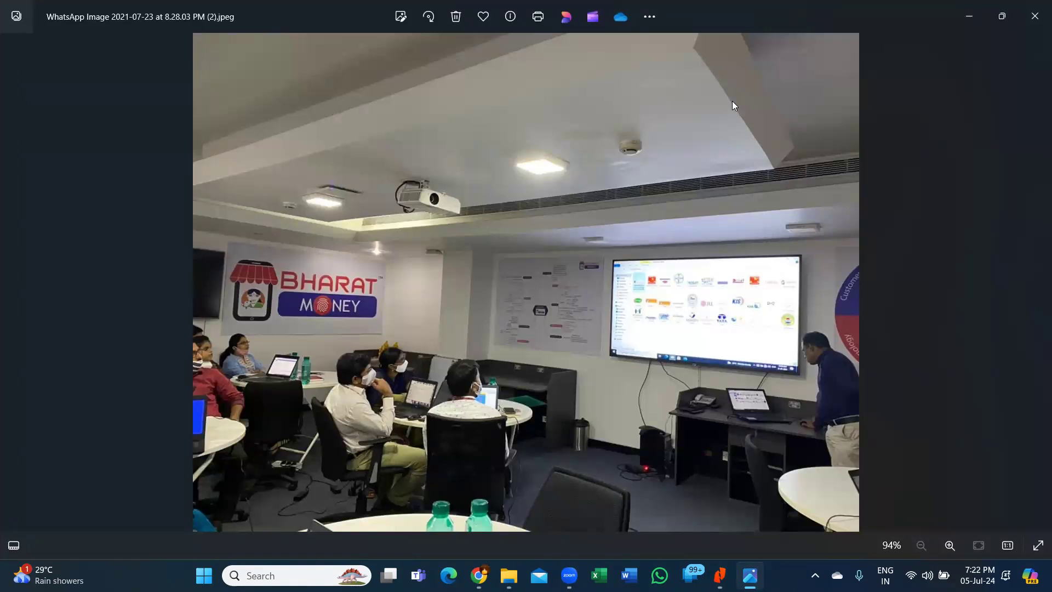
key("Right")
key("Right")
key("Right")
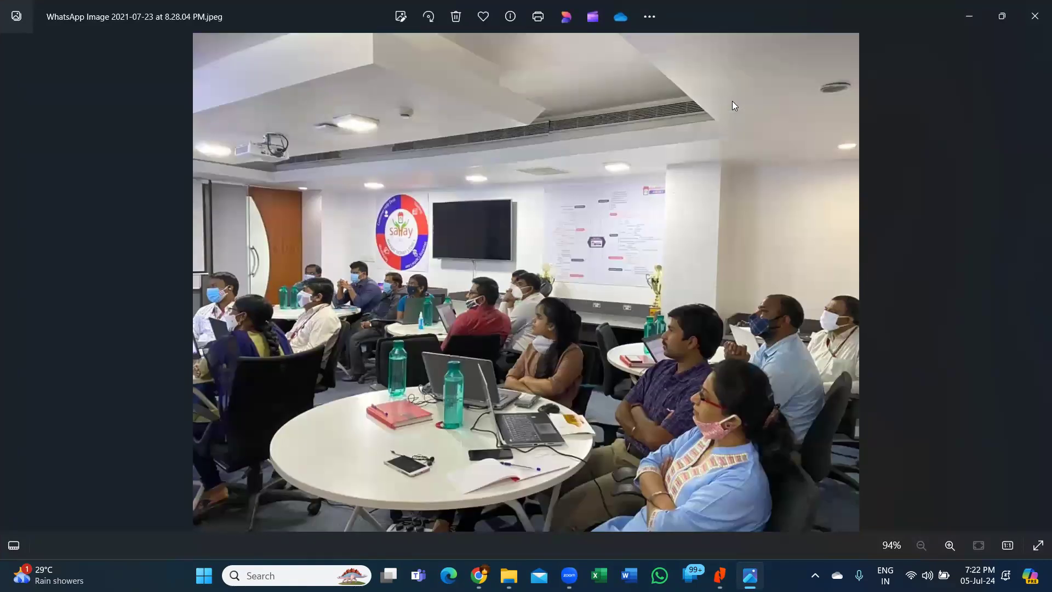
key("Right")
key("Right")
key("Right")
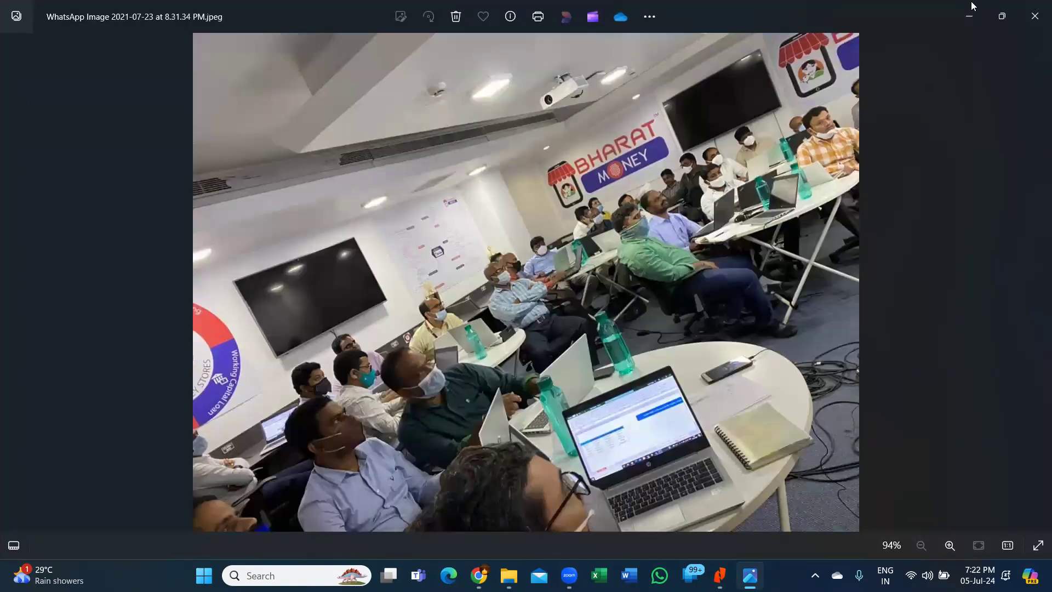
left_click(1034, 16)
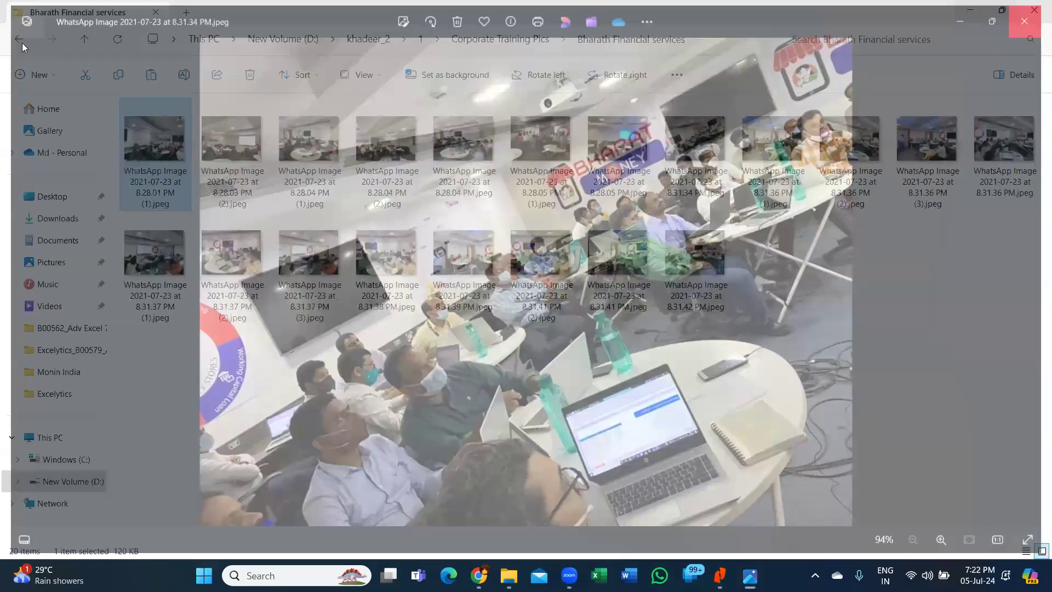
- View the High Radius photos full size from IMG-20231107-WA0006.jpg to WA0012, then open IIM-Udaipur
left_click(19, 40)
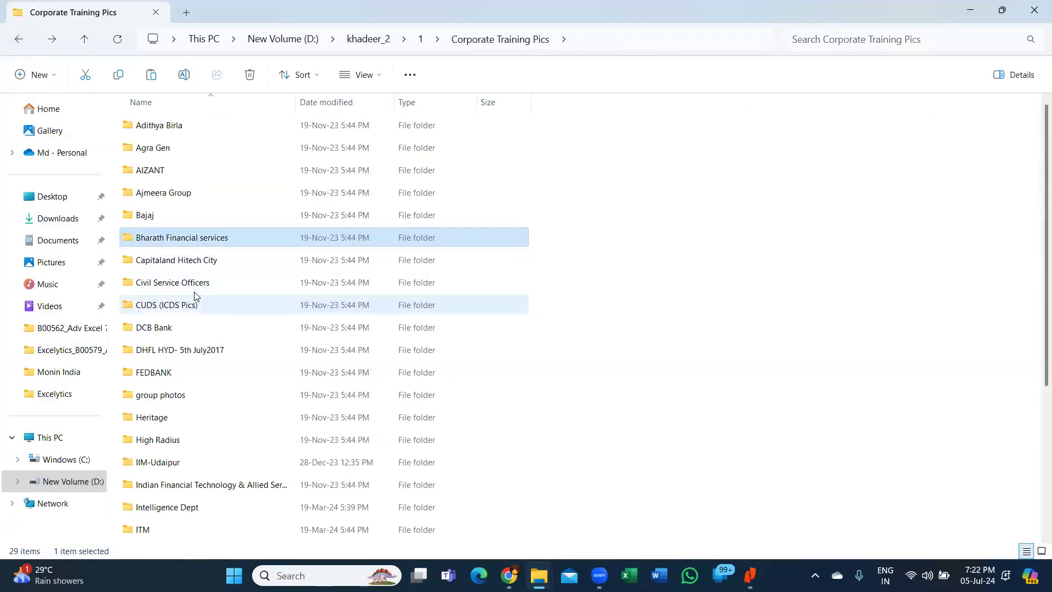
double_click(171, 447)
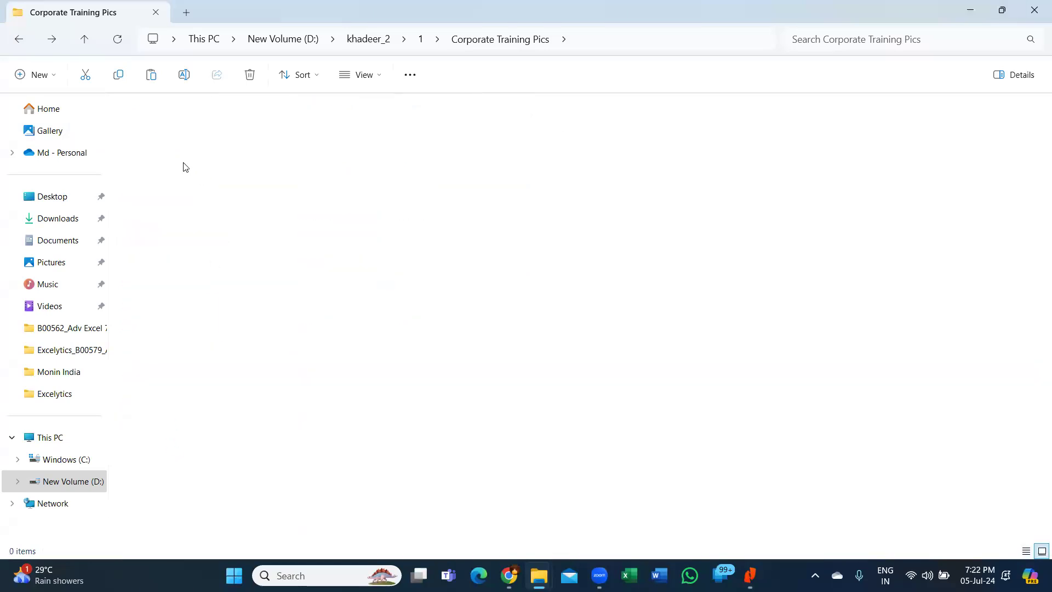
double_click(163, 152)
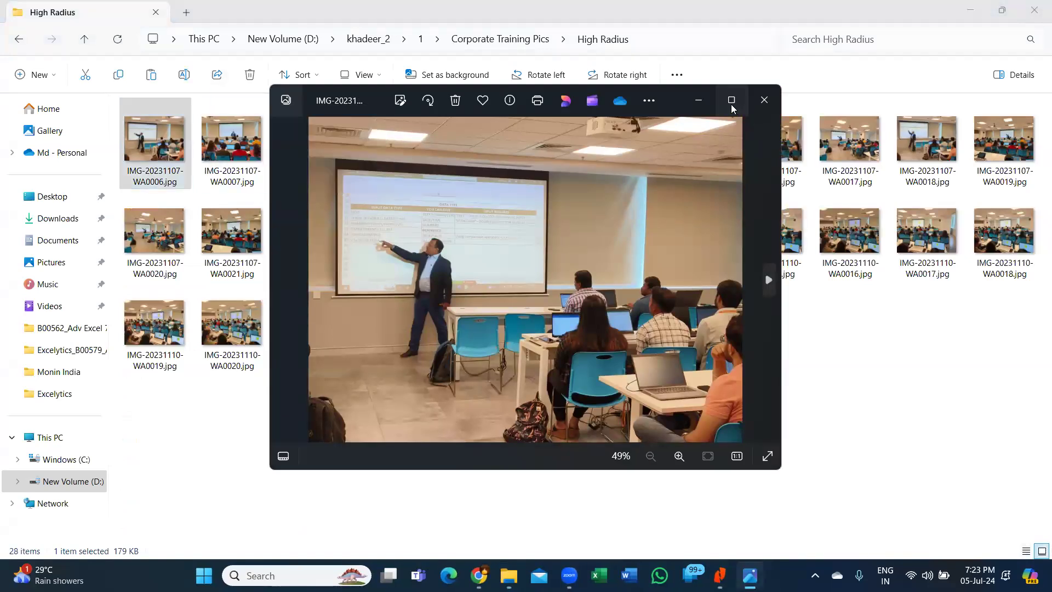
double_click(717, 255)
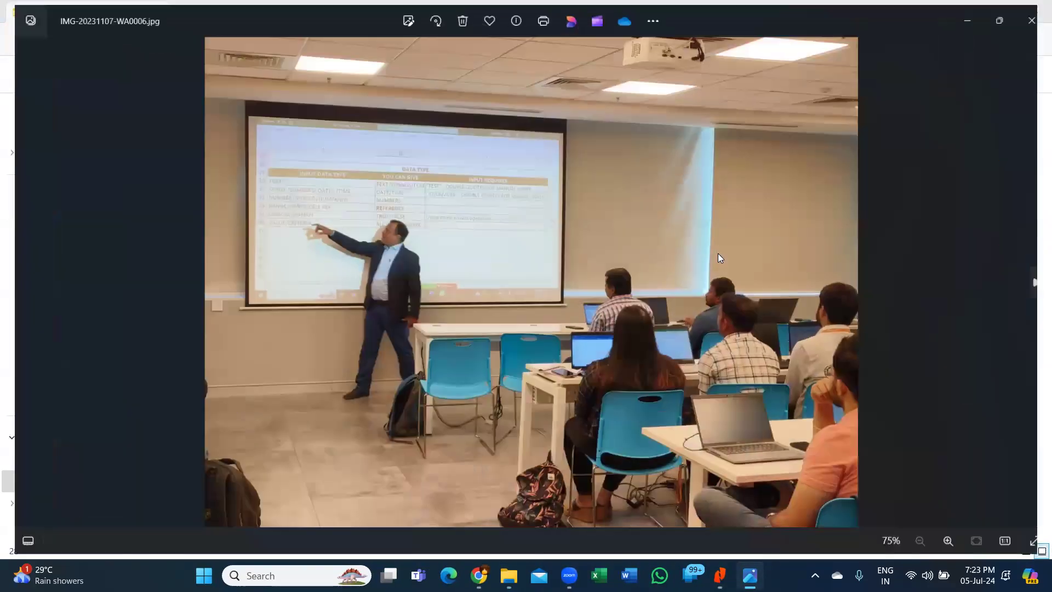
key("Right")
key("Right")
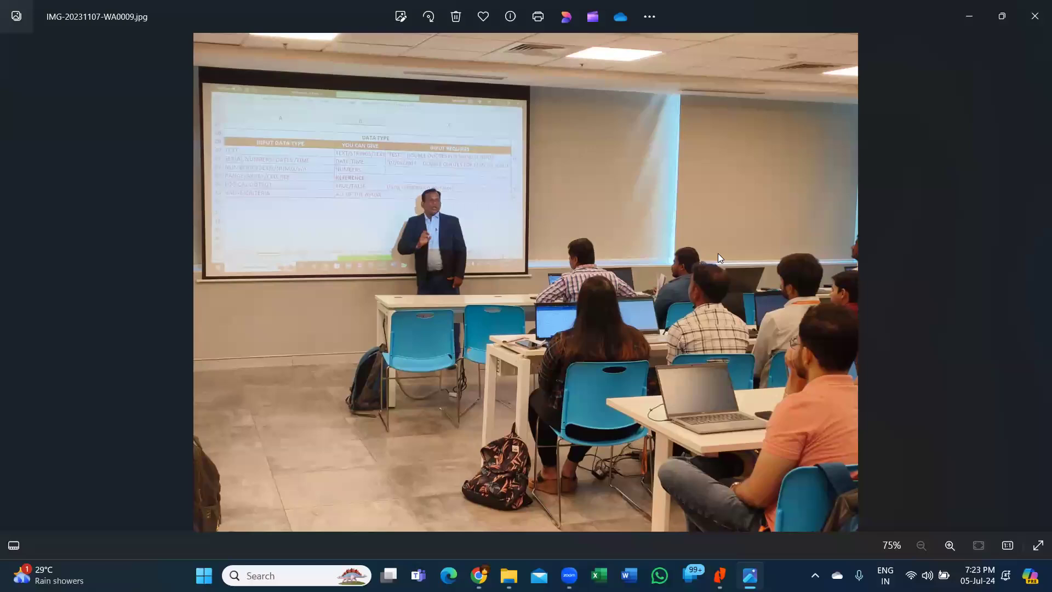
key("Right")
key("Right")
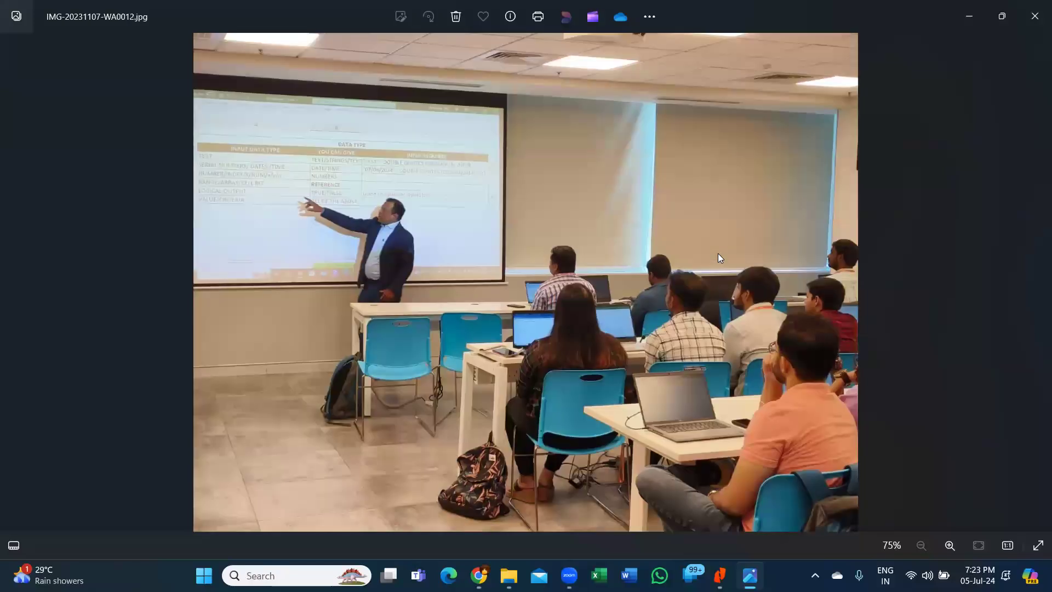
key("Right")
key("Right")
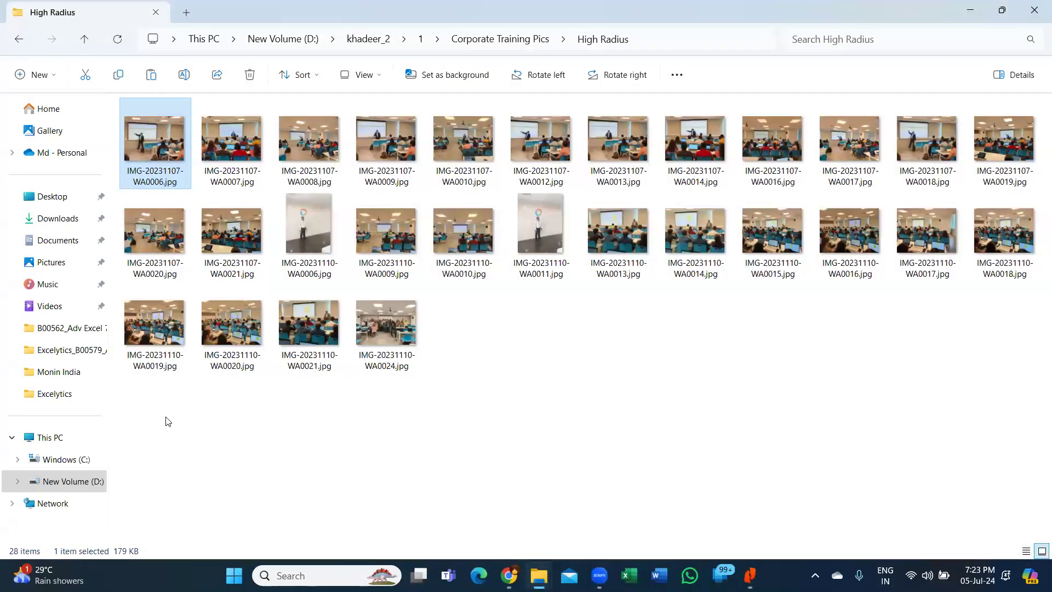
key("alt+Up")
double_click(156, 460)
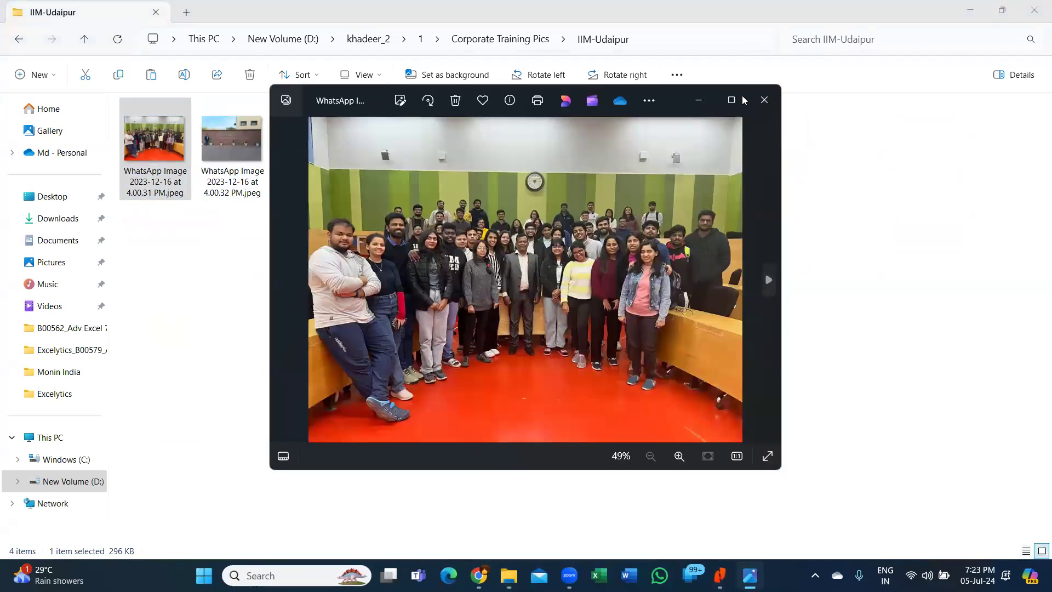
- Maximize the viewer and step through the IIM-Udaipur photos to the 4.00.35 PM one, then close
left_click(743, 99)
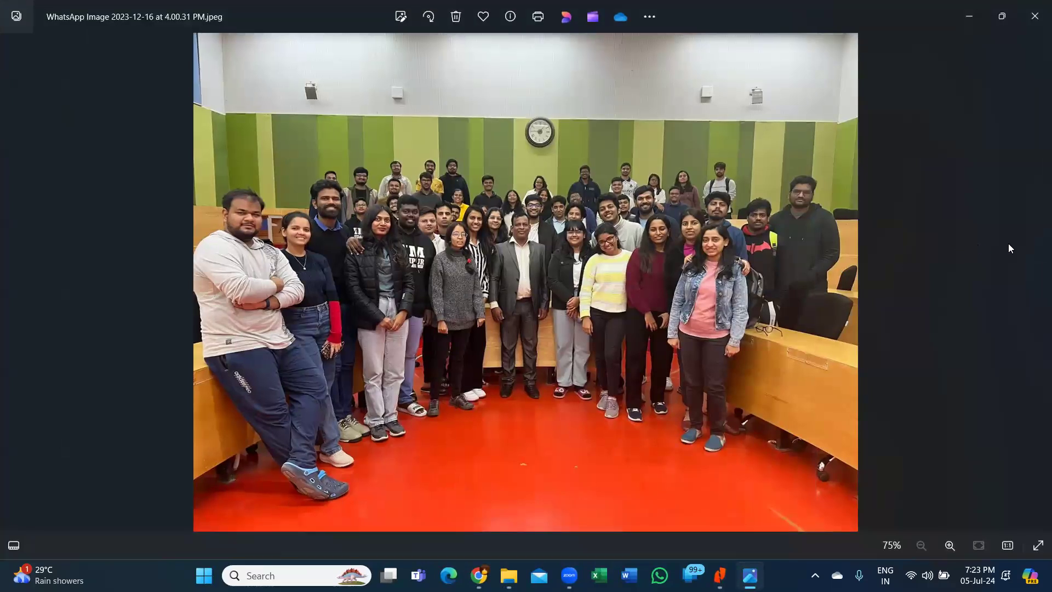
left_click(1035, 287)
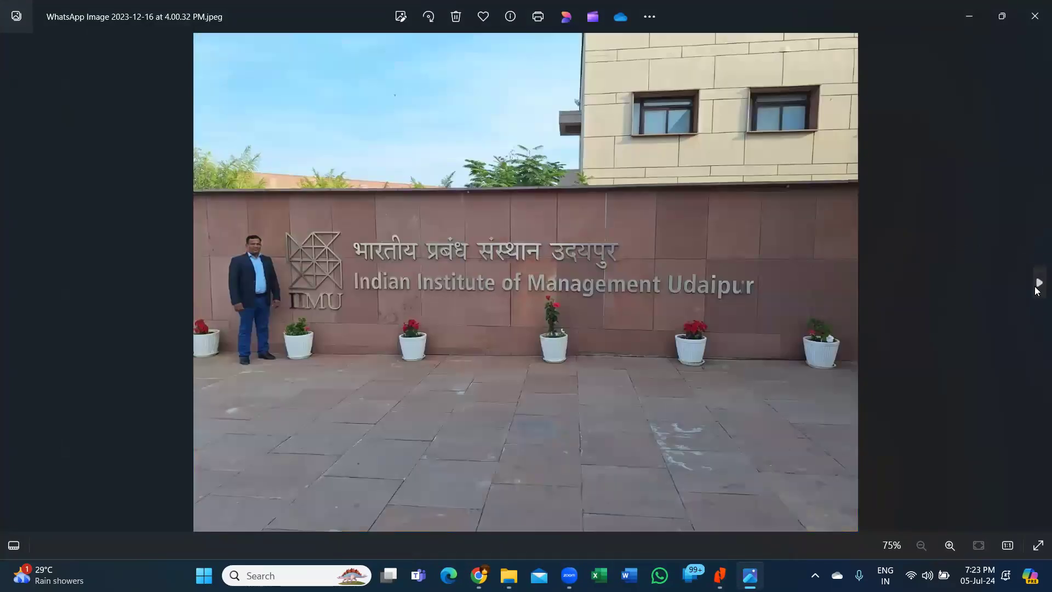
left_click(1037, 288)
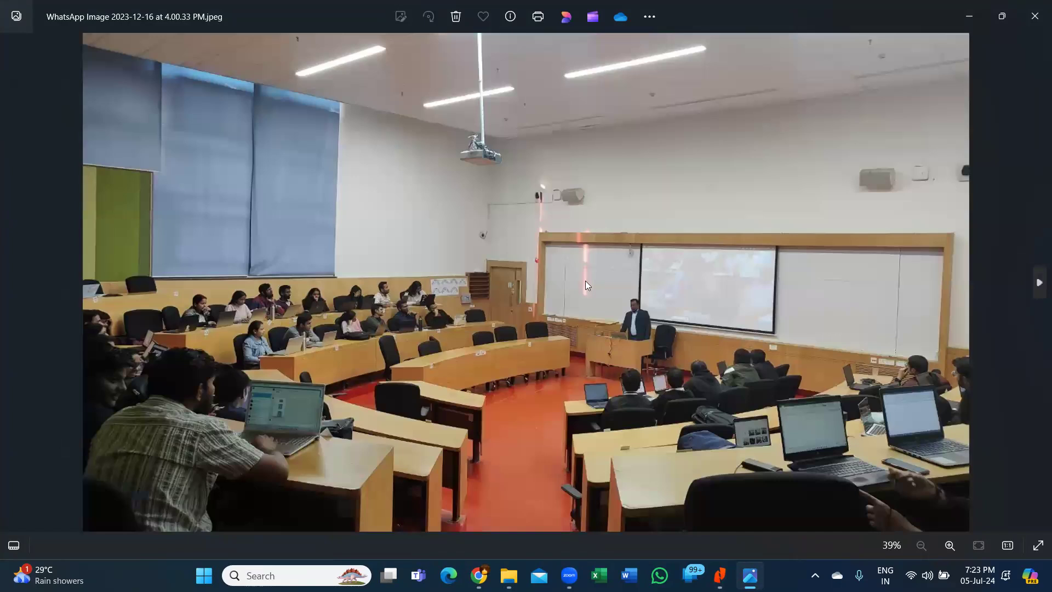
left_click(1037, 276)
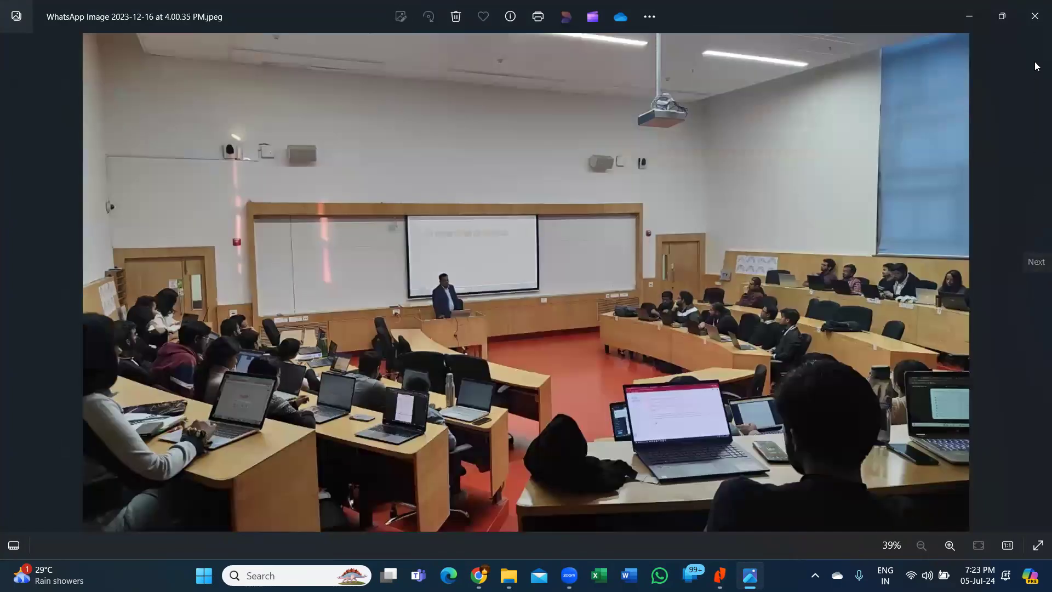
left_click(1034, 16)
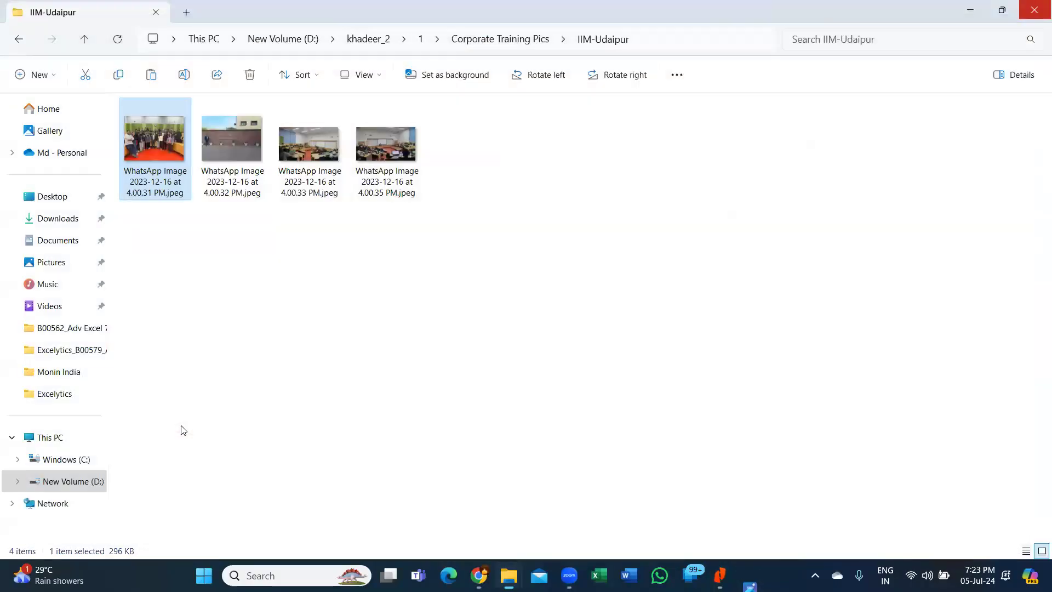
- Return to Corporate Training Pics and open 20220525_111009.jpg from the Nacin(Customs) folder
key("alt+Up")
scroll(175, 417, "down", 2)
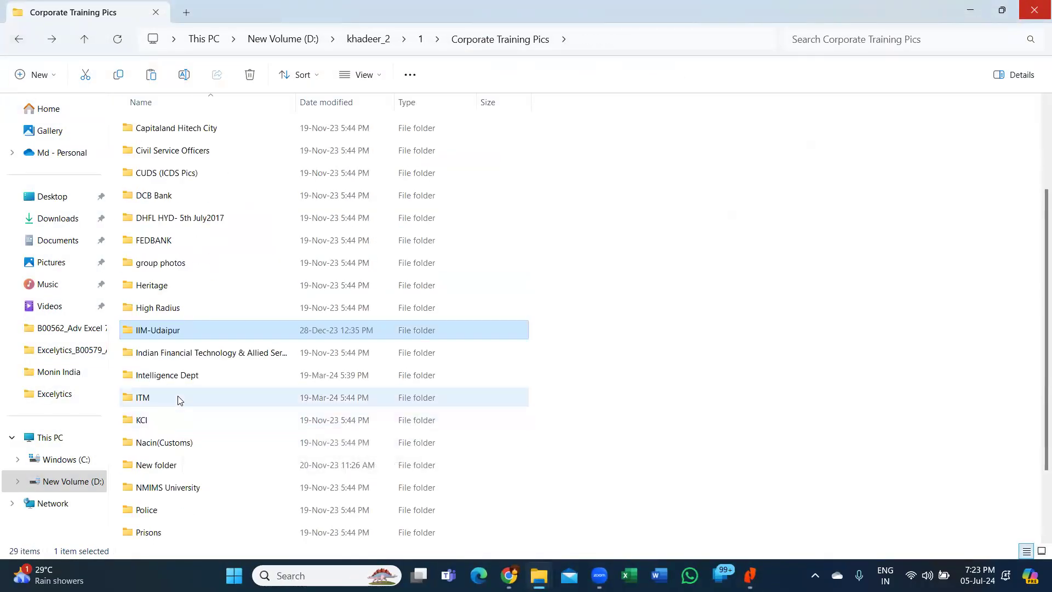
scroll(178, 400, "down", 1)
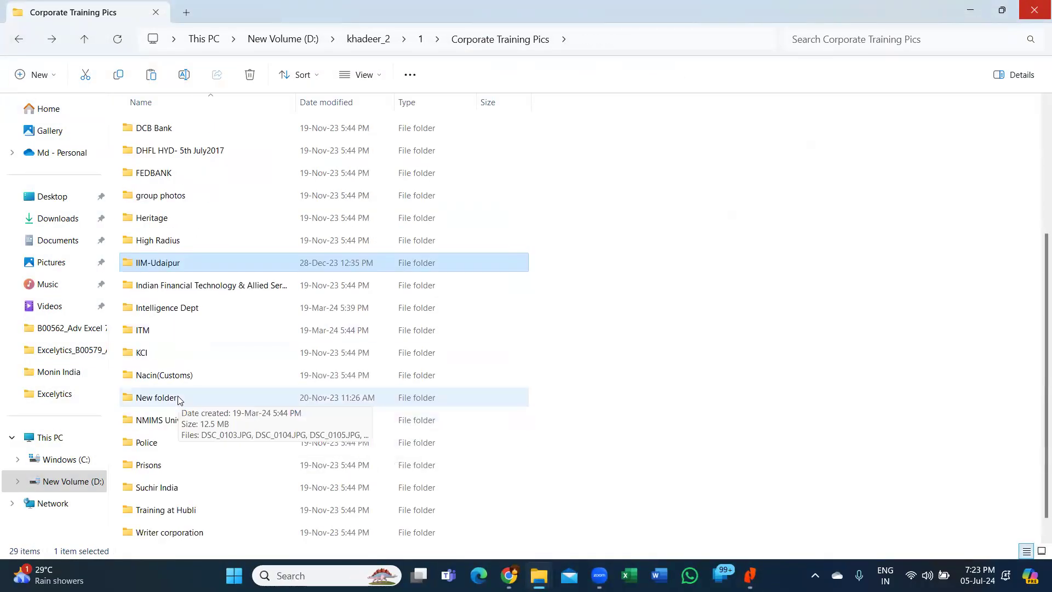
left_click(187, 313)
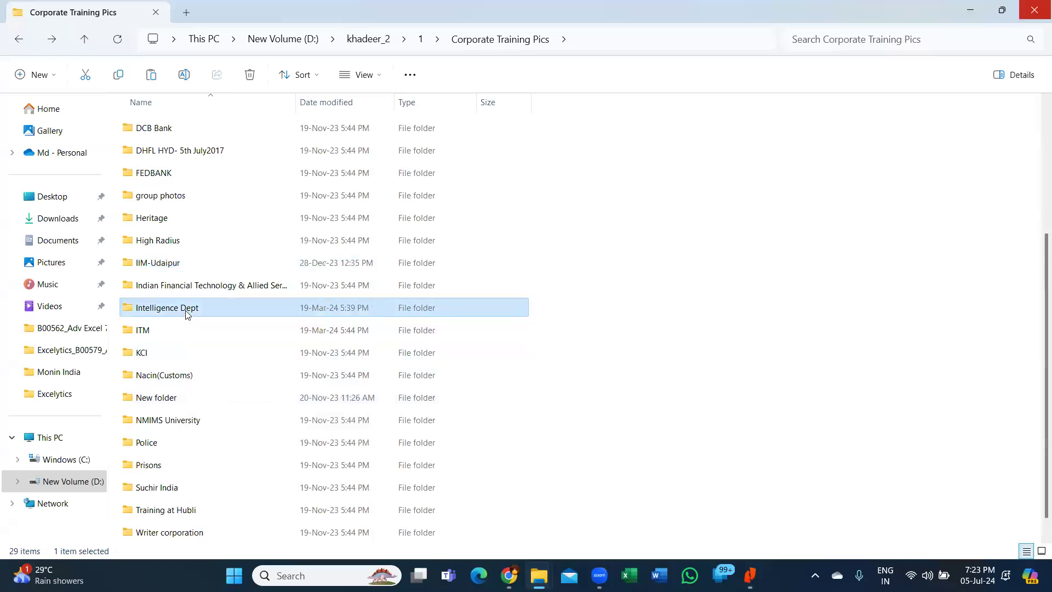
double_click(199, 378)
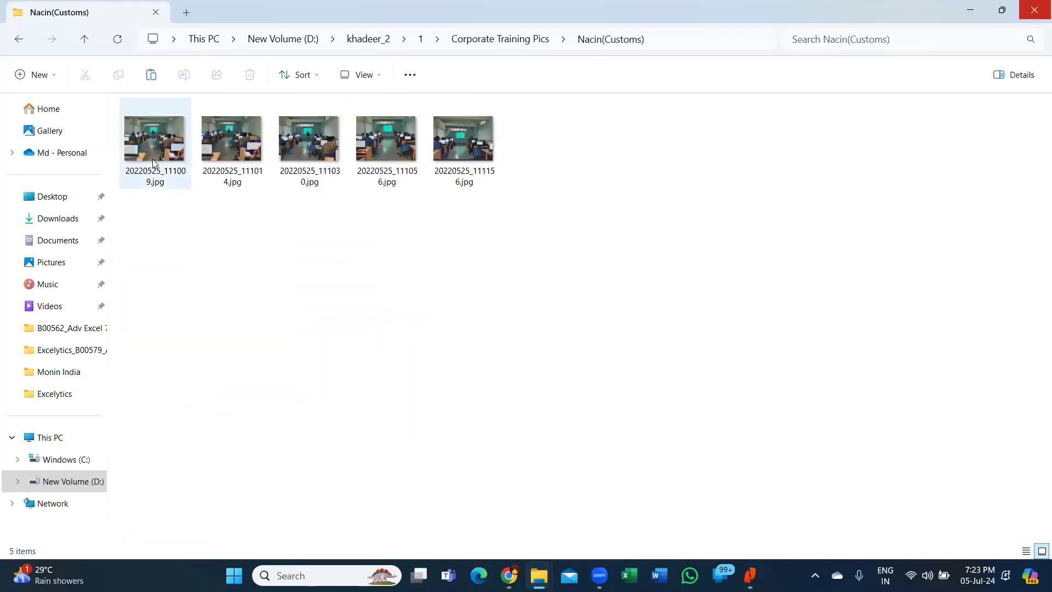
double_click(153, 158)
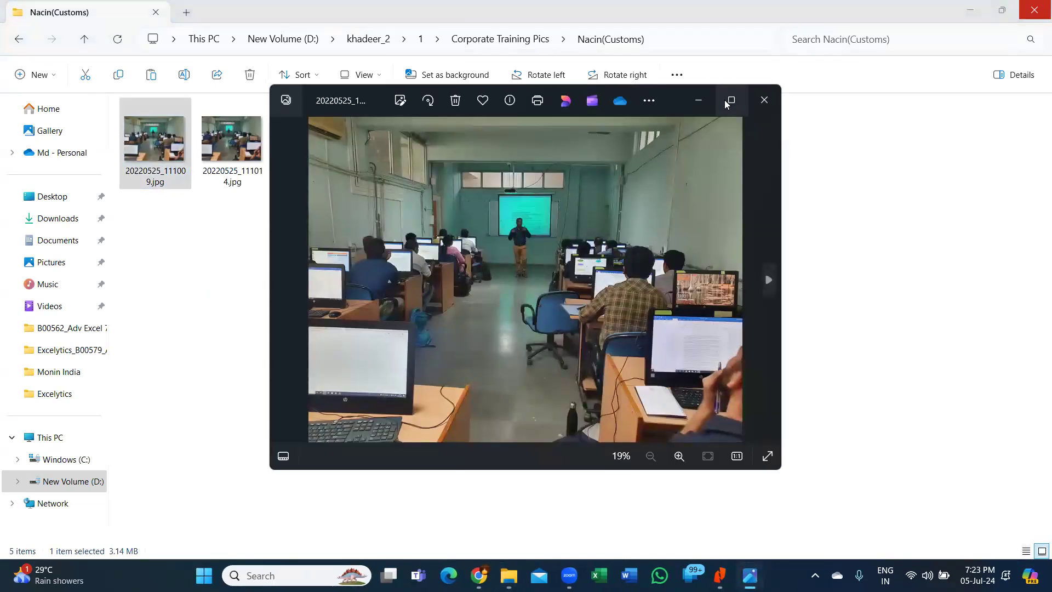
- Page through the Nacin(Customs) photos full screen, then go back and open NMIMS University
key("super+Up")
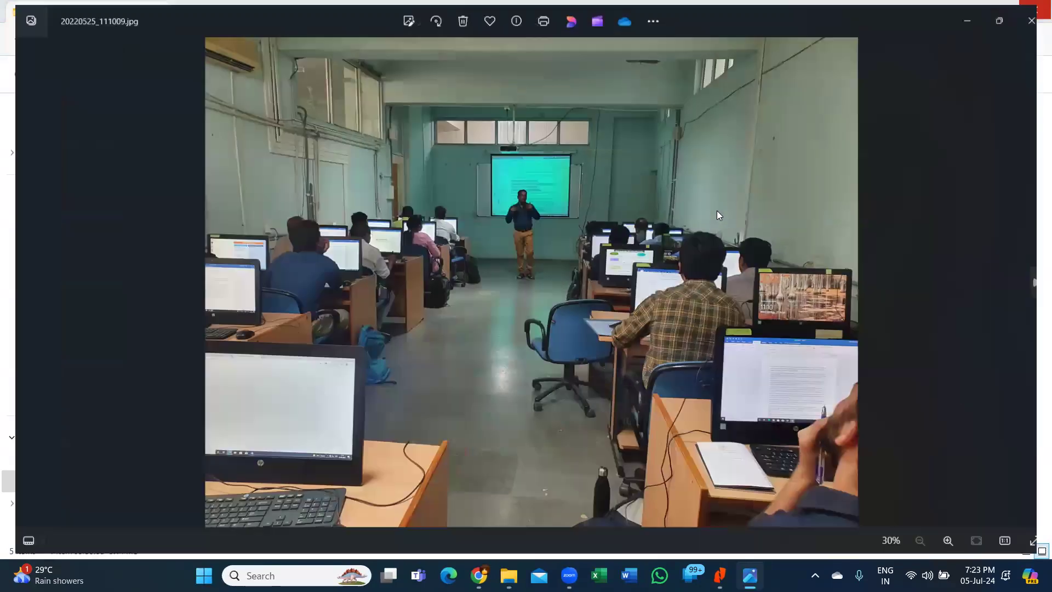
key("Right")
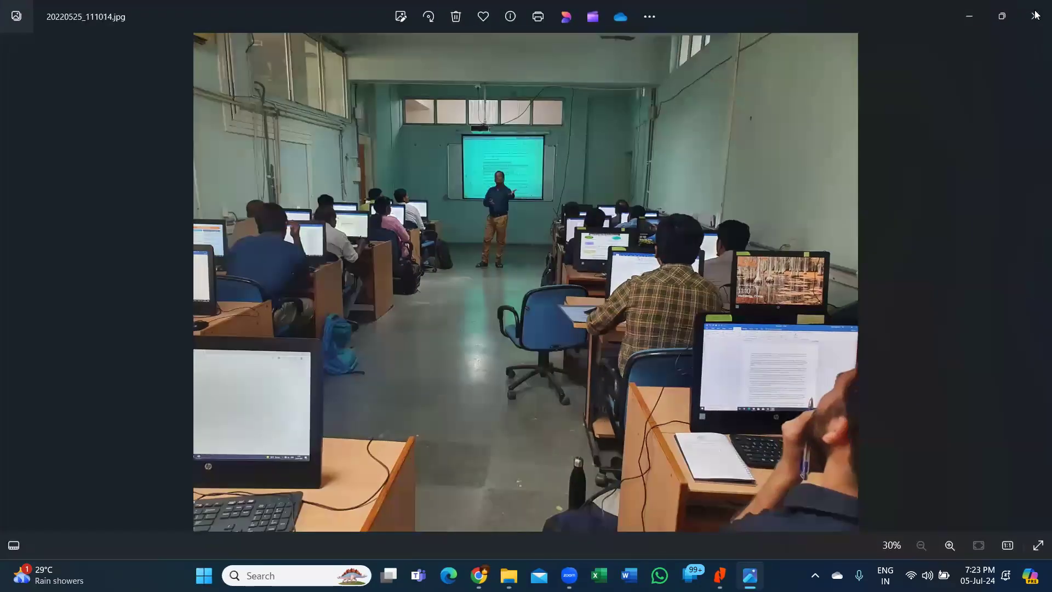
key("Right")
key("Right")
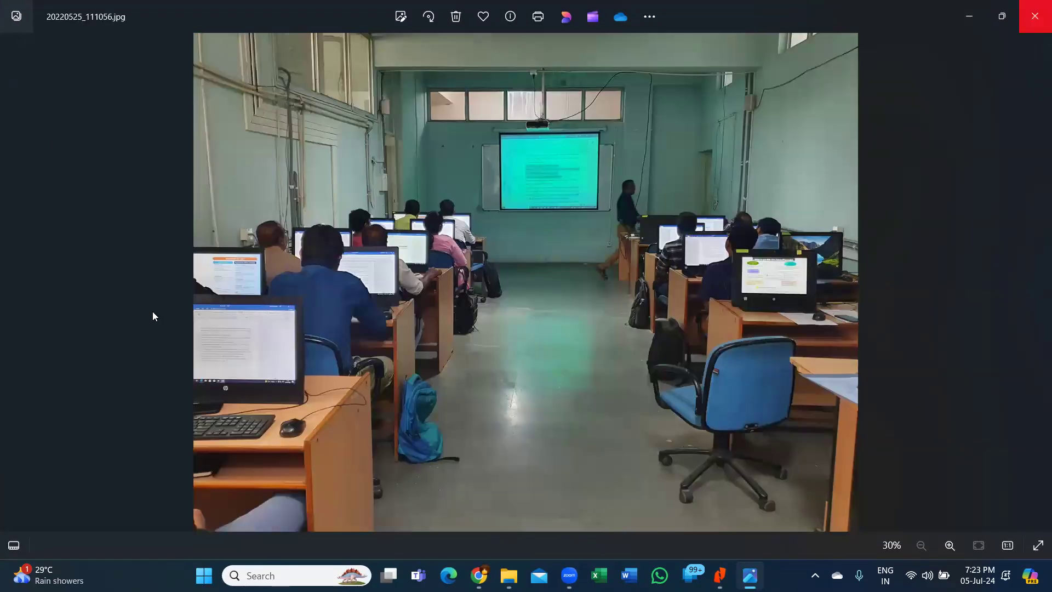
key("alt+F4")
key("alt+Up")
scroll(162, 416, "down", 1)
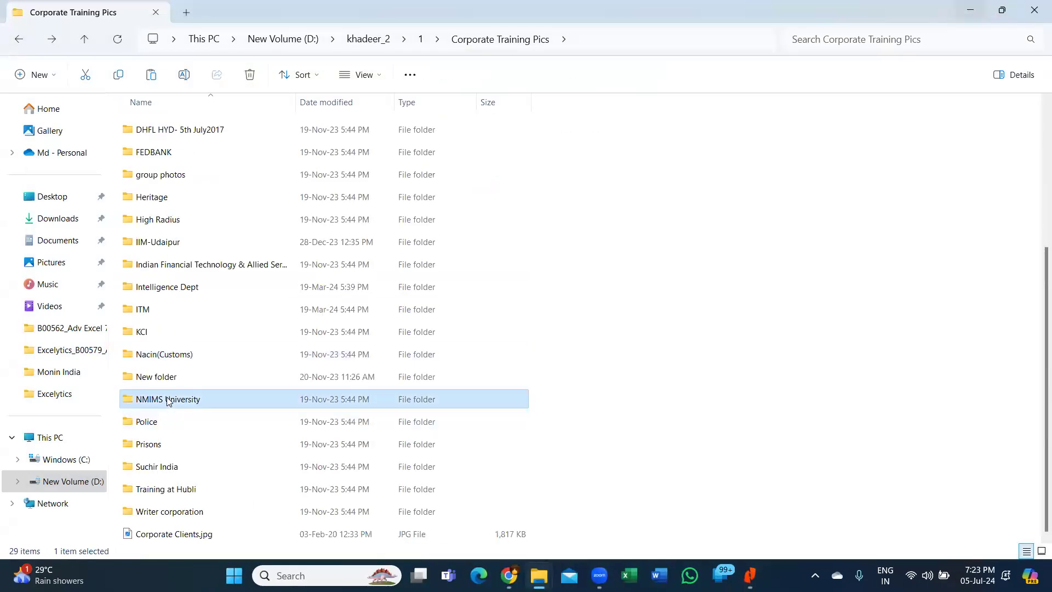
double_click(164, 400)
- View the NMIMS University photos full screen from the first one onward, then close
double_click(157, 137)
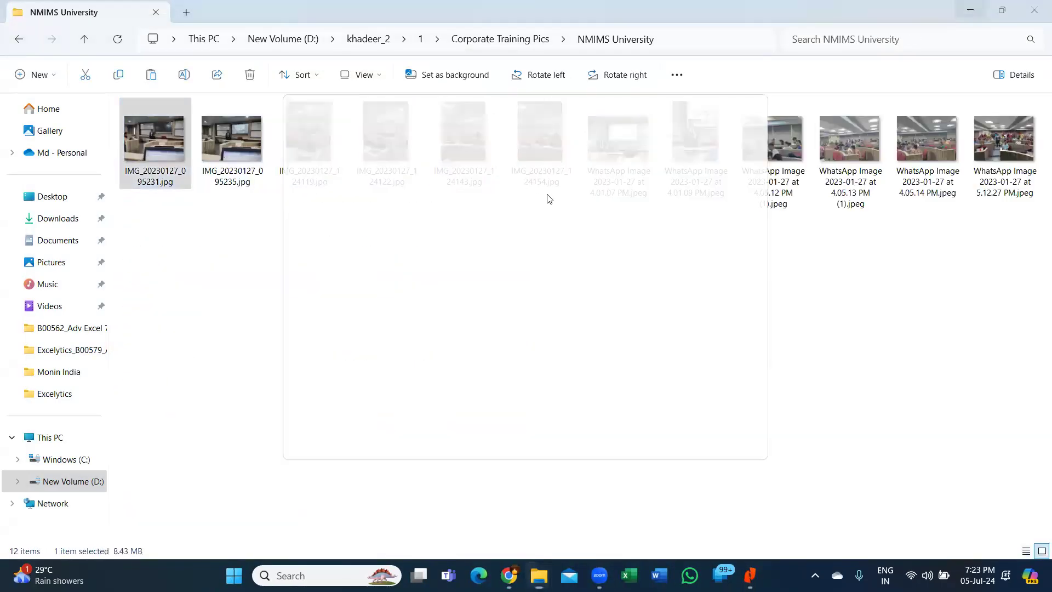
left_click(731, 100)
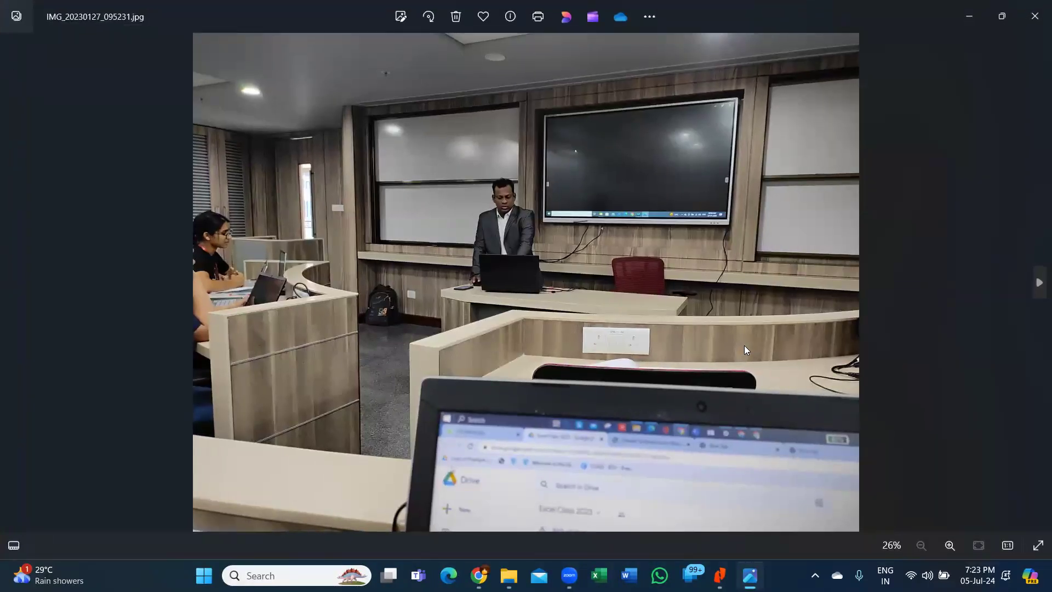
key("Right")
key("Right")
key("Right")
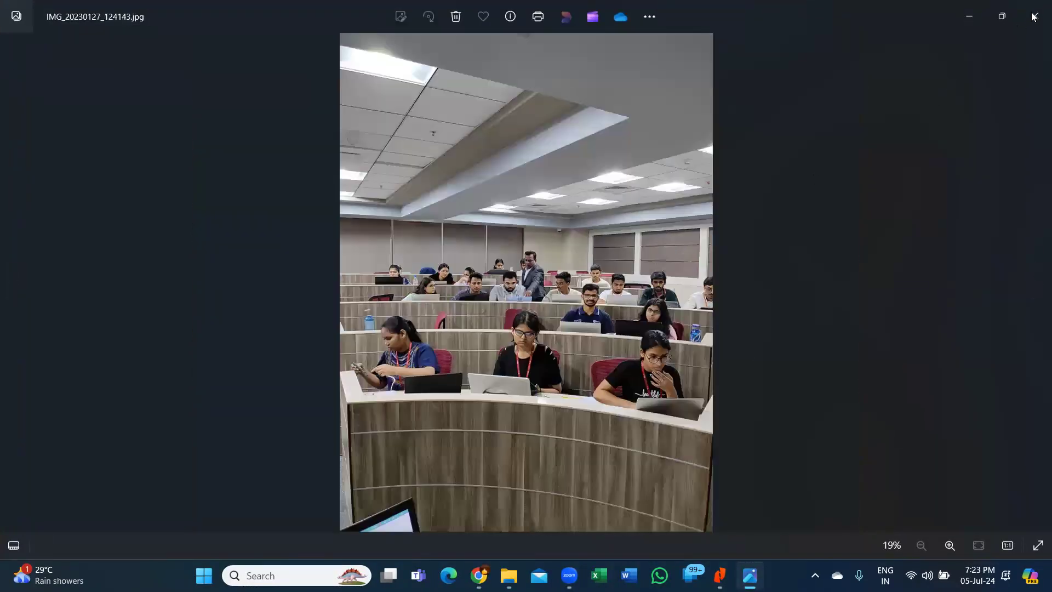
key("Right")
key("alt+F4")
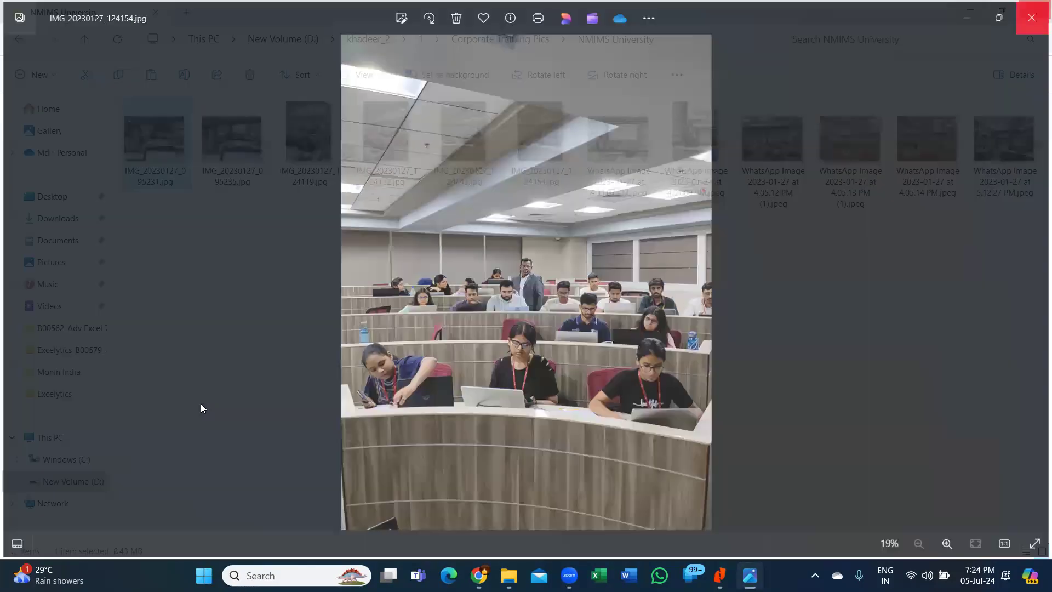
- Navigate to Police > Police Batalions > Kondapur_2 and open its first photo
key("alt+Up")
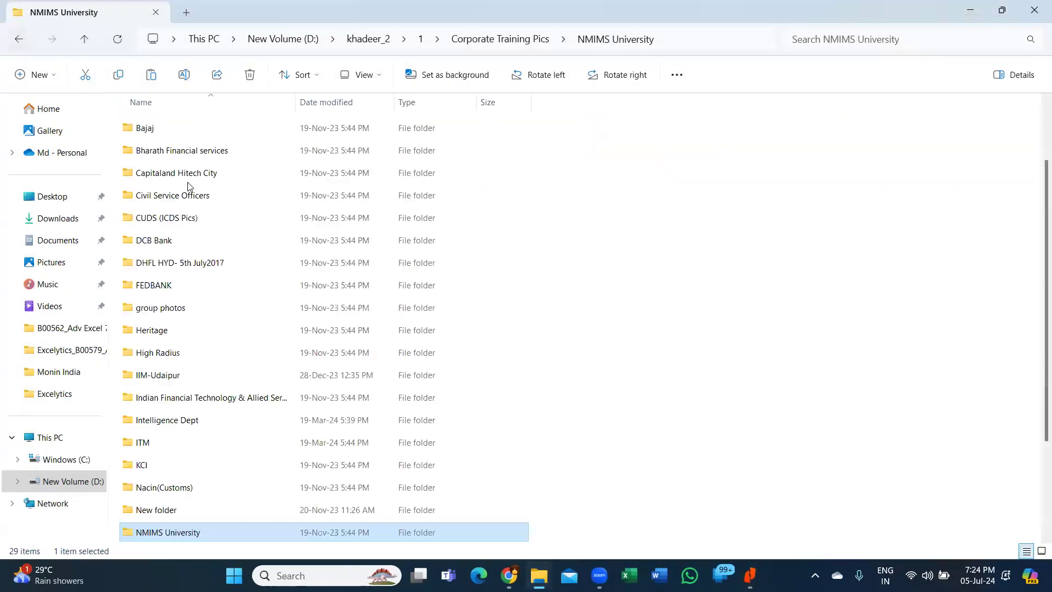
scroll(174, 427, "down", 2)
double_click(174, 421)
key("Return")
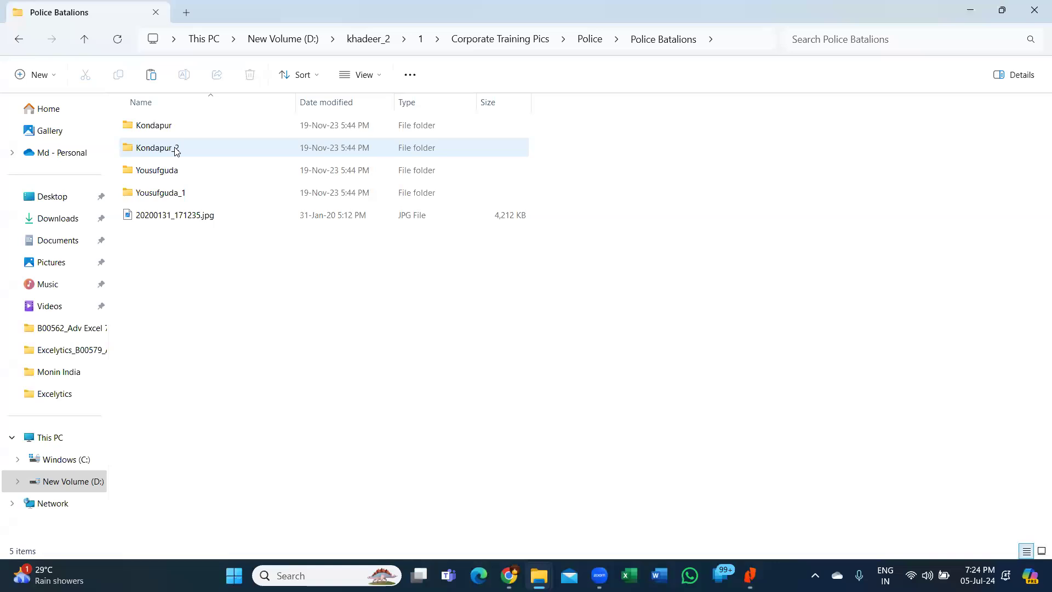
double_click(176, 148)
double_click(159, 147)
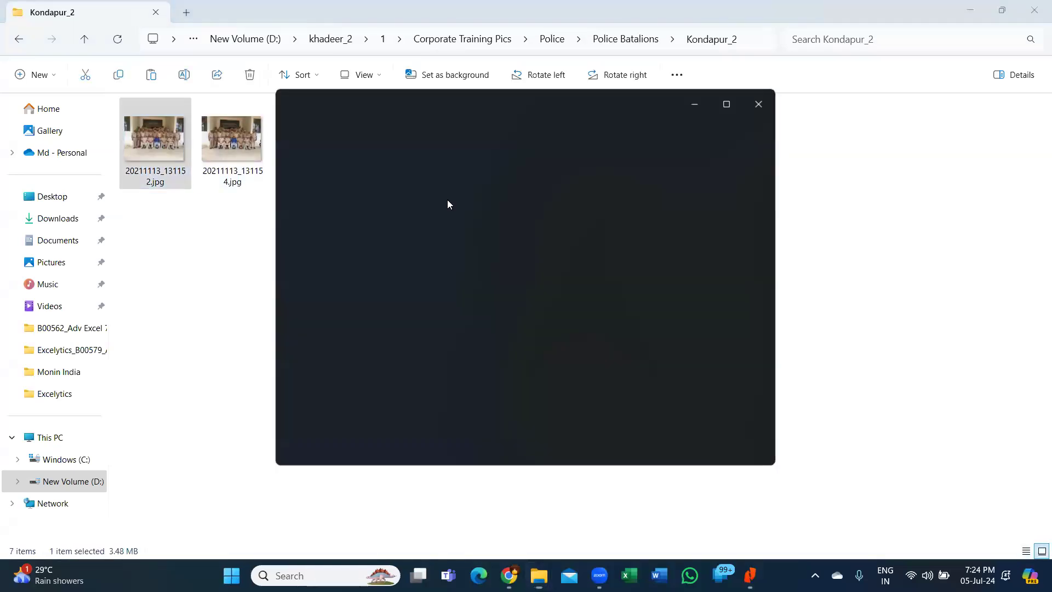
- Maximize and page through the Kondapur_2 photos to 20211115_111805.jpg, then return to Police Batalions
left_click(730, 102)
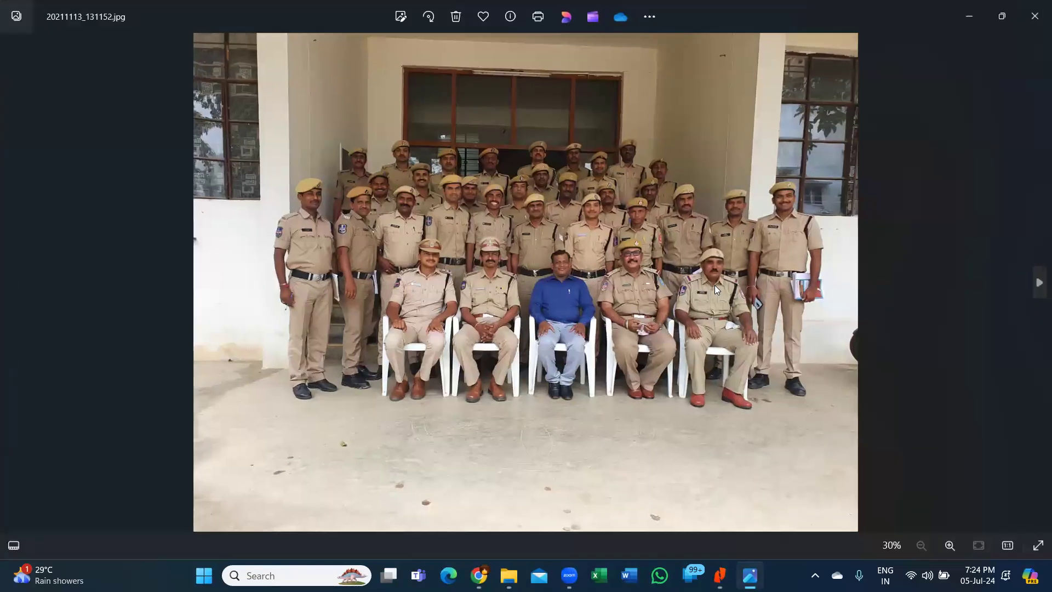
key("Right")
key("Right")
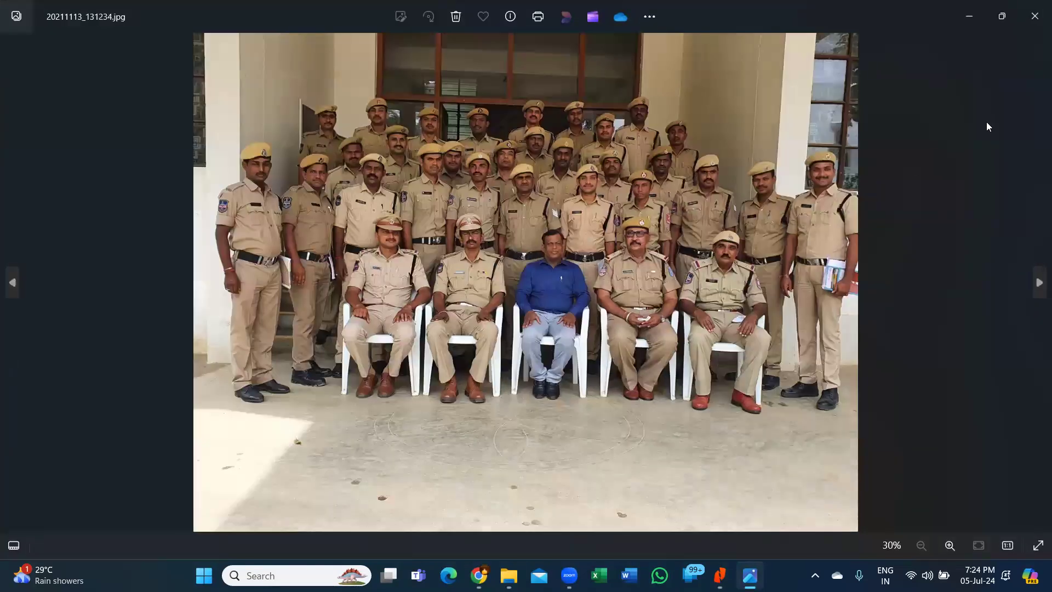
key("Right")
key("Right")
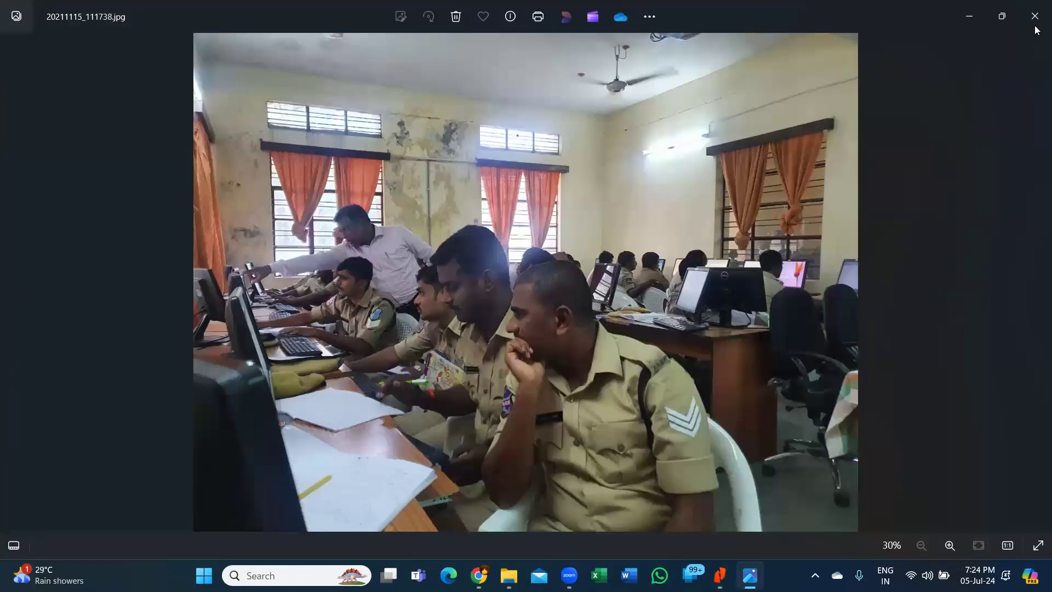
key("Right")
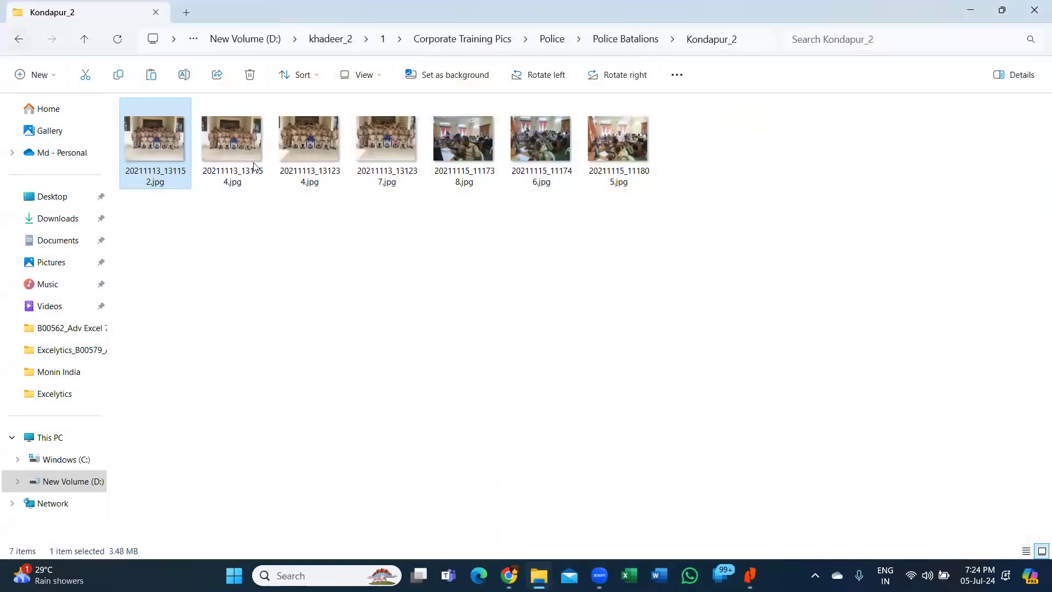
left_click(19, 38)
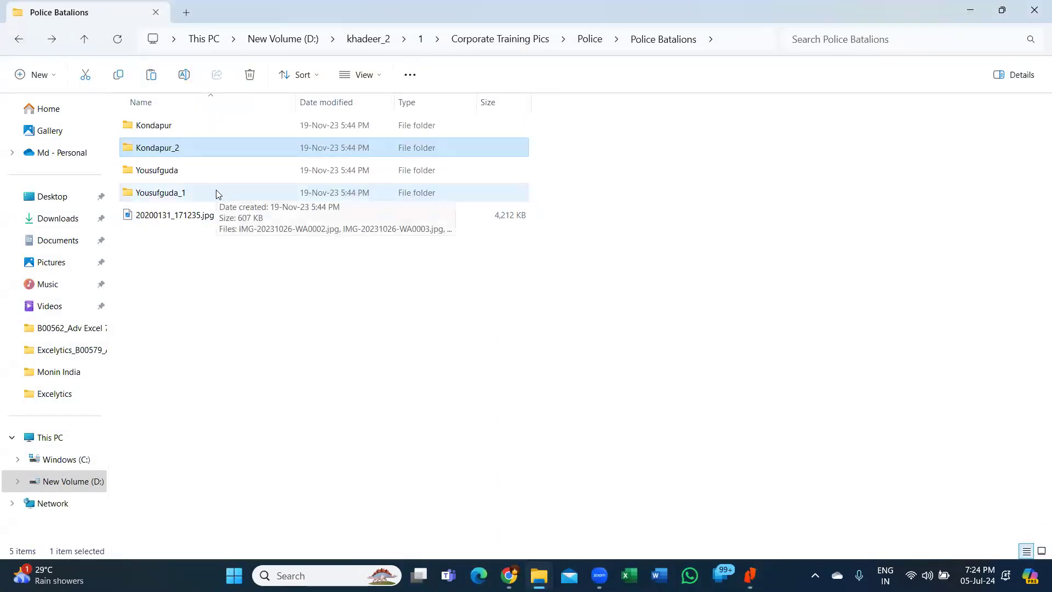
- Open the first photo in the Yousufguda folder in a maximized Photos window
double_click(162, 171)
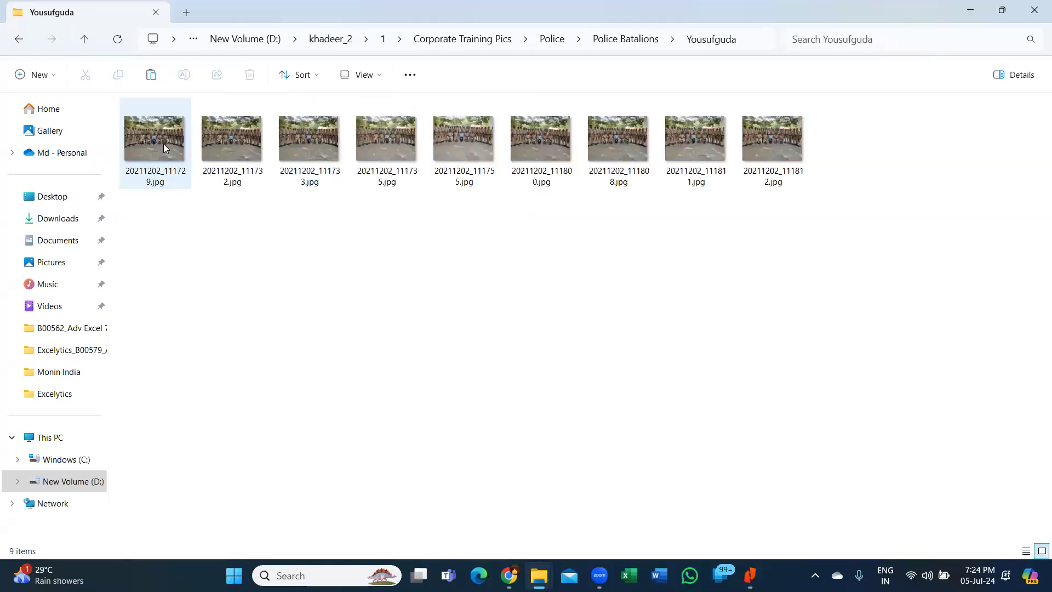
left_click(163, 145)
double_click(164, 143)
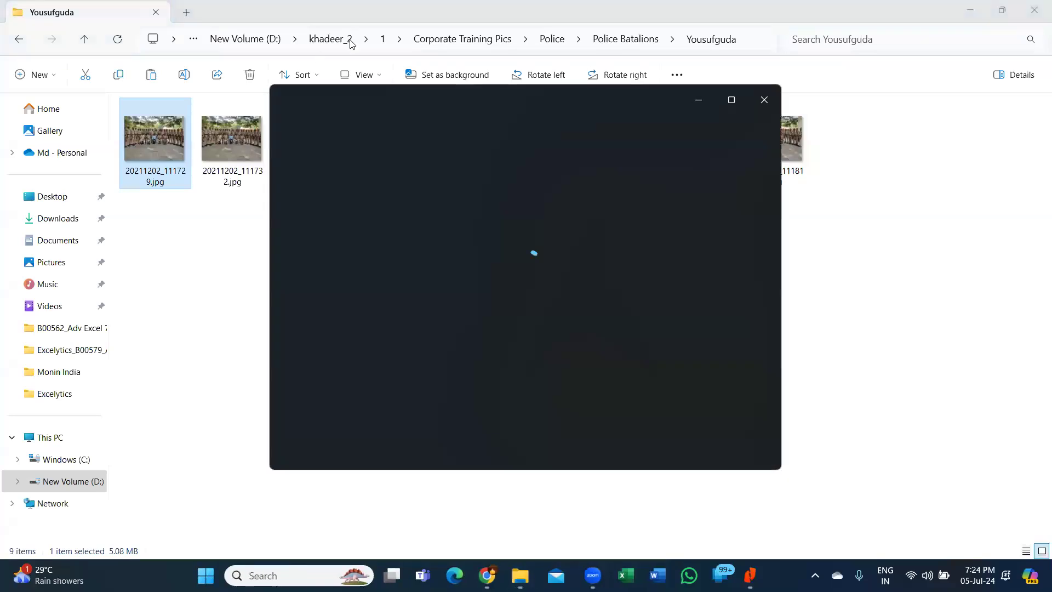
left_click(732, 100)
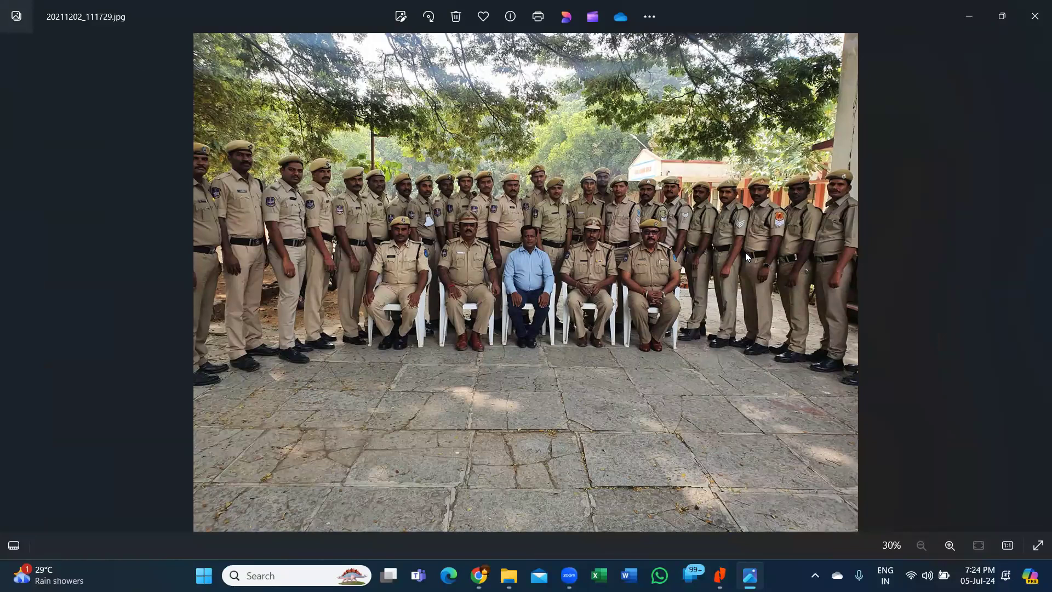
- Page through the Yousufguda photos to 20211202_111735.jpg, then close Photos
key("Right")
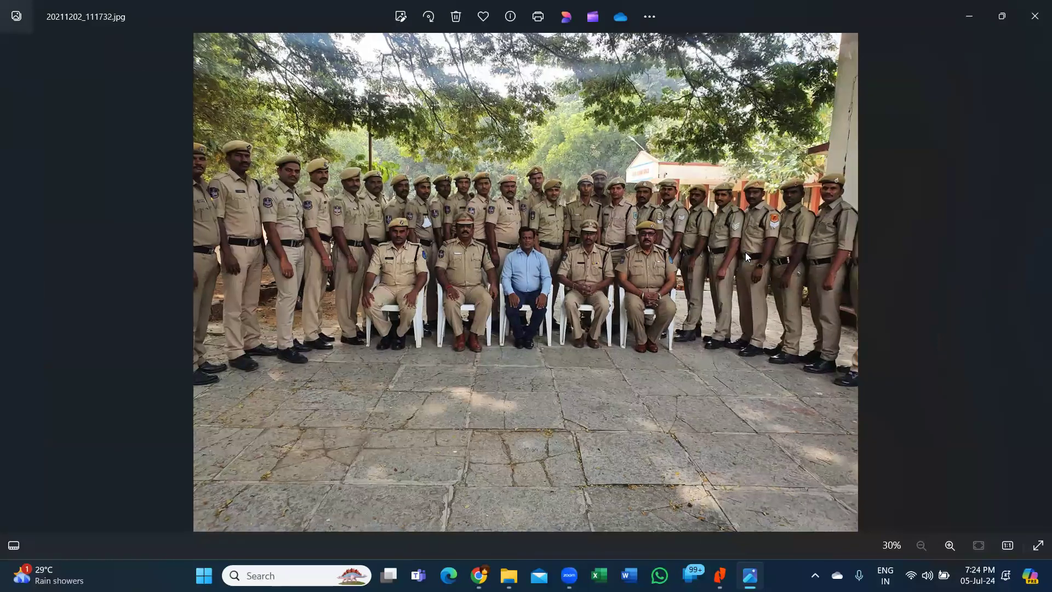
key("Right")
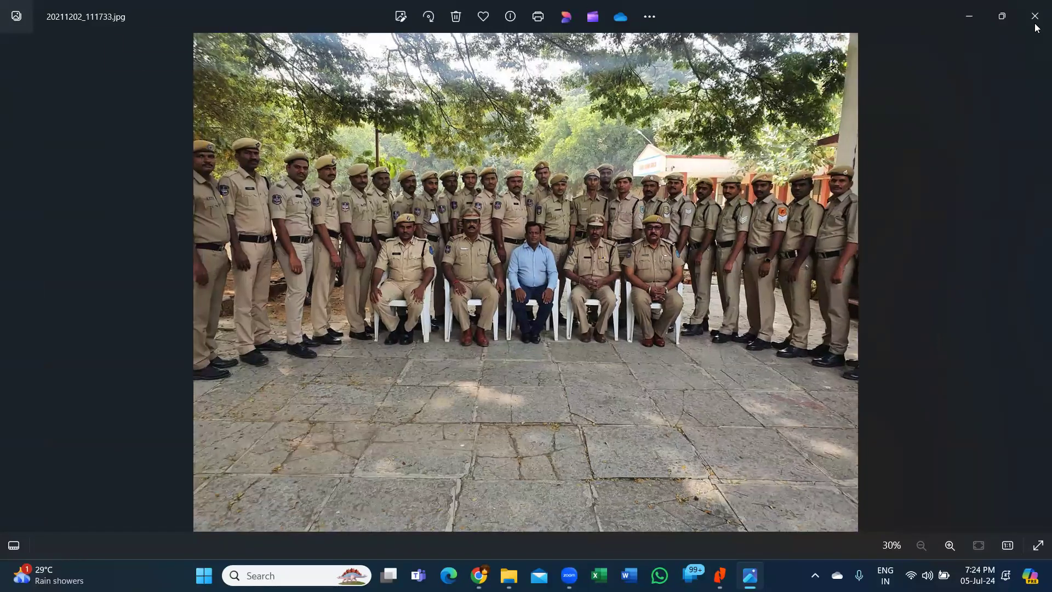
key("Right")
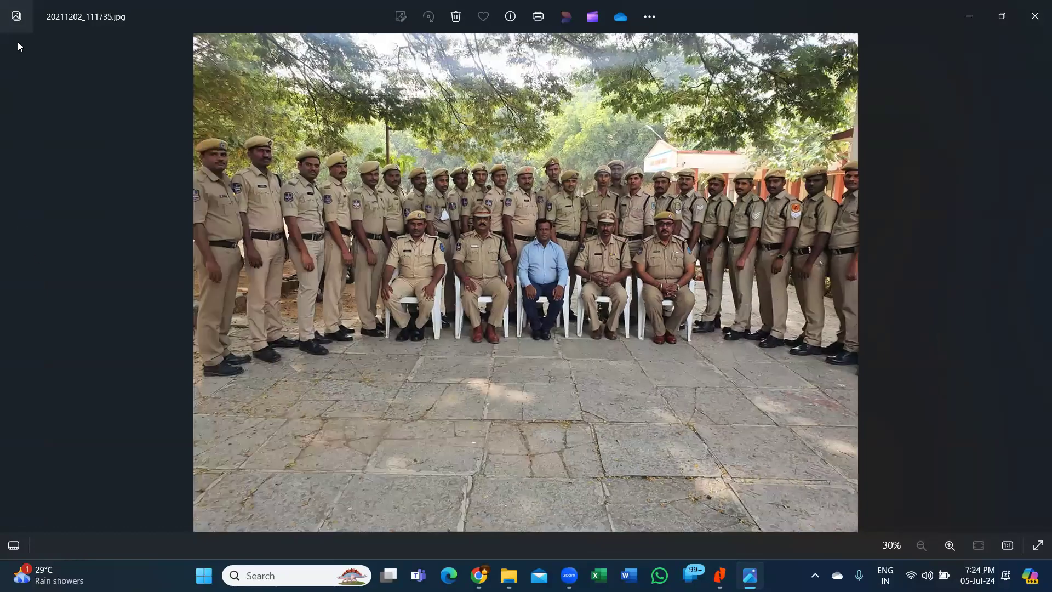
key("Left")
key("alt+F4")
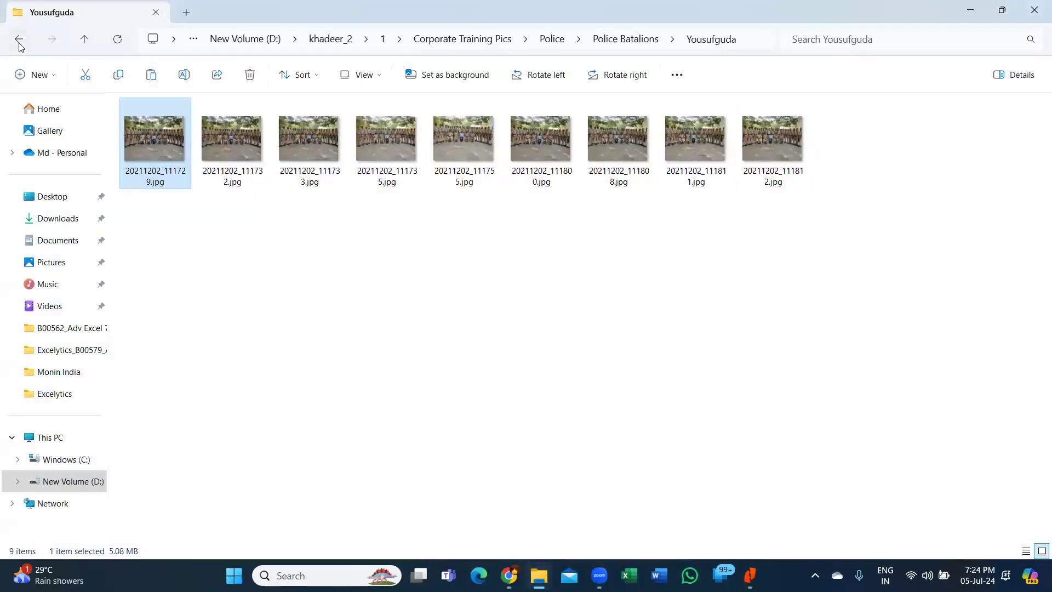
- Go back through Police Batalions and Police to the Corporate Training Pics folder
left_click(19, 41)
left_click(21, 41)
left_click(18, 41)
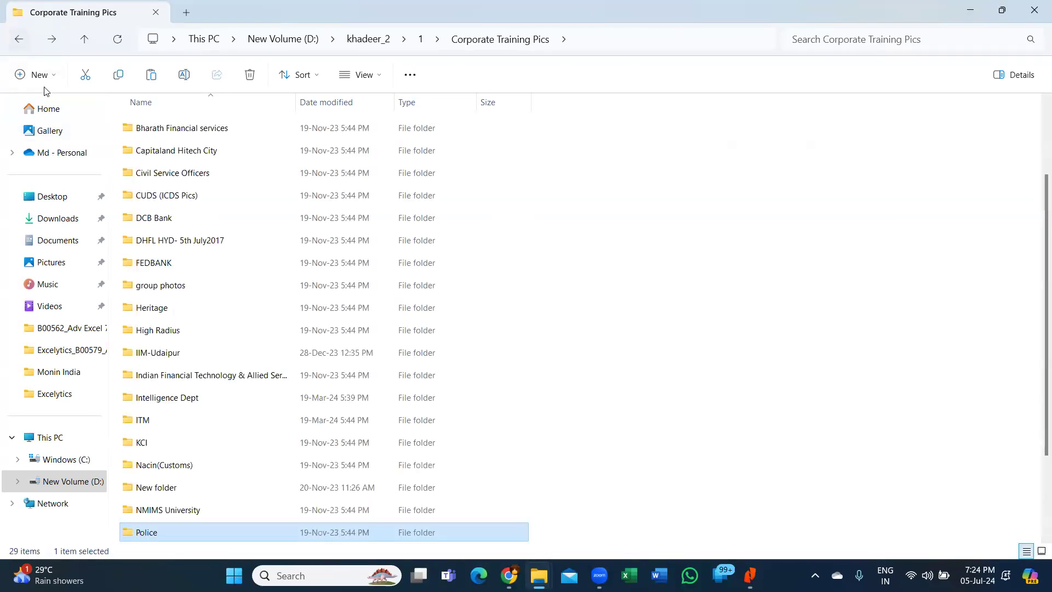
scroll(233, 279, "down", 2)
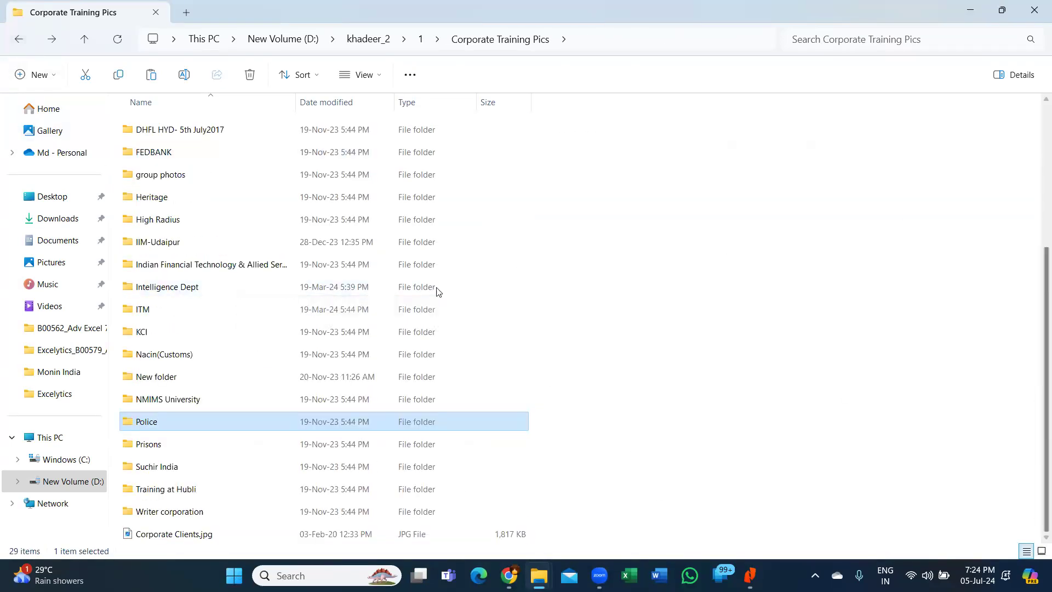
- Open the first photo in the Prisons folder in a maximized Photos window
double_click(154, 444)
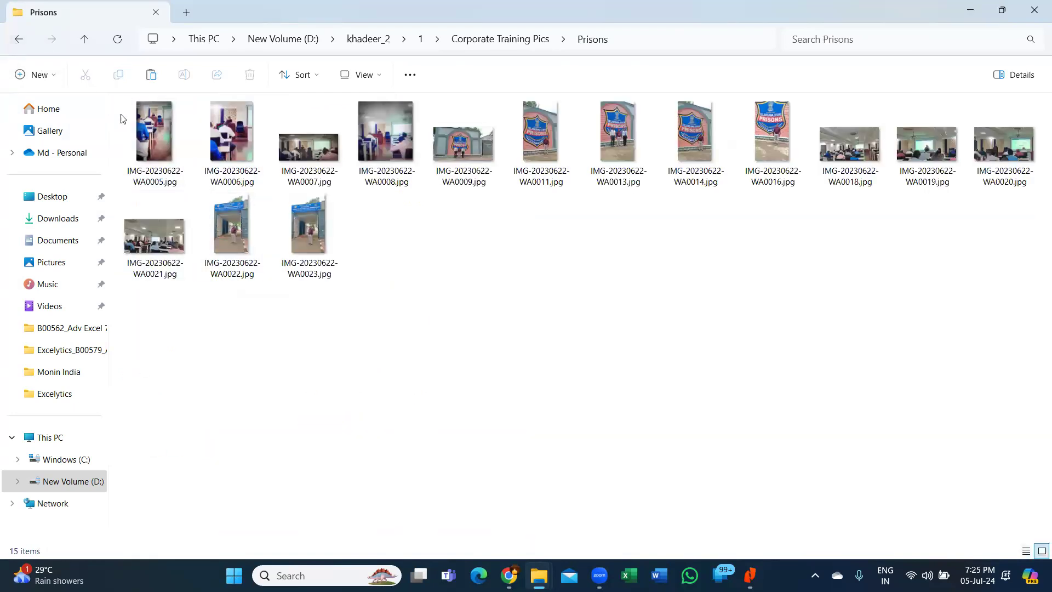
double_click(155, 135)
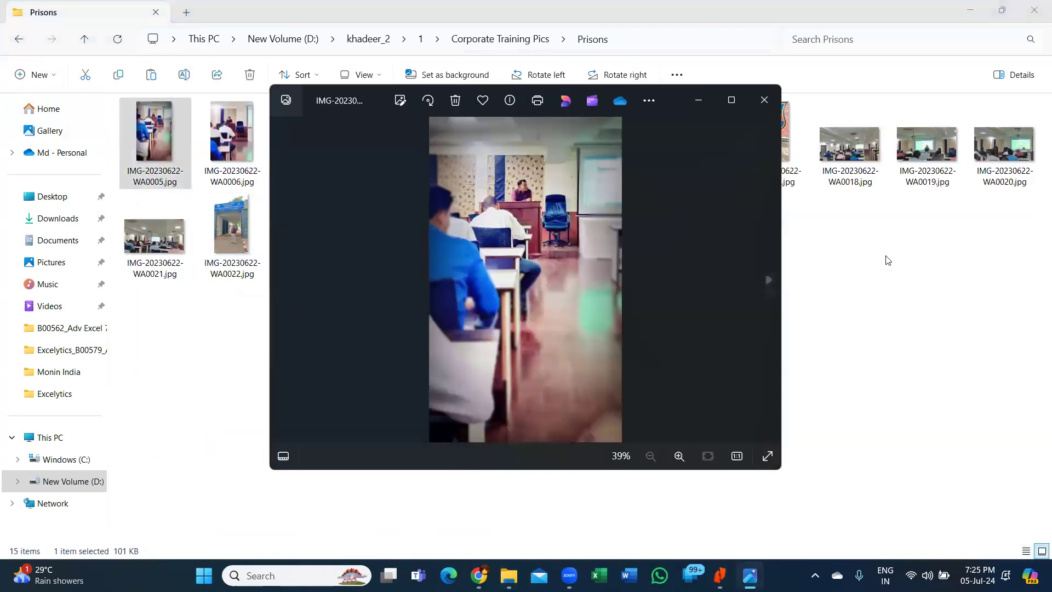
left_click(733, 102)
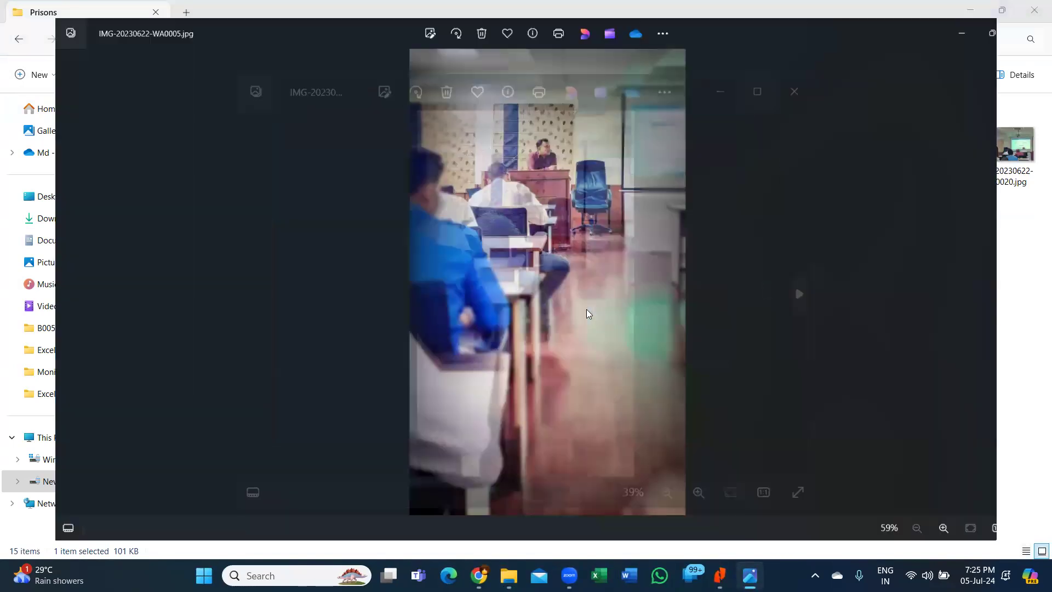
- Page through the Prisons photos to IMG-20230622-WA0018.jpg, close Photos, and return to Corporate Training Pics
key("Right")
key("Right")
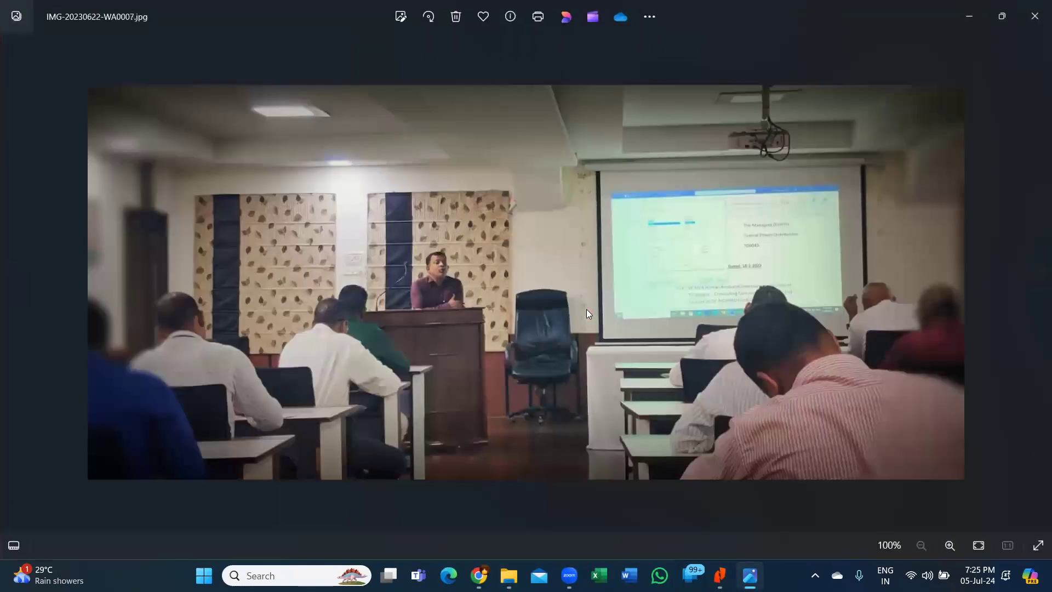
key("Right")
key("Right")
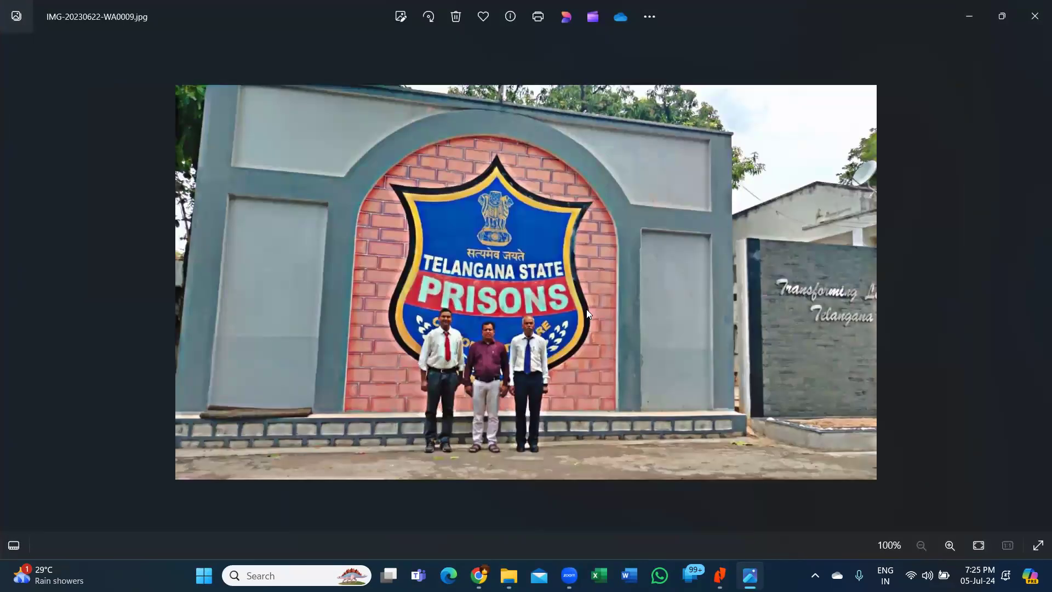
key("Right")
key("Right")
key("Right")
key("Right")
key("Right")
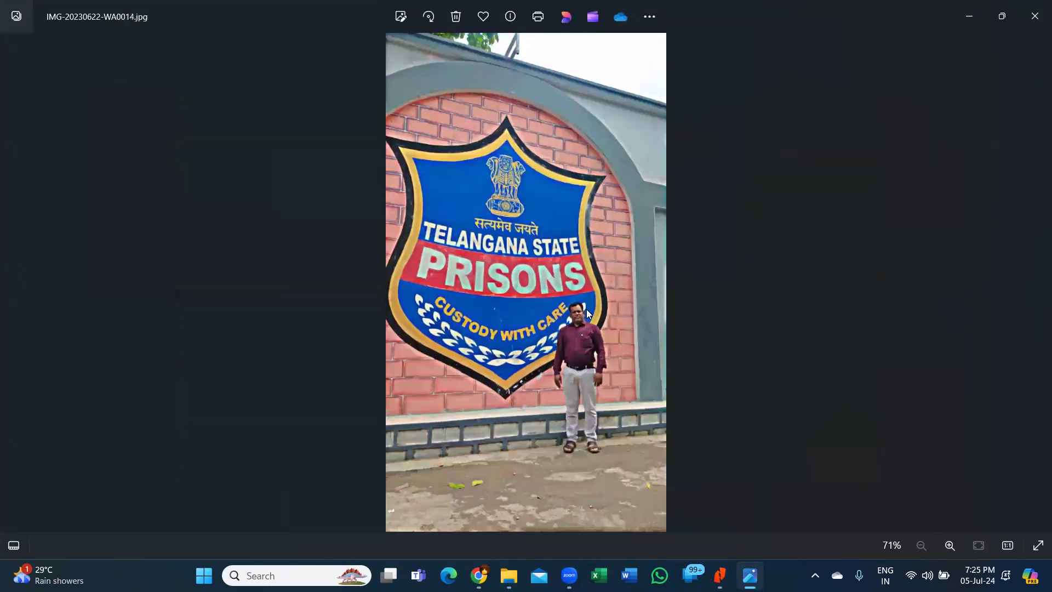
key("alt+F4")
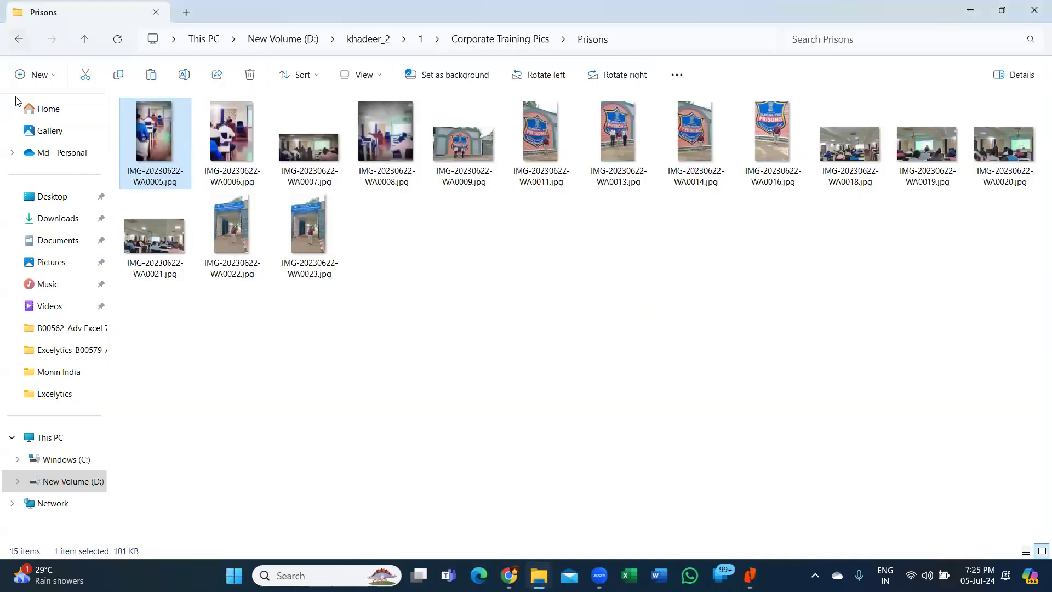
left_click(20, 38)
- Return to D:\khadeer_2\1, showing its four subfolders including Corporate Clients and Excelytics
scroll(283, 427, "down", 3)
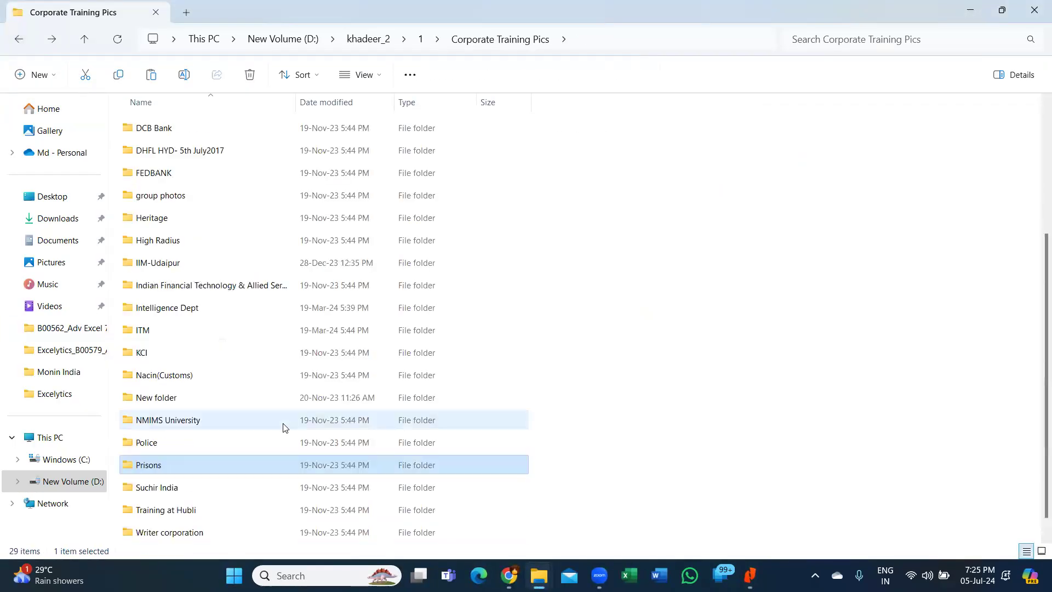
scroll(282, 270, "up", 4)
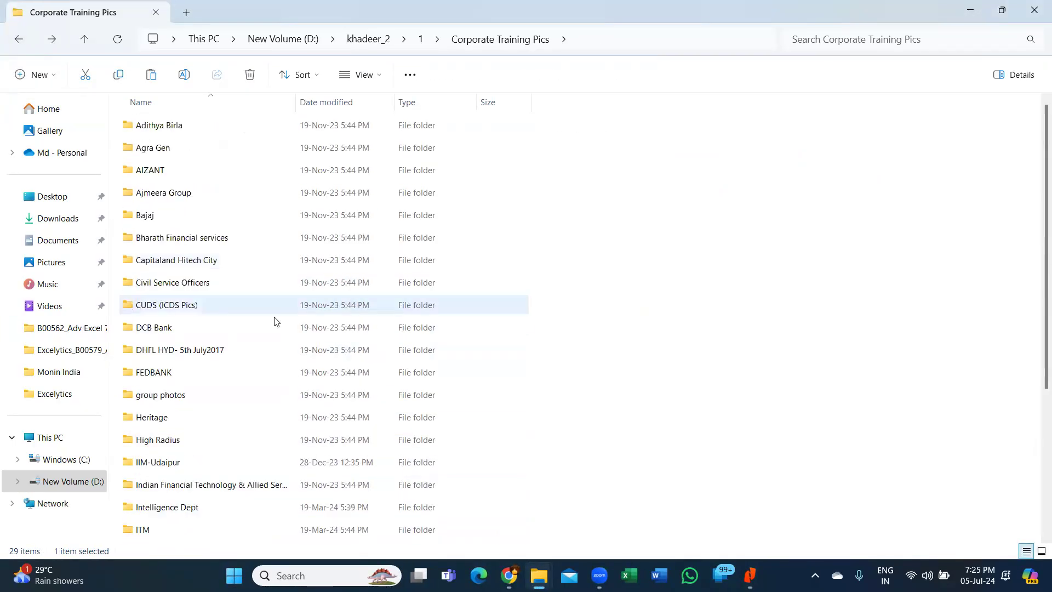
left_click(683, 248)
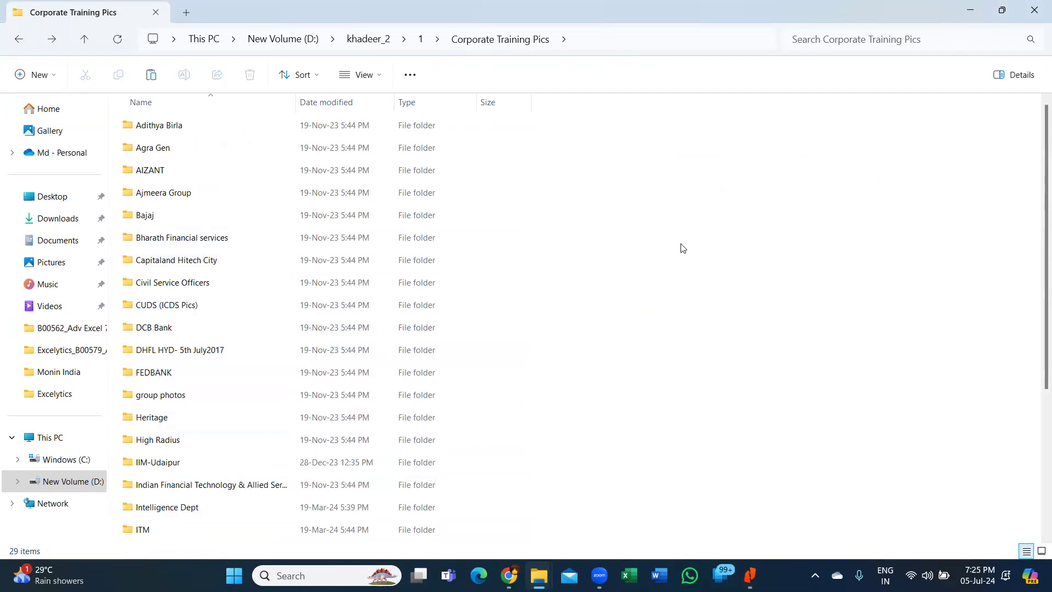
left_click(19, 39)
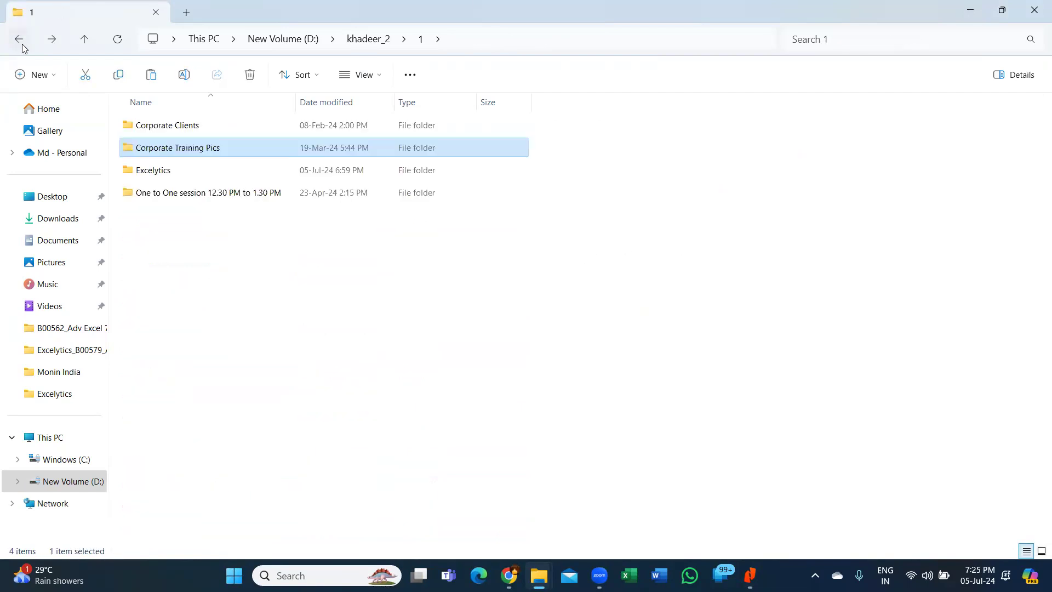
left_click(838, 263)
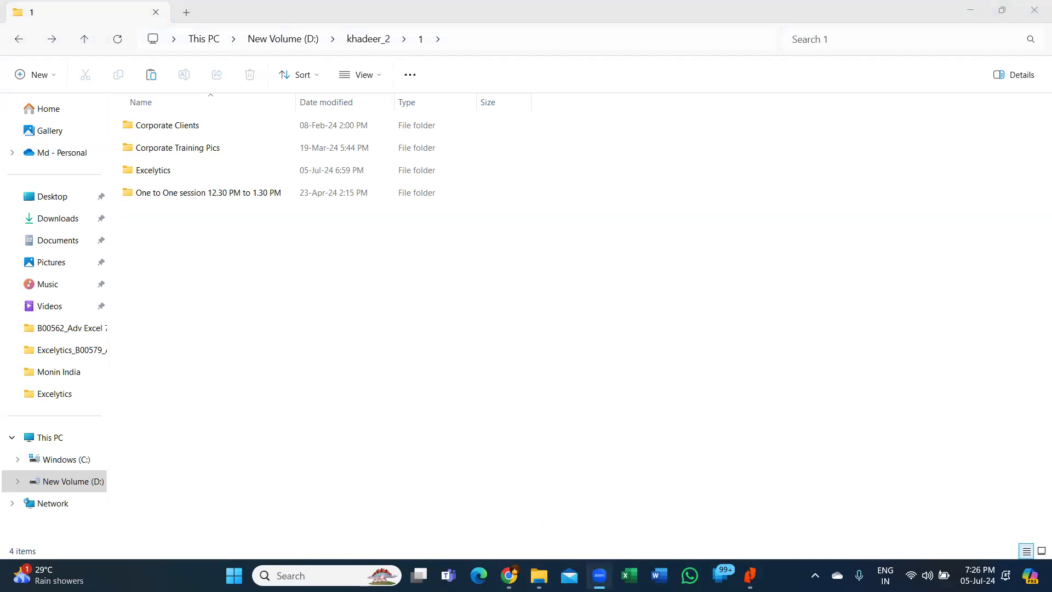
left_click(537, 552)
mouse_move(509, 576)
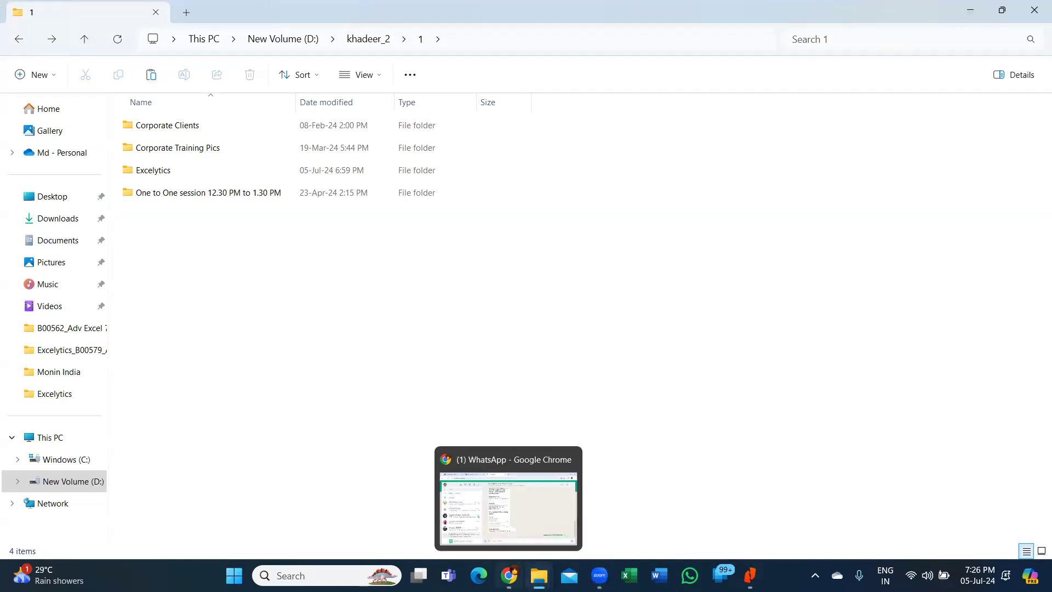
key("alt+Tab")
key("alt+Tab")
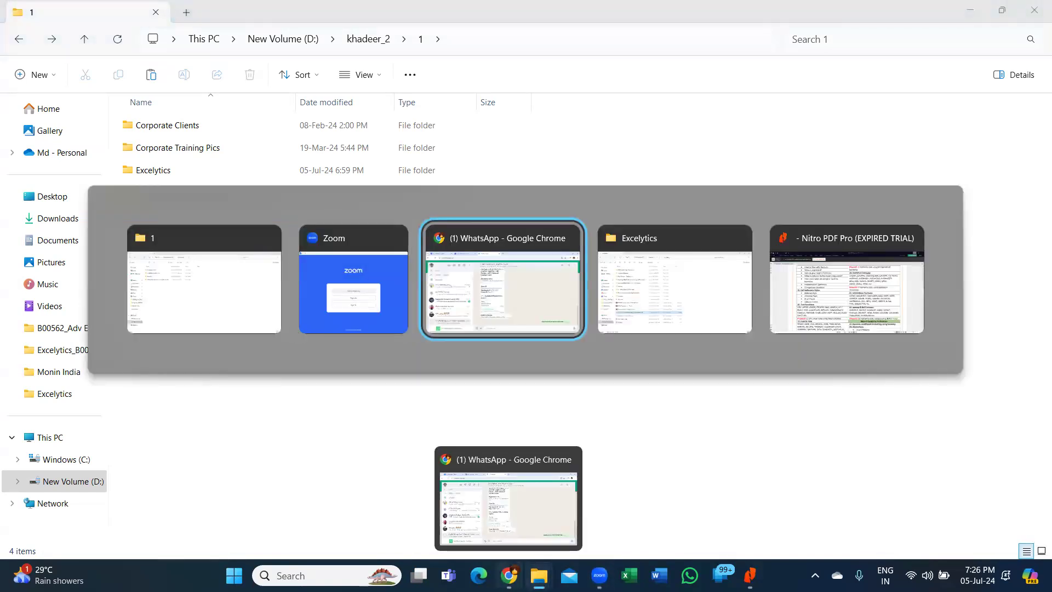
key("alt+Tab")
key("alt+Tab")
key("alt+Tab")
key("alt+Tab")
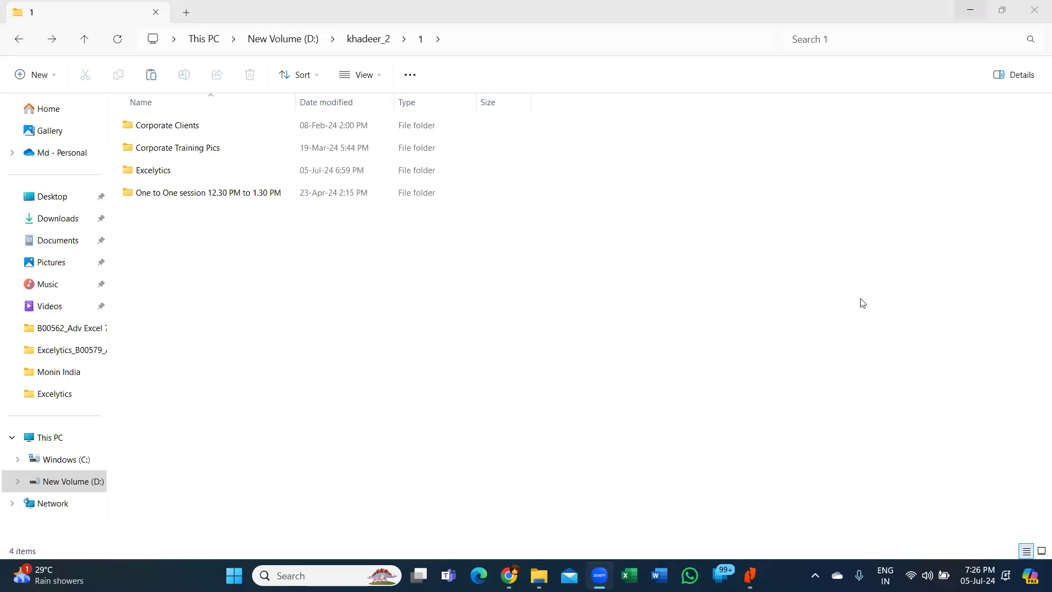
left_click(719, 97)
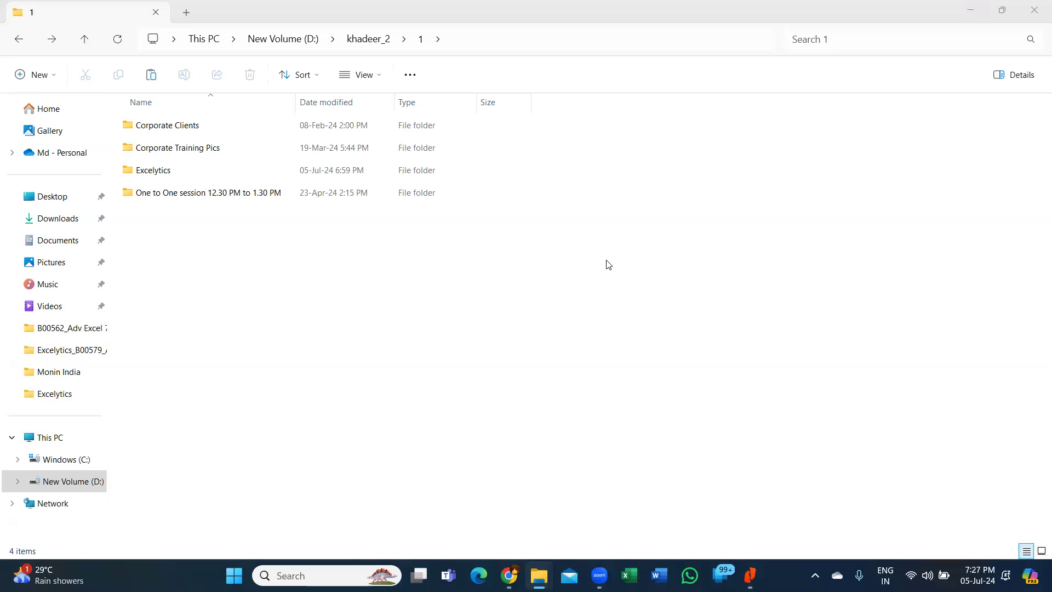
- Navigate through folder 1, Excelytics and Excelytics_B00589_Adv Excel1_7pm to 8pm, then open Formatting.xlsx
left_click(19, 40)
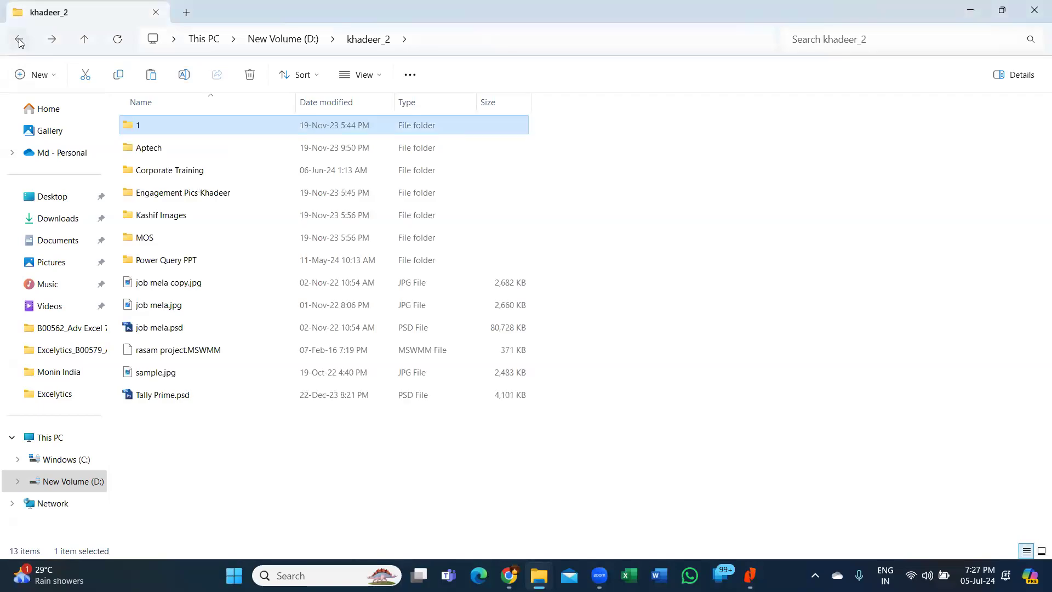
left_click(19, 41)
double_click(173, 191)
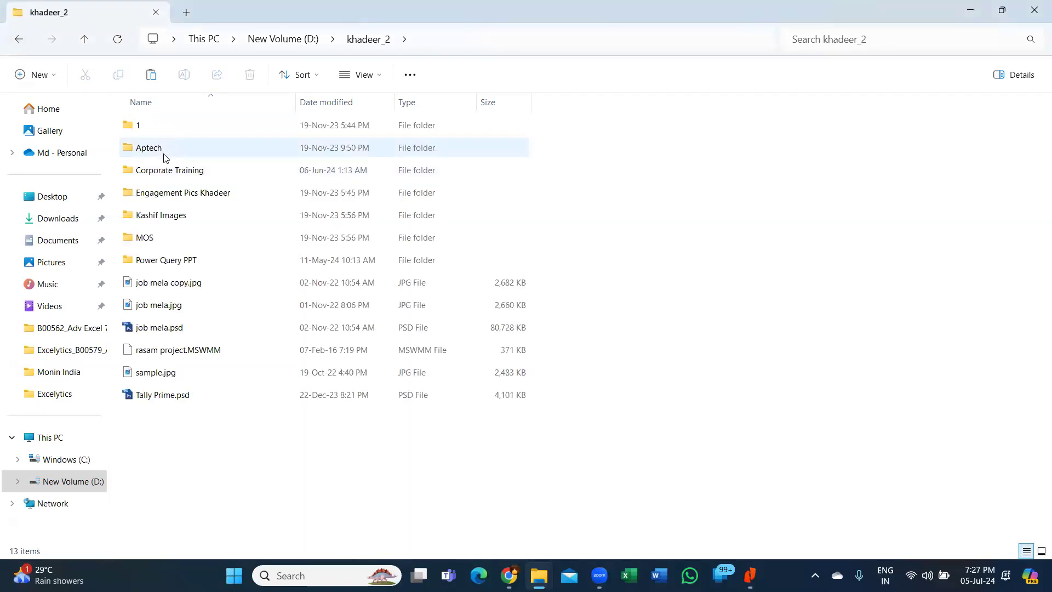
double_click(160, 129)
double_click(186, 172)
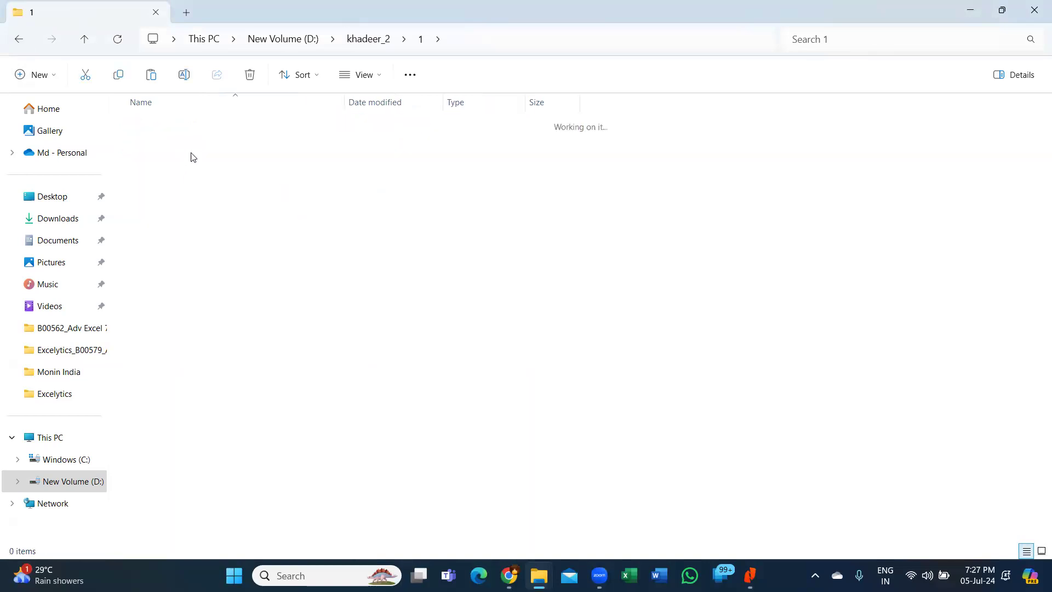
double_click(277, 214)
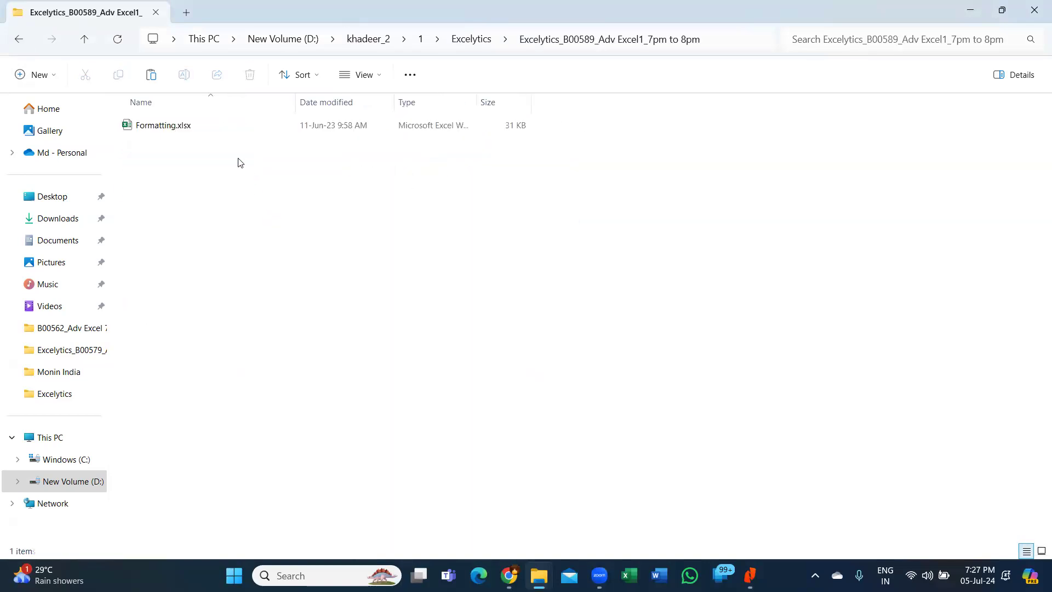
double_click(157, 127)
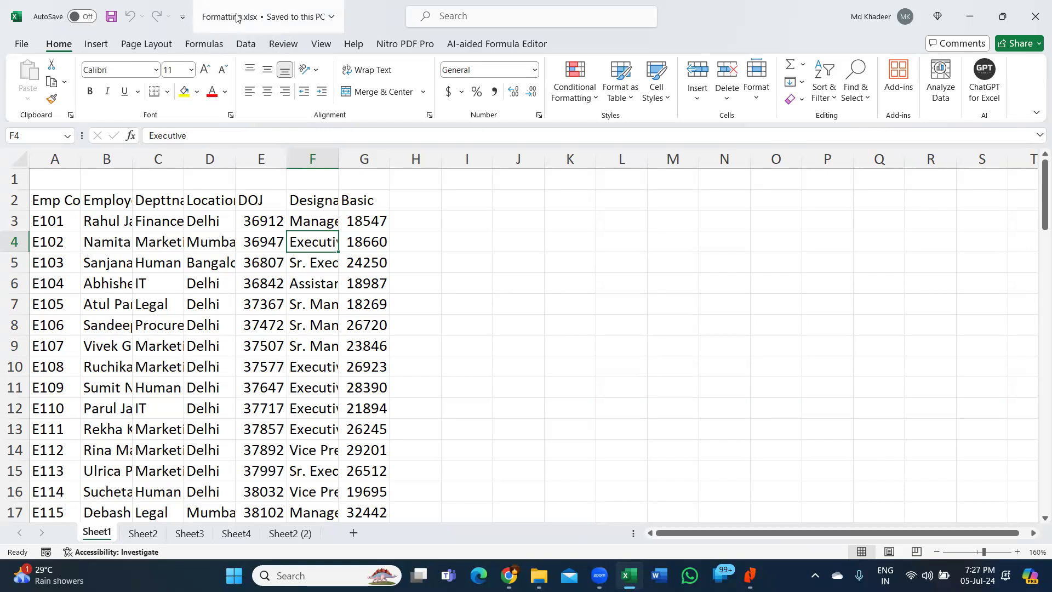
left_click(85, 239)
left_click_drag(63, 204, 372, 200)
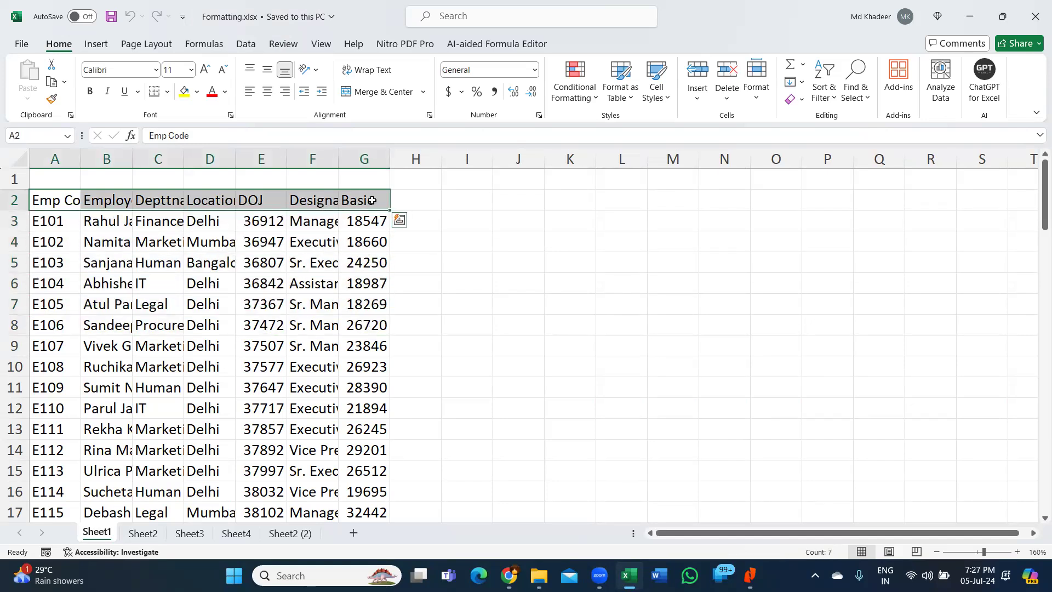
left_click(159, 284)
left_click_drag(113, 200, 113, 351)
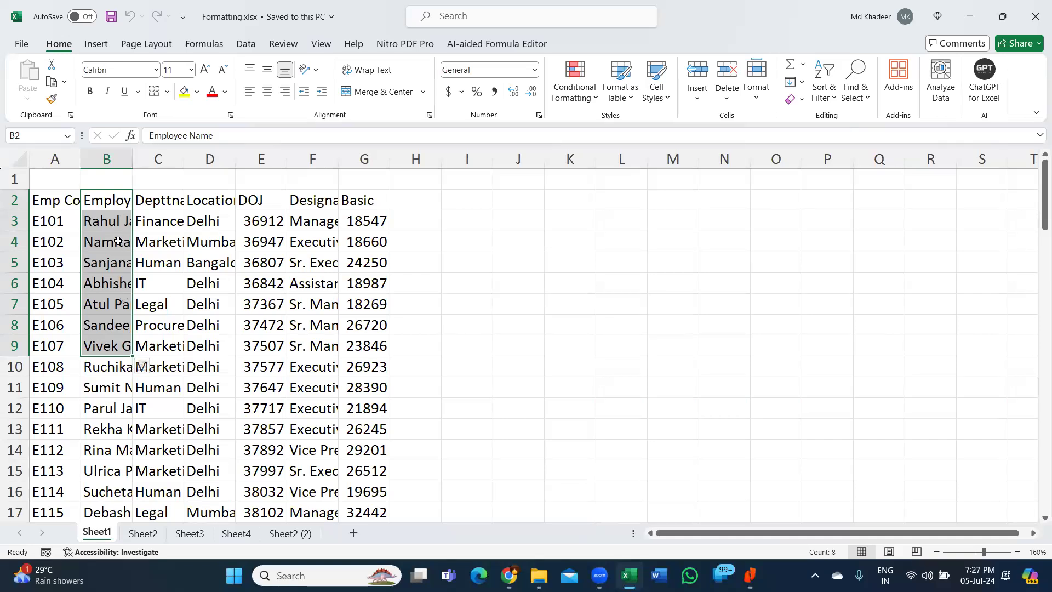
left_click(120, 200)
left_click_drag(135, 159, 173, 163)
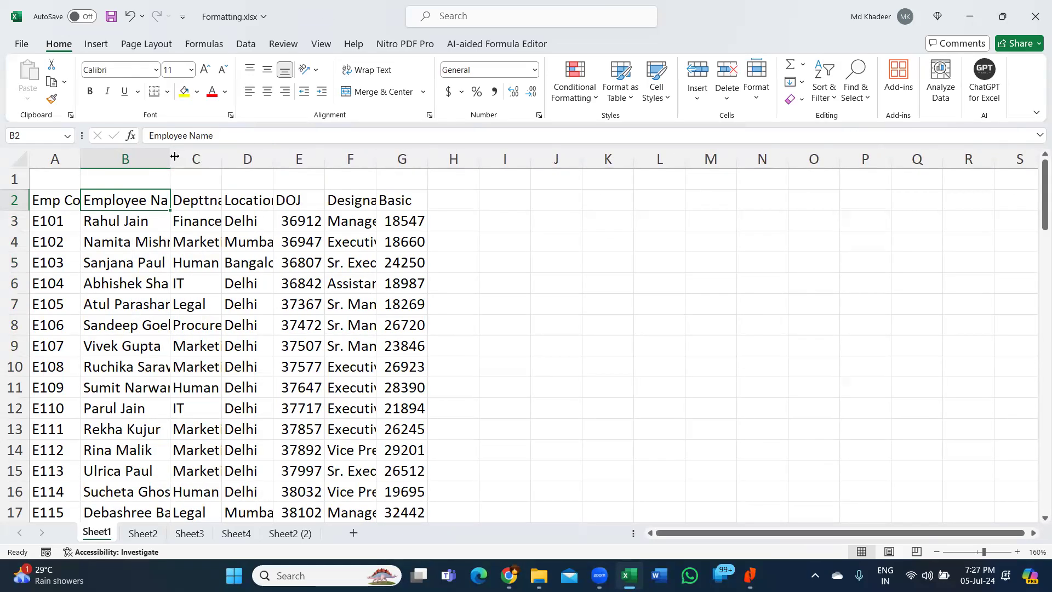
mouse_move(170, 159)
left_mouse_down()
mouse_move(130, 159)
mouse_move(150, 160)
left_mouse_up()
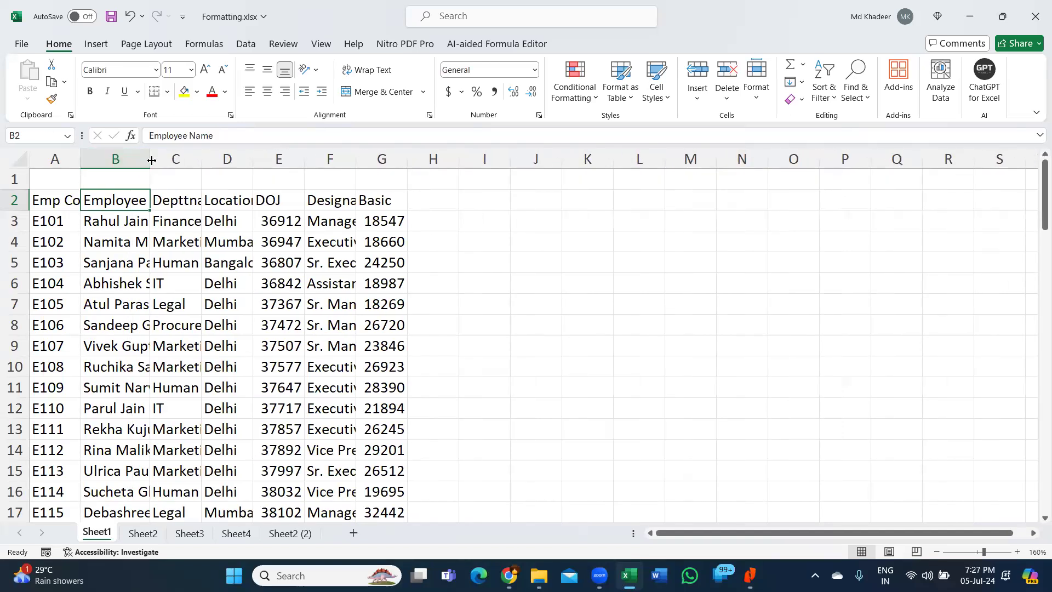
double_click(151, 159)
left_click_drag(138, 202, 147, 268)
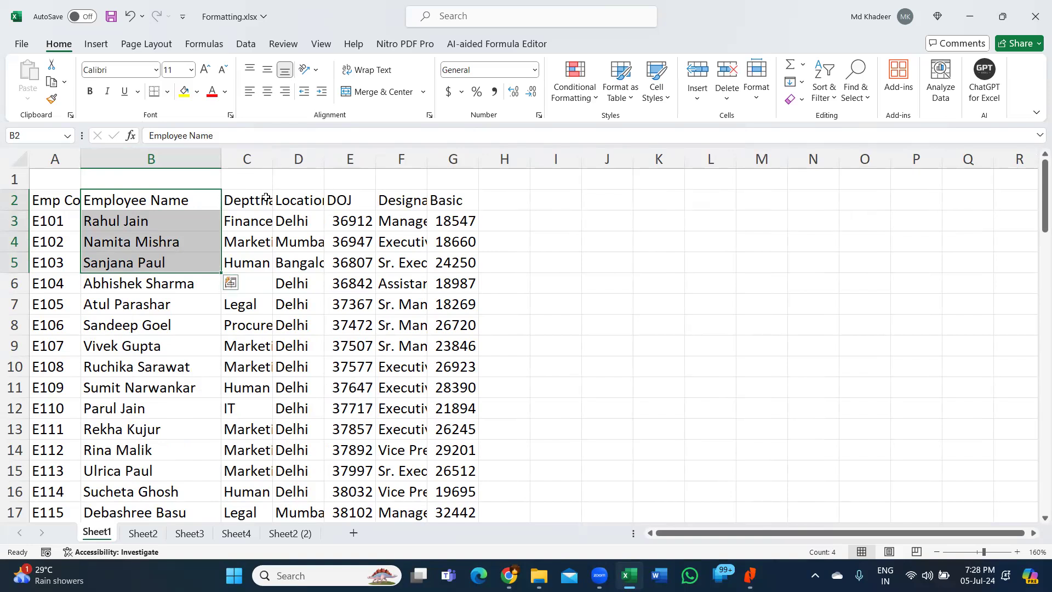
double_click(272, 160)
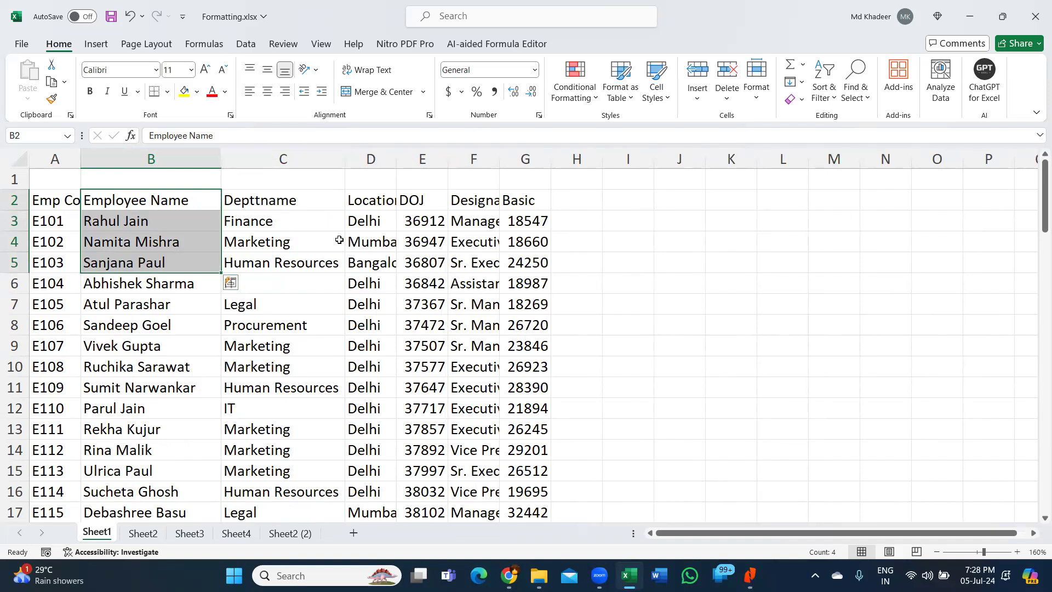
key("ctrl+z")
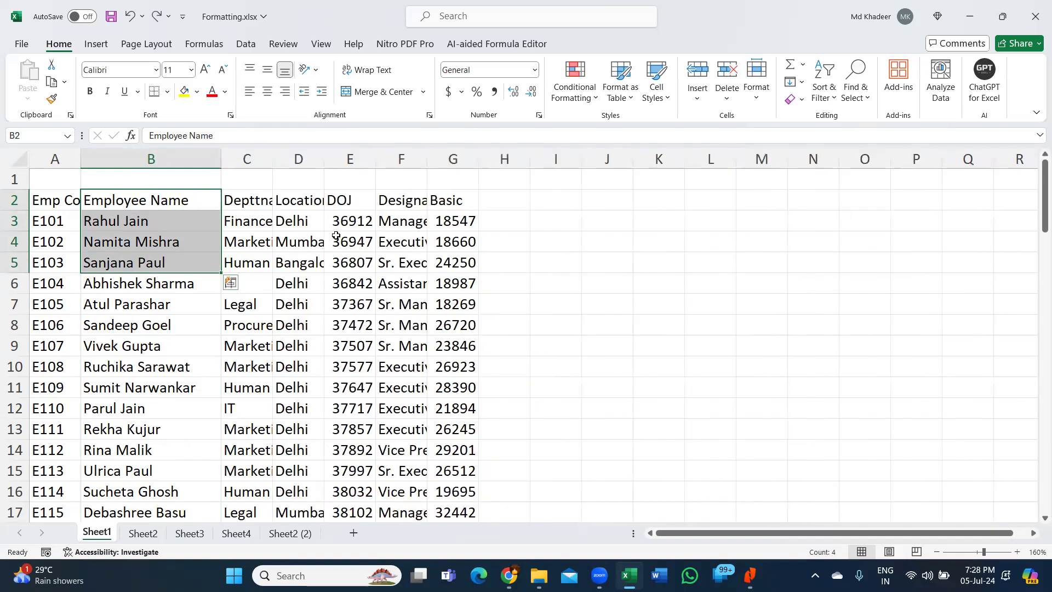
key("ctrl+z")
key("ctrl+z")
key("ctrl+z")
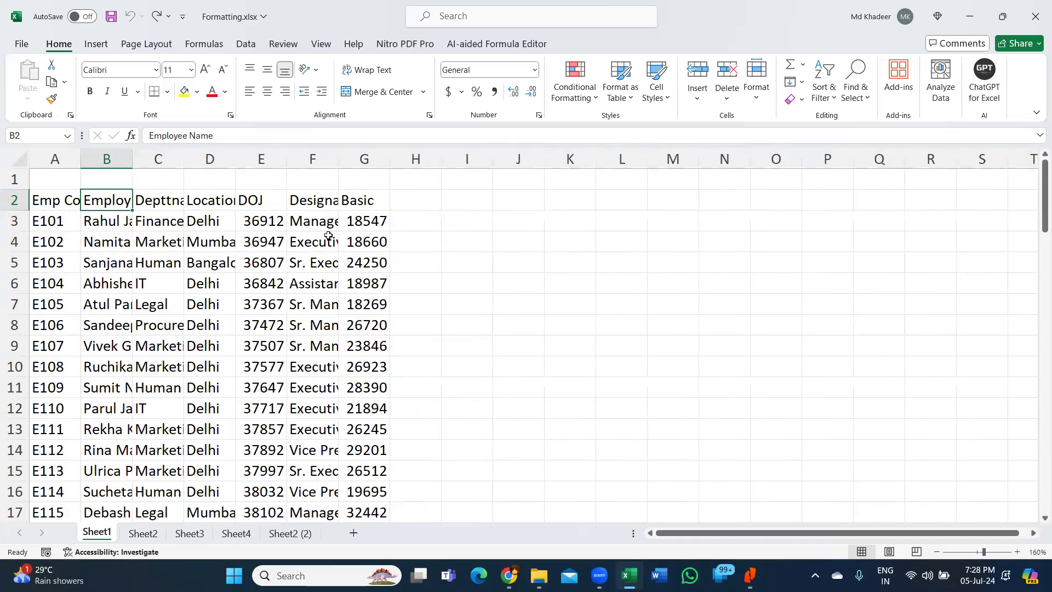
left_click_drag(66, 200, 388, 219)
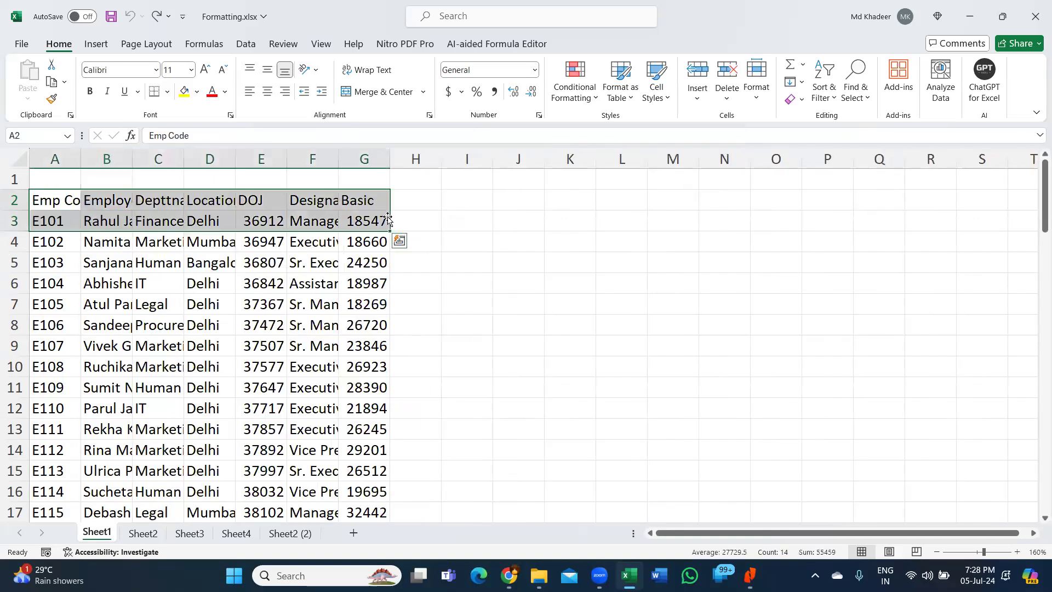
left_click_drag(72, 197, 964, 199)
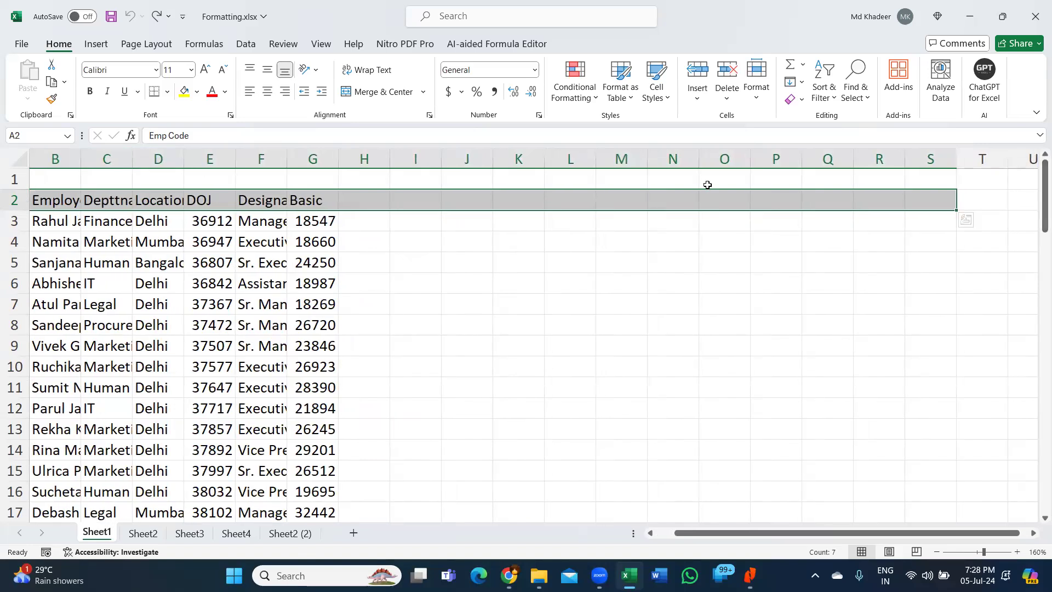
left_click(310, 219)
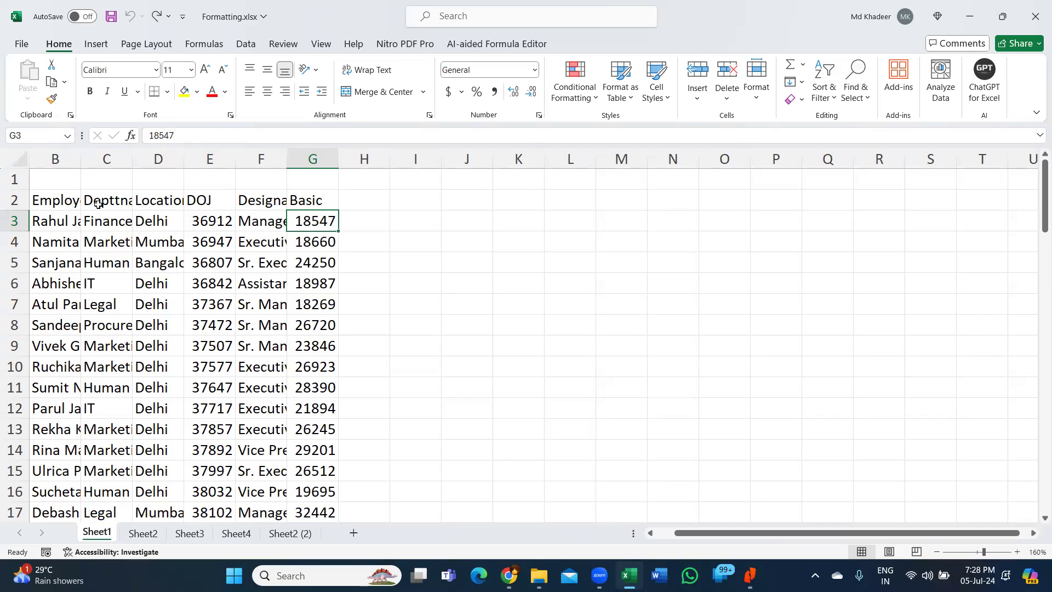
left_click_drag(845, 535, 794, 534)
left_click(211, 300)
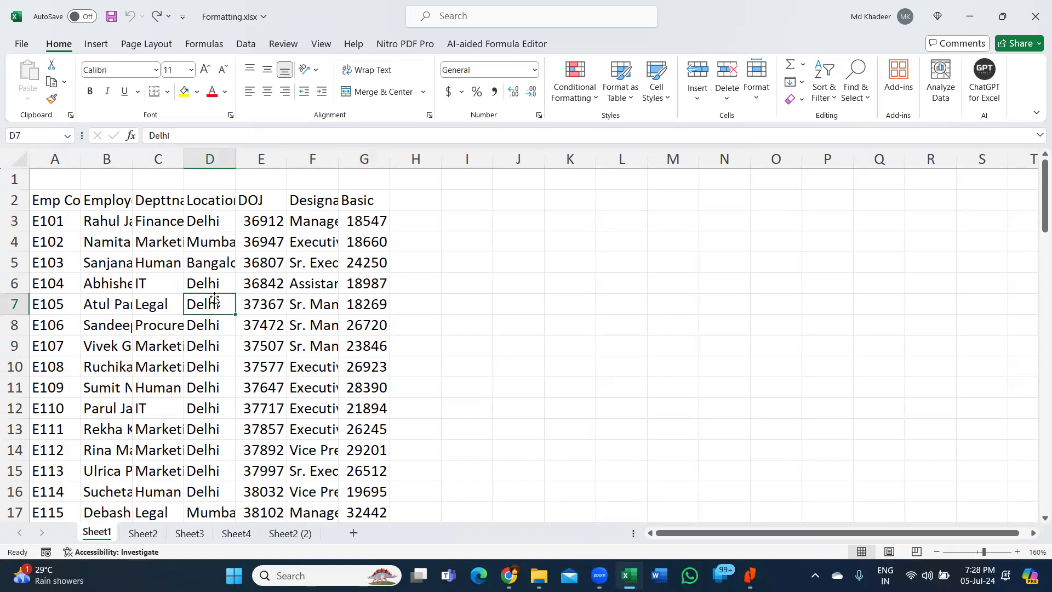
left_click(326, 261)
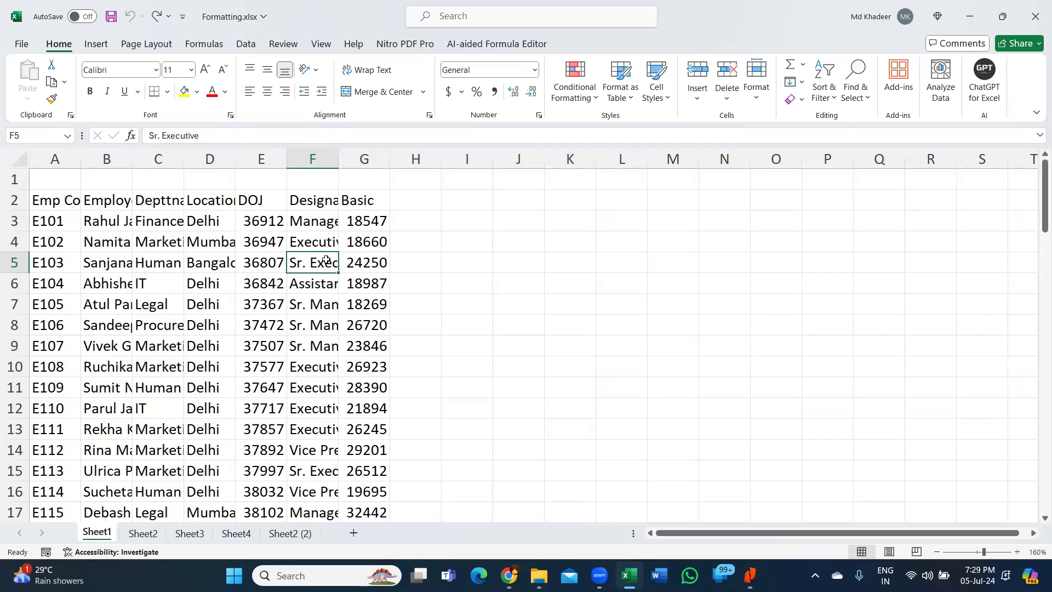
left_click(198, 216)
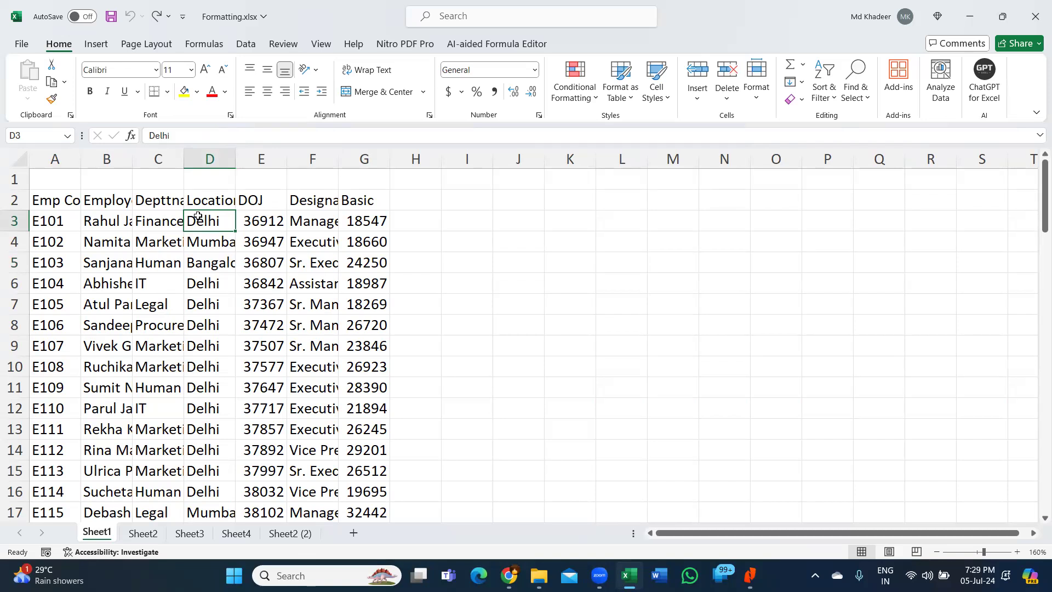
left_click(123, 221)
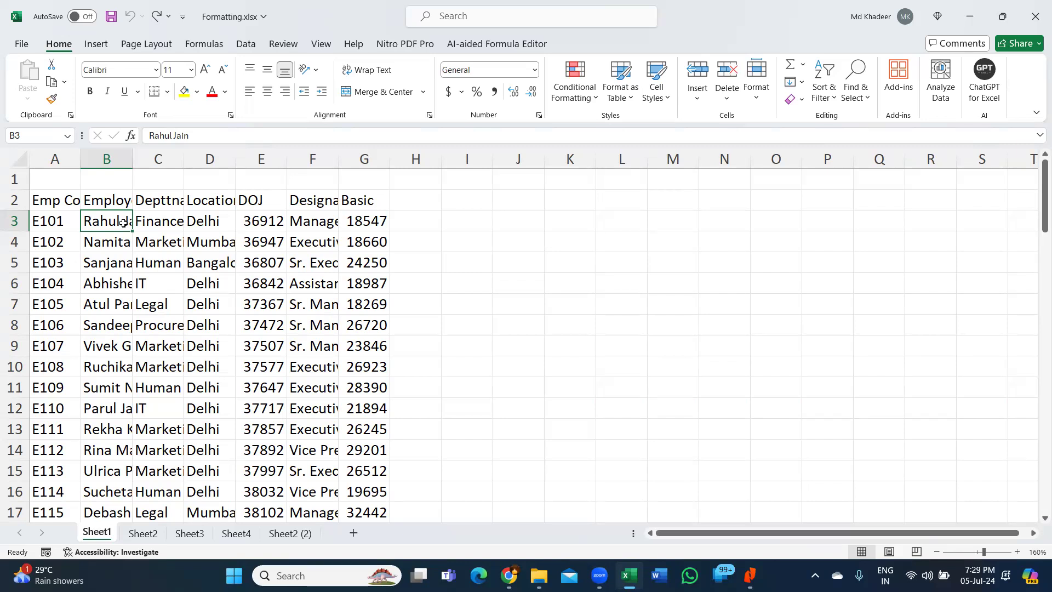
left_click(57, 206)
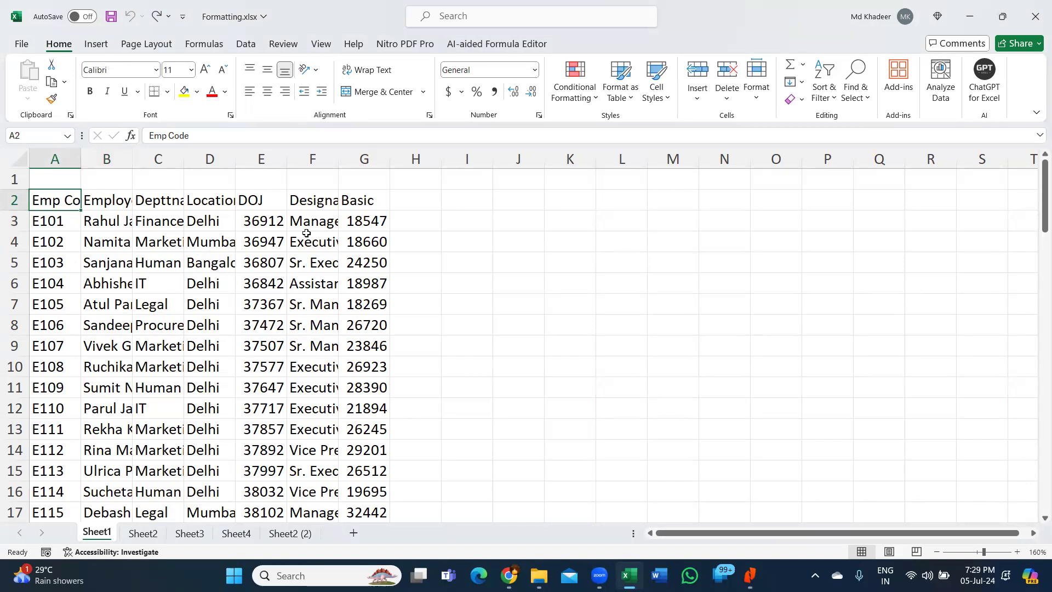
left_click_drag(59, 201, 366, 200)
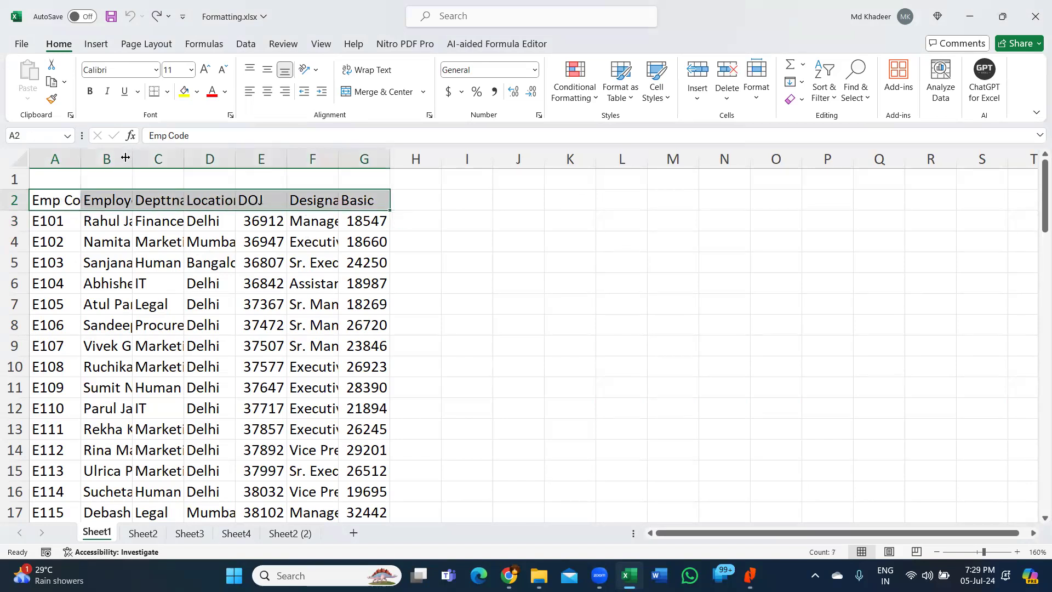
- Select the whole worksheet and AutoFit every column to its contents
left_click(127, 174)
double_click(132, 158)
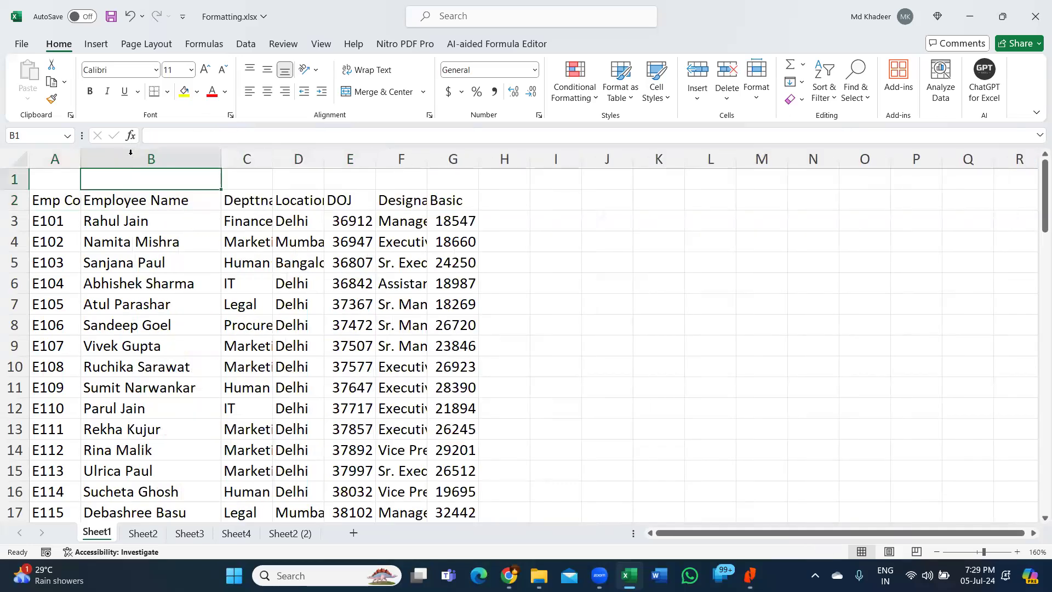
key("ctrl+z")
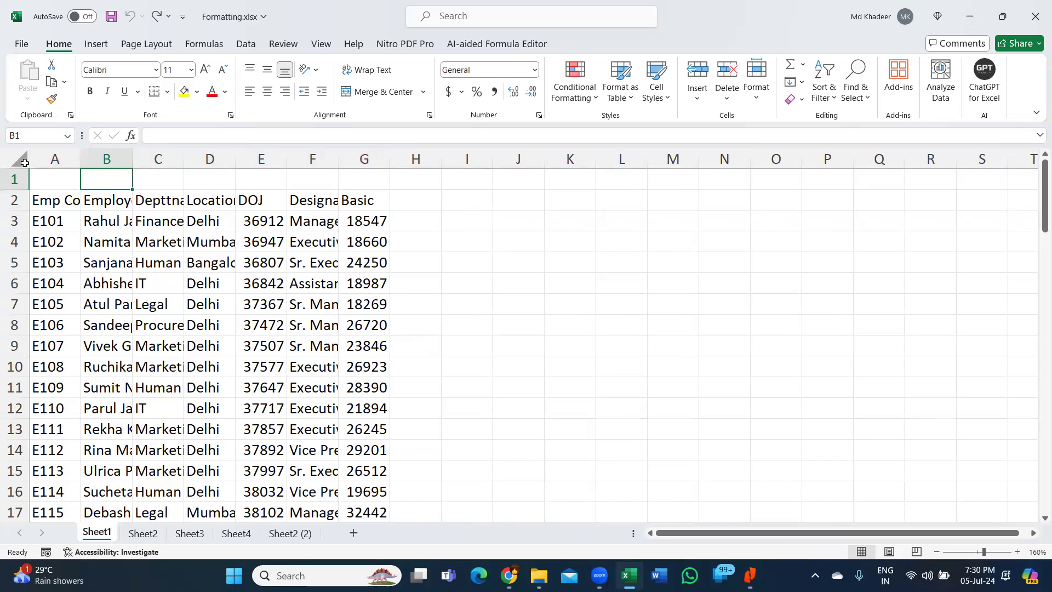
left_click(26, 161)
left_click(21, 160)
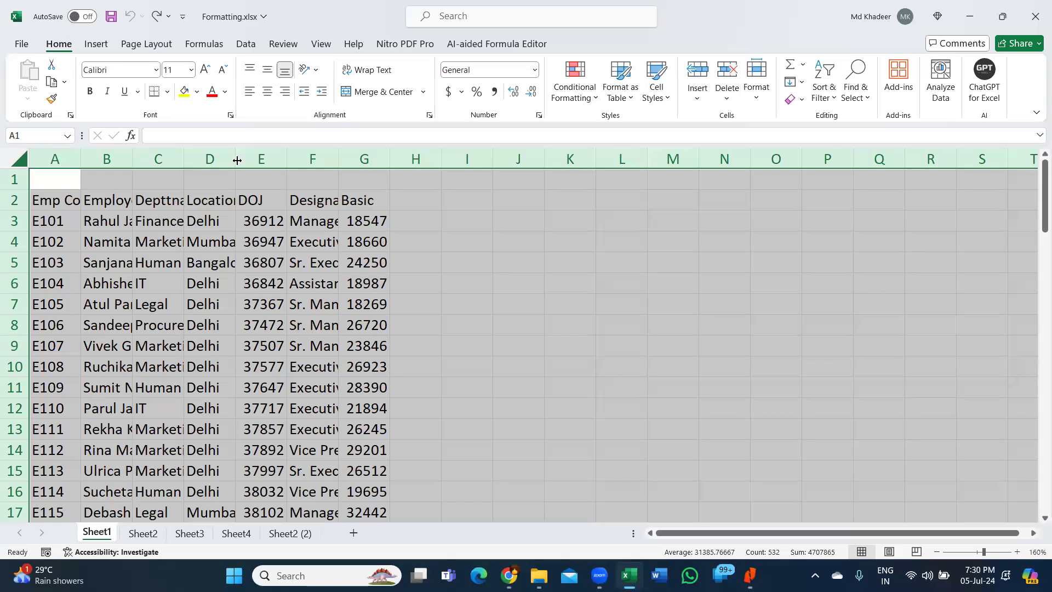
double_click(237, 160)
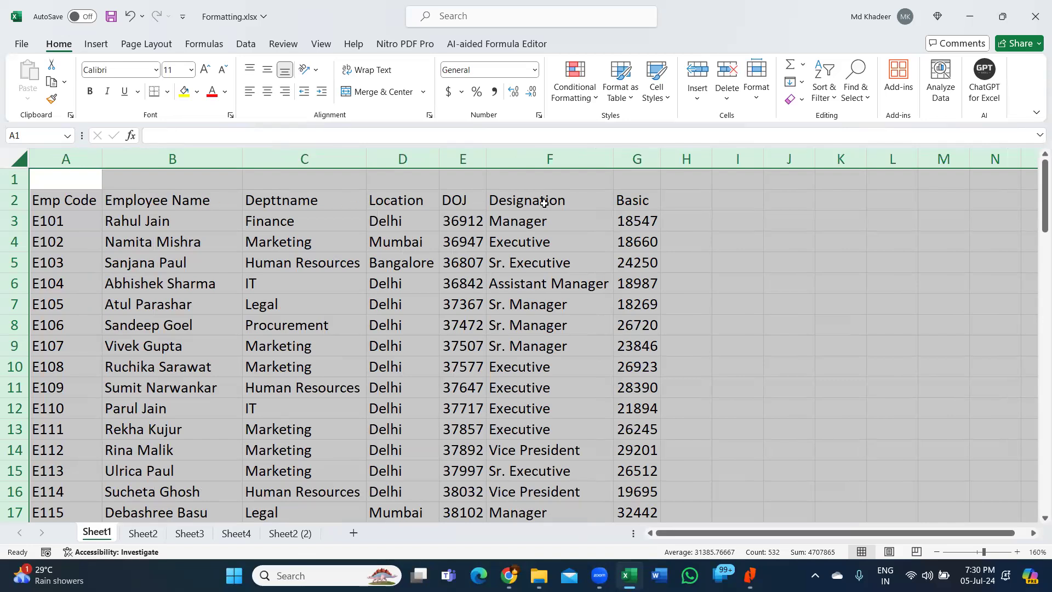
- Check the widened entries in C5, F5 and F3, then go to the Emp Code cell A2
left_click(326, 206)
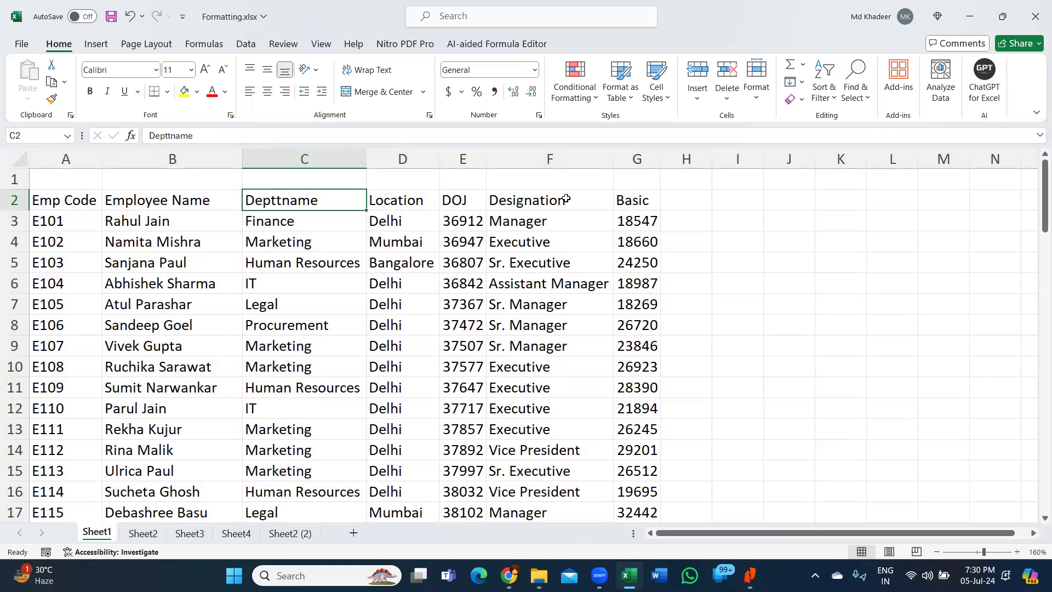
left_click(247, 259)
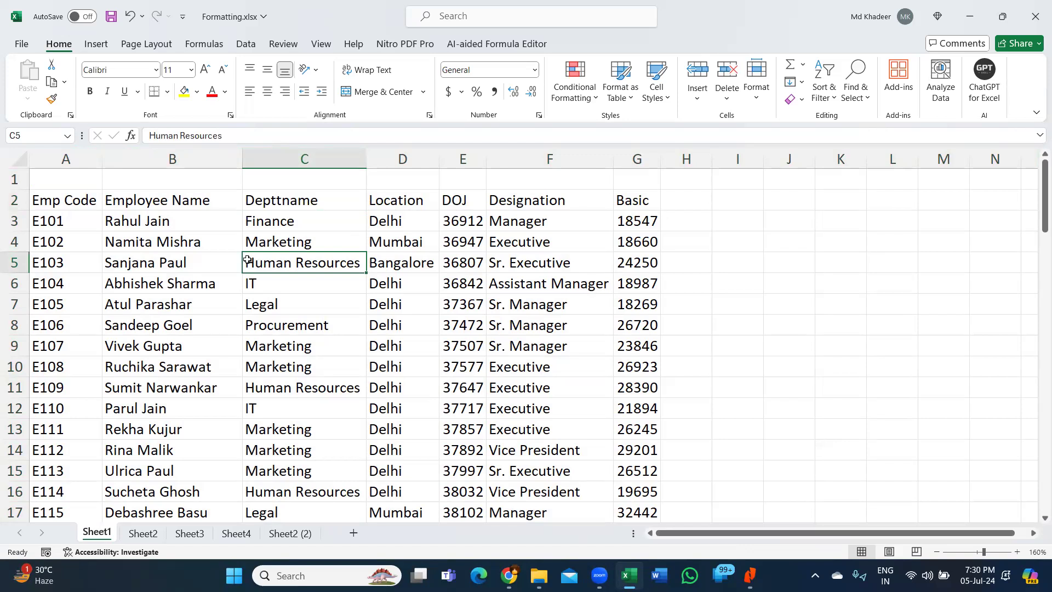
left_click(518, 254)
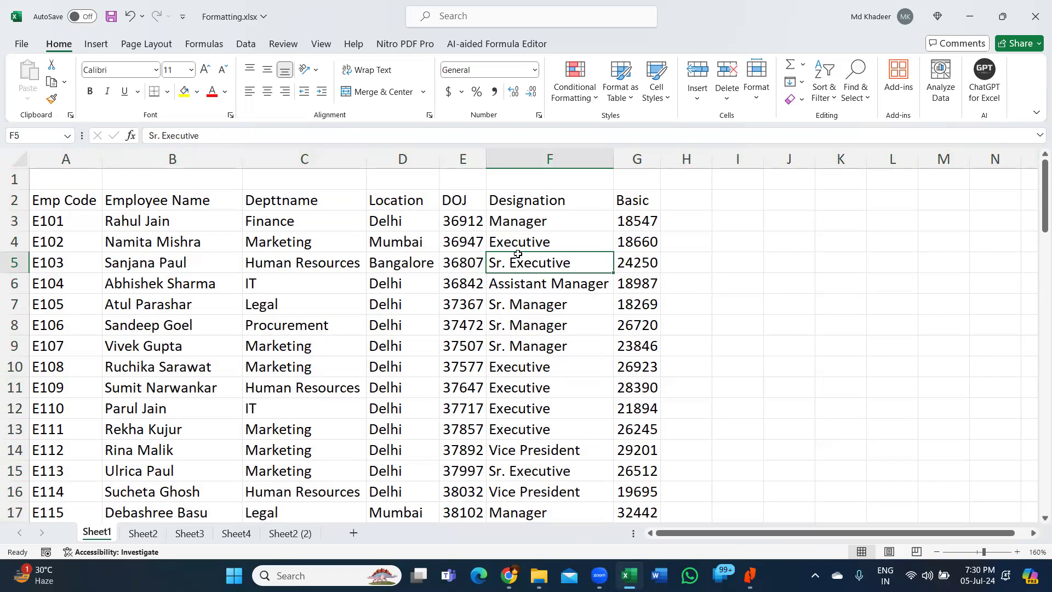
left_click(522, 219)
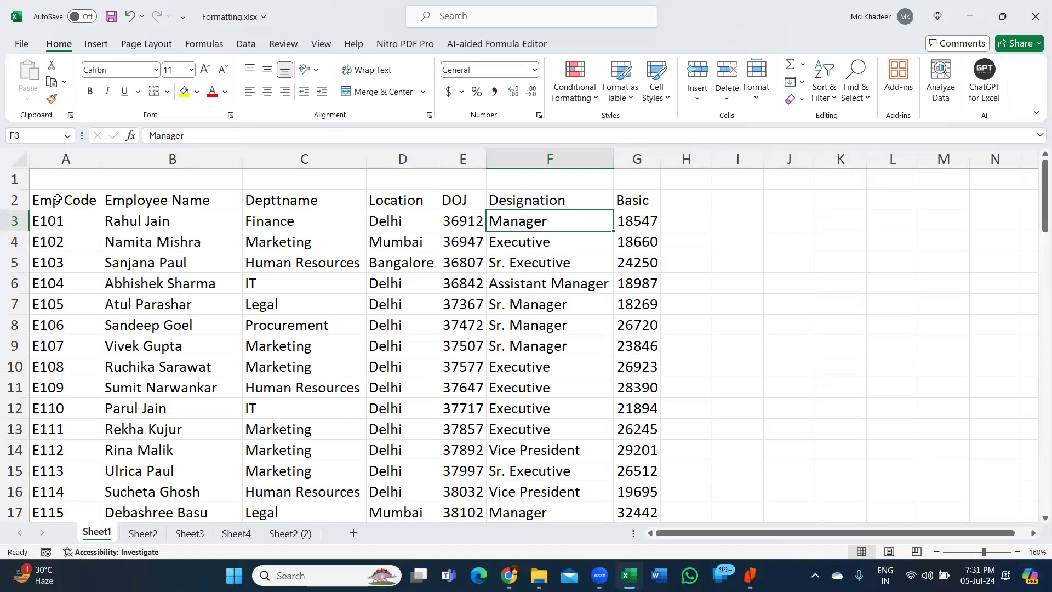
left_click(58, 200)
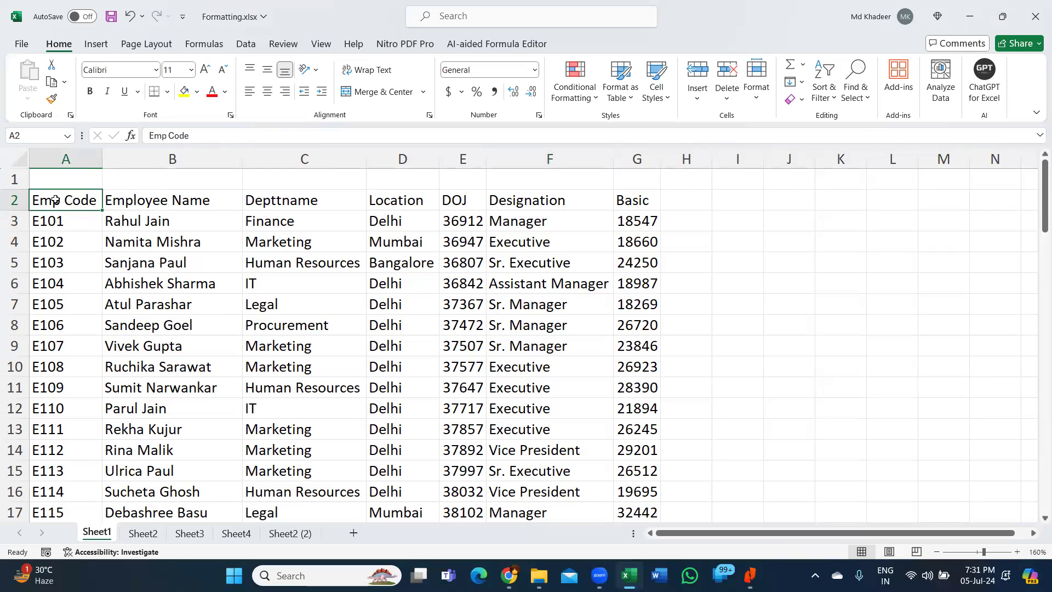
- Select the header row A2:G2, from Emp Code through Basic
left_click_drag(55, 200, 647, 209)
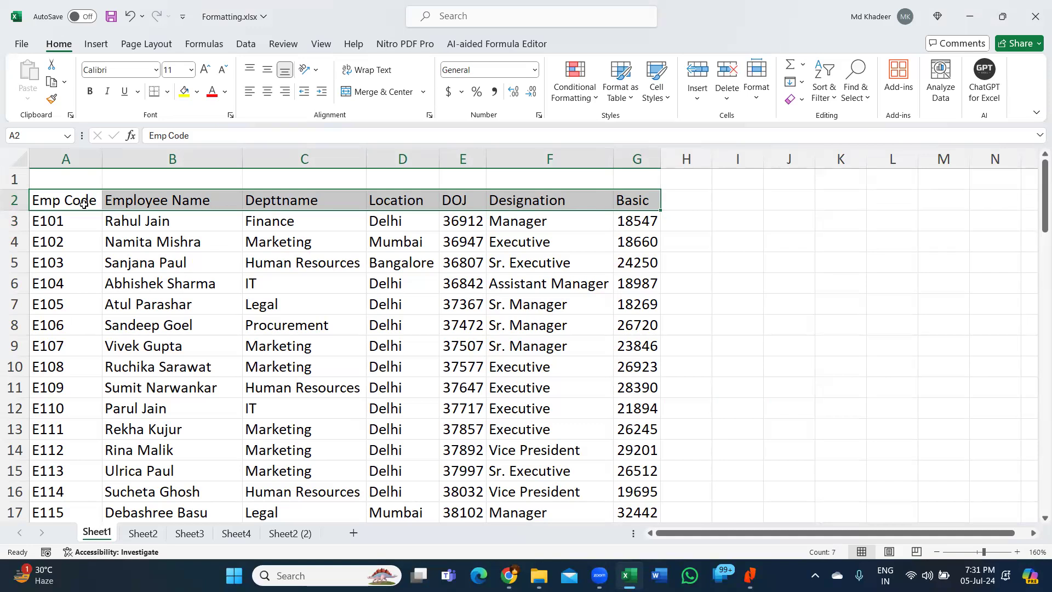
left_click(83, 203)
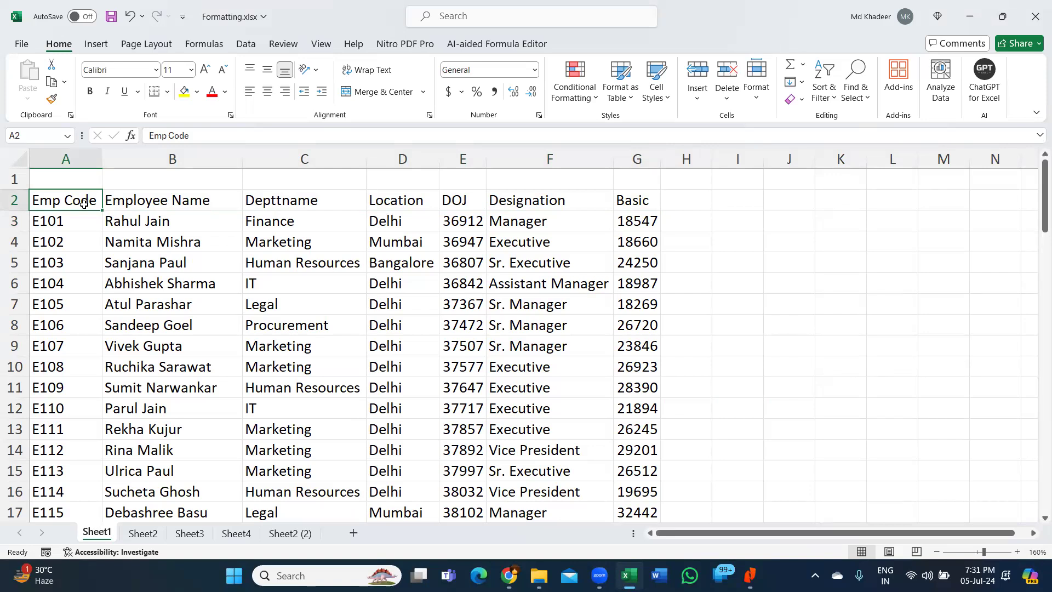
key("ctrl+shift+Right")
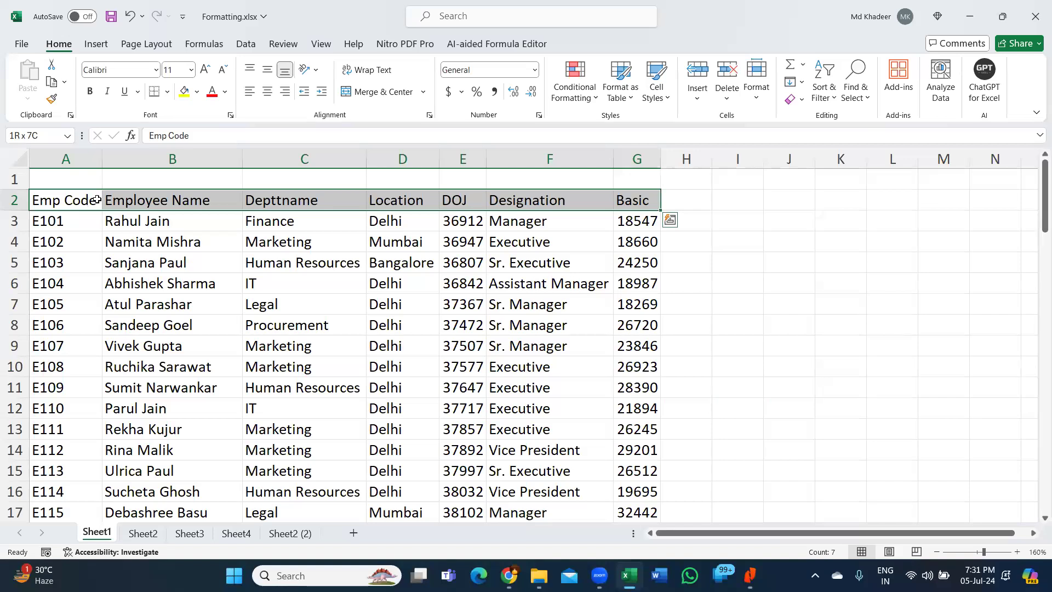
left_click(50, 202)
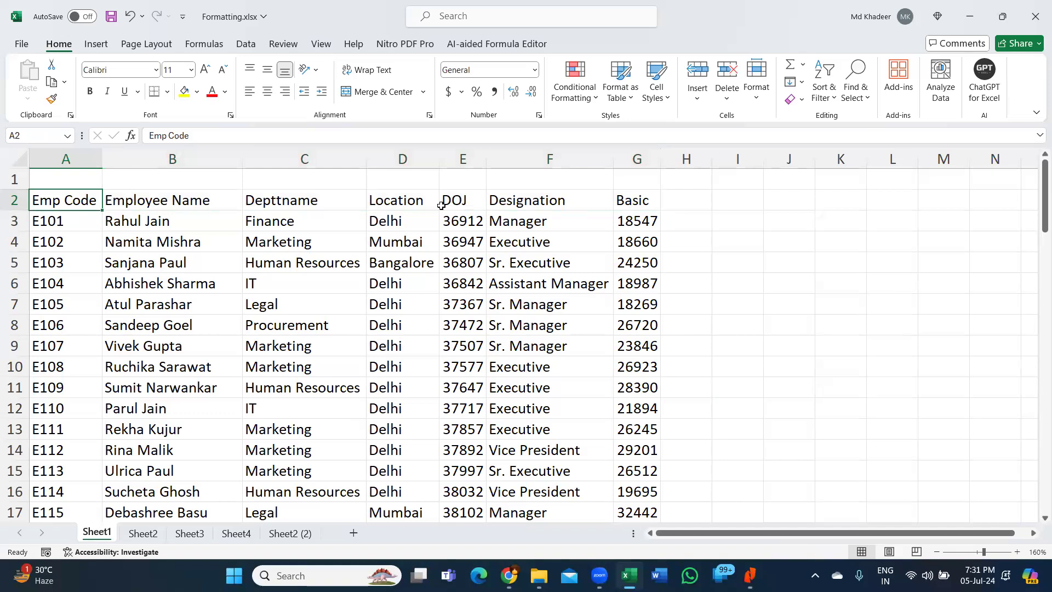
key("ctrl+shift+Right")
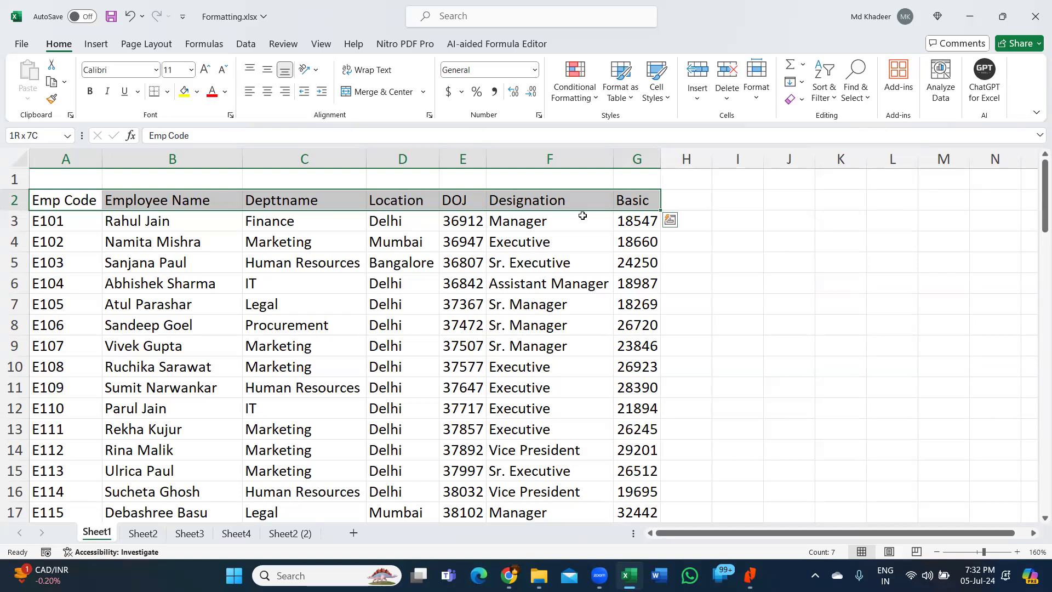
- Make the header row bold with Ctrl+B, undoing and reapplying it once
key("ctrl+b")
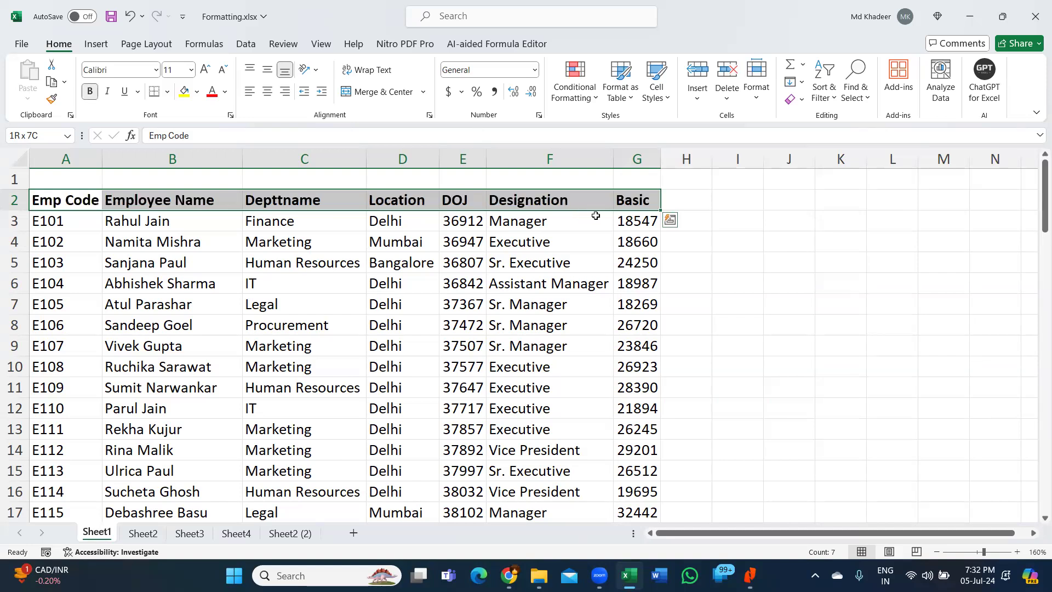
key("ctrl+z")
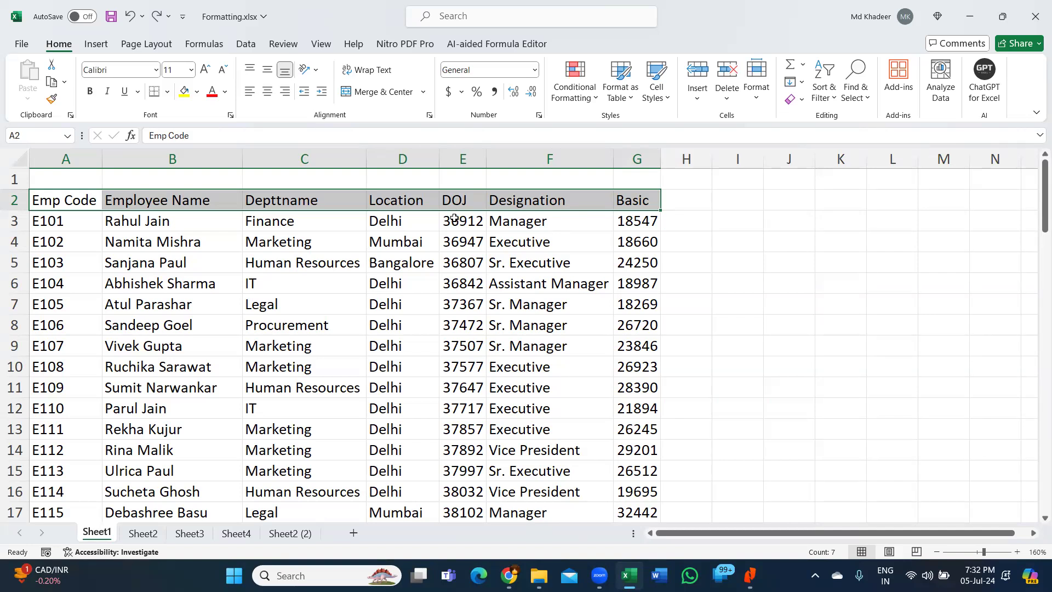
key("ctrl+b")
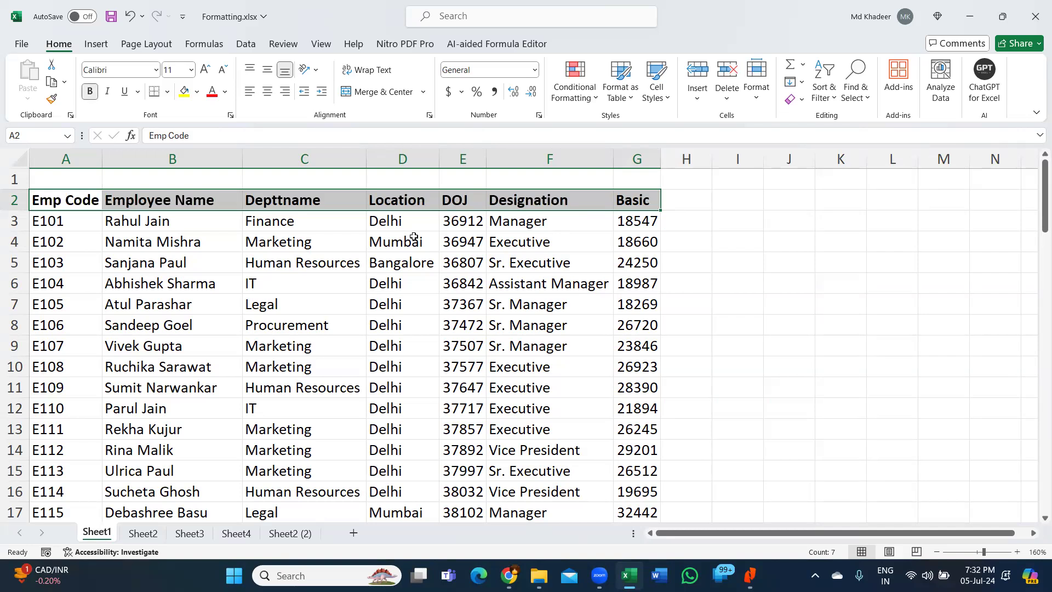
left_click(155, 296)
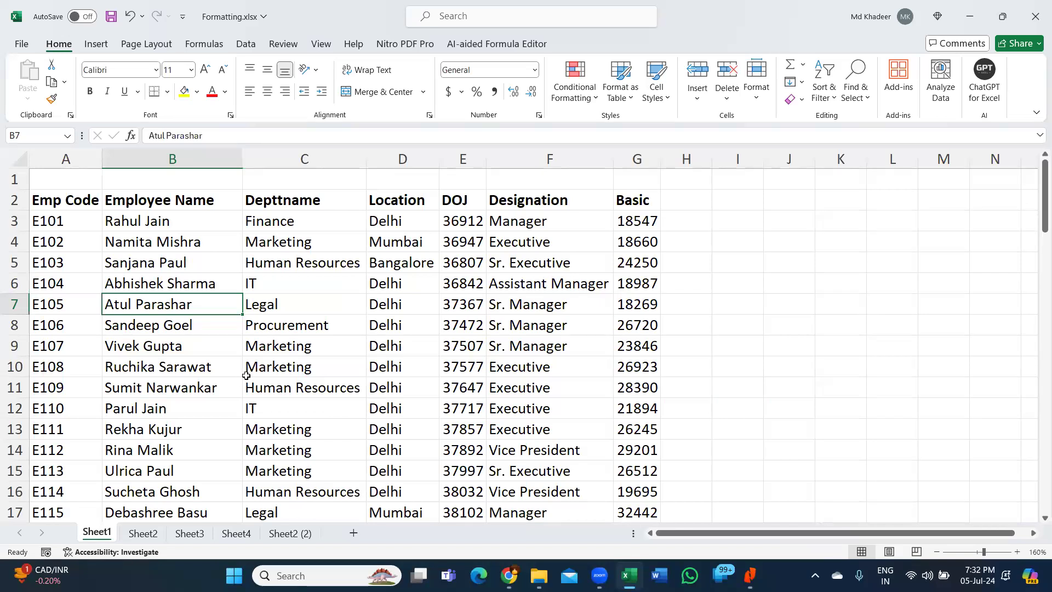
left_click(179, 222)
left_click_drag(176, 202, 164, 491)
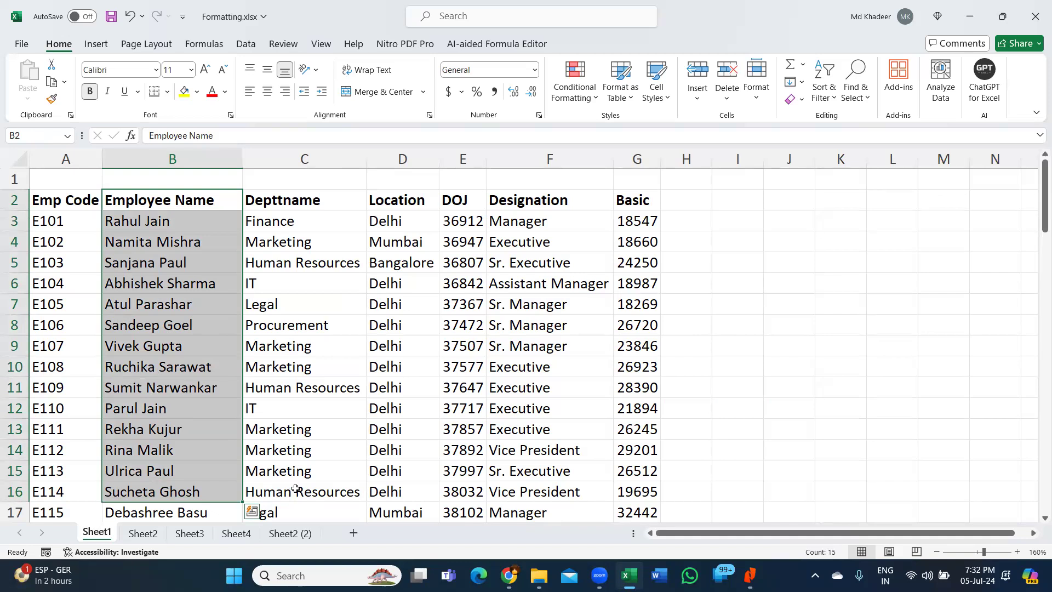
left_click(191, 270)
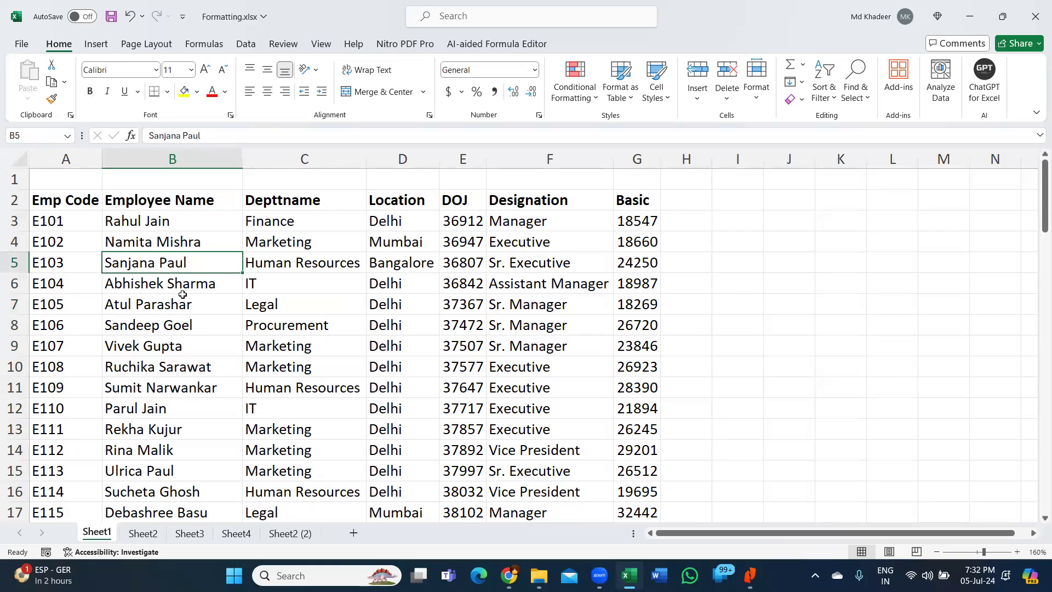
left_click(212, 91)
left_click(199, 329)
left_click(212, 93)
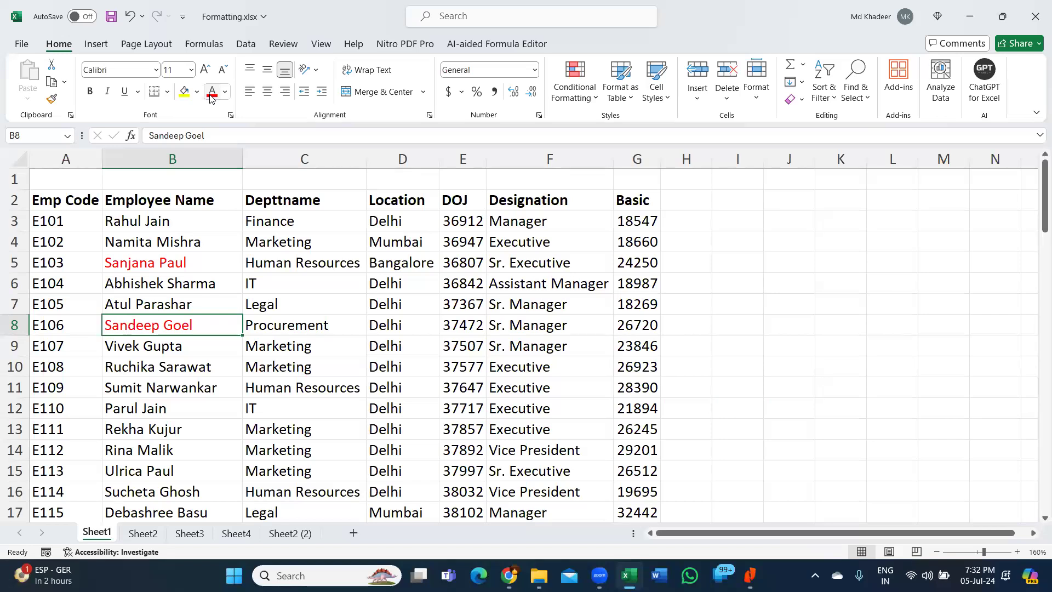
key("ctrl+z")
key("ctrl+z")
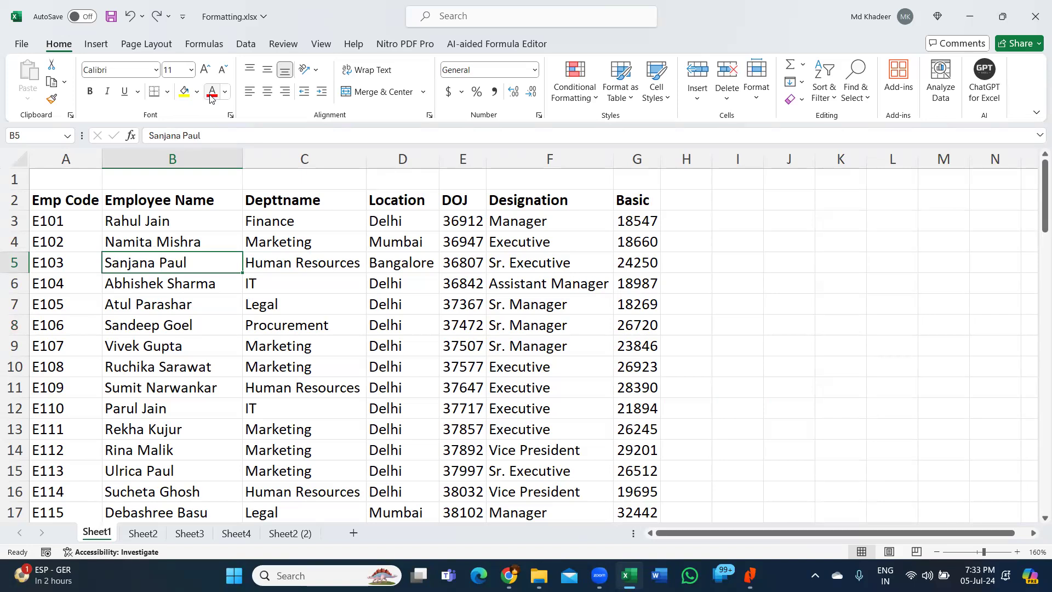
- Strike through the employee names in cells B5 and B8
key("ctrl+5")
left_click(182, 326)
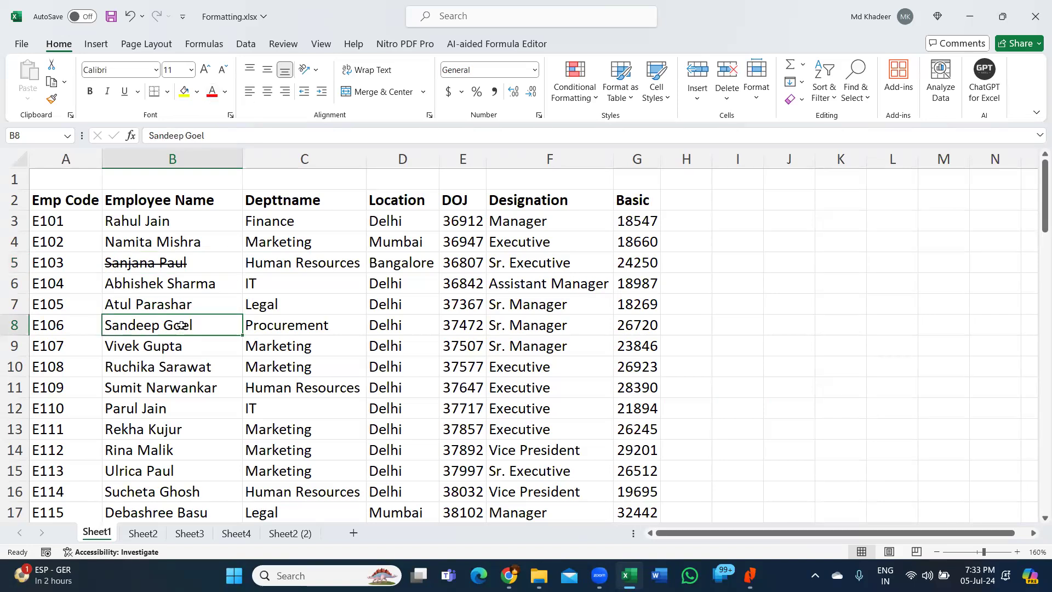
key("ctrl+5")
- Strike through the entire E108 record in row 10, then select header row A2:G2
left_click(189, 367)
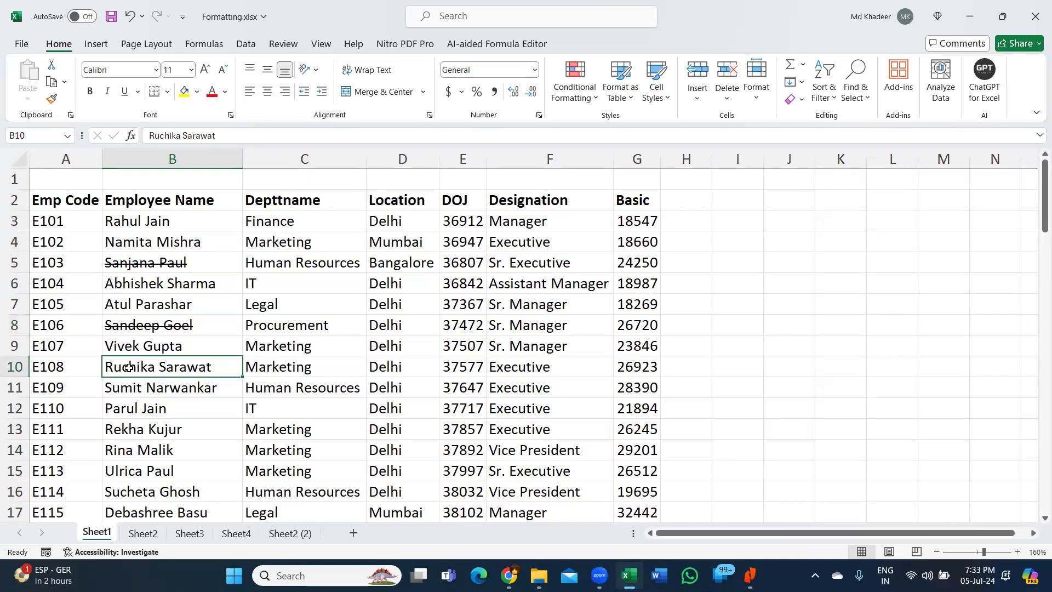
left_click(64, 371)
left_click_drag(169, 378, 622, 361)
key("ctrl+5")
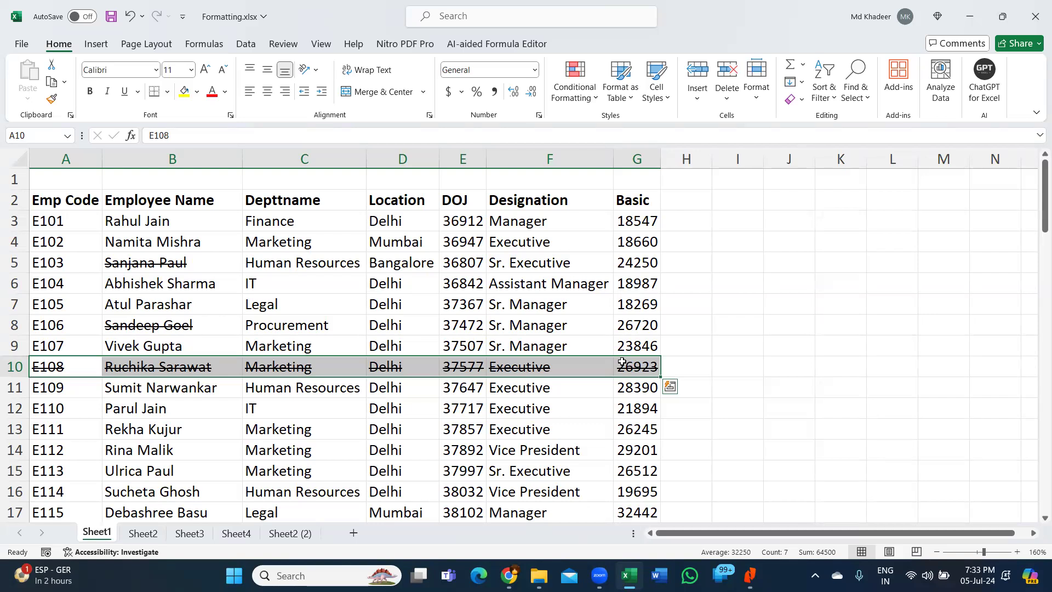
left_click(302, 236)
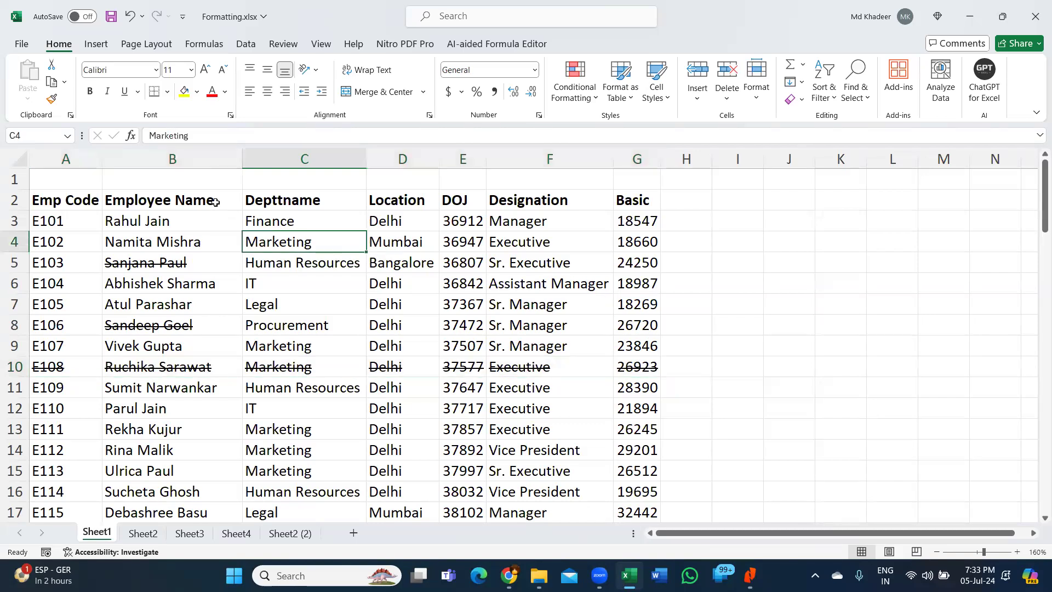
left_click_drag(90, 202, 641, 193)
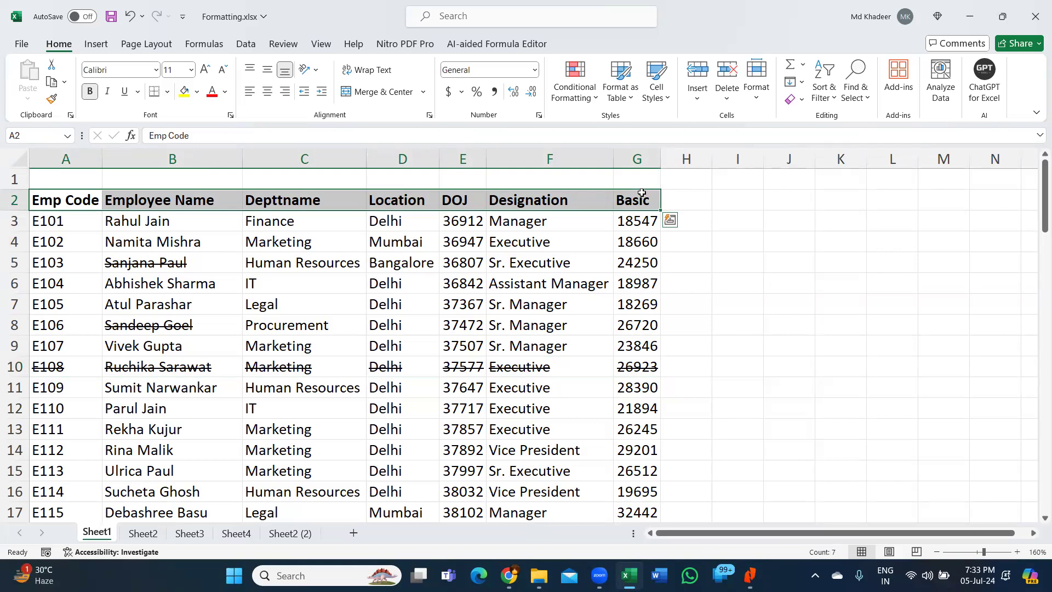
- Make the header row A2:G2 italic and underlined, then check the result
key("ctrl+i")
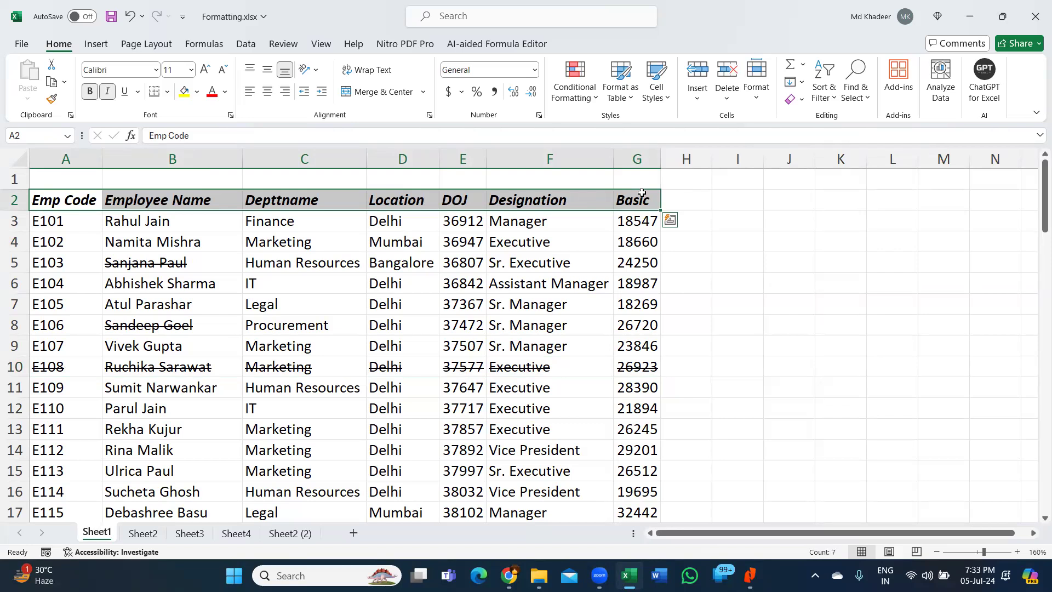
key("ctrl+u")
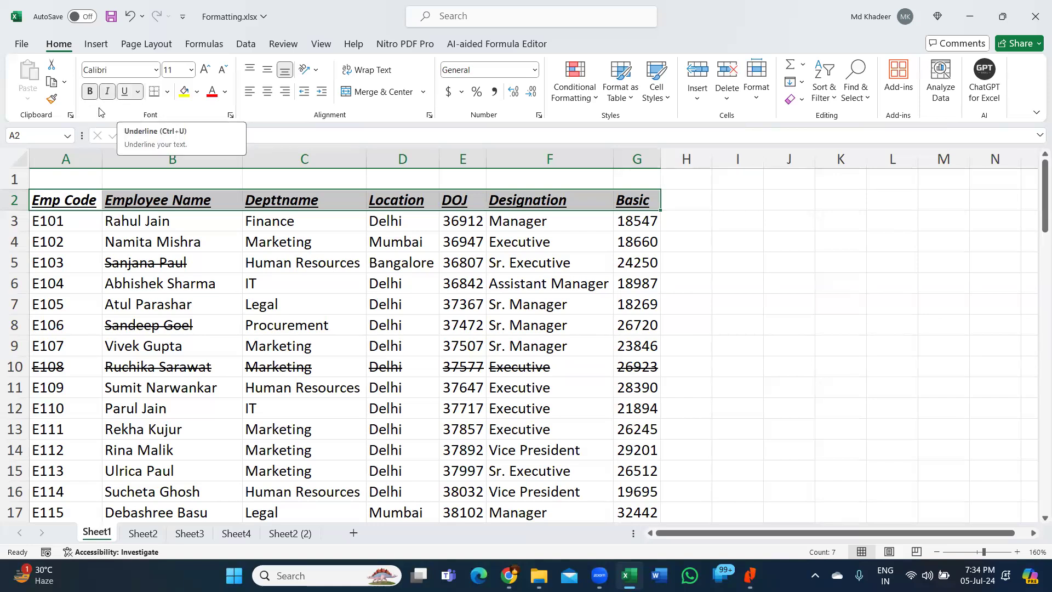
left_click(491, 298)
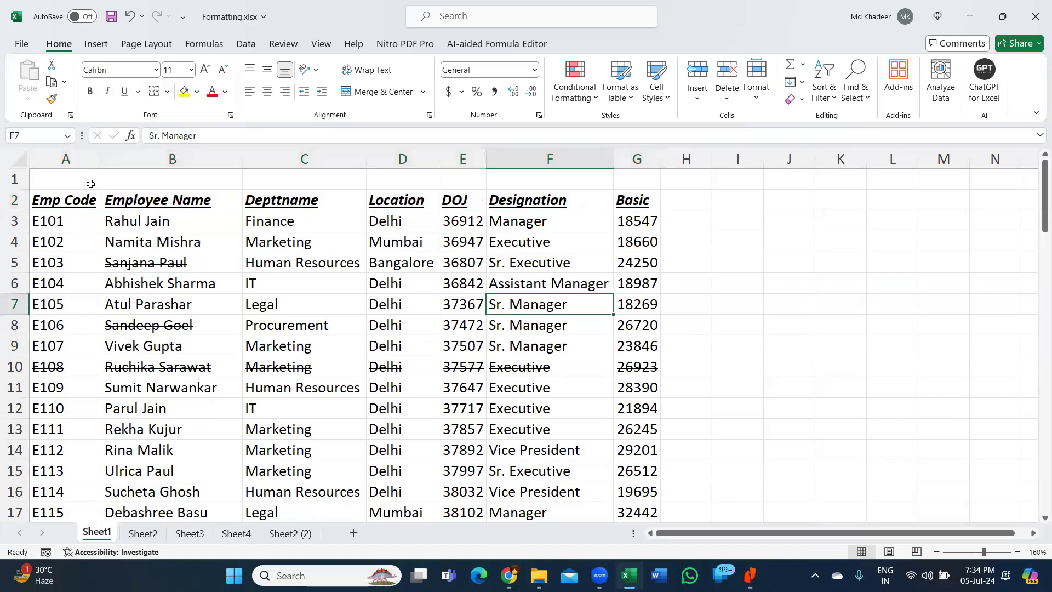
- Reselect the headers, toggle off bold, italic and underline, then reapply bold
left_click_drag(80, 198, 636, 202)
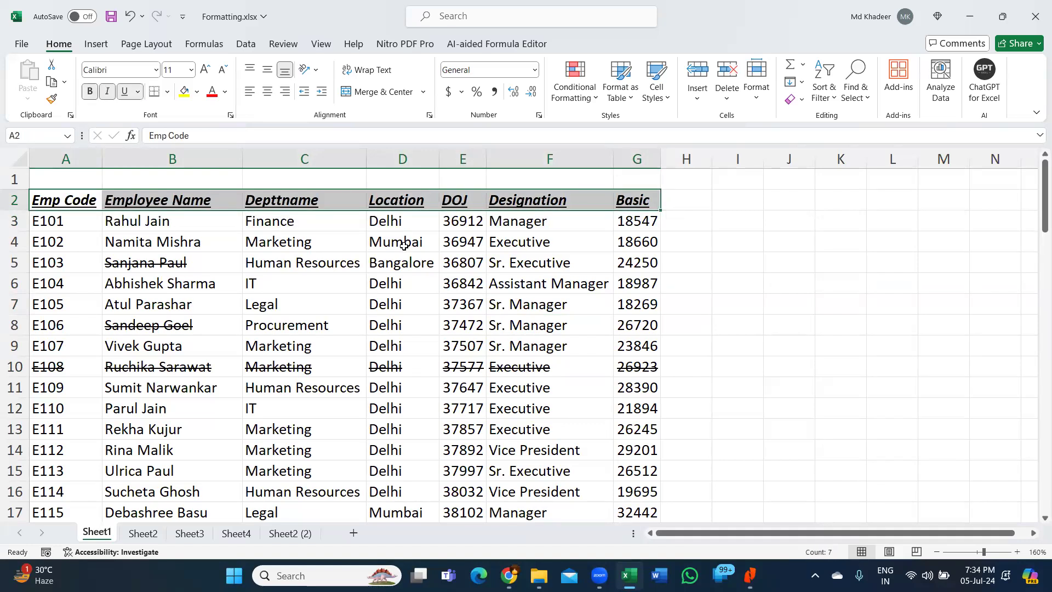
key("ctrl+b")
key("ctrl+i")
key("ctrl+u")
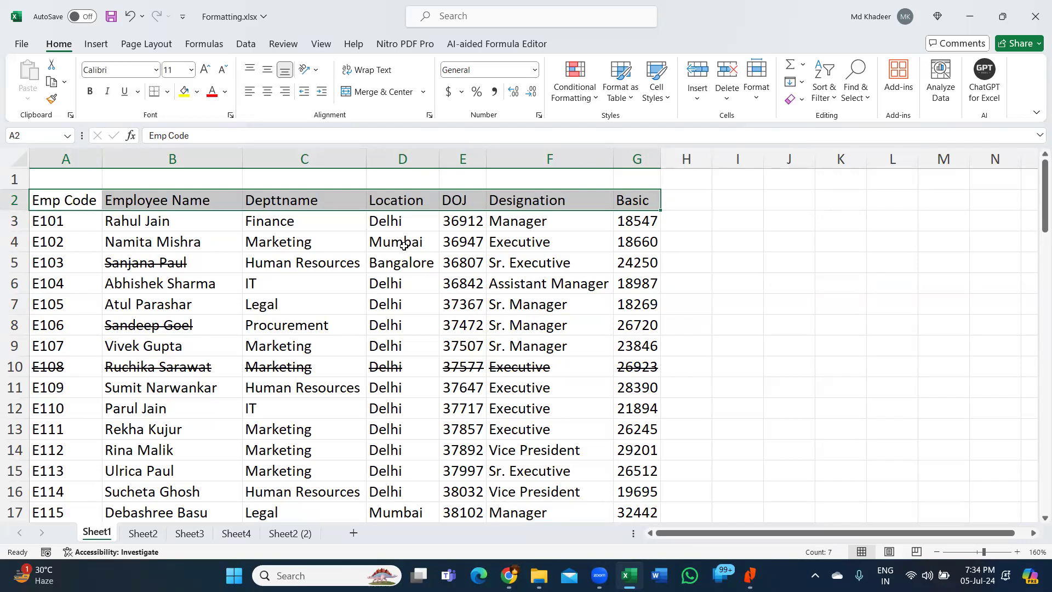
key("ctrl+b")
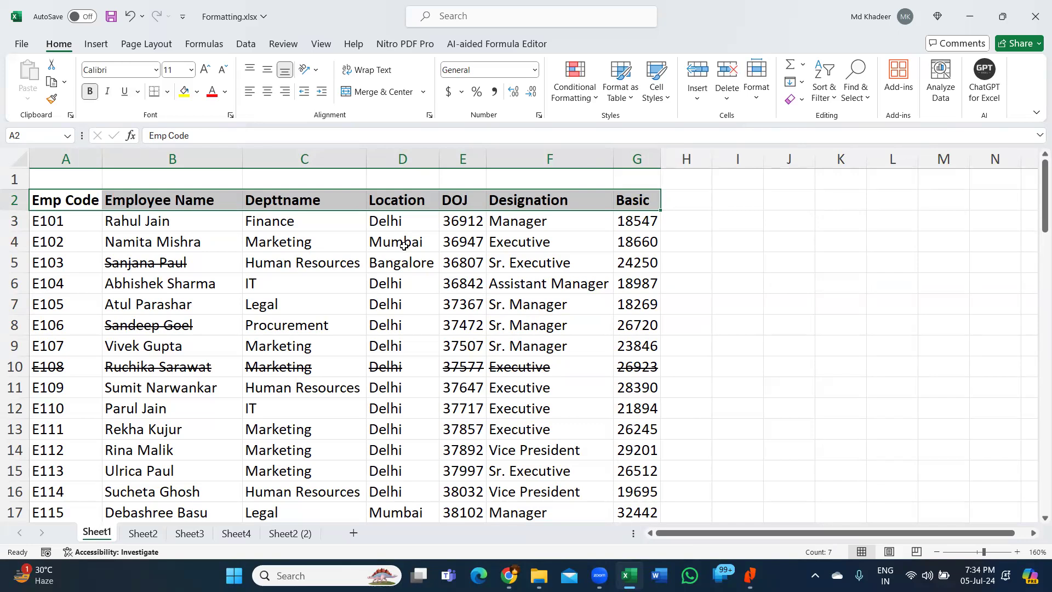
left_click(410, 319)
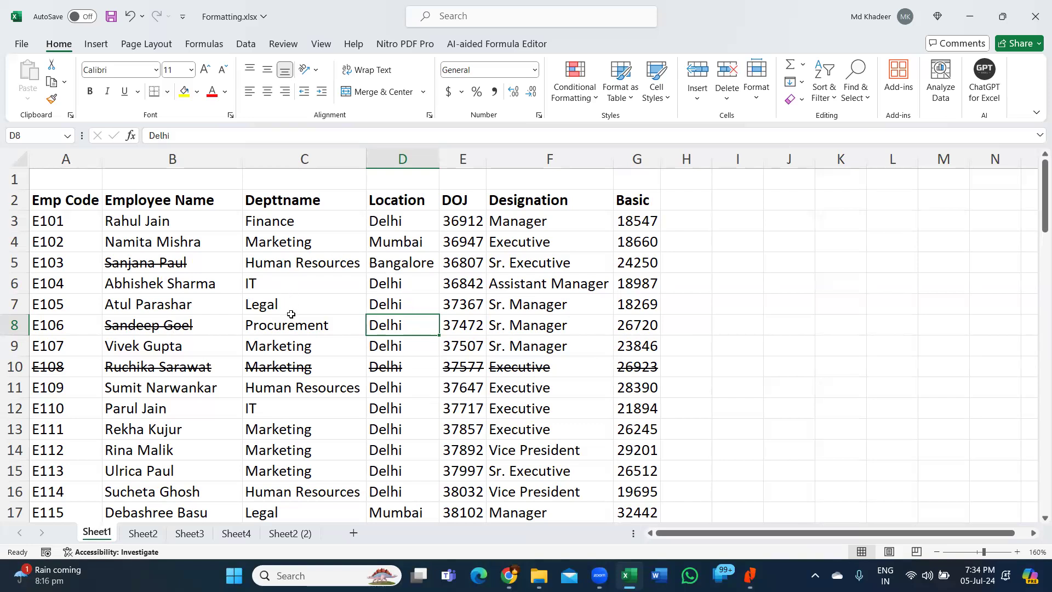
left_click(293, 341)
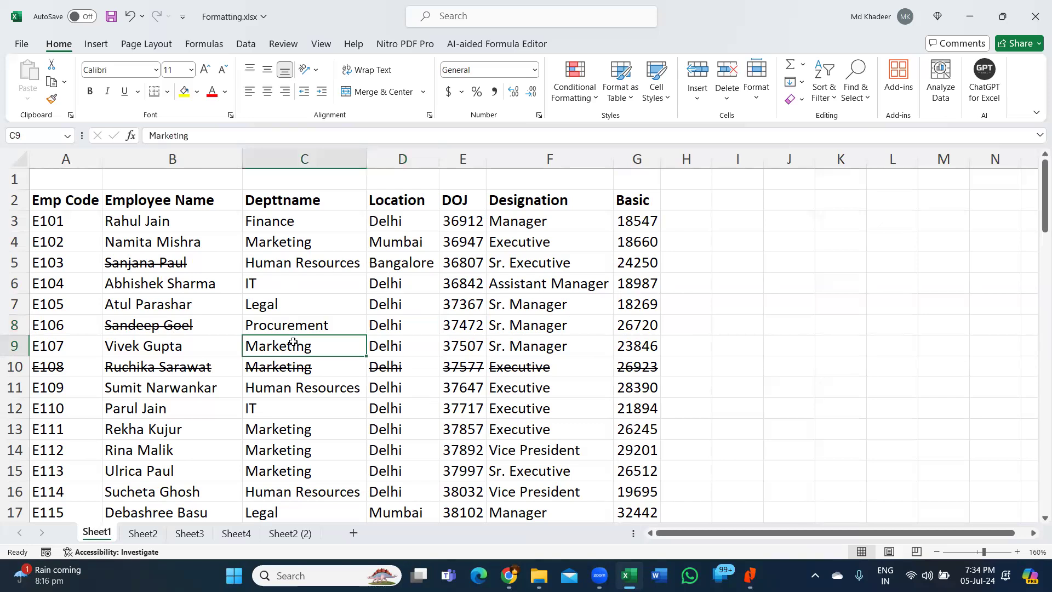
key("ctrl+a")
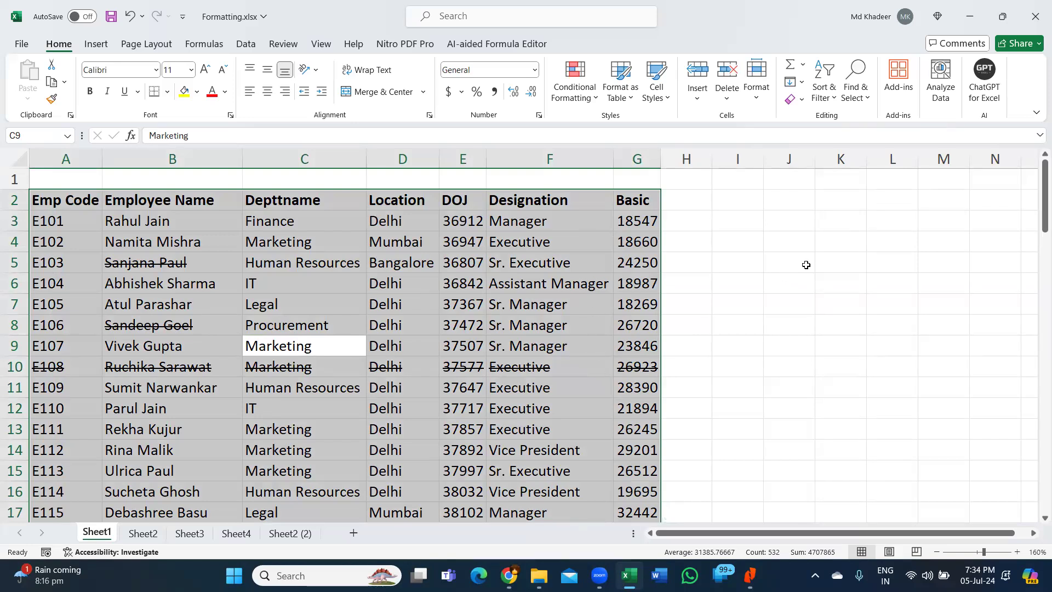
left_click(803, 264)
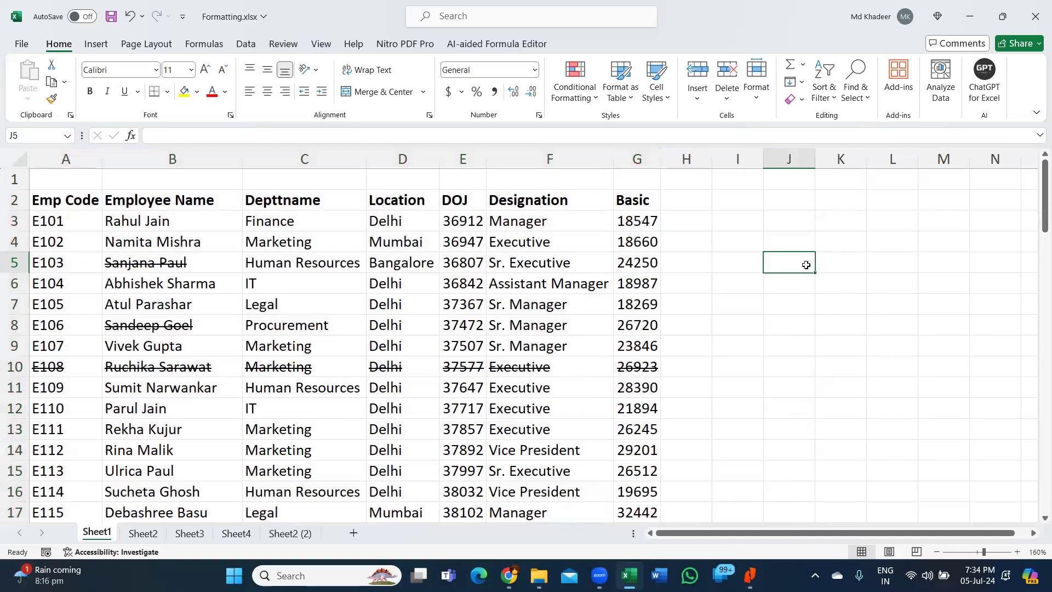
key("ctrl+a")
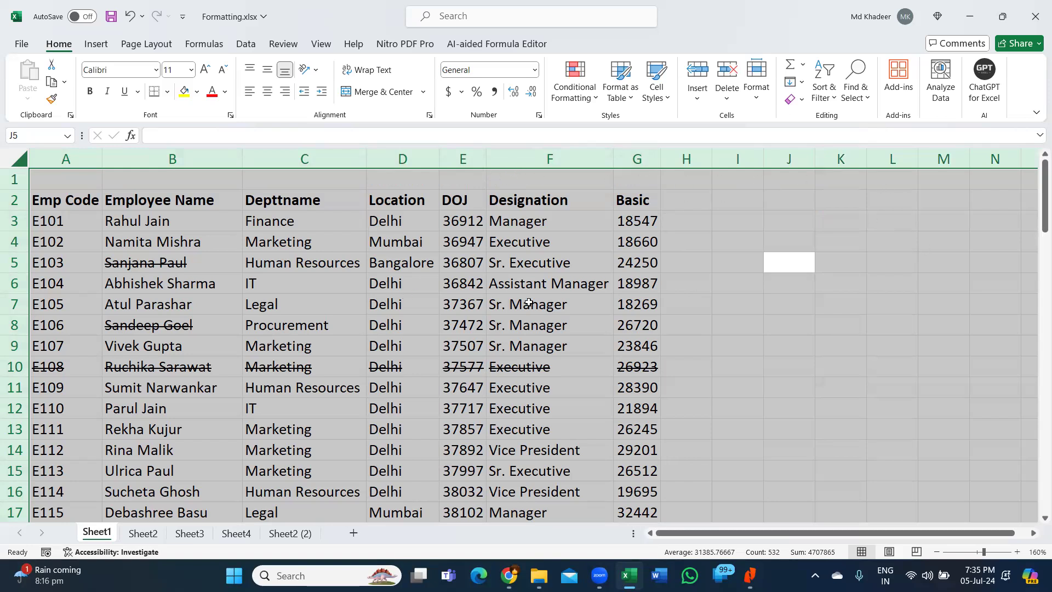
left_click(404, 324)
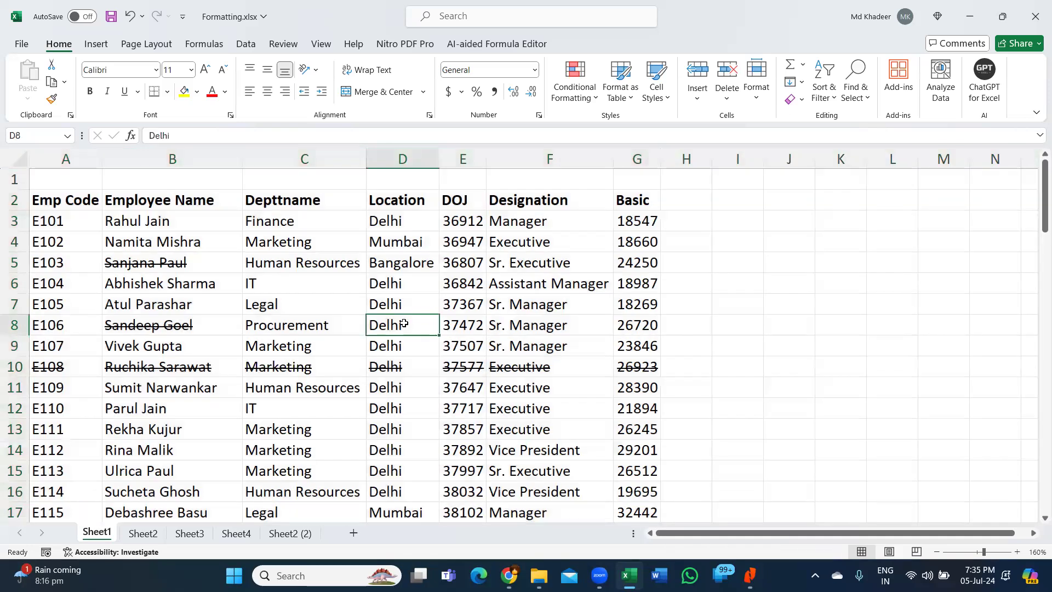
key("ctrl+a")
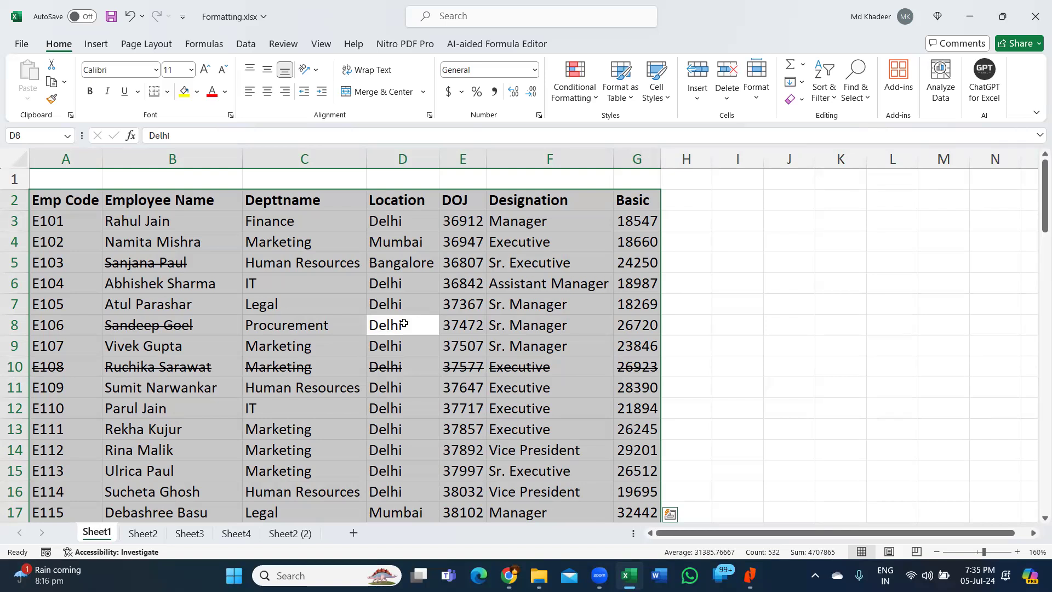
left_click(230, 269)
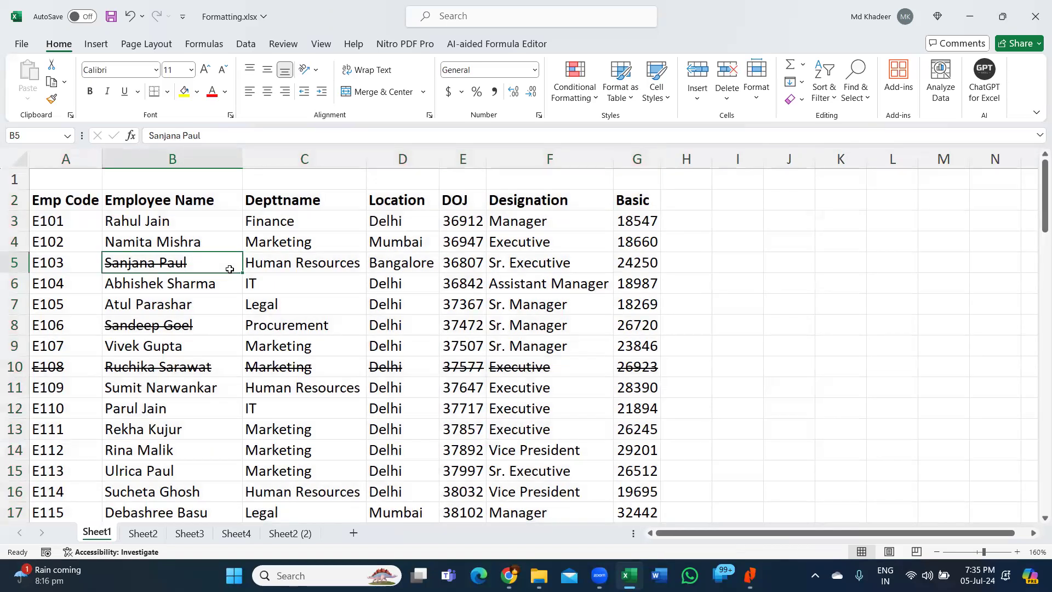
left_click(294, 320)
left_click(142, 243)
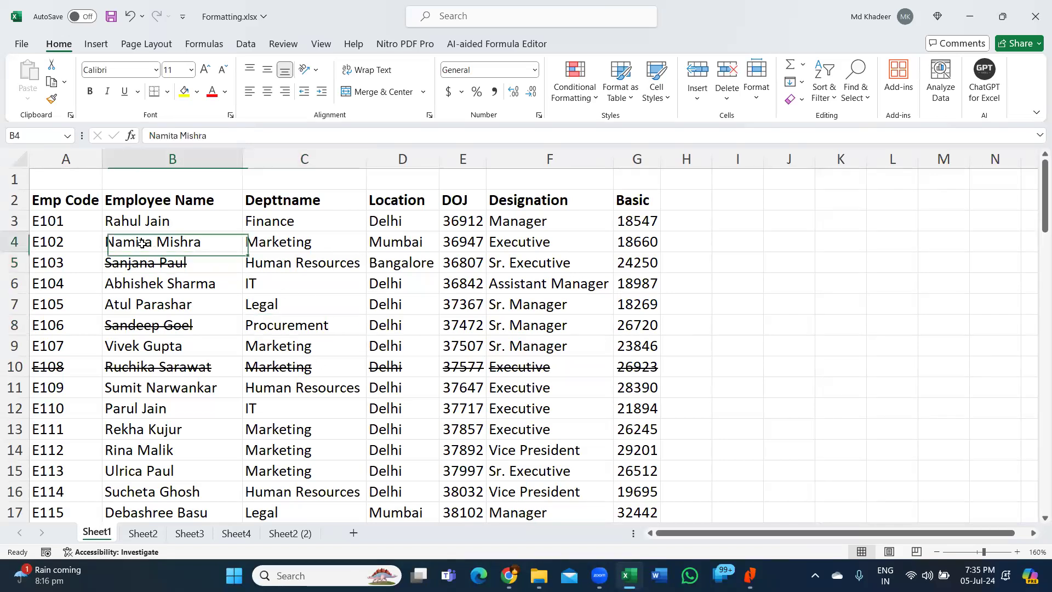
left_click(96, 269)
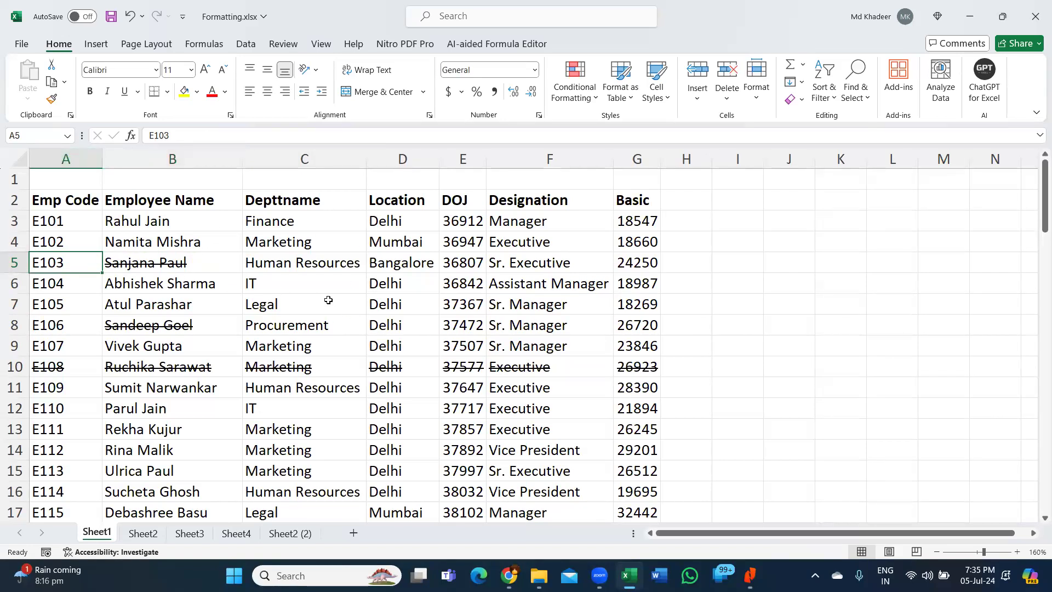
left_click(427, 326)
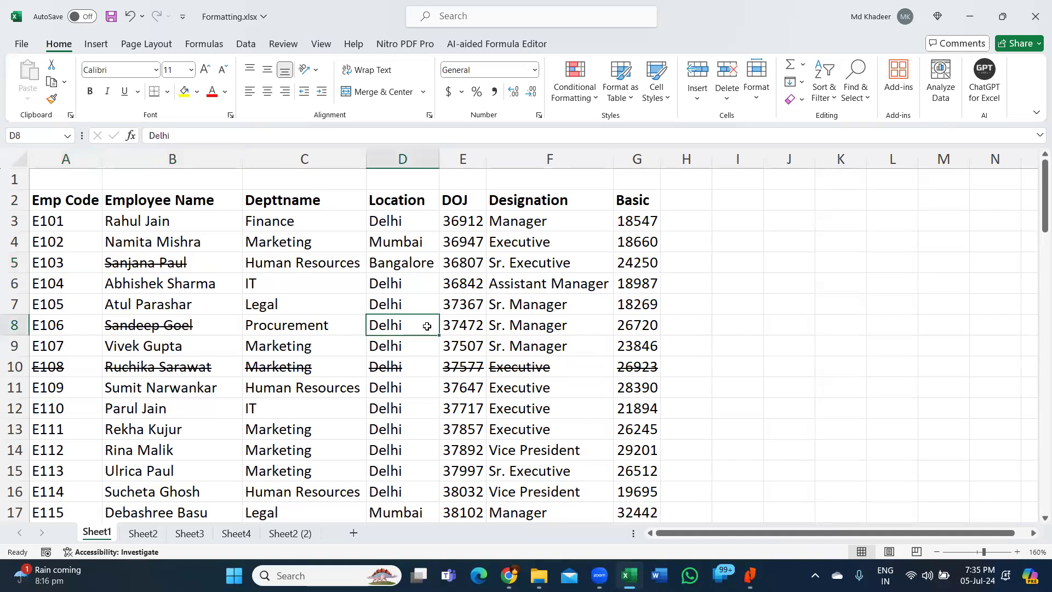
left_click(338, 272)
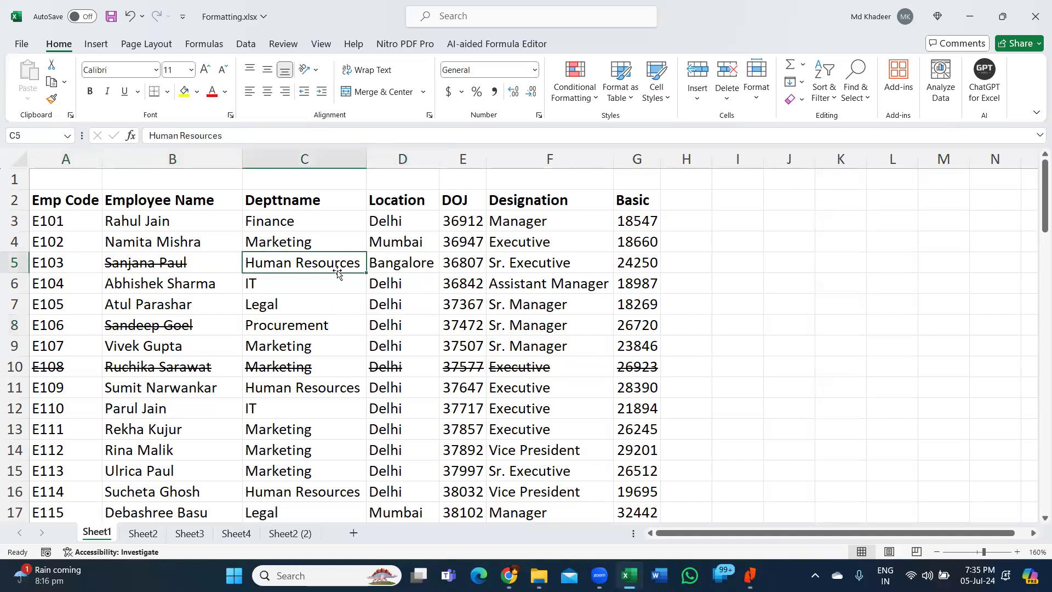
left_click(337, 282)
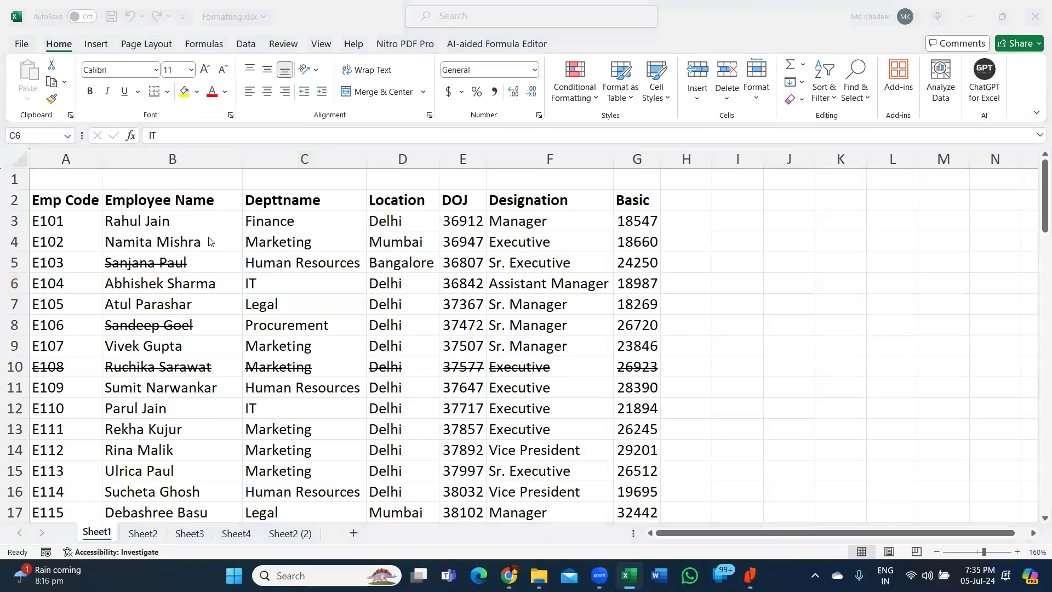
left_click(78, 200)
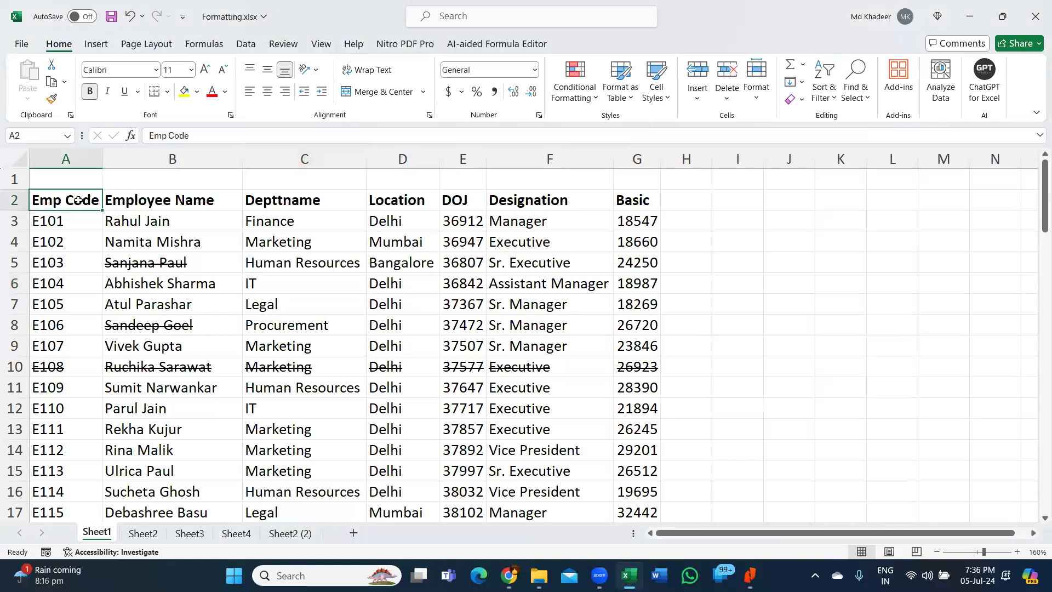
- Extend the selection from A2 across to column G and down to row 77
key("ctrl+shift+Right")
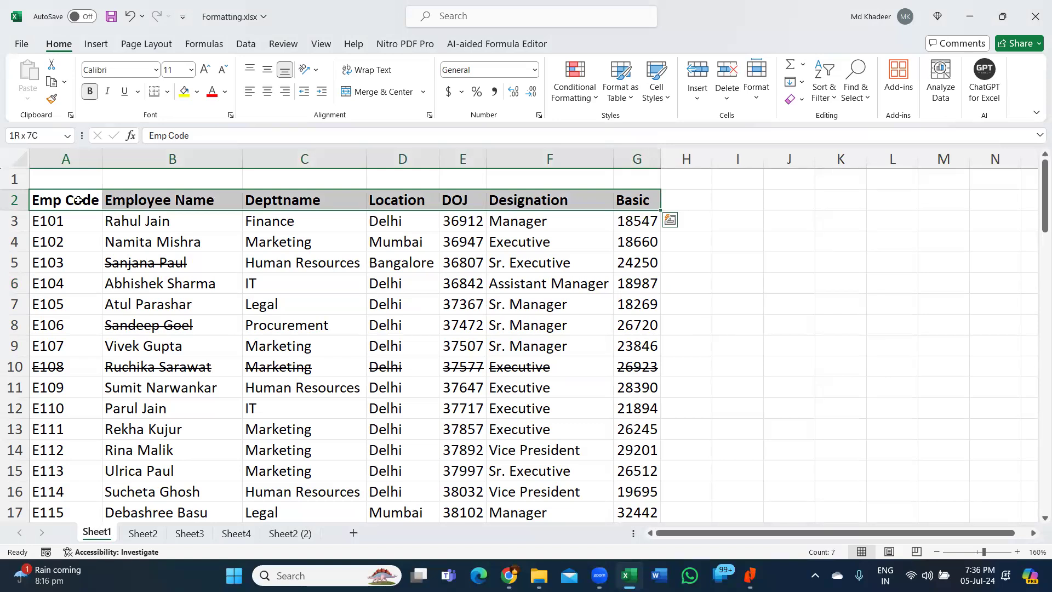
key("ctrl+shift+Down")
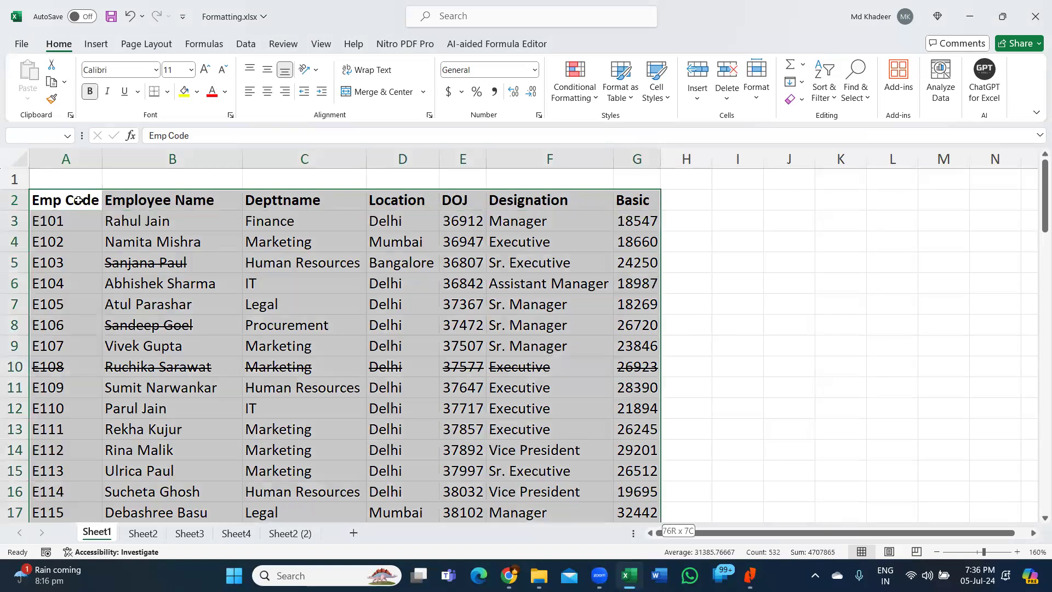
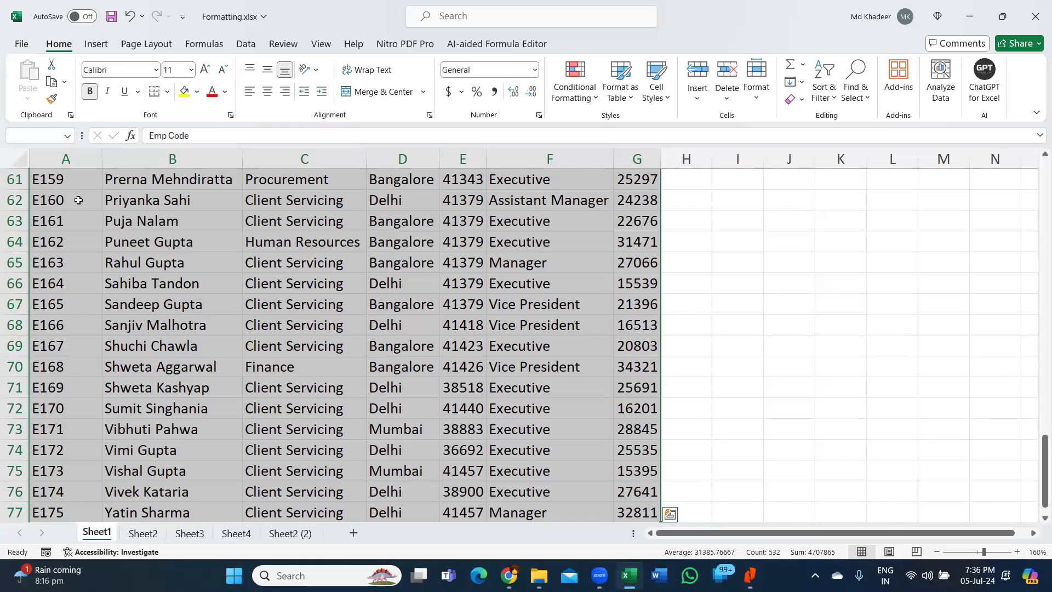
- Practise selecting the whole employee table with Ctrl+A from cells inside and outside it
scroll(317, 323, "up", 8)
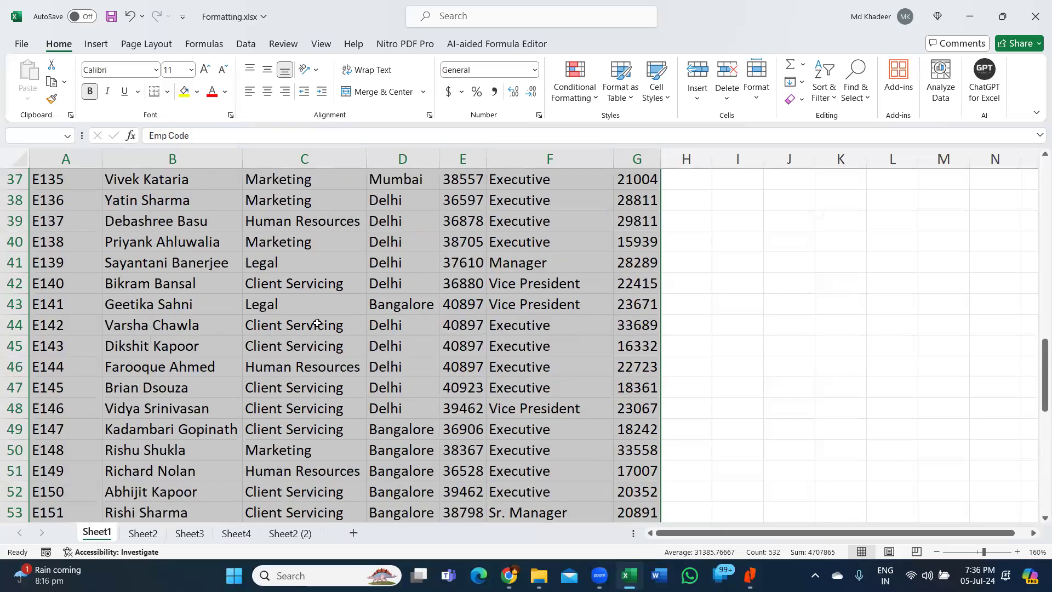
scroll(317, 323, "up", 12)
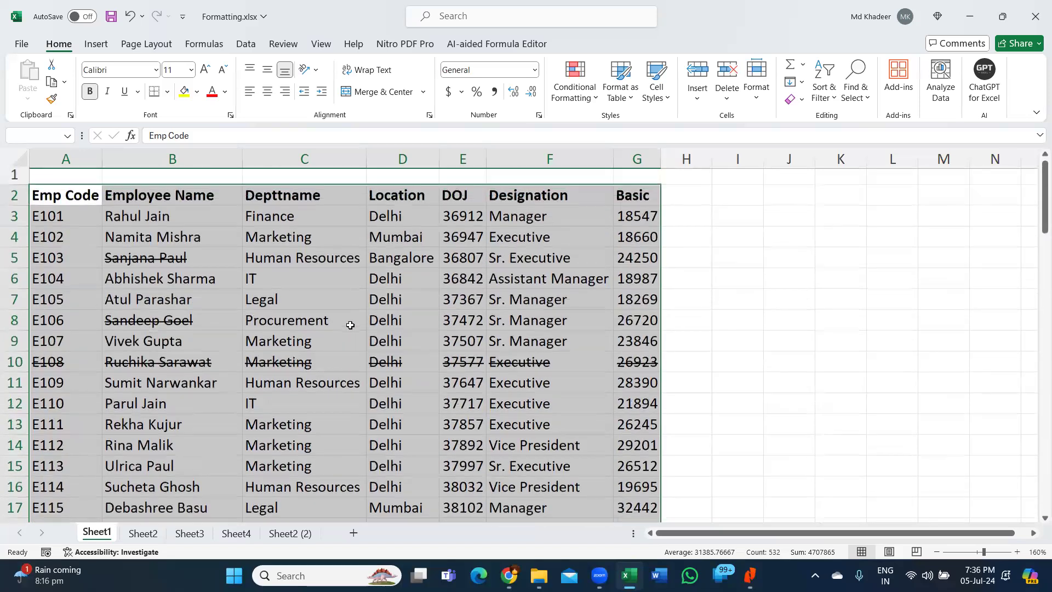
left_click(350, 325)
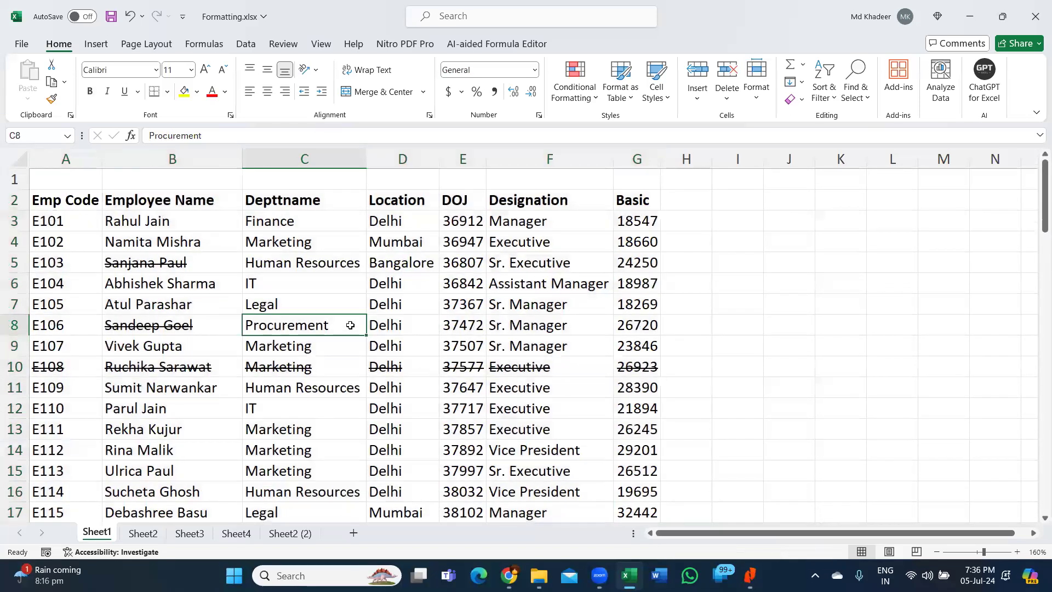
key("ctrl+a")
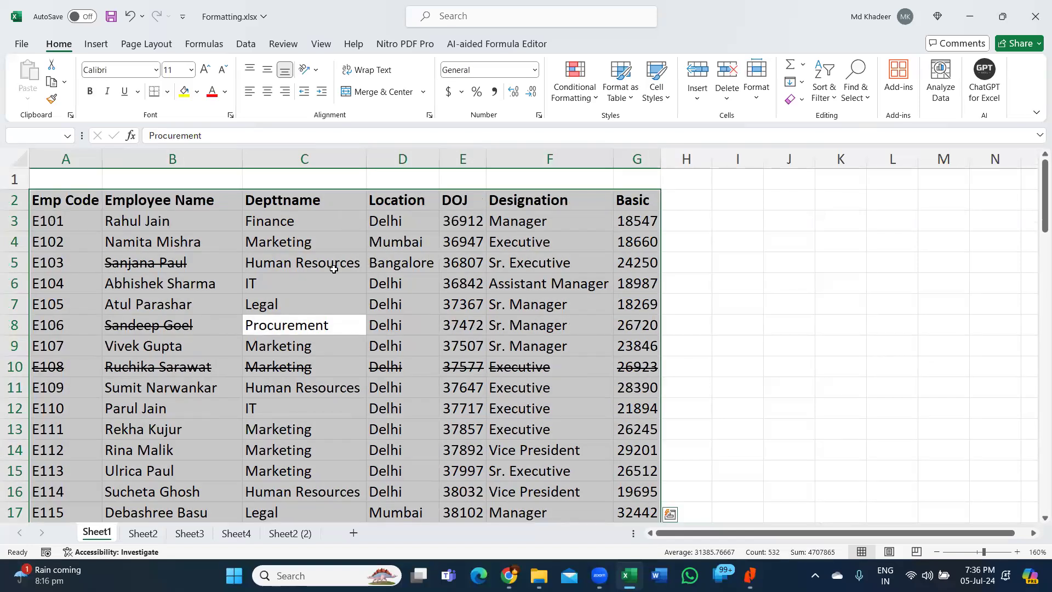
left_click(328, 366)
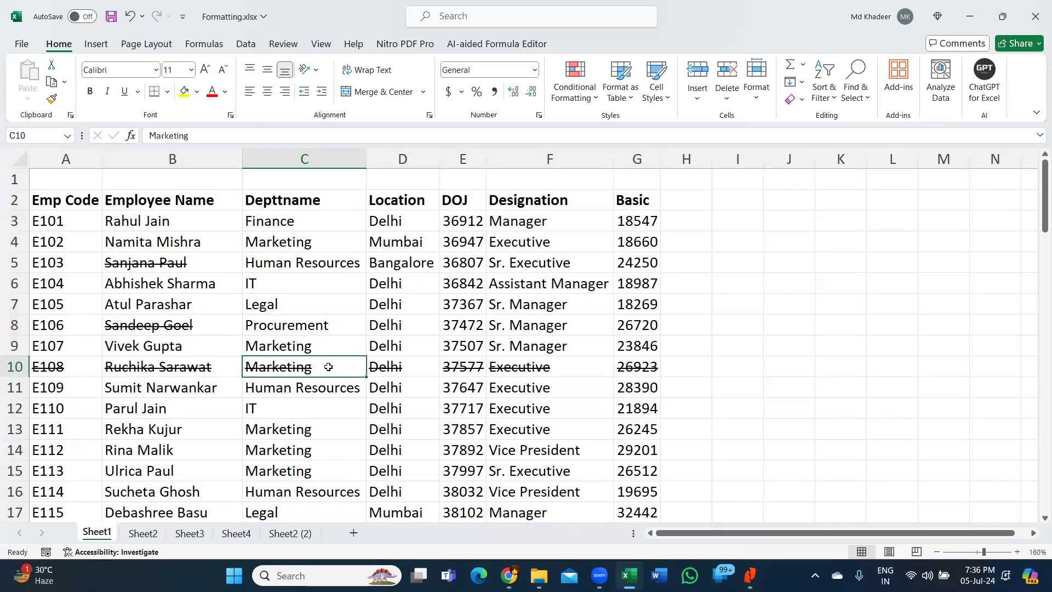
key("ctrl+a")
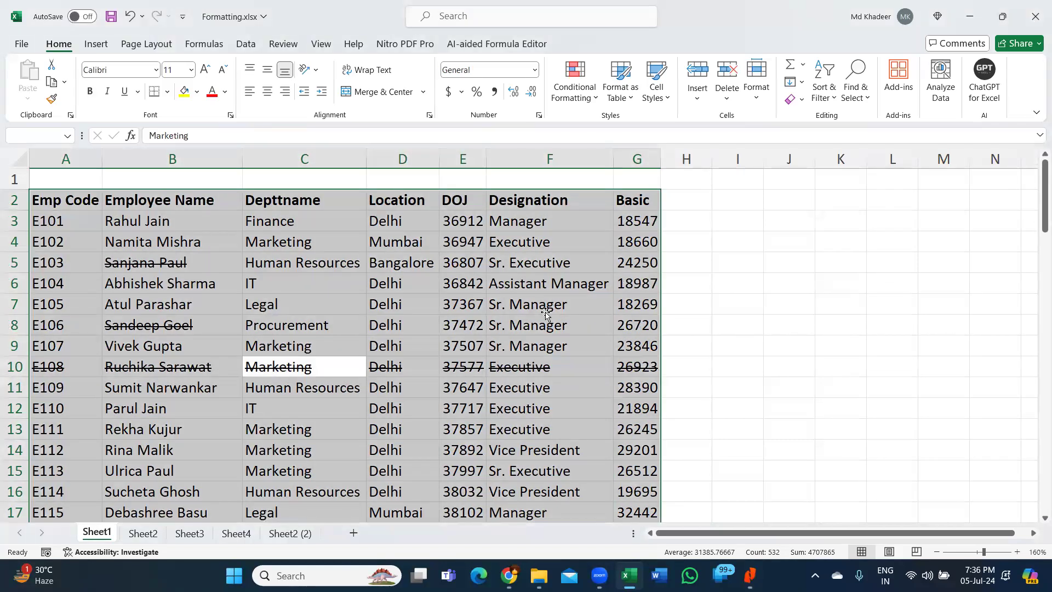
left_click(545, 311)
left_click(338, 325)
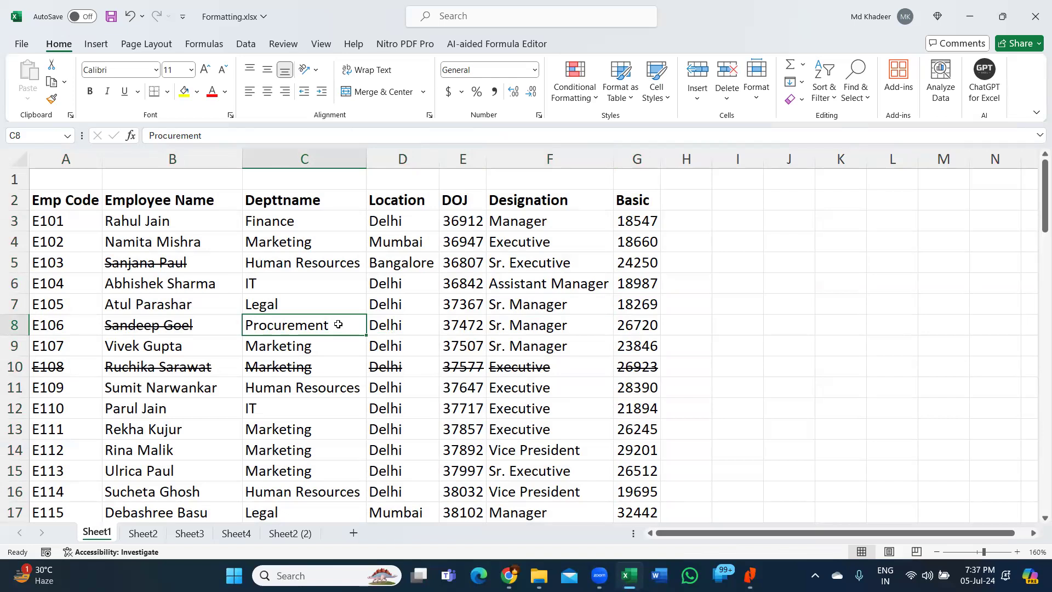
key("ctrl+a")
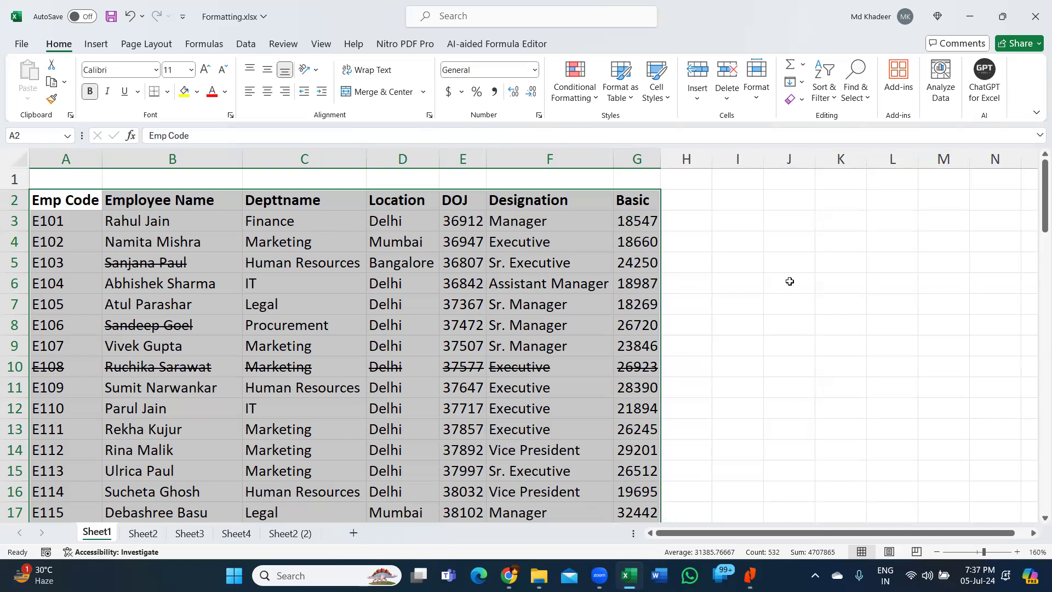
left_click(805, 241)
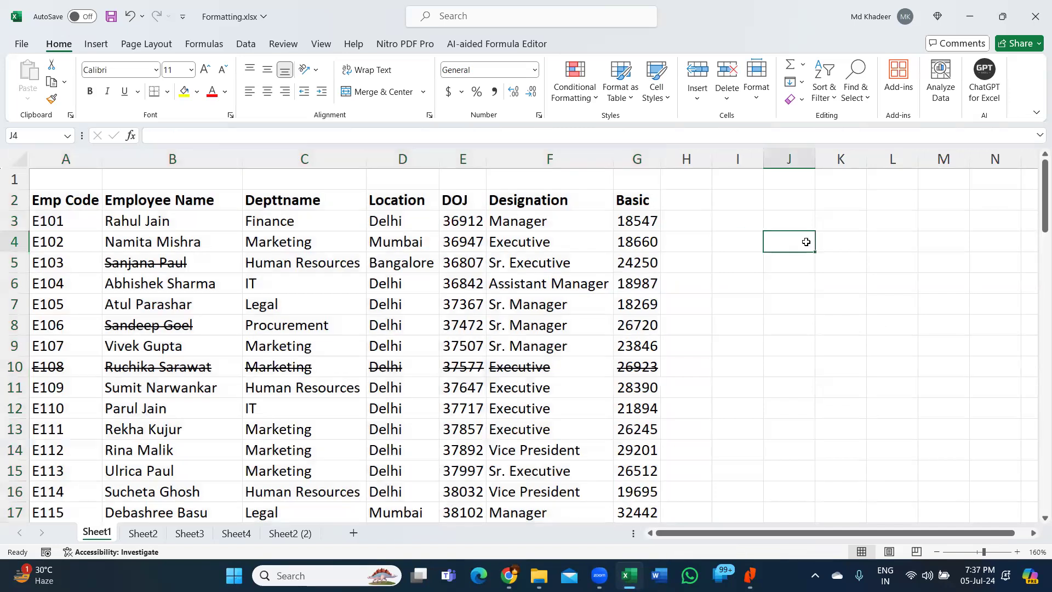
key("ctrl+a")
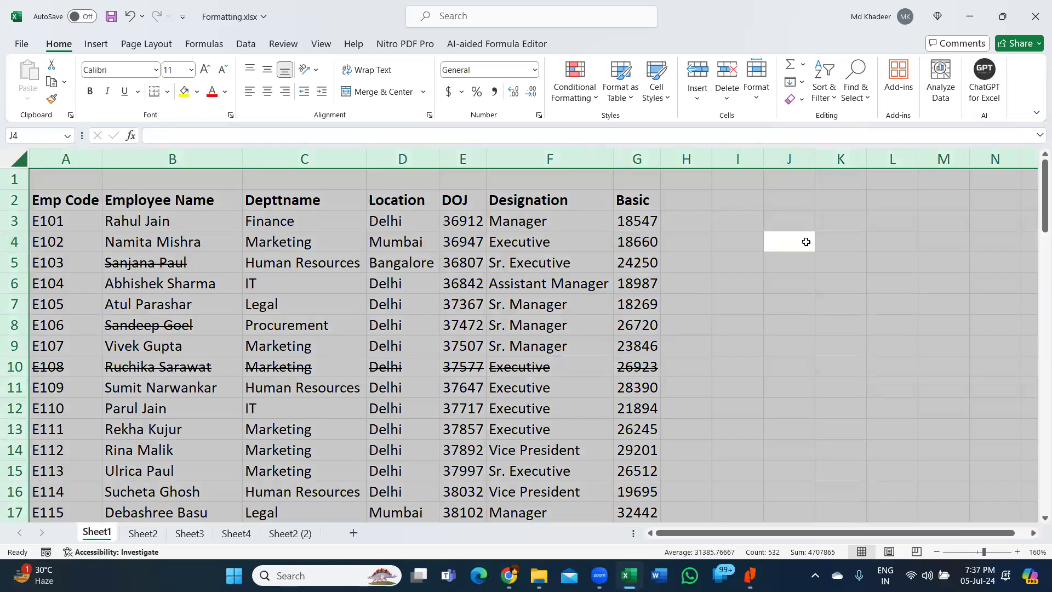
left_click(806, 241)
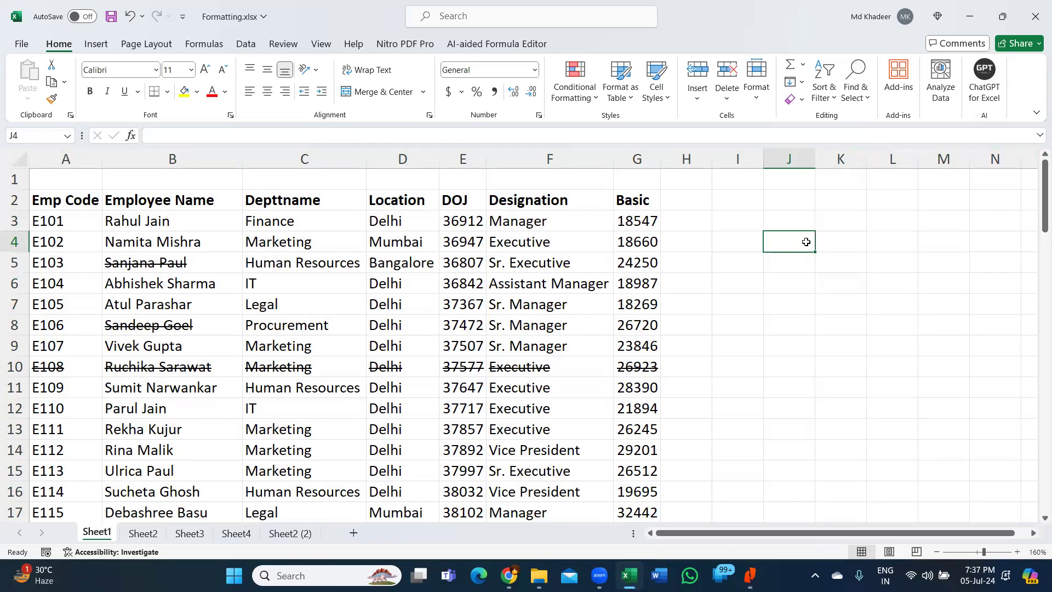
left_click(499, 368)
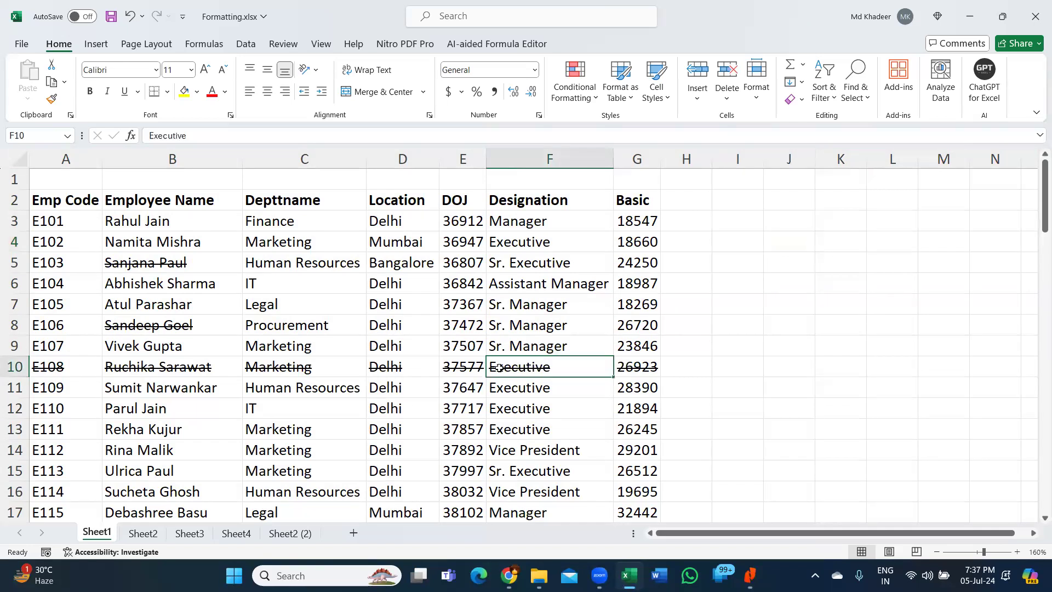
key("ctrl+a")
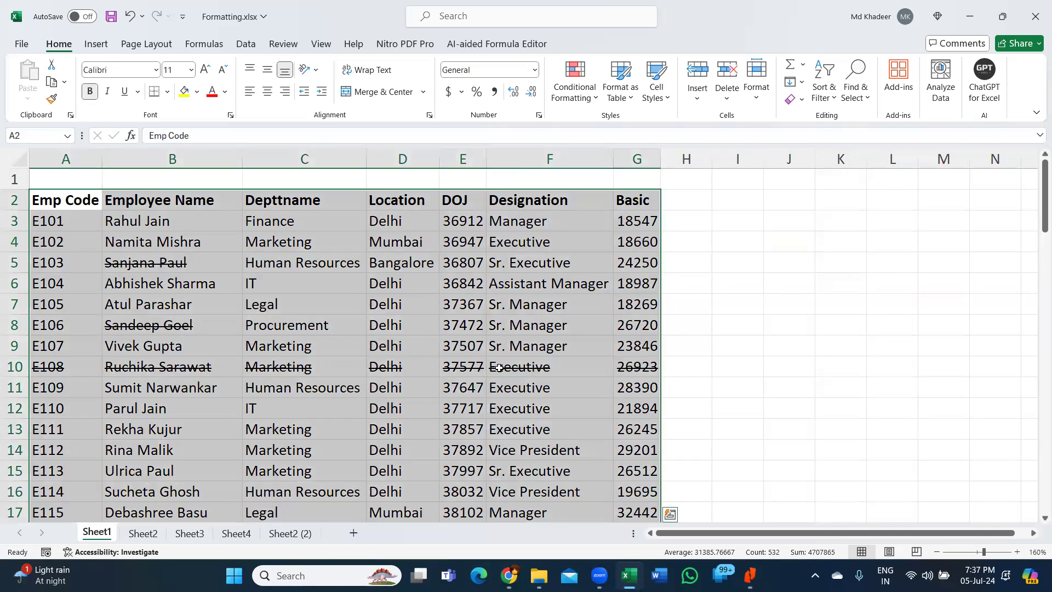
left_click(813, 291)
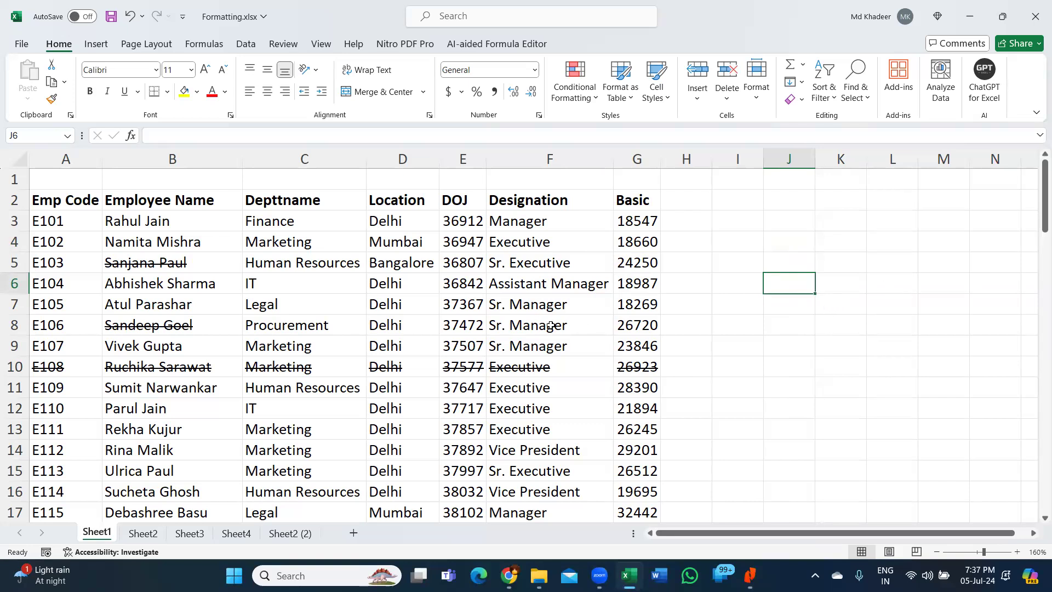
left_click(529, 330)
key("ctrl+a")
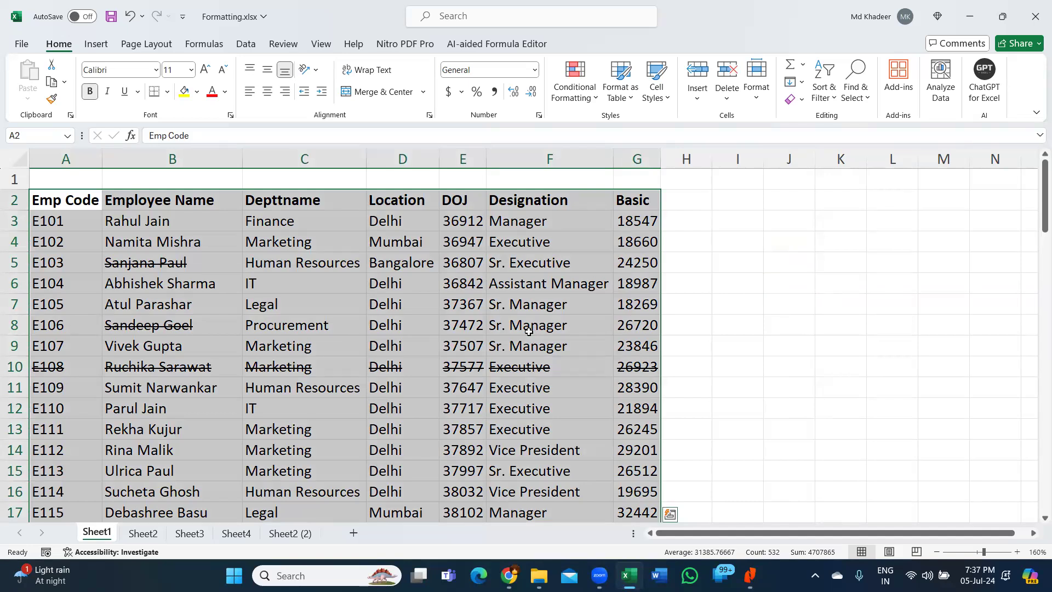
left_click(421, 326)
key("ctrl+a")
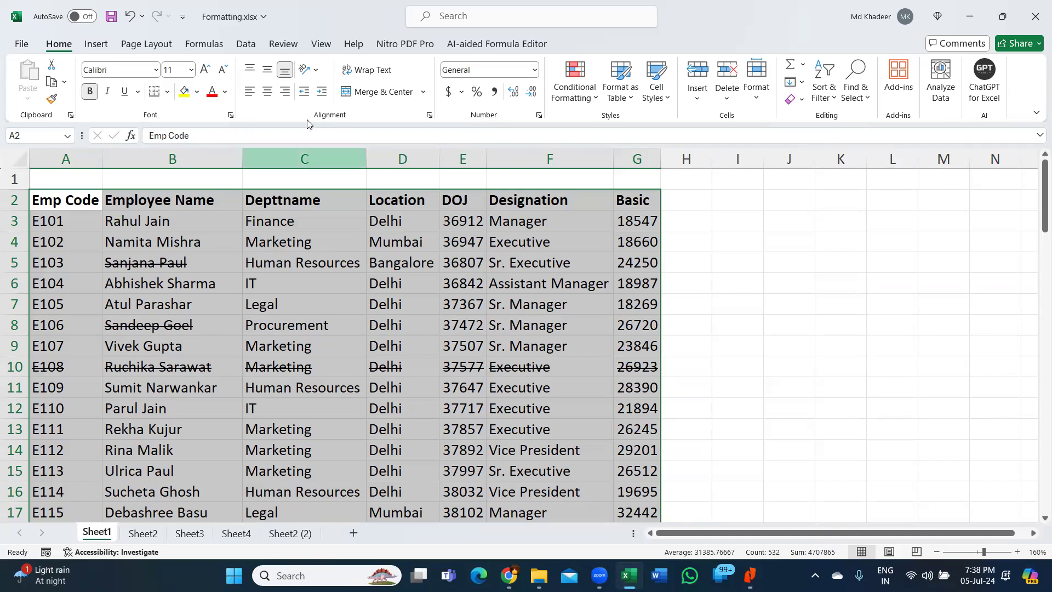
- Apply All Borders to the employee table, then reselect it and show the ribbon key hints
left_click(167, 92)
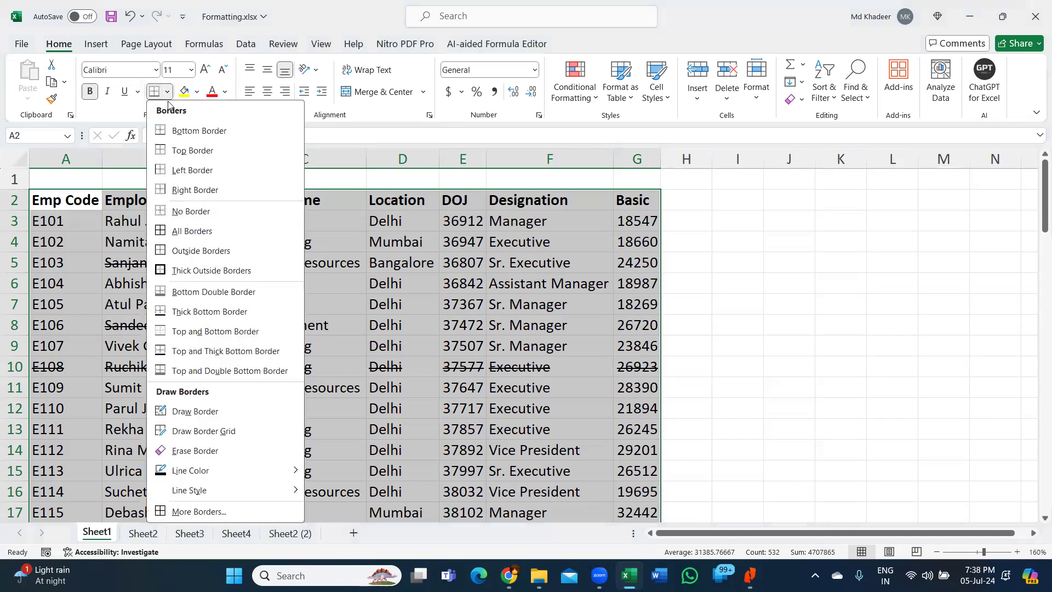
left_click(219, 236)
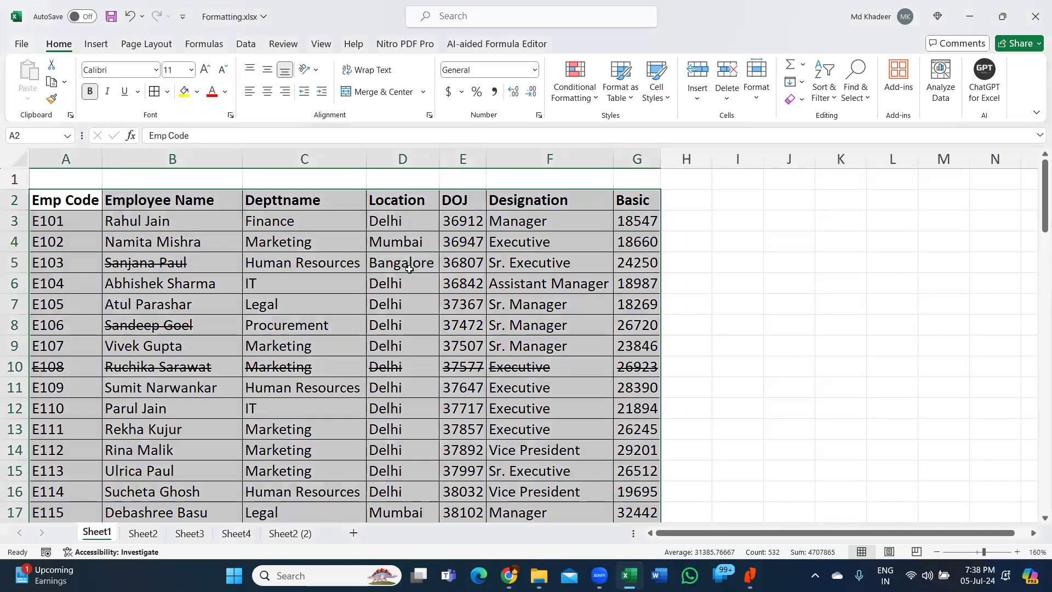
left_click(409, 269)
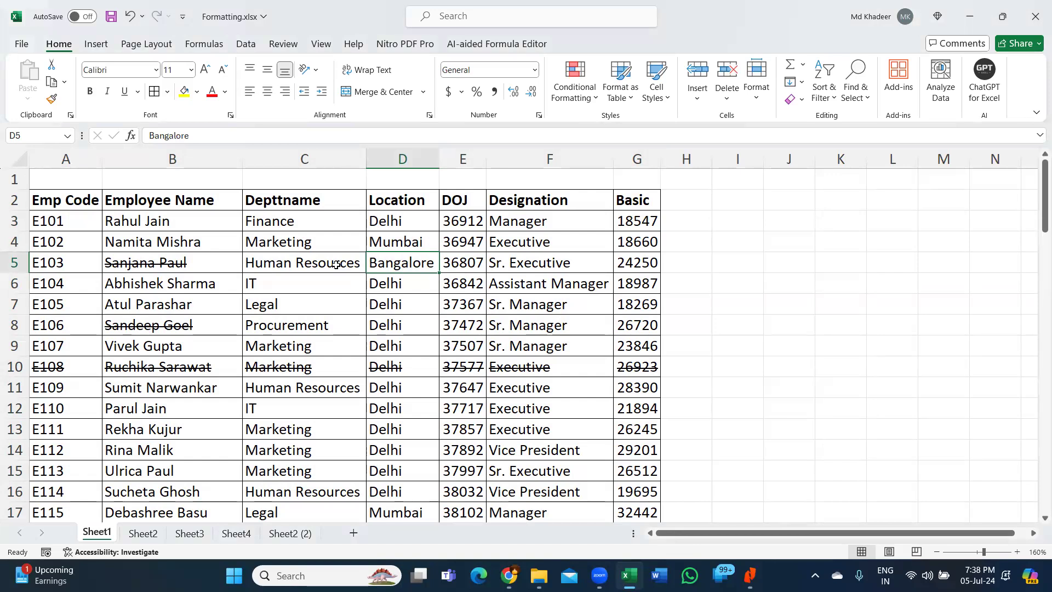
key("ctrl+a")
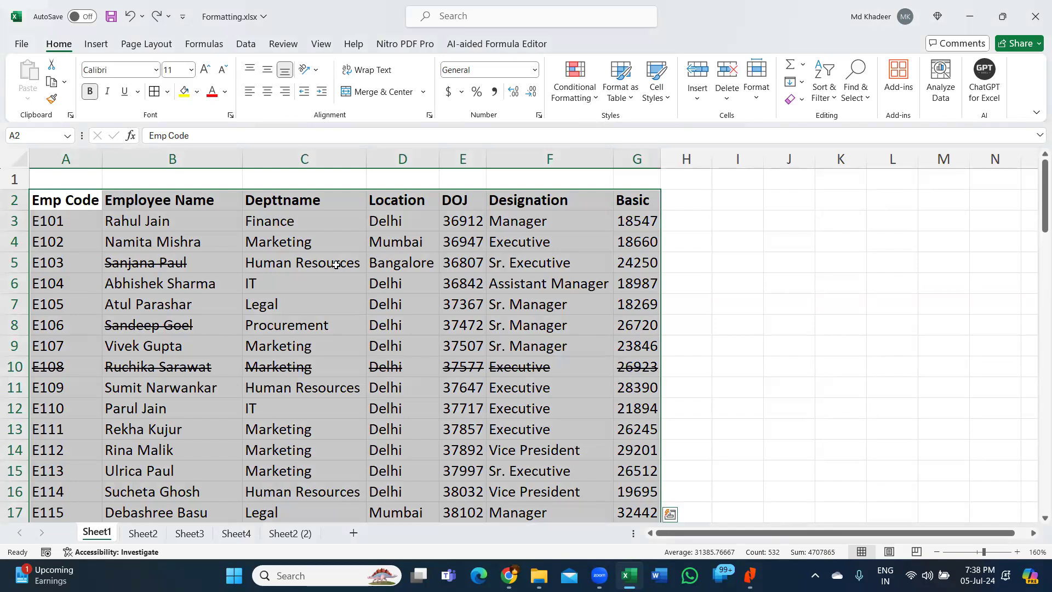
key("alt")
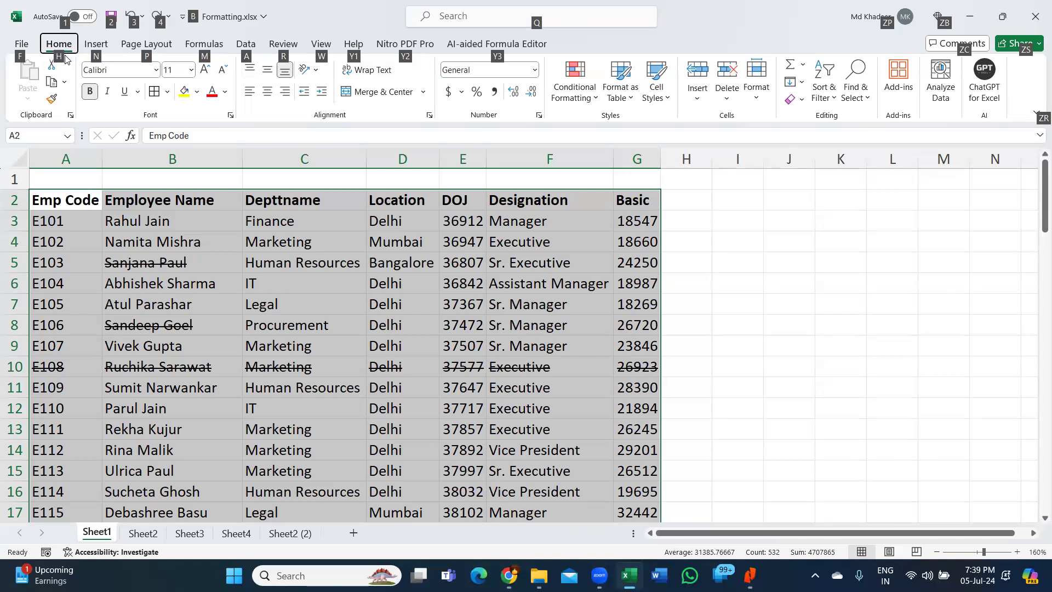
key("h")
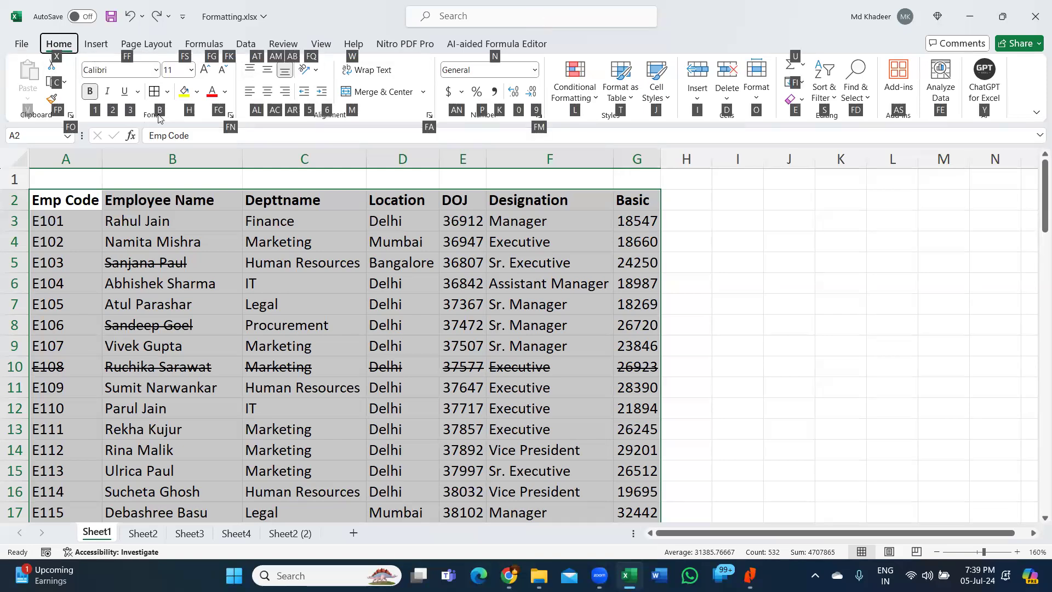
key("b")
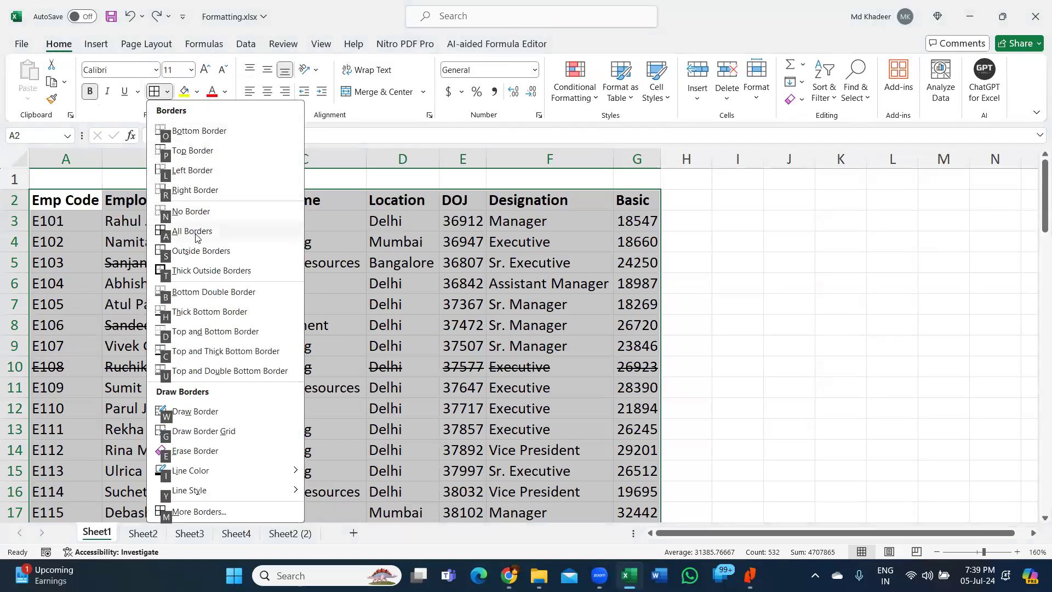
left_click(195, 235)
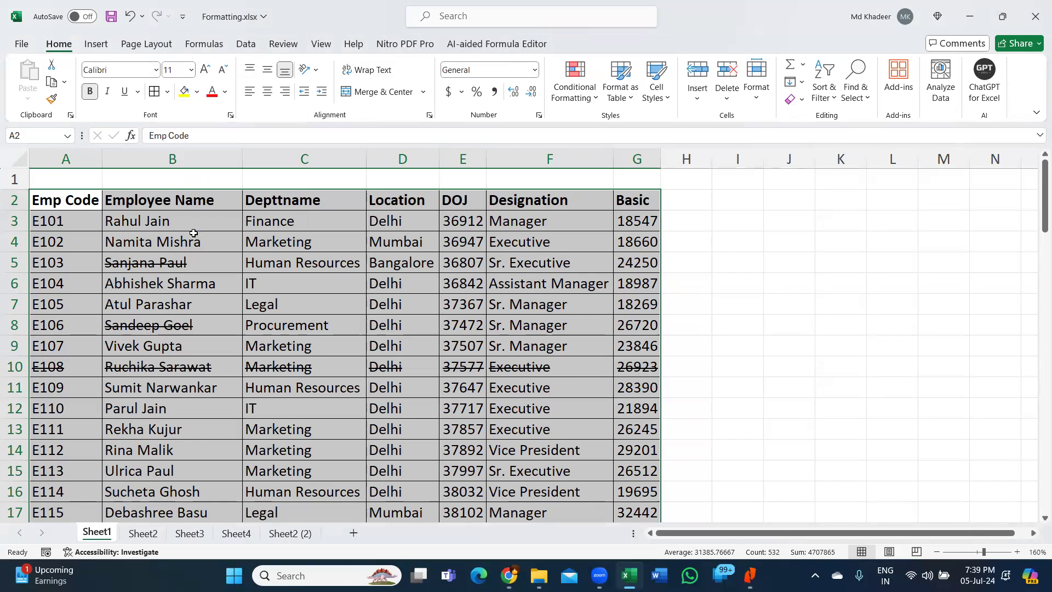
key("ctrl+z")
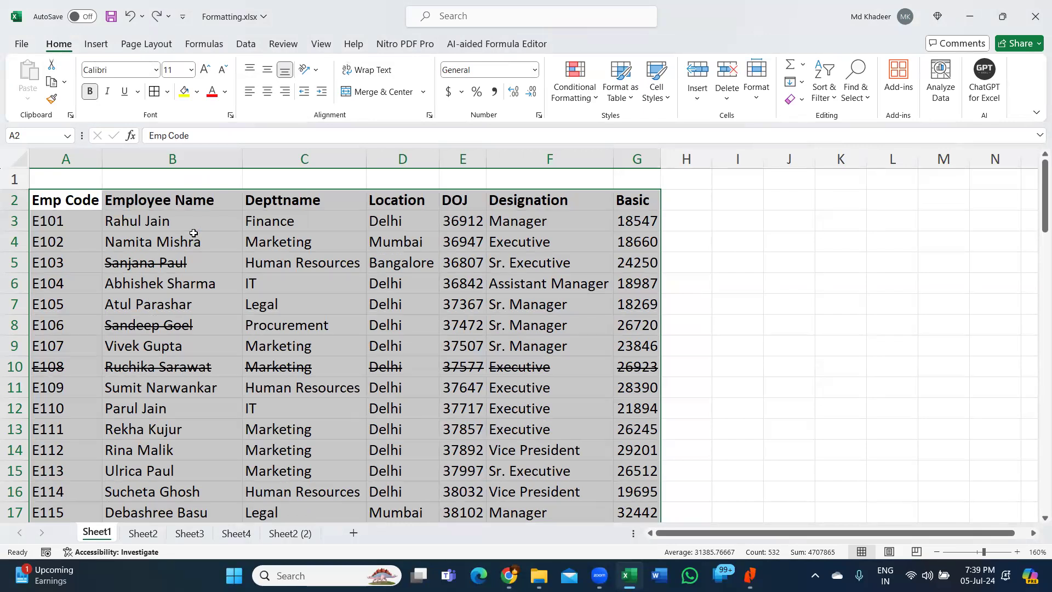
key("alt")
left_click(193, 232)
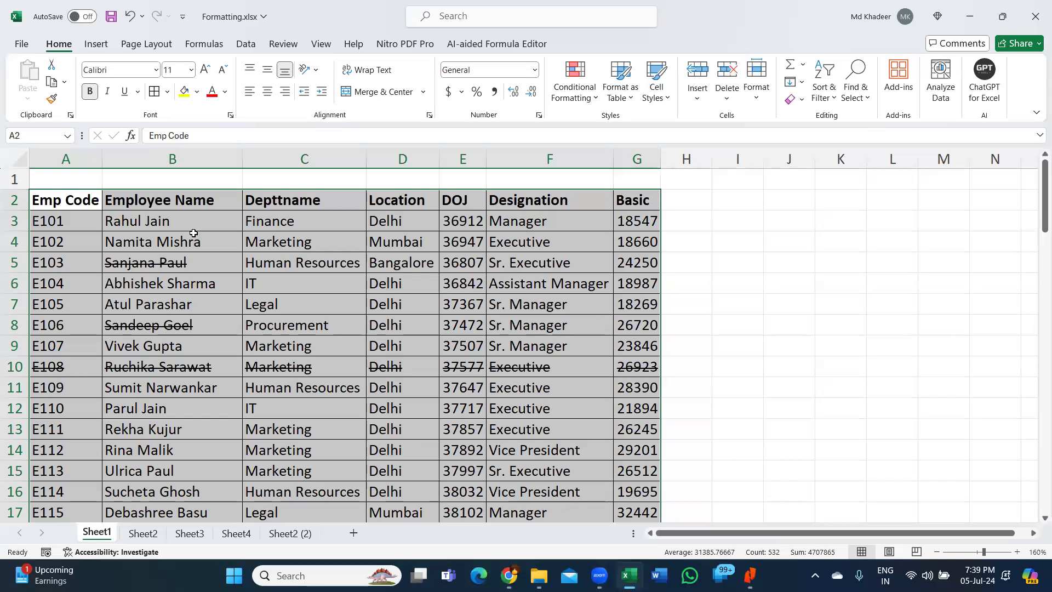
key("ctrl+z")
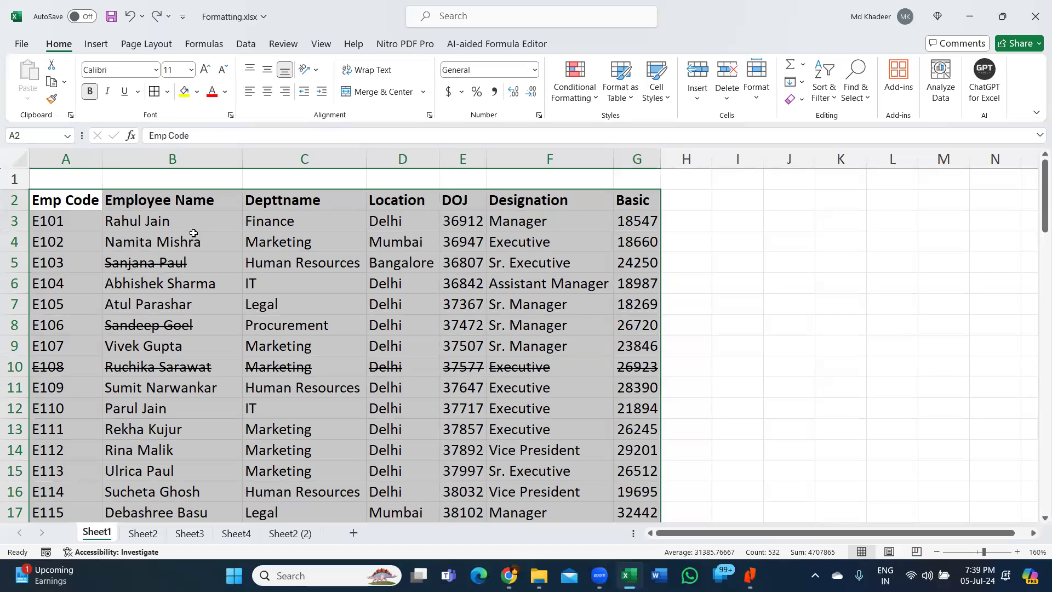
key("ctrl+y")
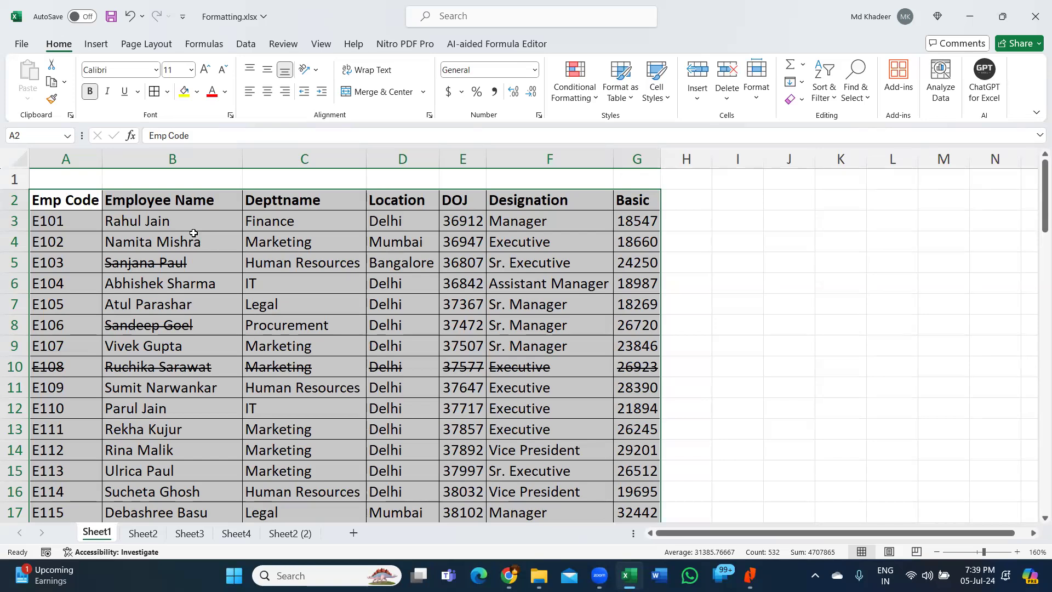
- Enter the bold note 'Alt H B A' in J2
left_click(786, 205)
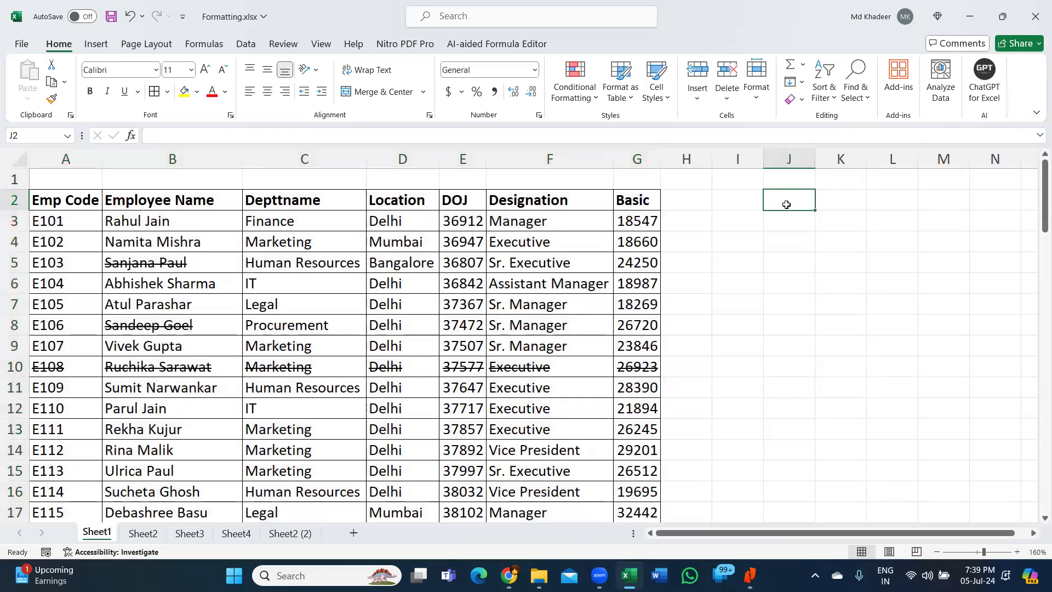
type("Alt H")
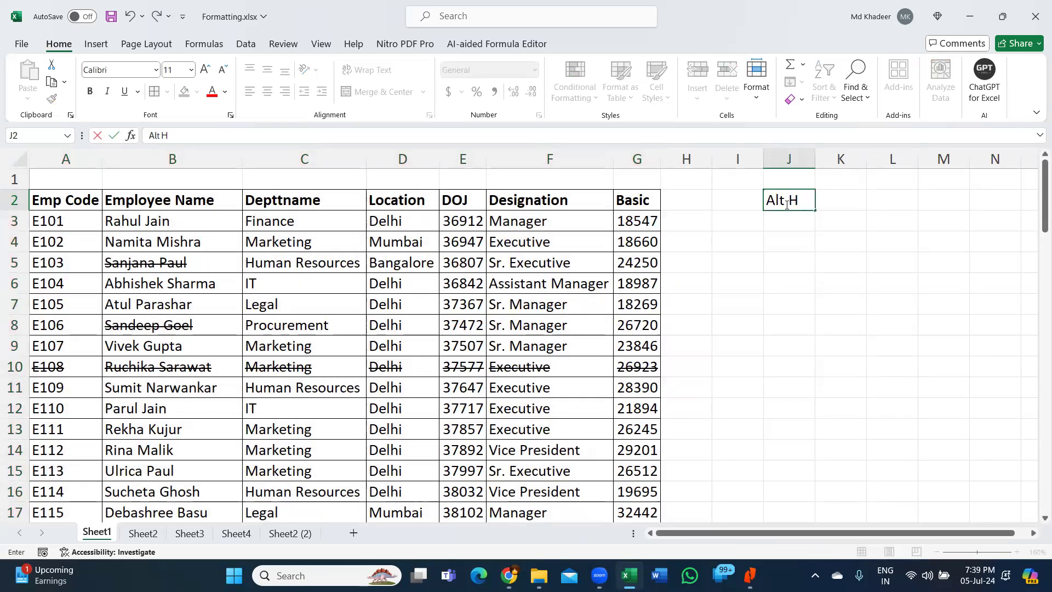
type(" B A")
key("ctrl+b")
key("Return")
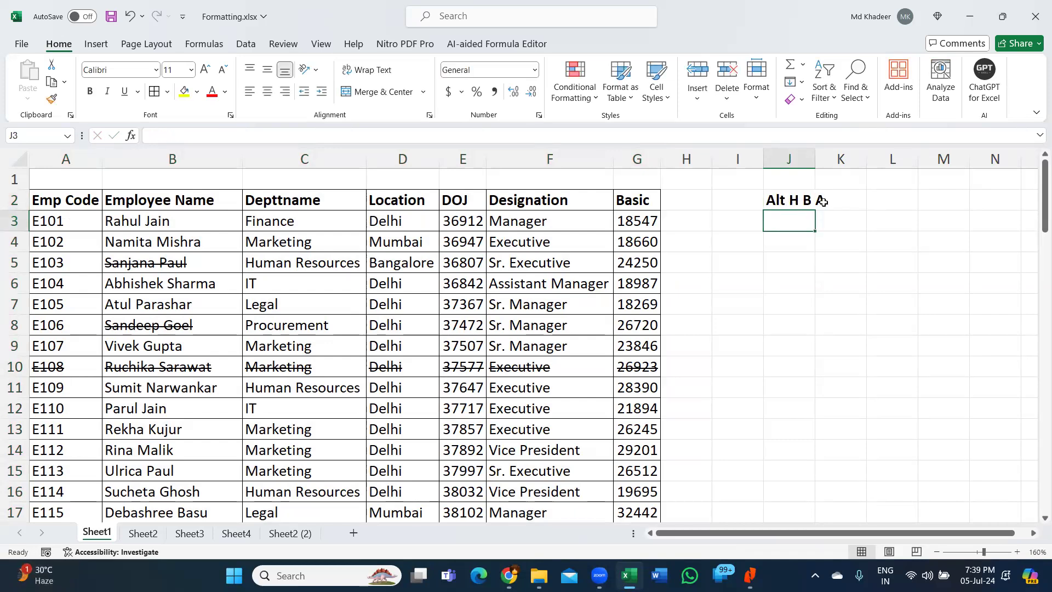
- Select the employee table and apply All Borders with the Alt H B A shortcut
left_click(349, 306)
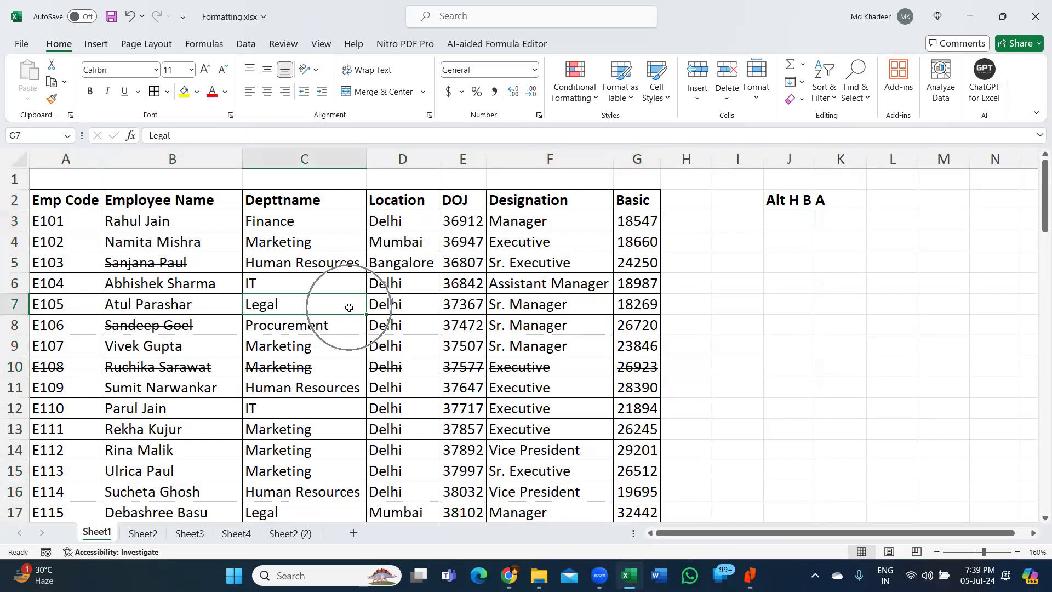
key("ctrl+a")
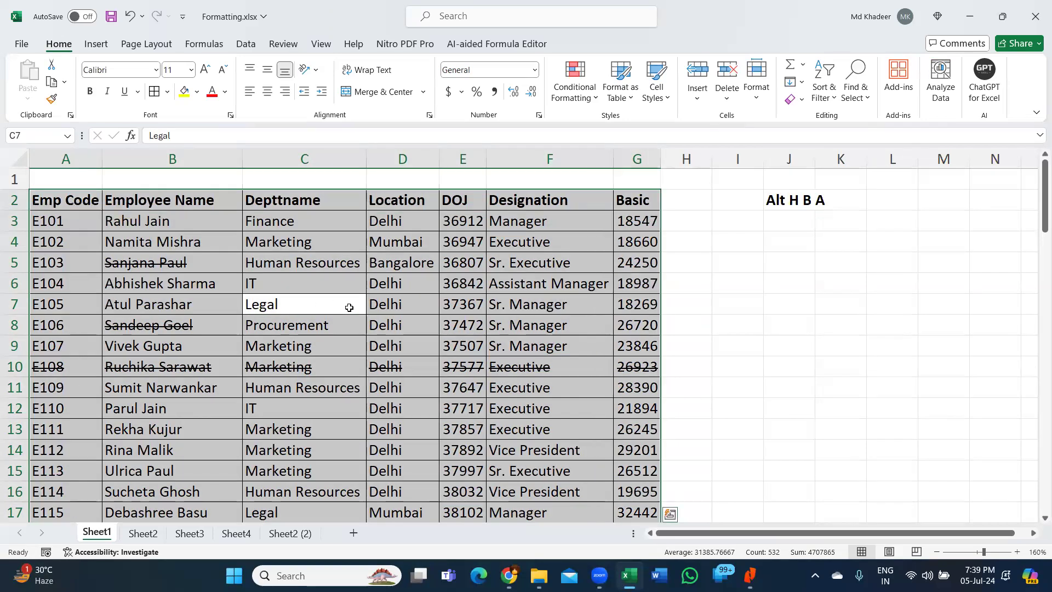
key("alt+h")
key("b")
key("a")
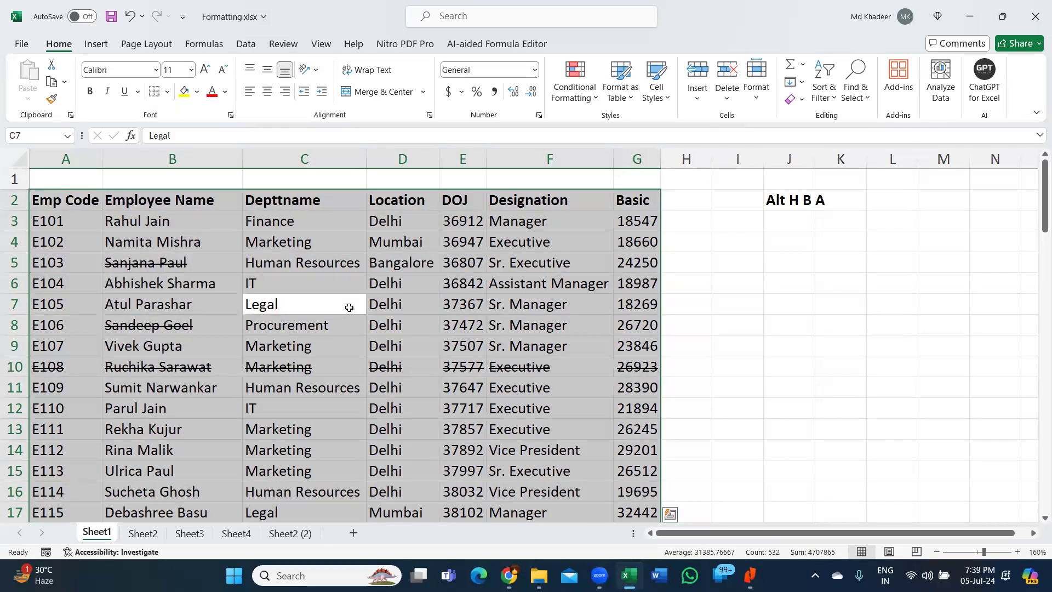
- Briefly open the Cell Styles gallery, close it, and reselect the whole table
key("alt")
key("h")
key("j")
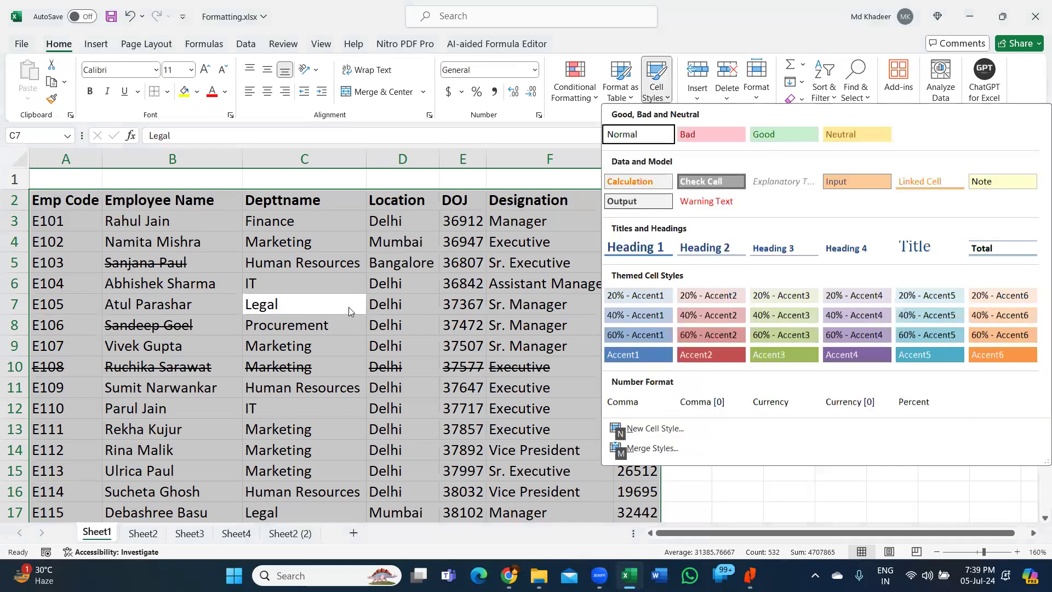
key("Escape")
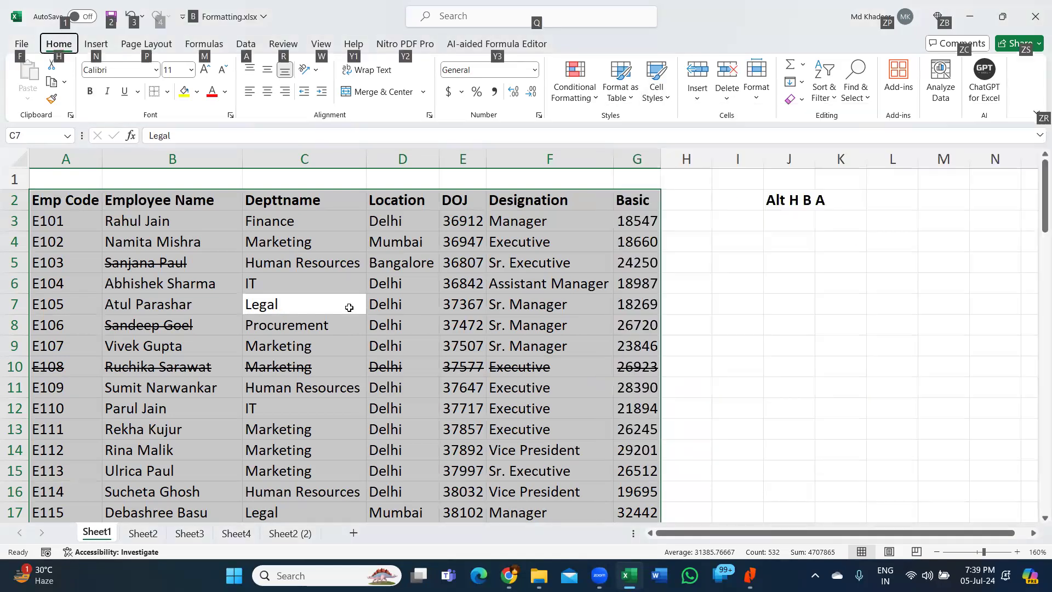
left_click(322, 285)
key("Escape")
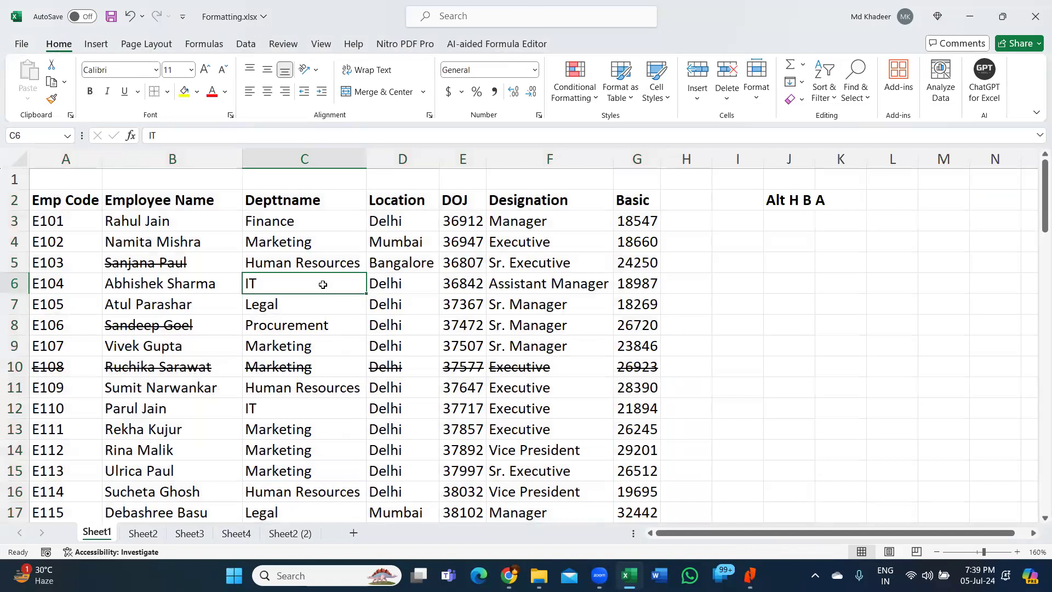
key("ctrl+a")
- Open the Borders dropdown with the Alt, H, B key sequence
key("alt")
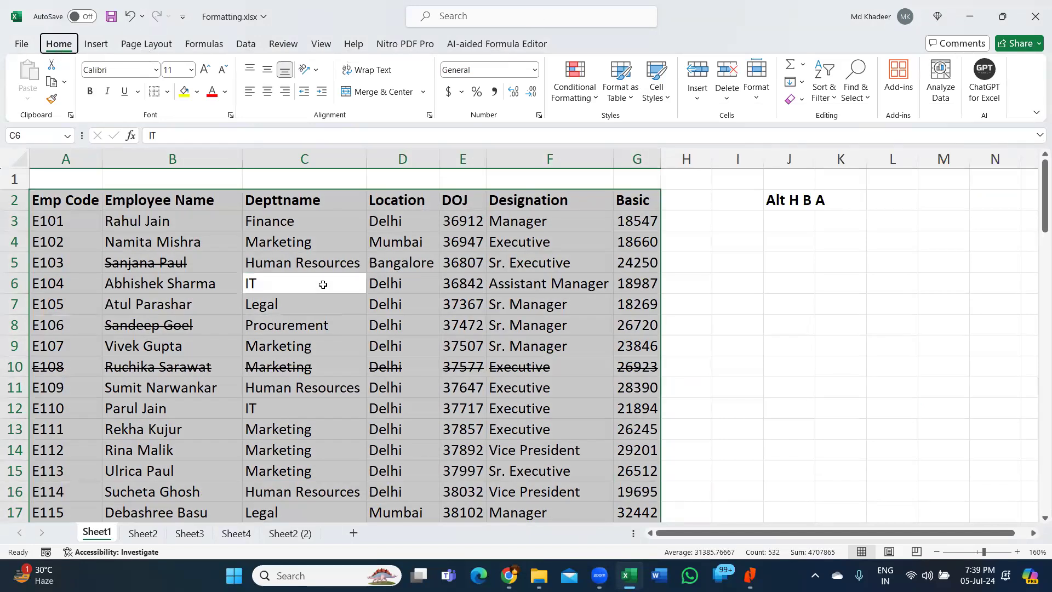
key("Escape")
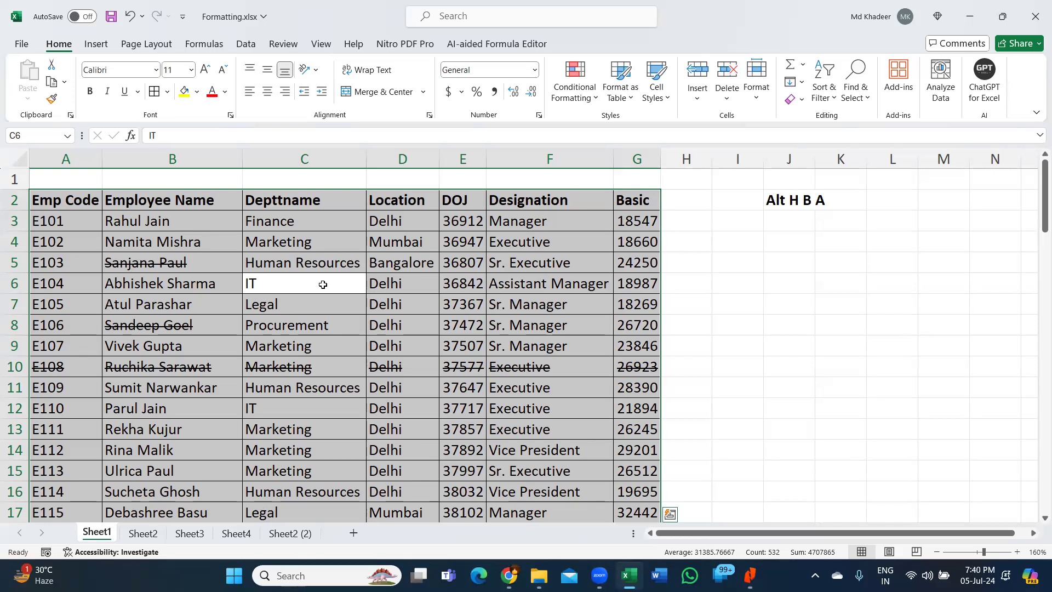
key("alt")
key("h")
key("b")
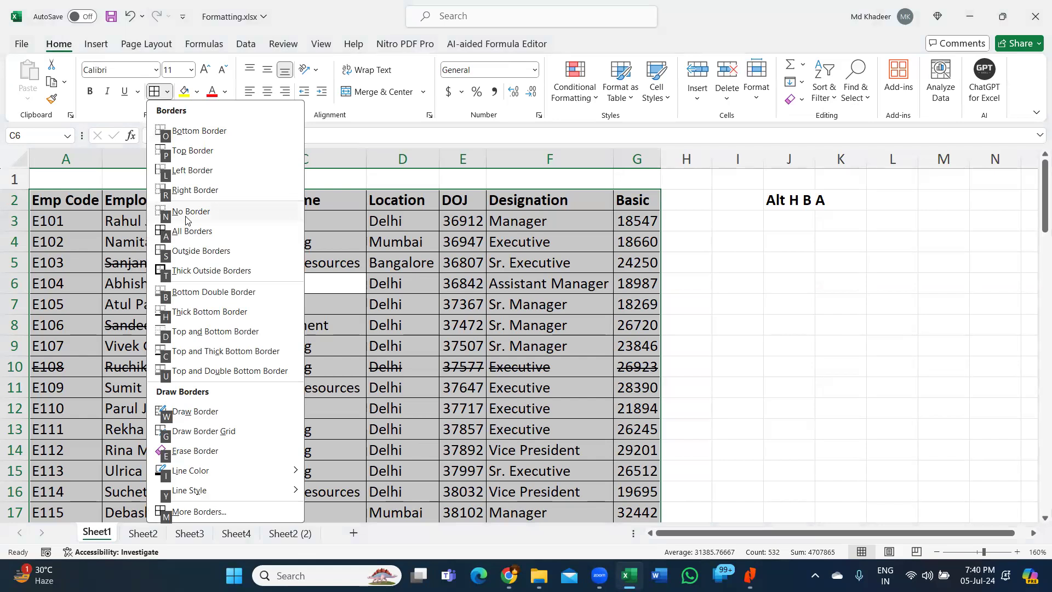
- Apply All Borders to the table and add the note 'Alt H B N' in J3
key("a")
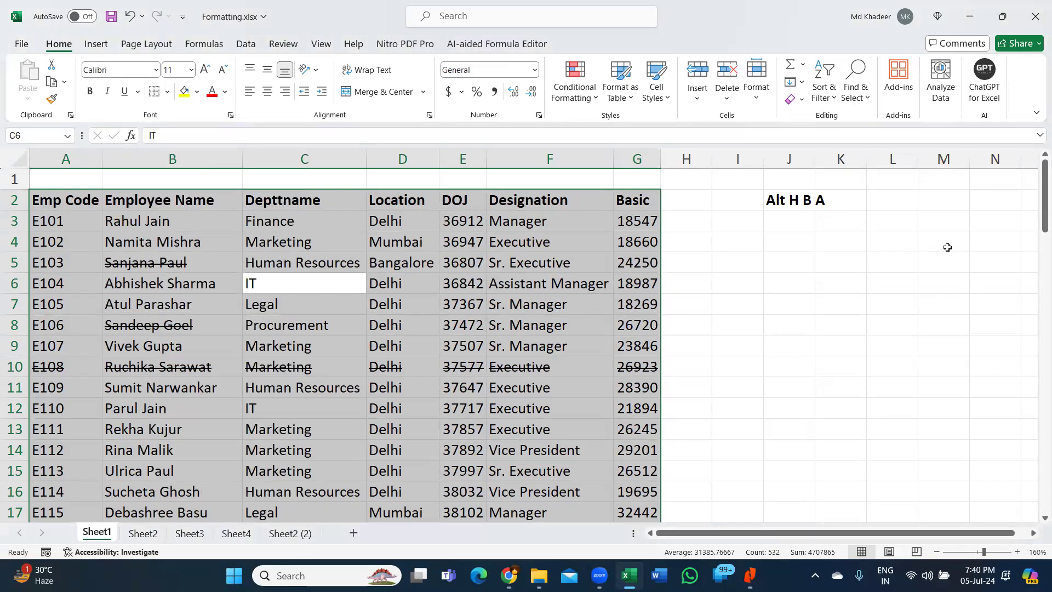
left_click(782, 224)
type("Al")
key("BackSpace")
type("t H B ")
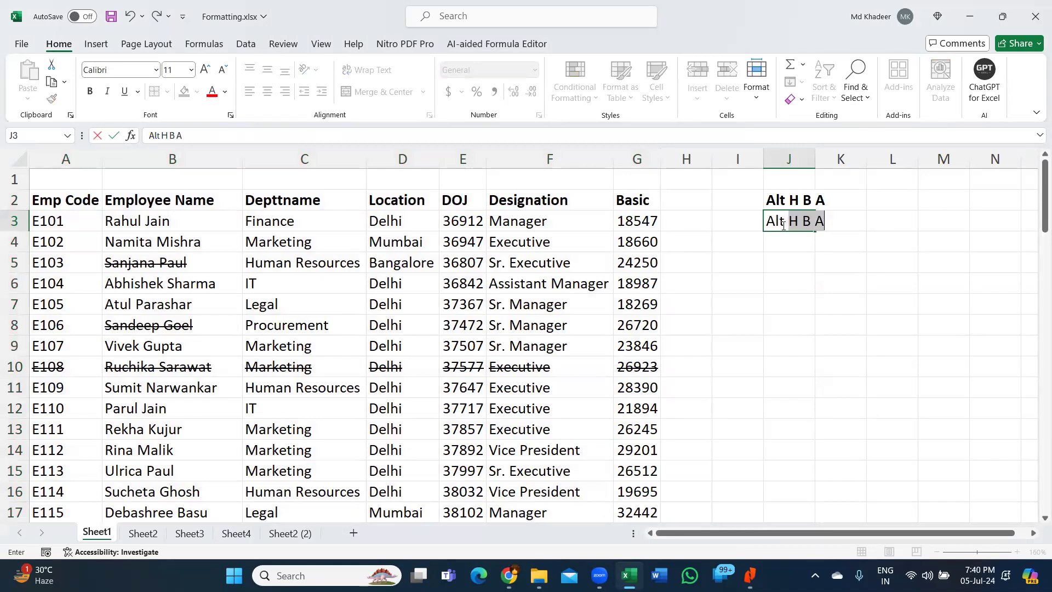
type("N")
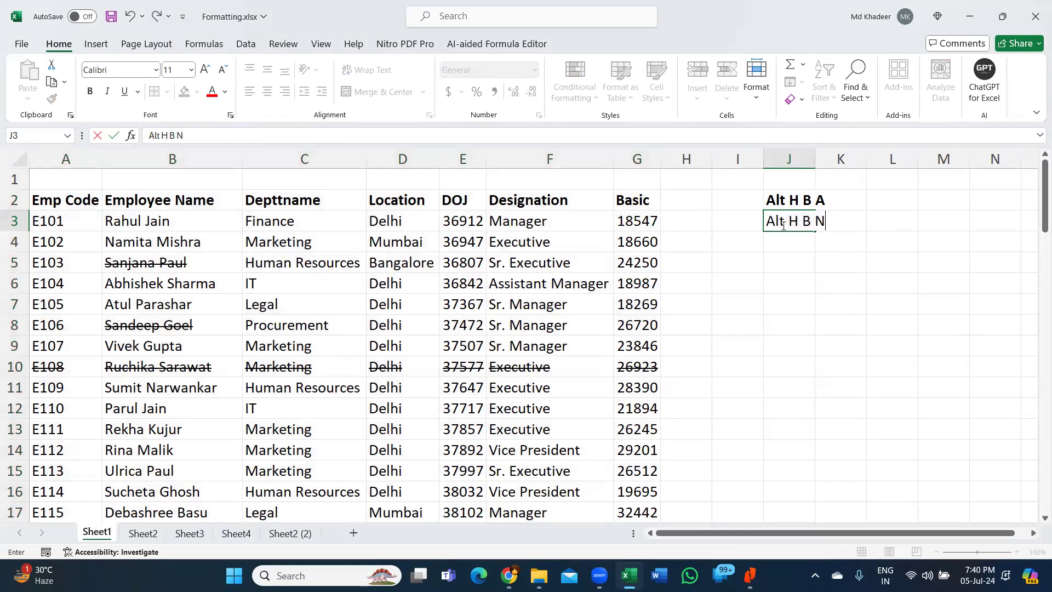
key("Return")
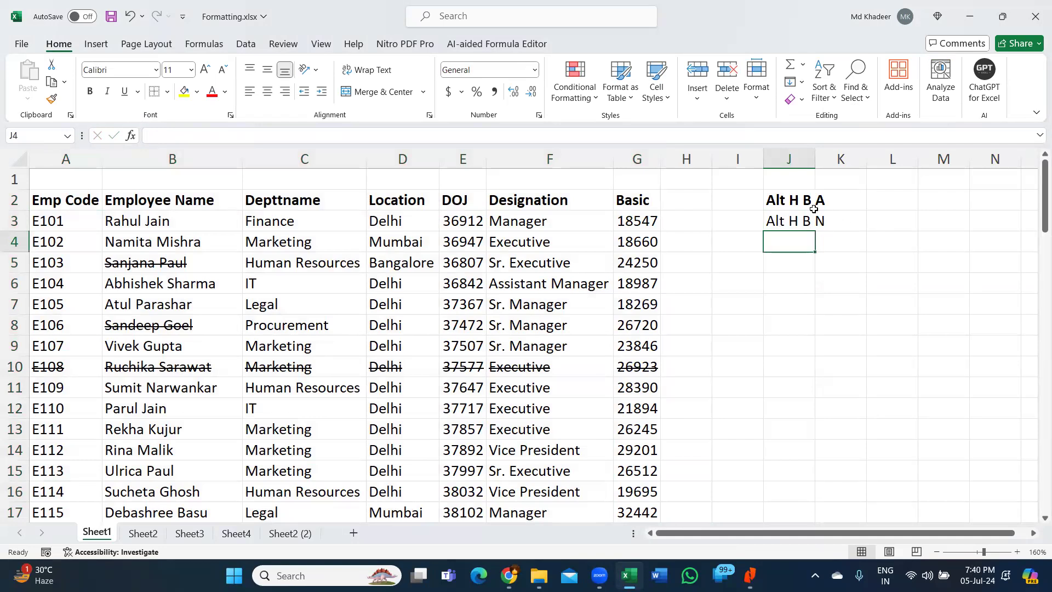
- Review the J2 and J3 notes, then reselect the whole employee table
left_click(811, 208)
left_click(805, 221)
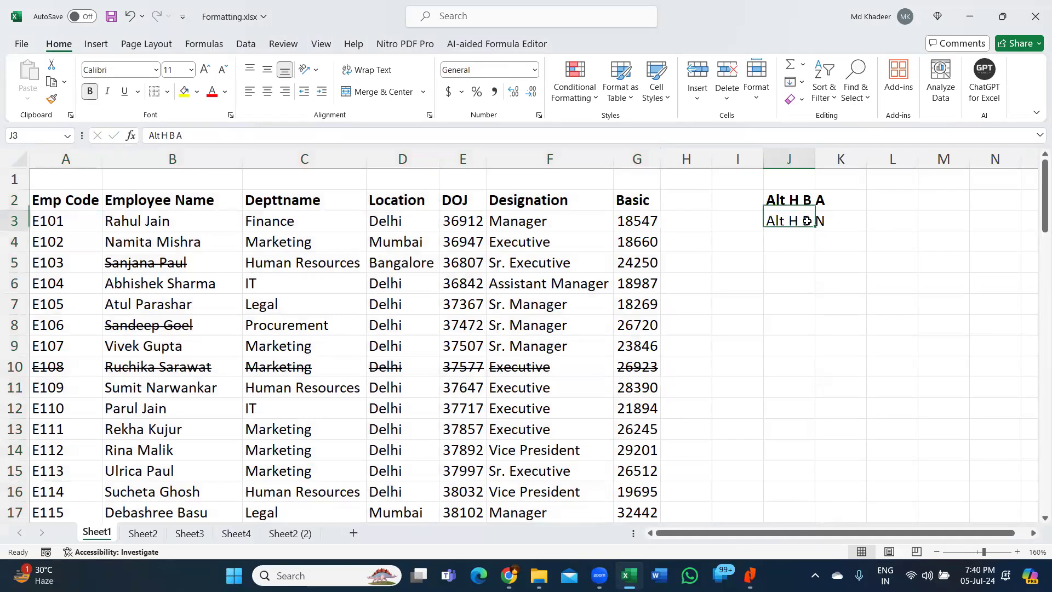
left_click(465, 343)
key("ctrl+a")
key("alt")
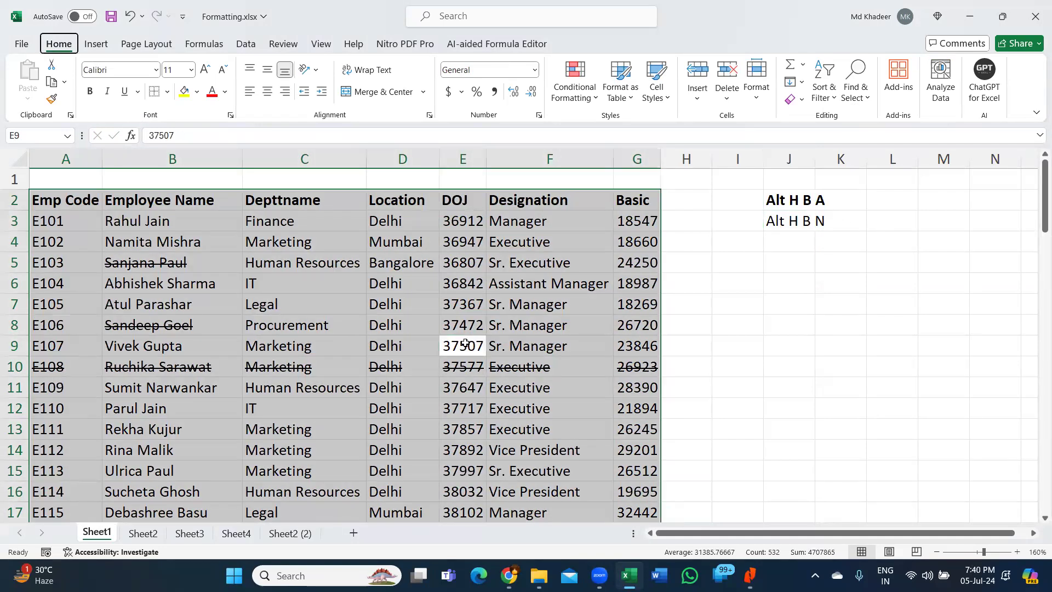
key("alt")
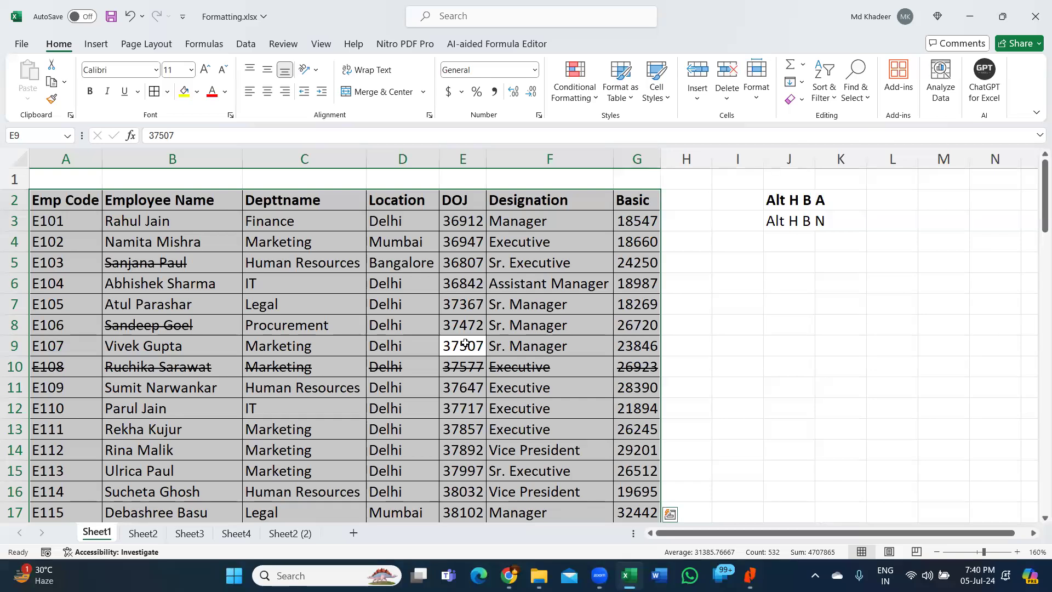
- Widen column J to fit the shortcut notes, then reselect the employee table
left_click_drag(816, 164, 842, 164)
left_click(806, 224)
left_click_drag(805, 226, 802, 227)
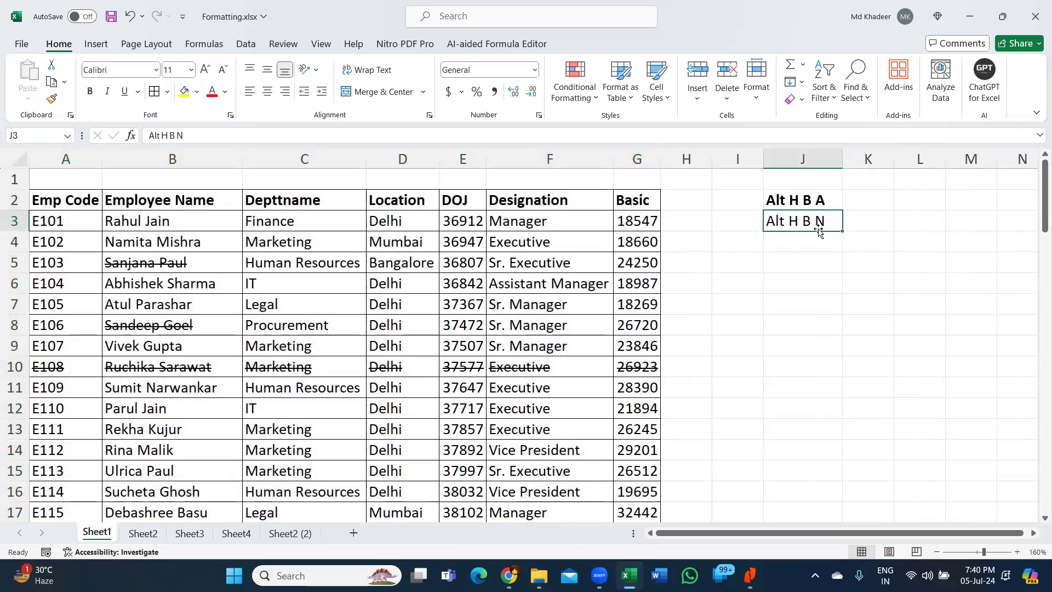
left_click(431, 319)
key("ctrl+a")
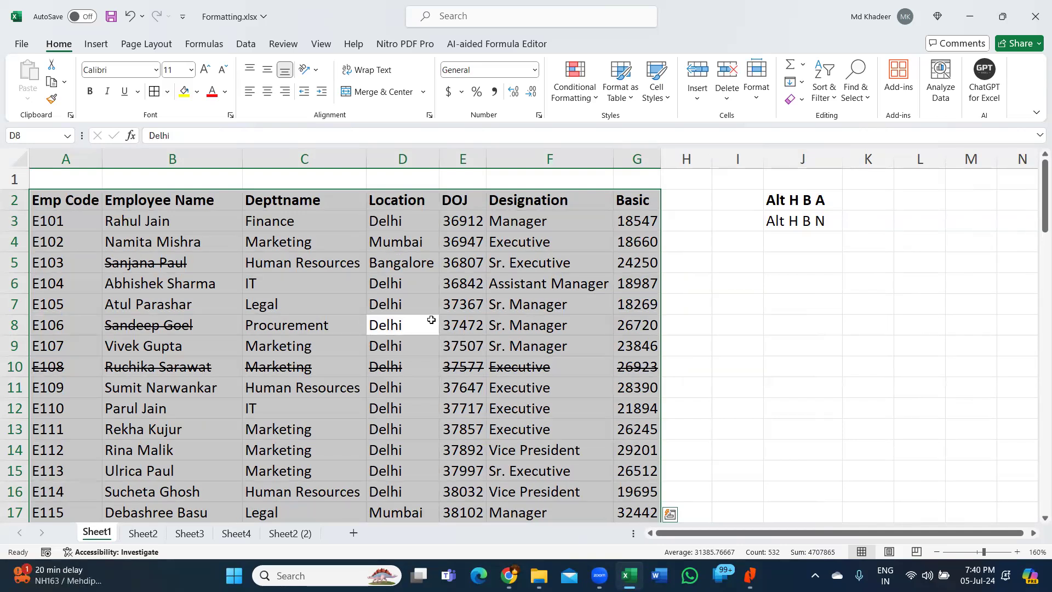
- Type 'ctrl Shift _' into K3, then select and deselect the employee table
left_click(872, 226)
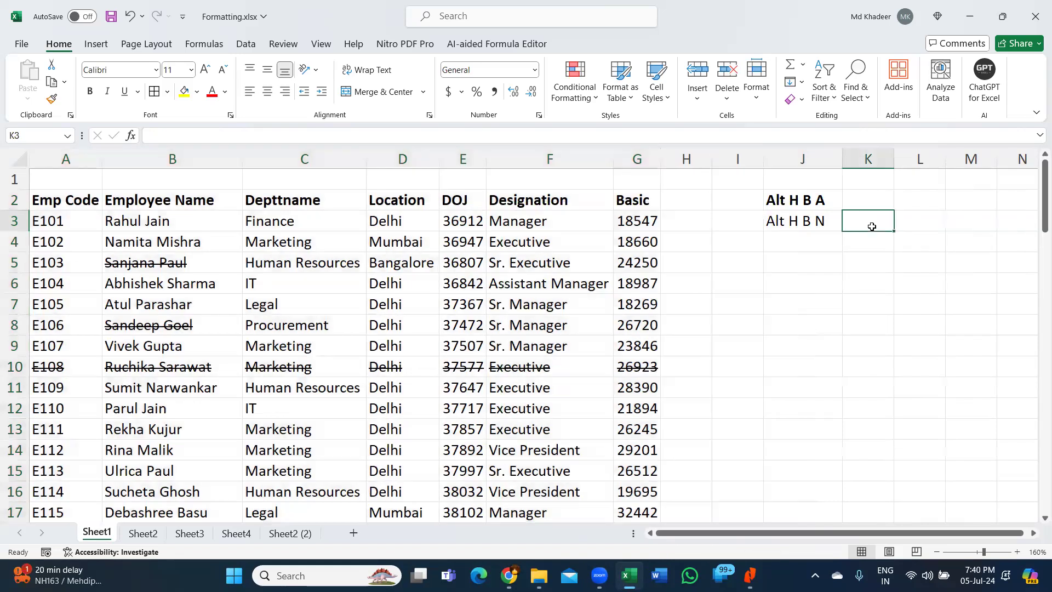
type("ctrl Shift ")
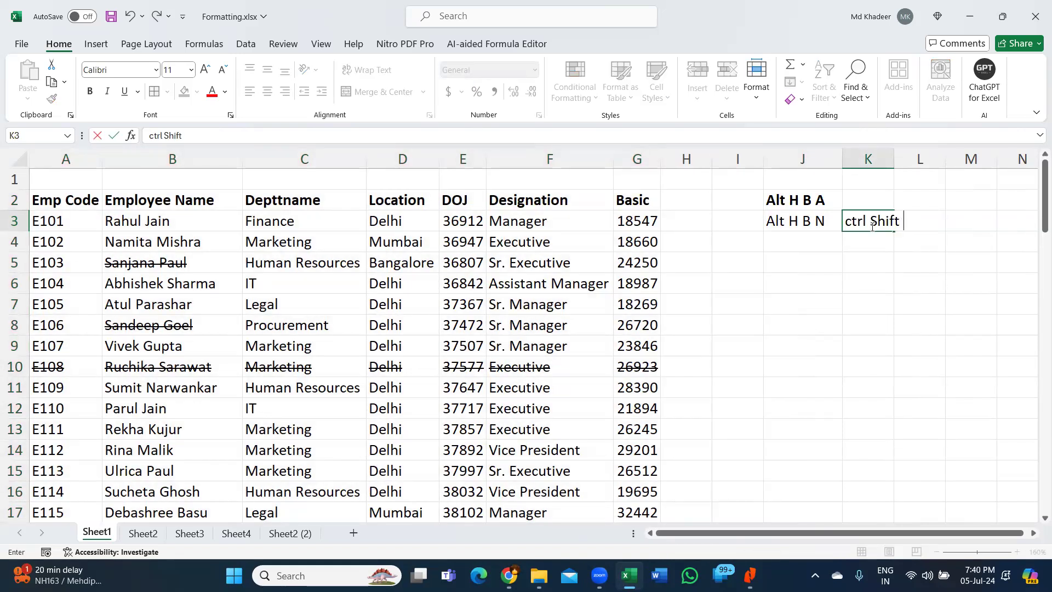
type("_")
key("Return")
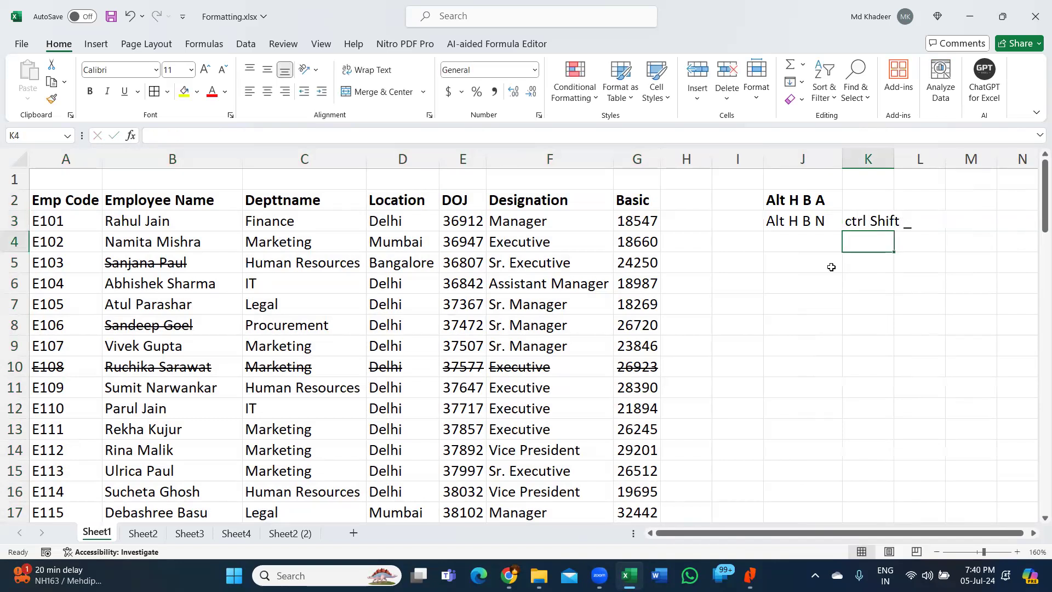
left_click(607, 278)
key("ctrl+a")
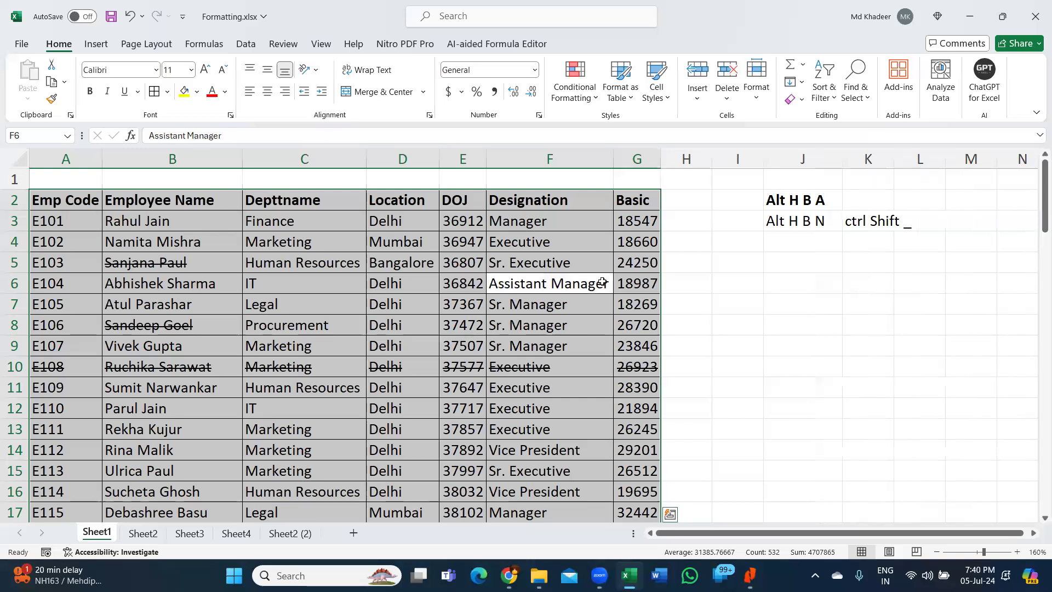
left_click(421, 290)
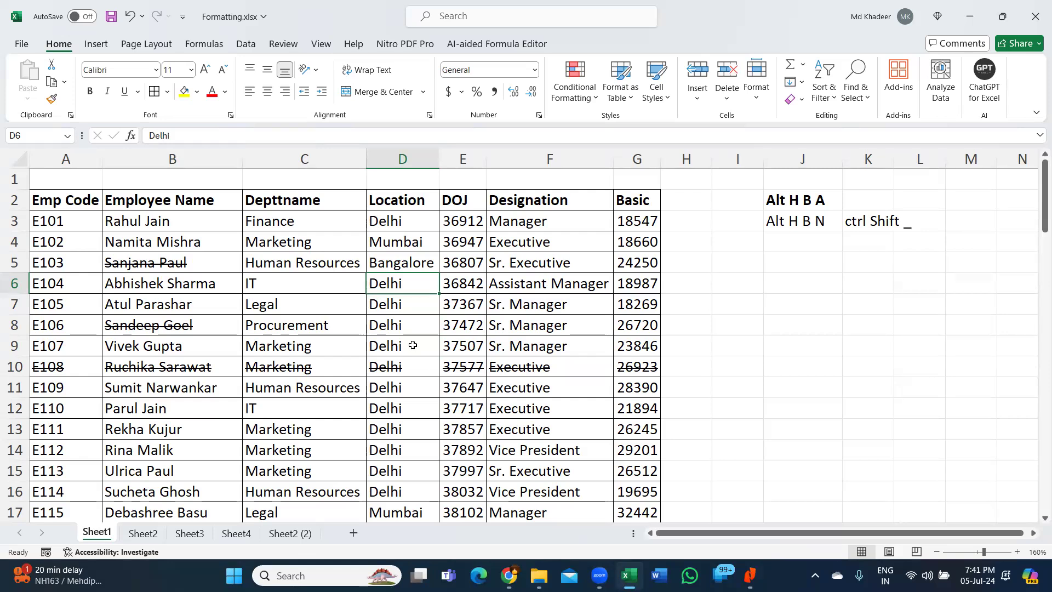
- Fill the header row A2:G2, Emp Code through Basic, with yellow
left_click_drag(69, 201, 641, 207)
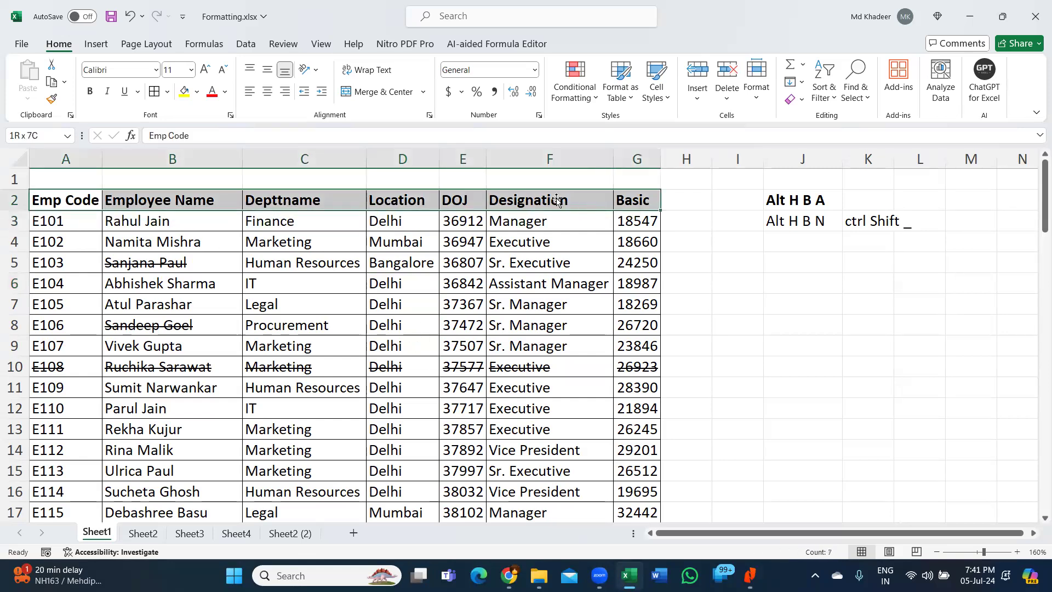
left_click(186, 92)
left_click(597, 299)
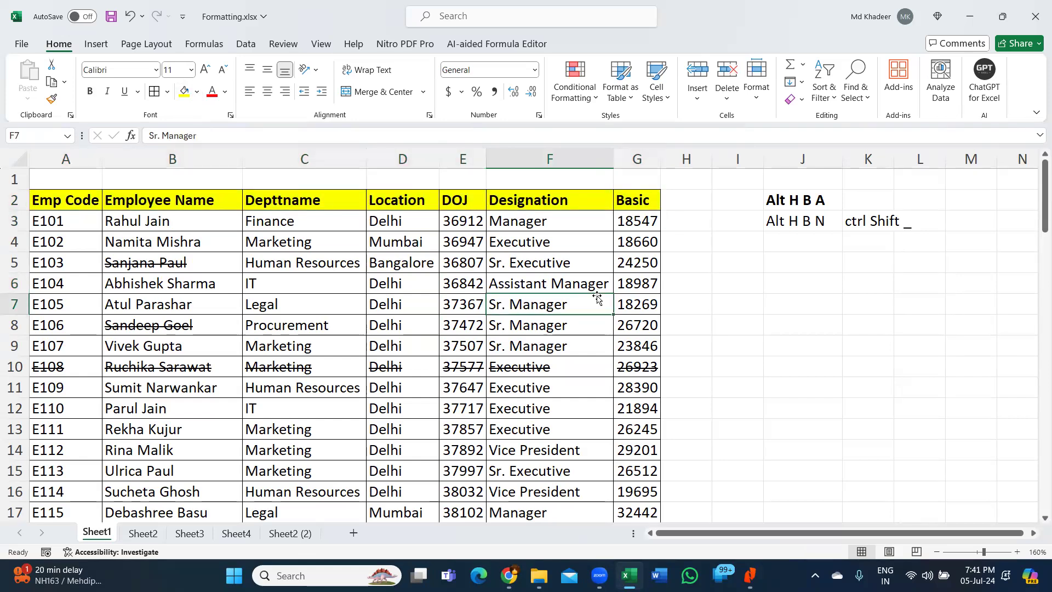
- Try selecting the row above the table and the Basic values, ending on G3
left_click_drag(60, 180, 651, 178)
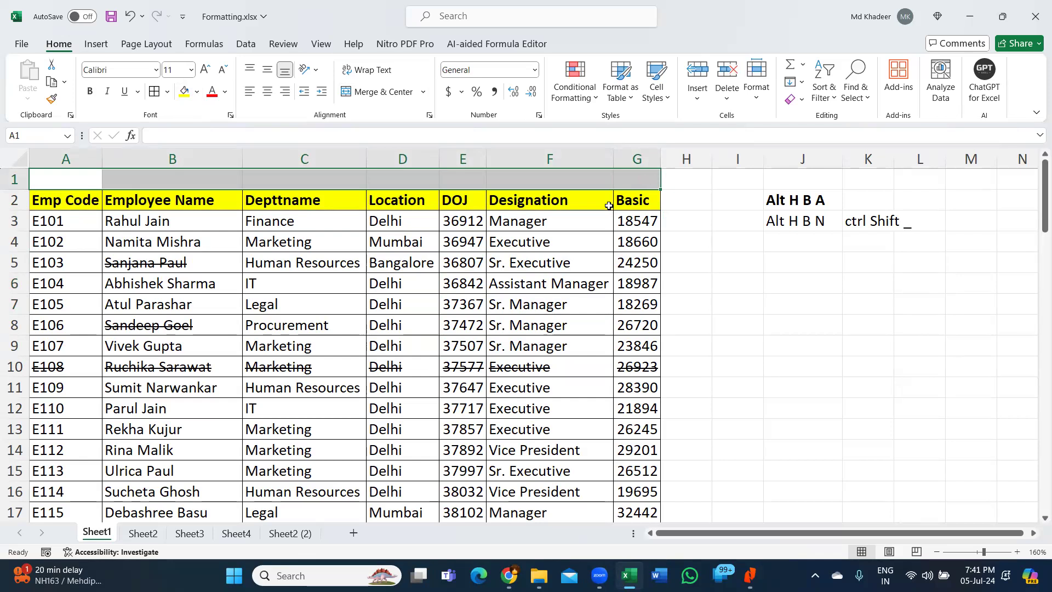
left_click_drag(645, 222, 658, 394)
left_click(638, 227)
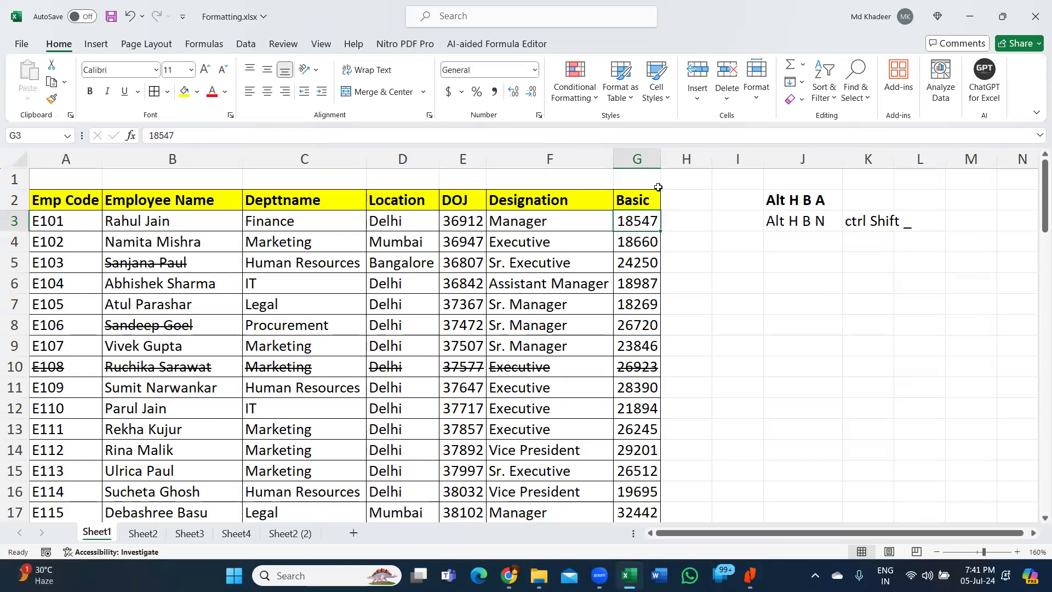
left_click_drag(661, 158, 695, 157)
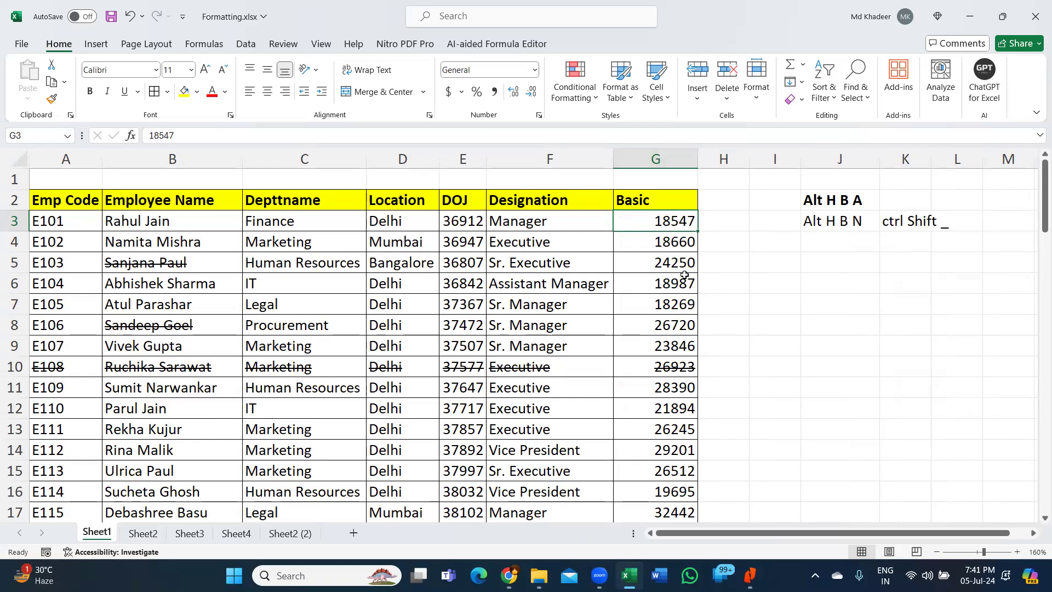
left_click(672, 159)
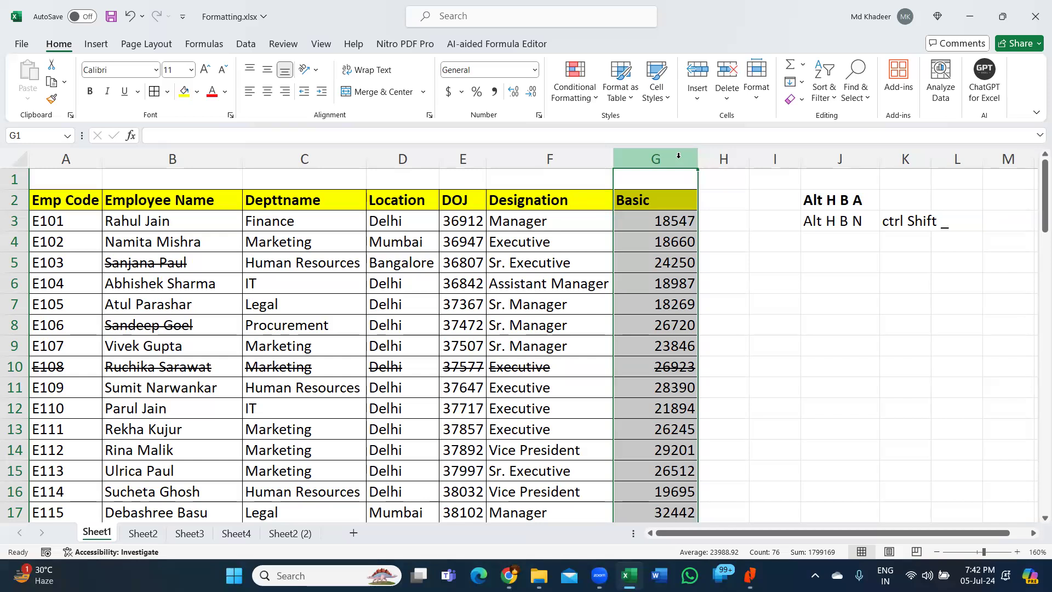
left_click(671, 201)
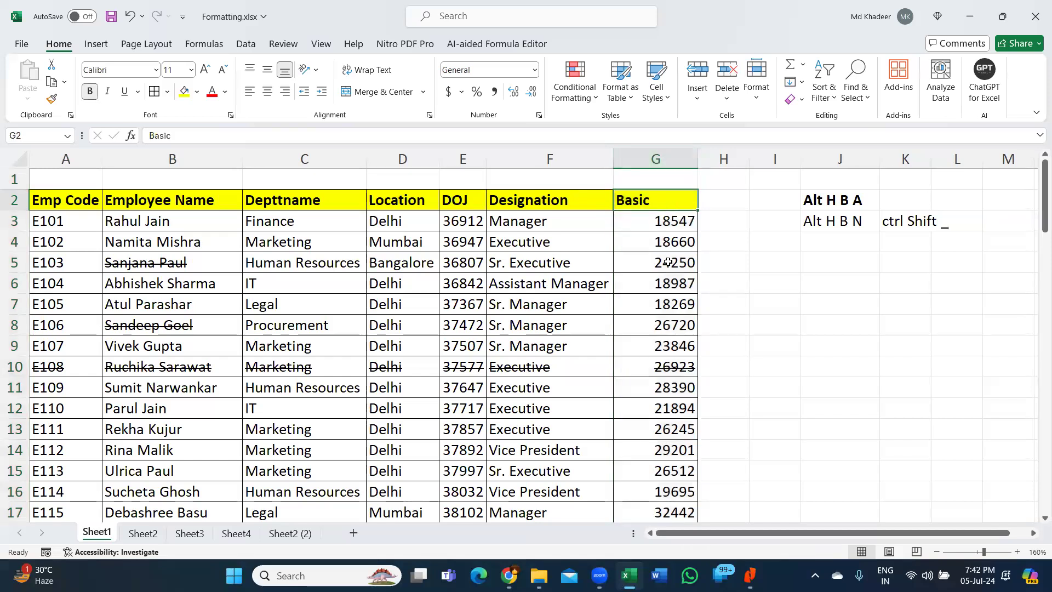
- Select the Basic values G3:G77 from G3 using Ctrl+Shift+Down
scroll(667, 263, "down", 20)
scroll(677, 273, "up", 2)
left_click(662, 157)
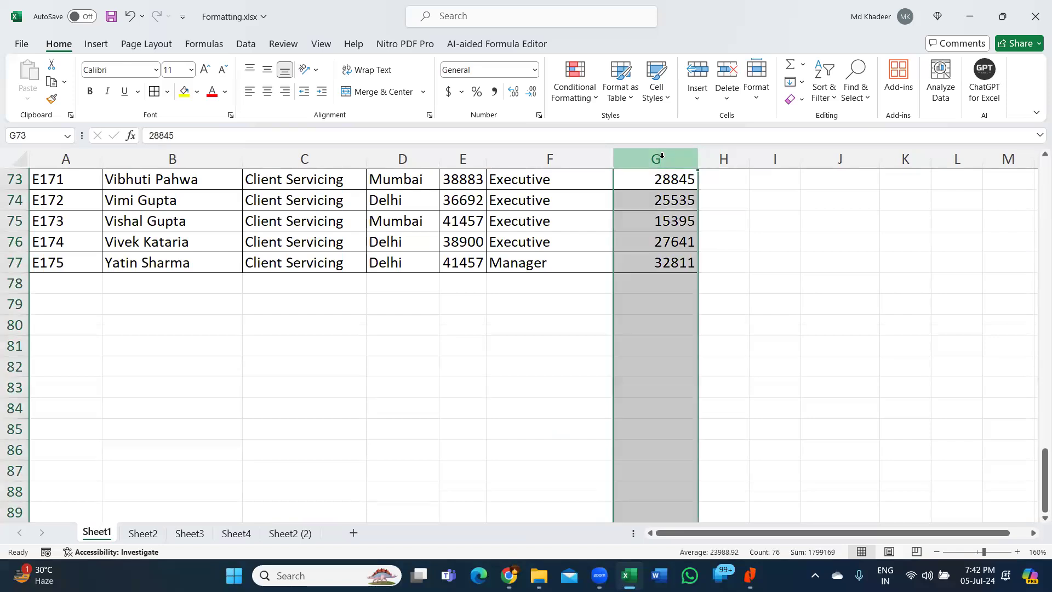
scroll(679, 284, "down", 20)
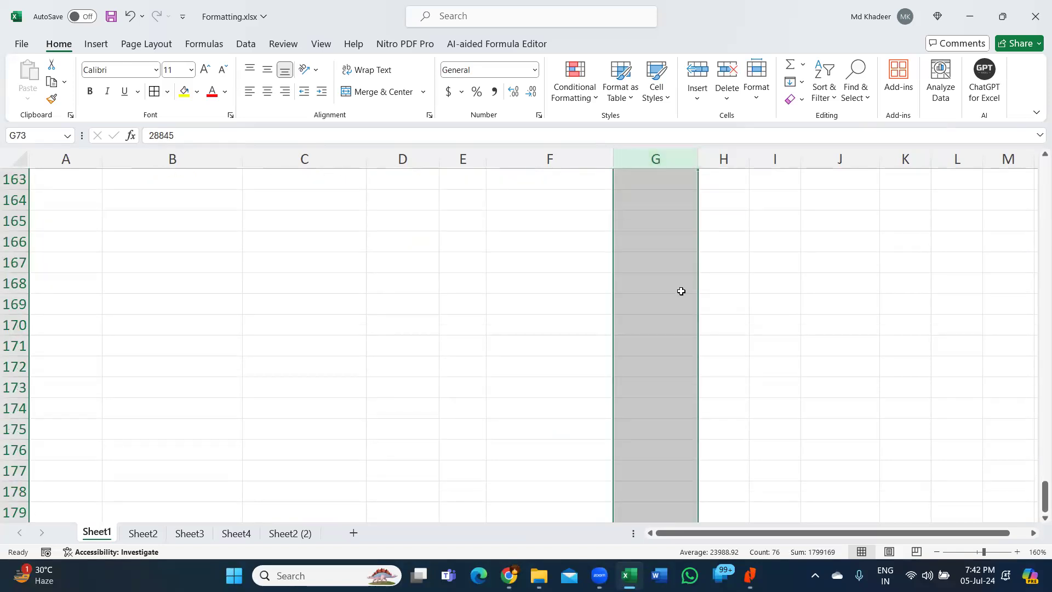
scroll(681, 291, "up", 20)
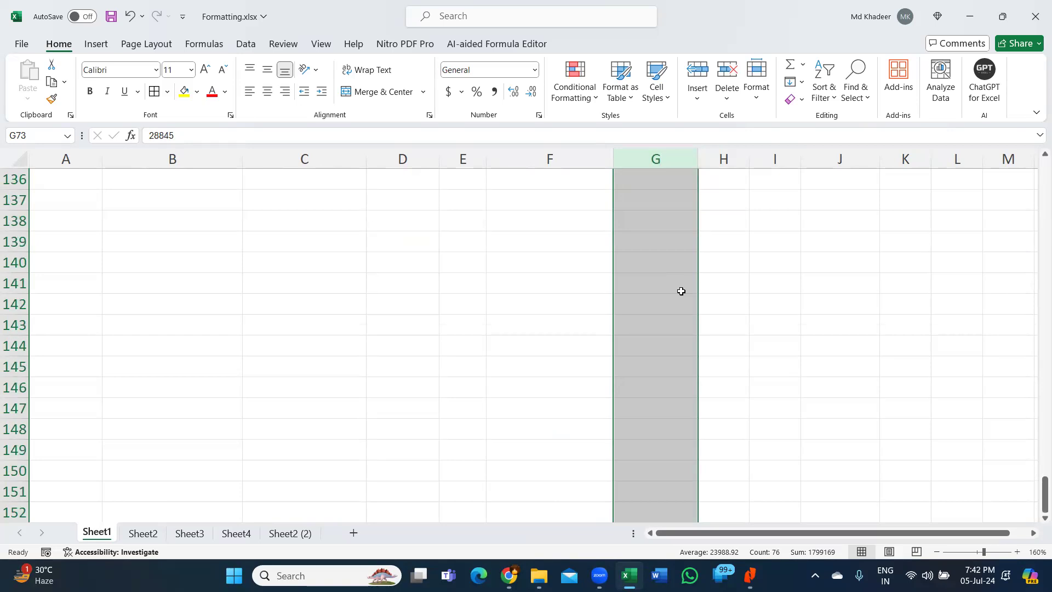
scroll(681, 291, "up", 11)
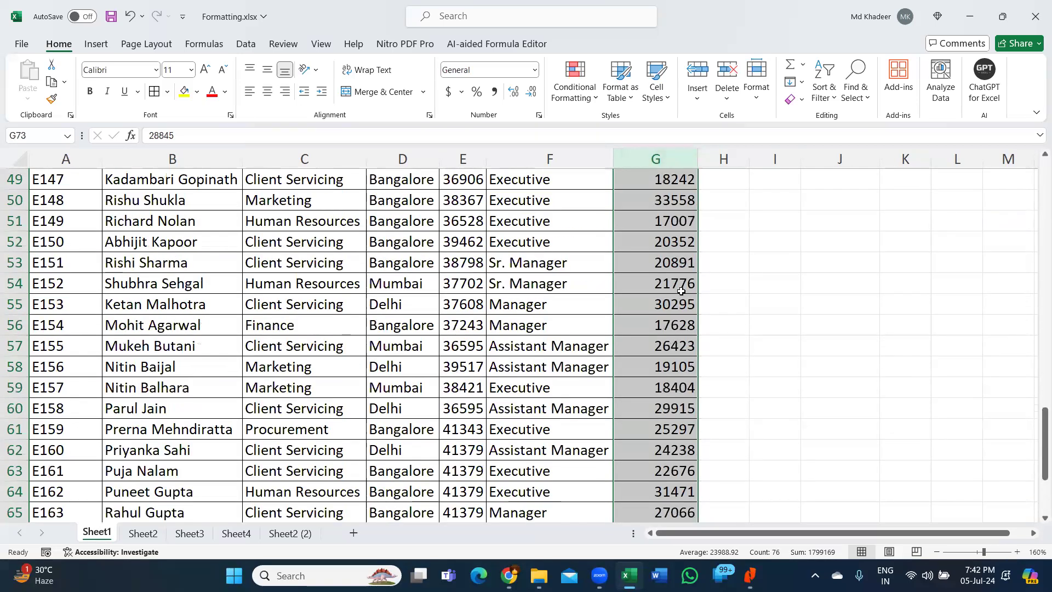
scroll(689, 225, "up", 9)
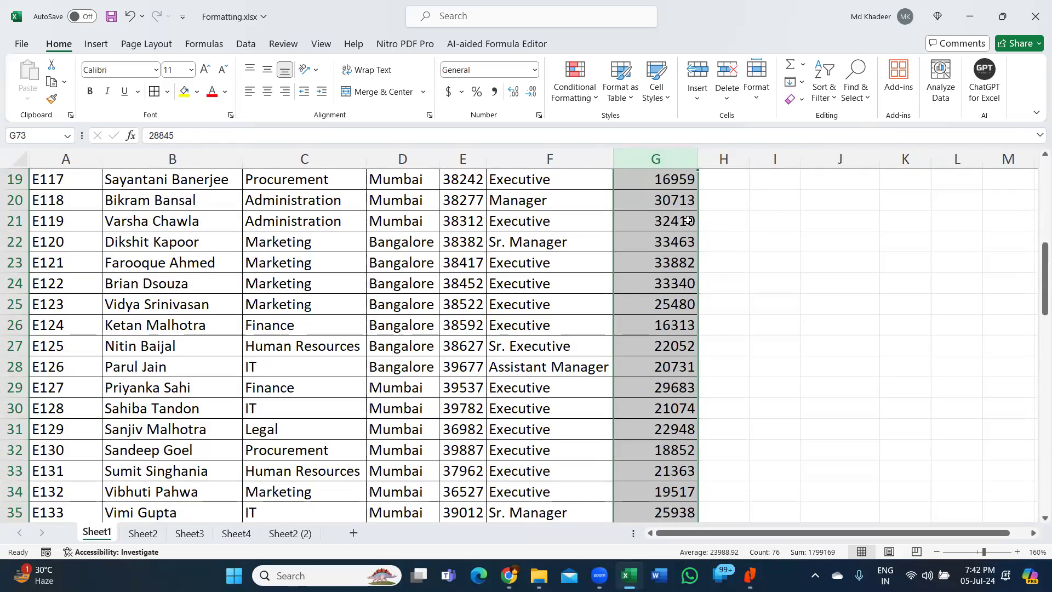
left_click(689, 221)
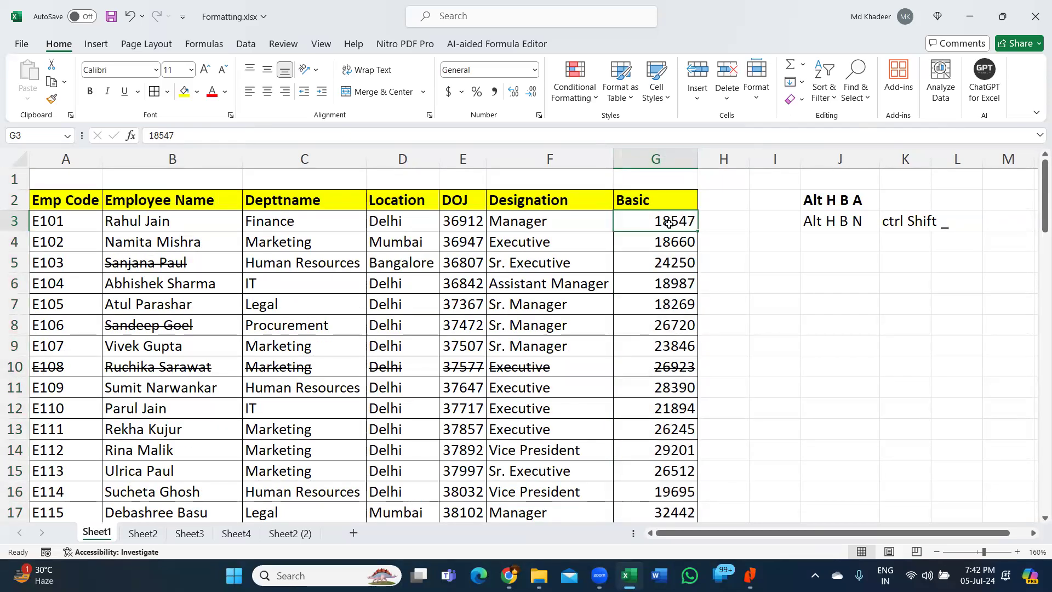
key("ctrl+shift+Down")
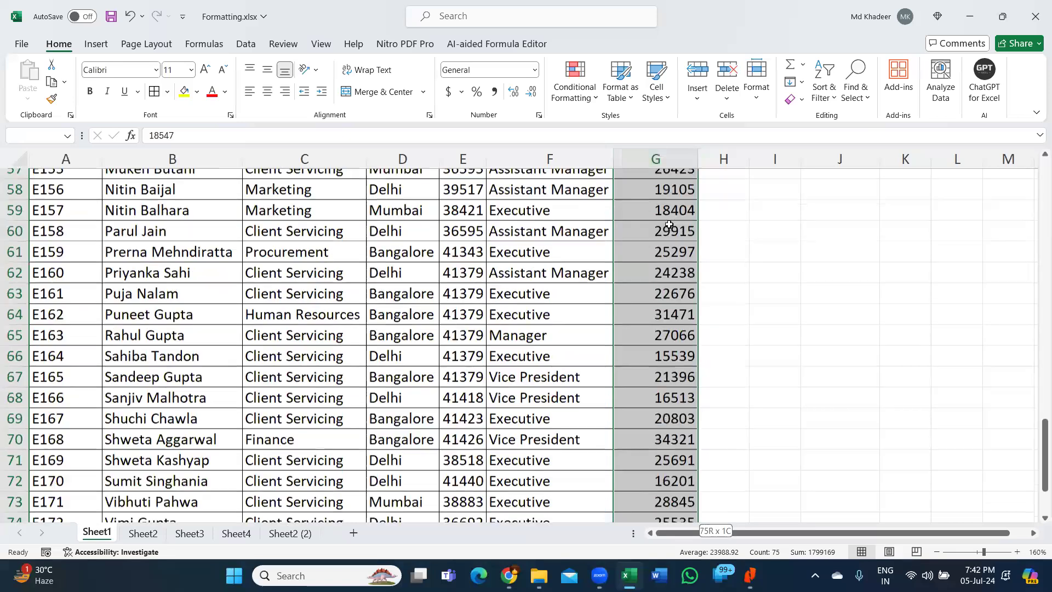
scroll(666, 307, "down", 3)
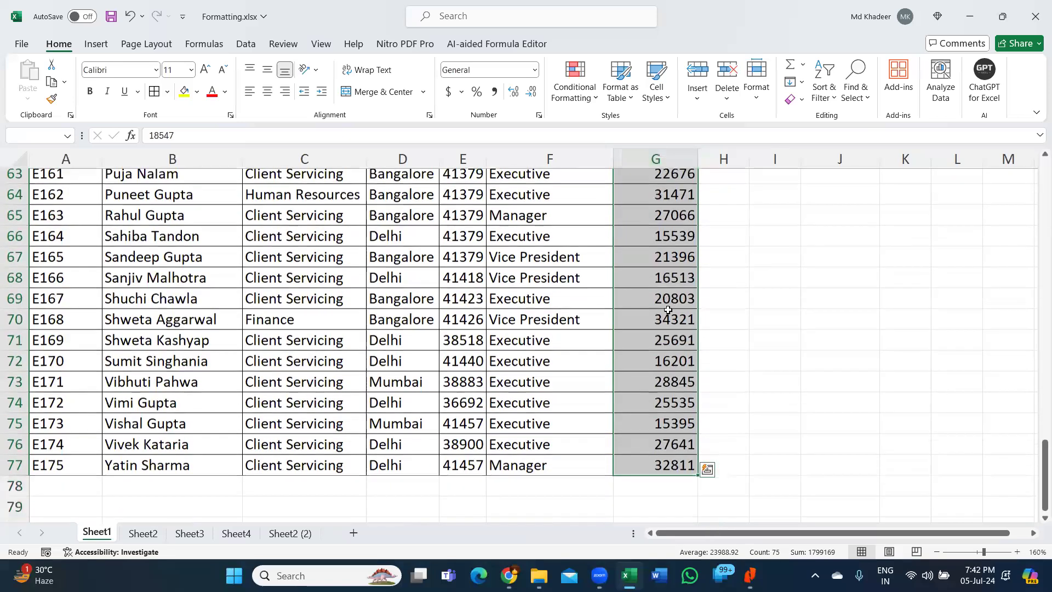
scroll(666, 310, "down", 1)
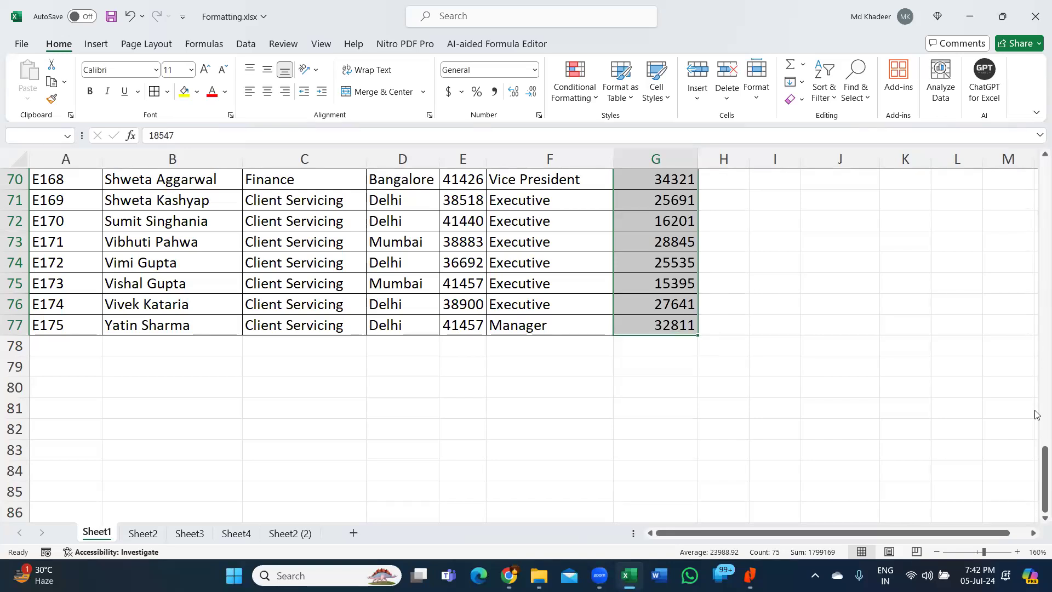
mouse_move(1037, 447)
left_mouse_down()
mouse_move(1035, 168)
mouse_move(1031, 464)
left_mouse_up()
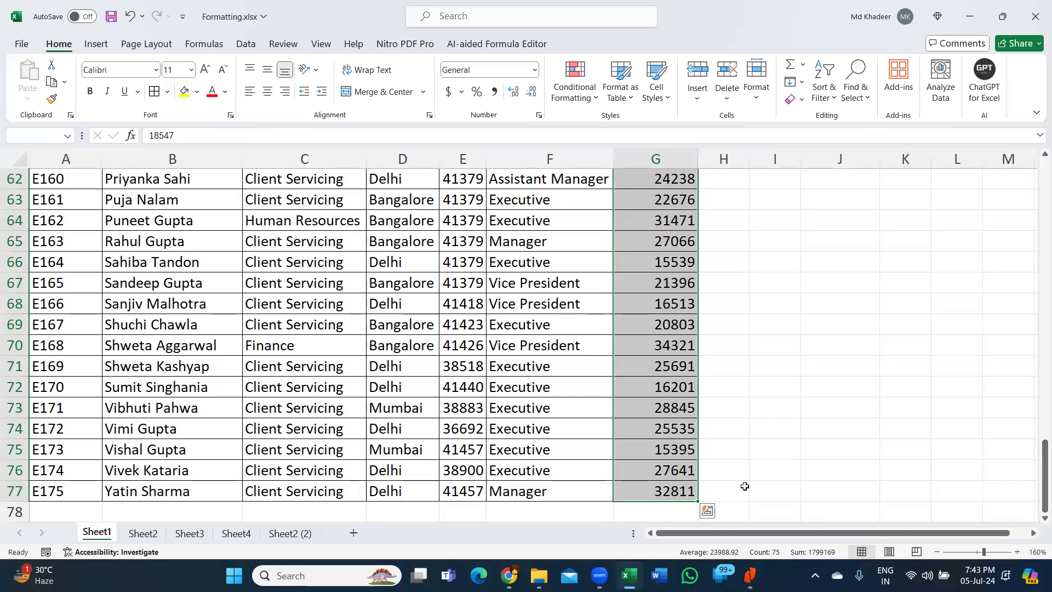
scroll(693, 340, "up", 19)
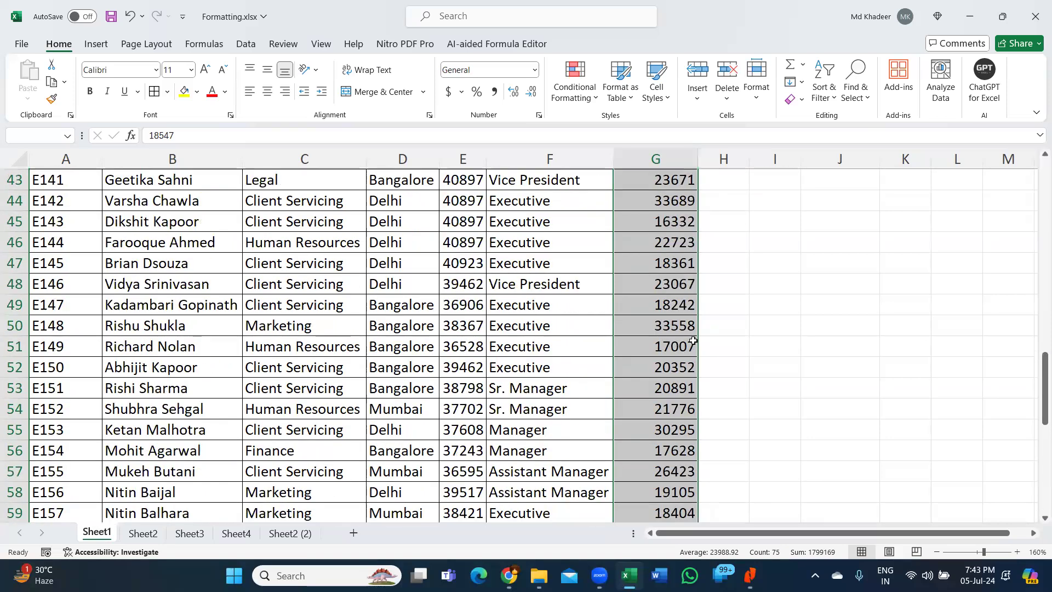
scroll(693, 340, "down", 20)
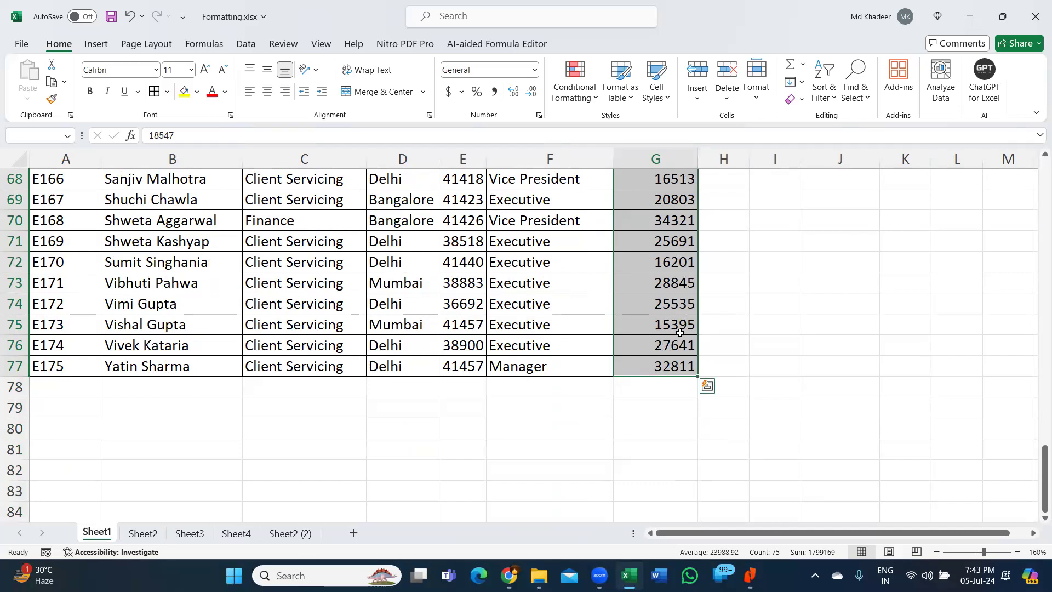
scroll(680, 333, "up", 20)
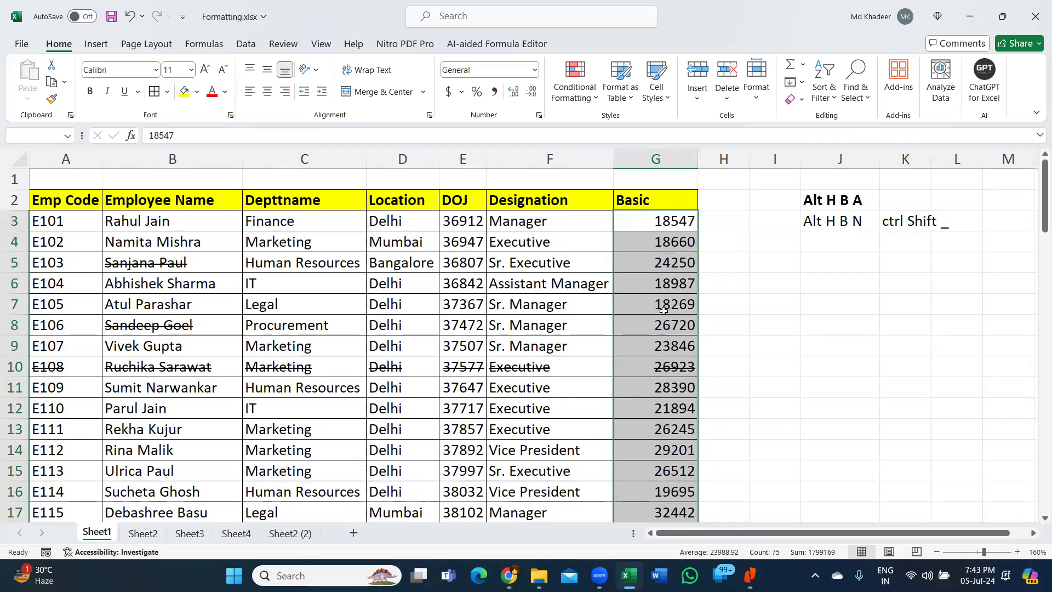
left_click(667, 221)
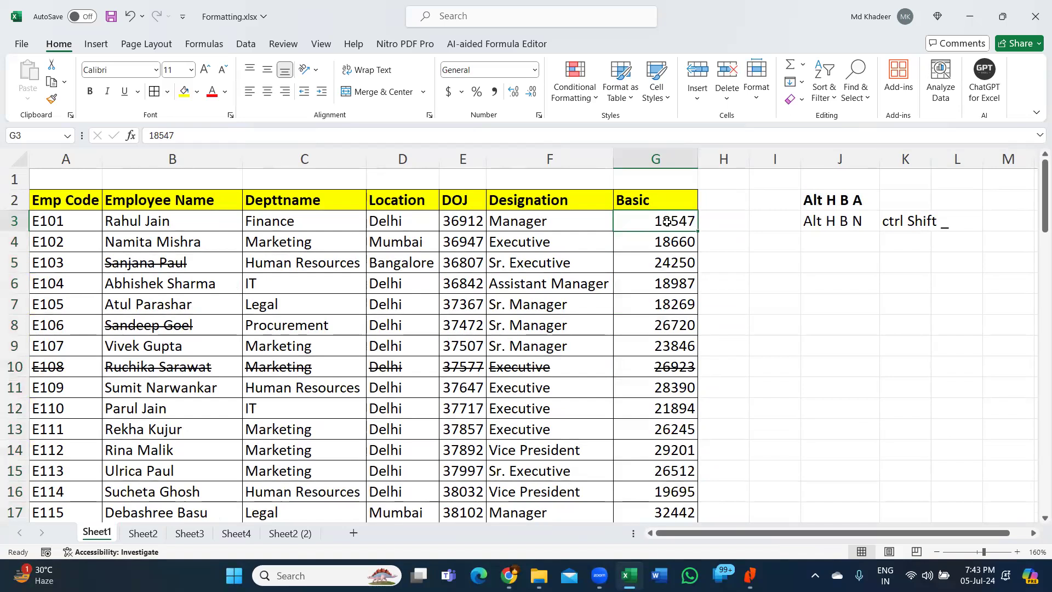
key("ctrl+shift+Down")
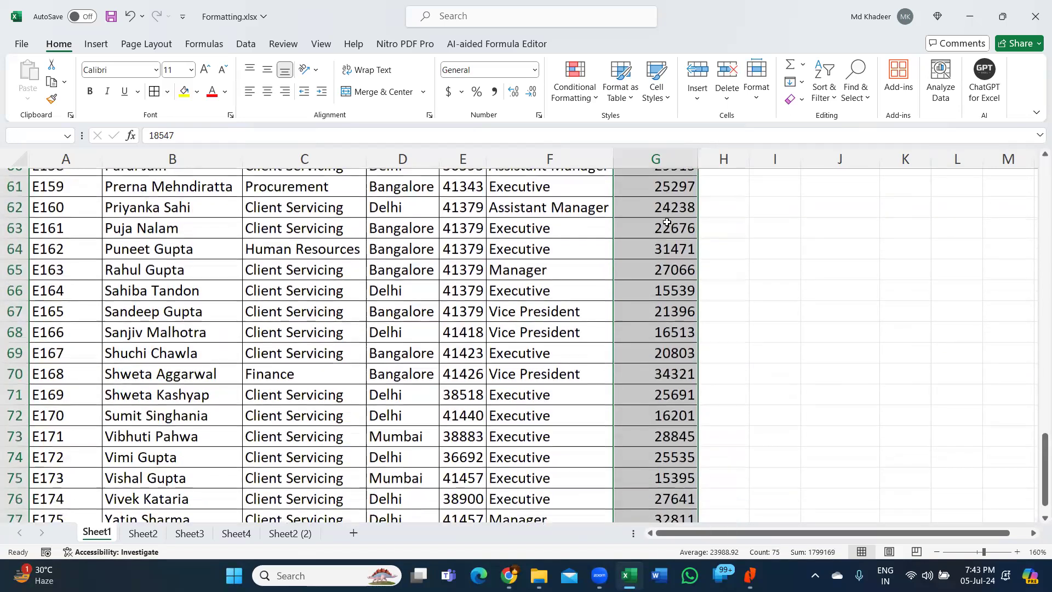
scroll(666, 221, "up", 10)
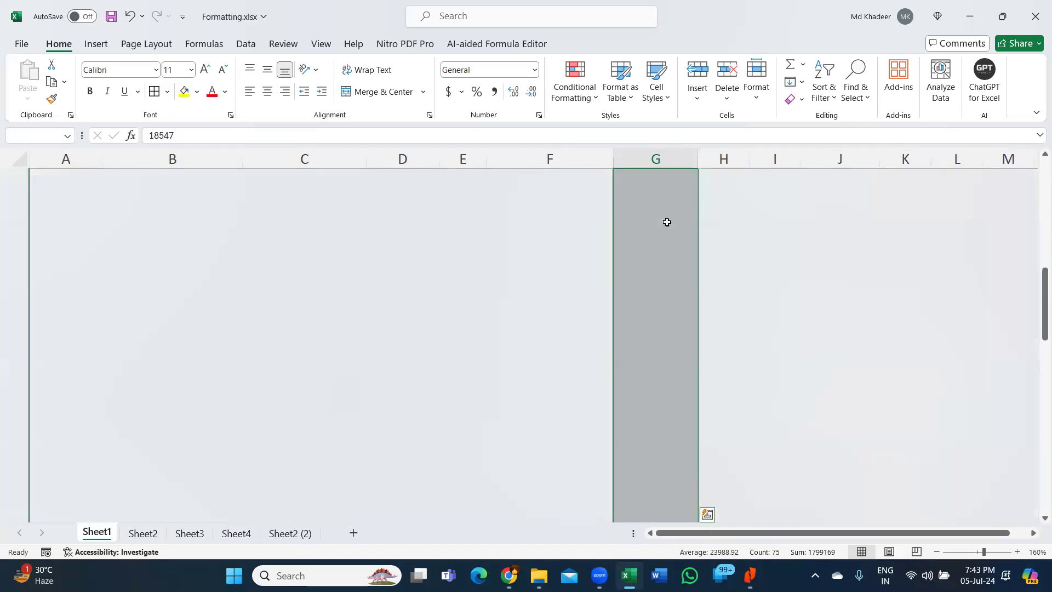
scroll(667, 222, "up", 5)
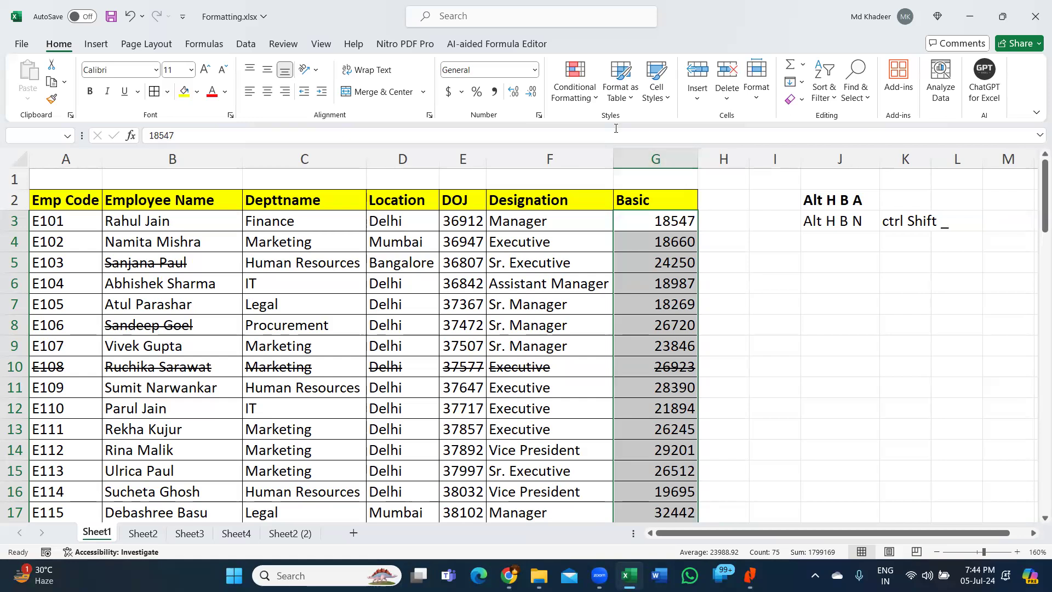
- Try Comma Style on the Basic values via Quick Analysis, then revert to General
key("ctrl+q")
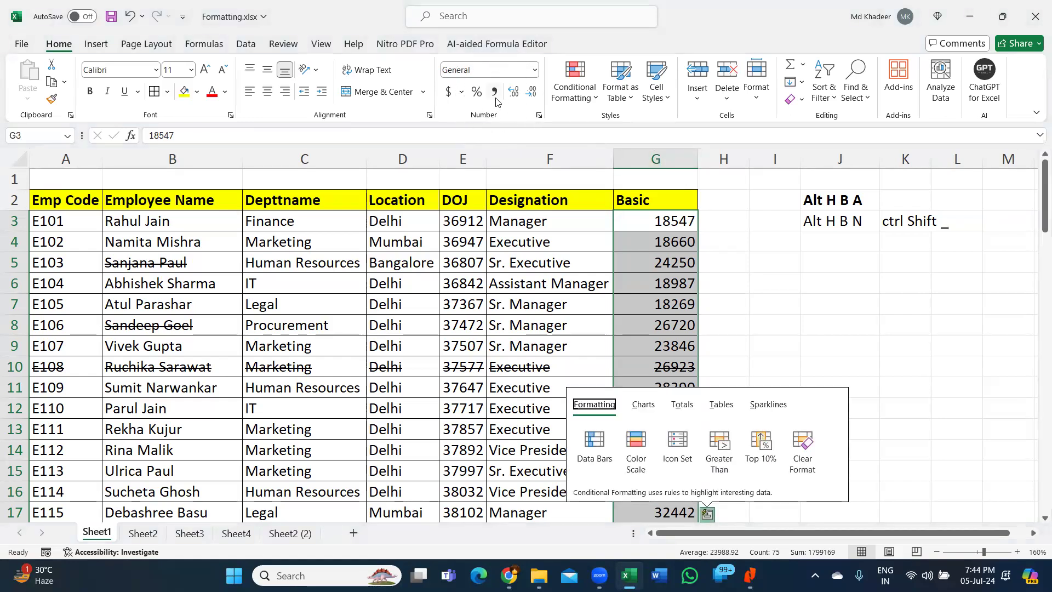
left_click(495, 99)
left_click(495, 98)
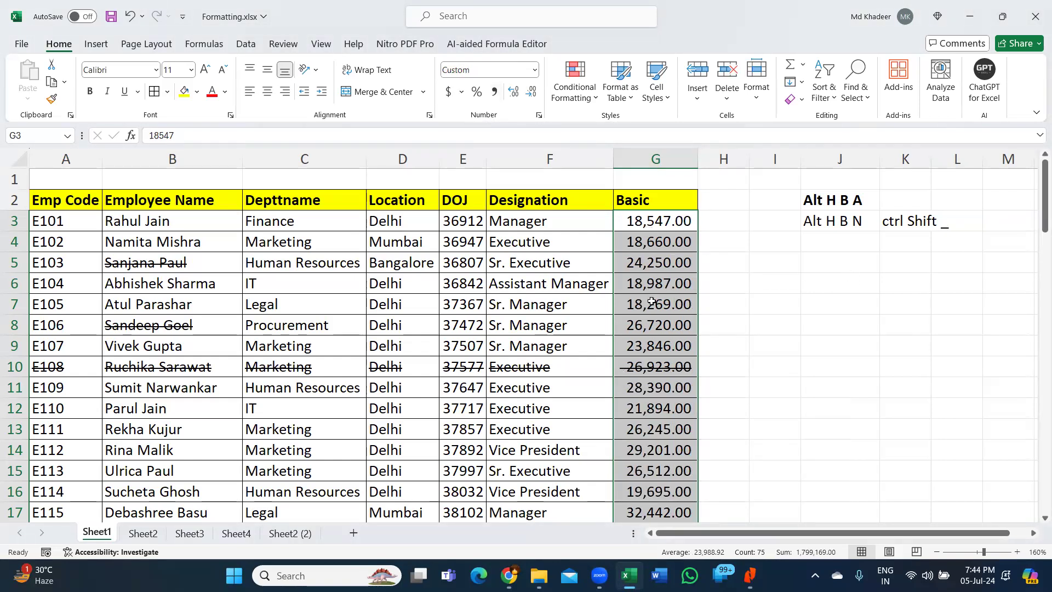
key("ctrl+shift+asciitilde")
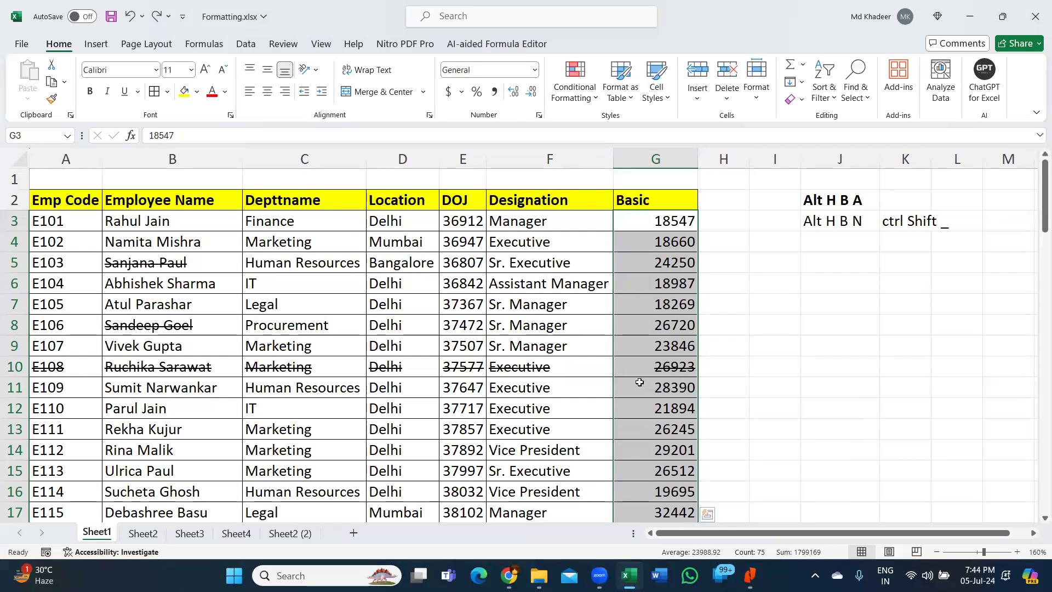
- Apply Number format with thousands separators and two decimals to G3:G77, e.g. 18,547.00
key("ctrl+shift+exclam")
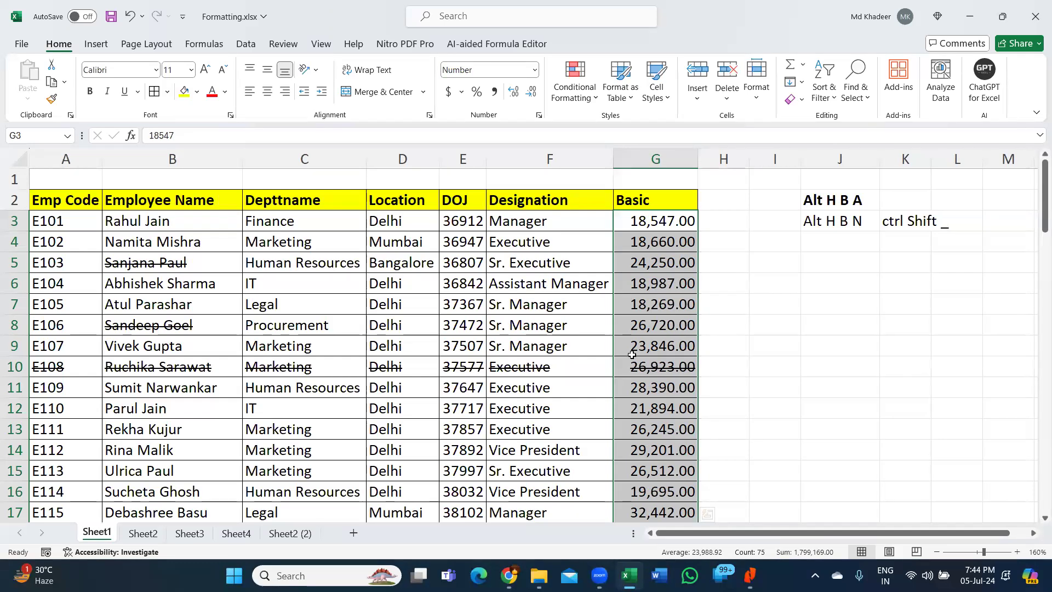
key("ctrl+shift+asciitilde")
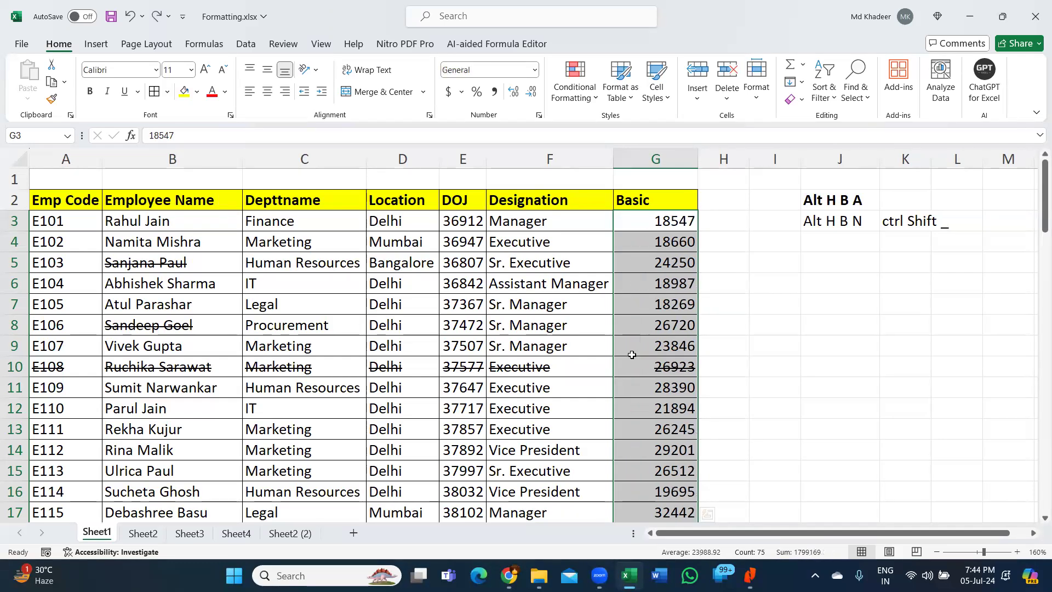
key("ctrl+shift+1")
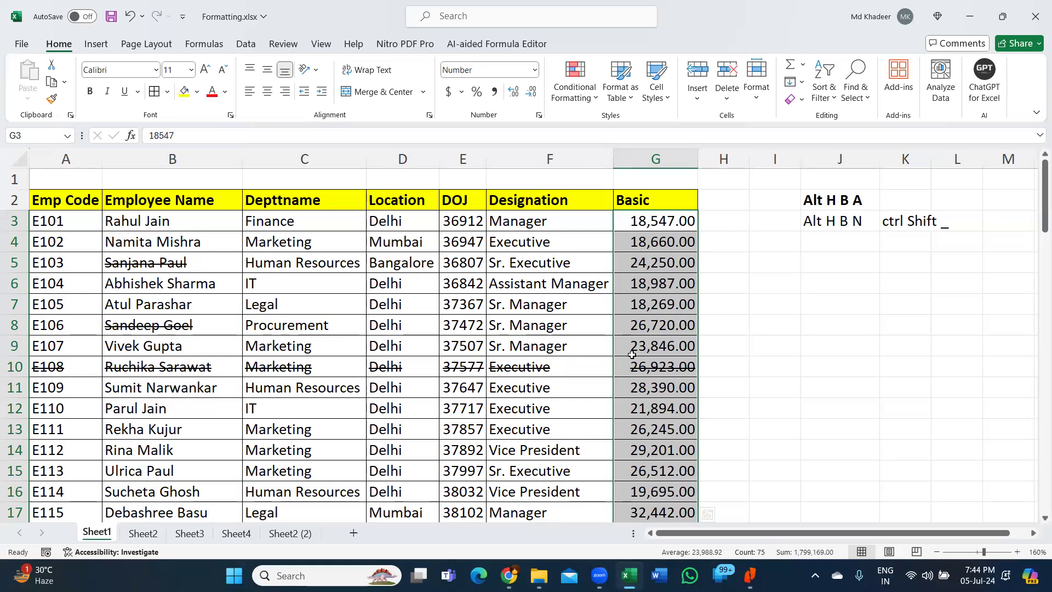
left_click(678, 277)
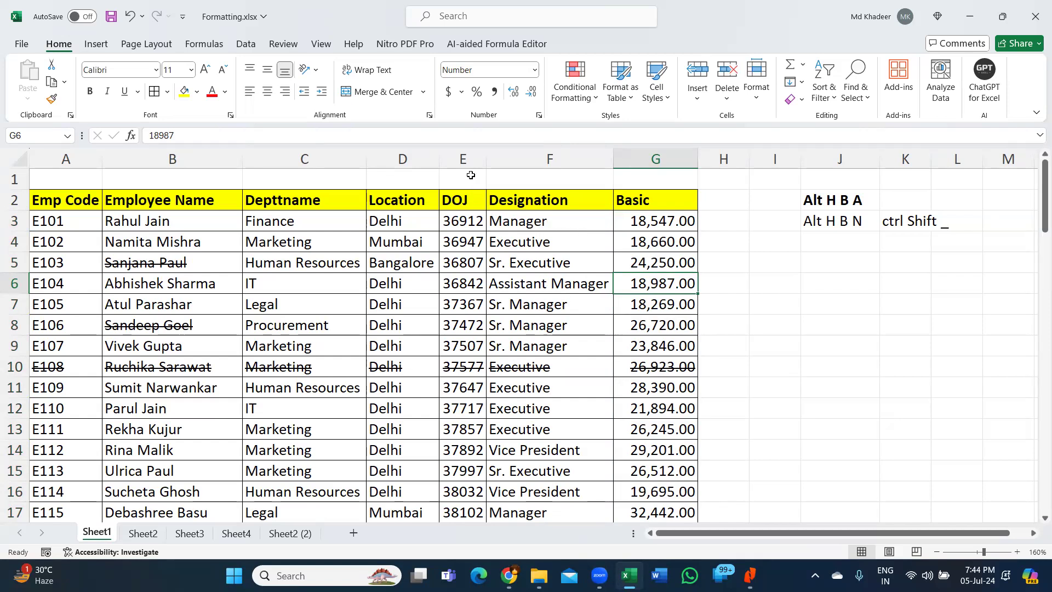
key("ctrl")
key("ctrl")
left_click(465, 224)
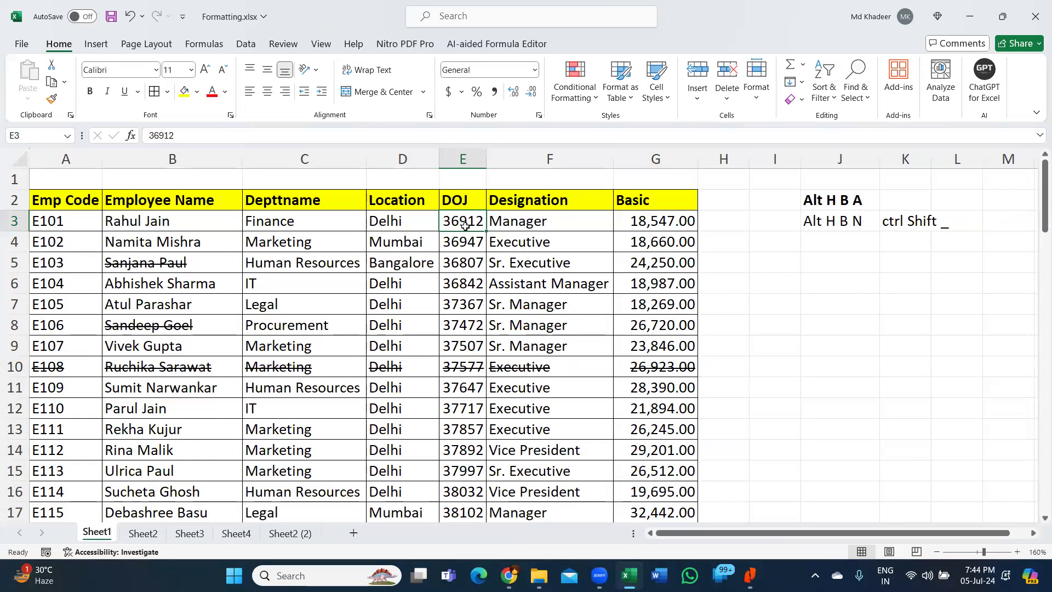
- Select DOJ values in column E, visit Sheet3, then return to Sheet1 with Ctrl+Page Up
left_click_drag(465, 222, 481, 329)
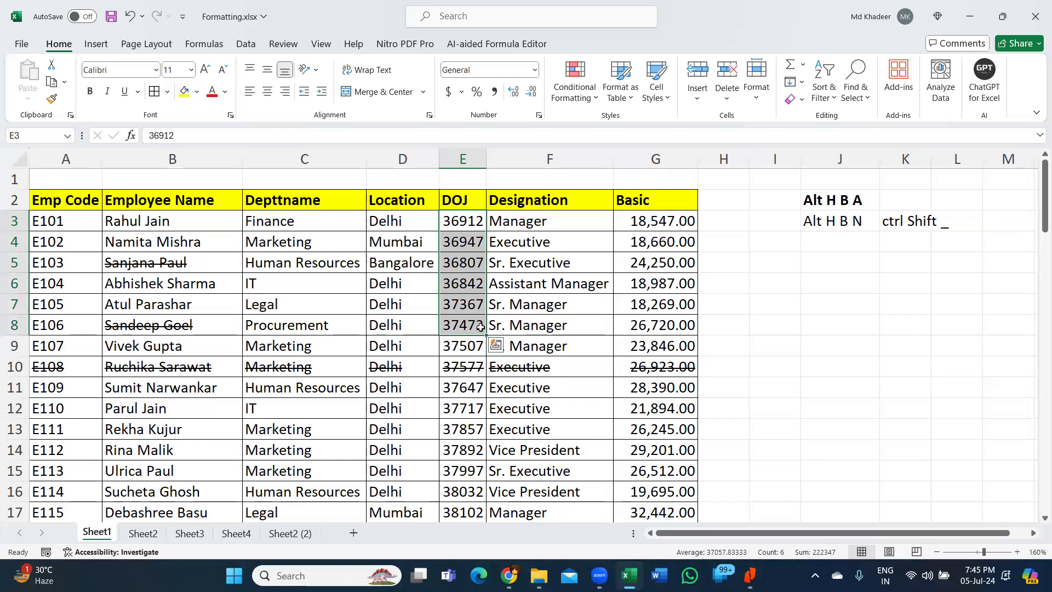
left_click(475, 226)
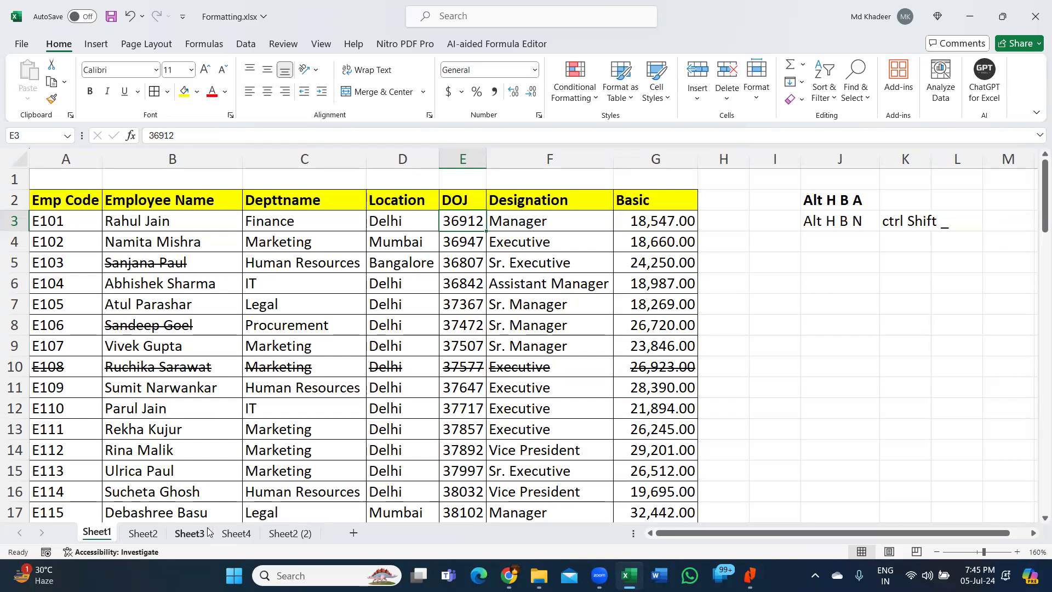
left_click(190, 533)
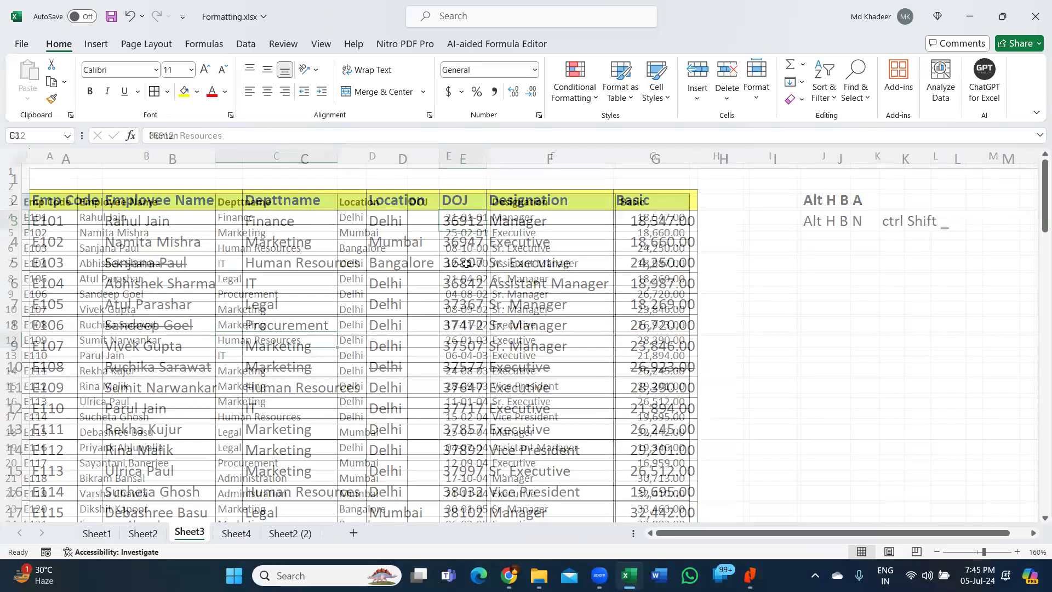
left_click_drag(472, 218, 456, 411)
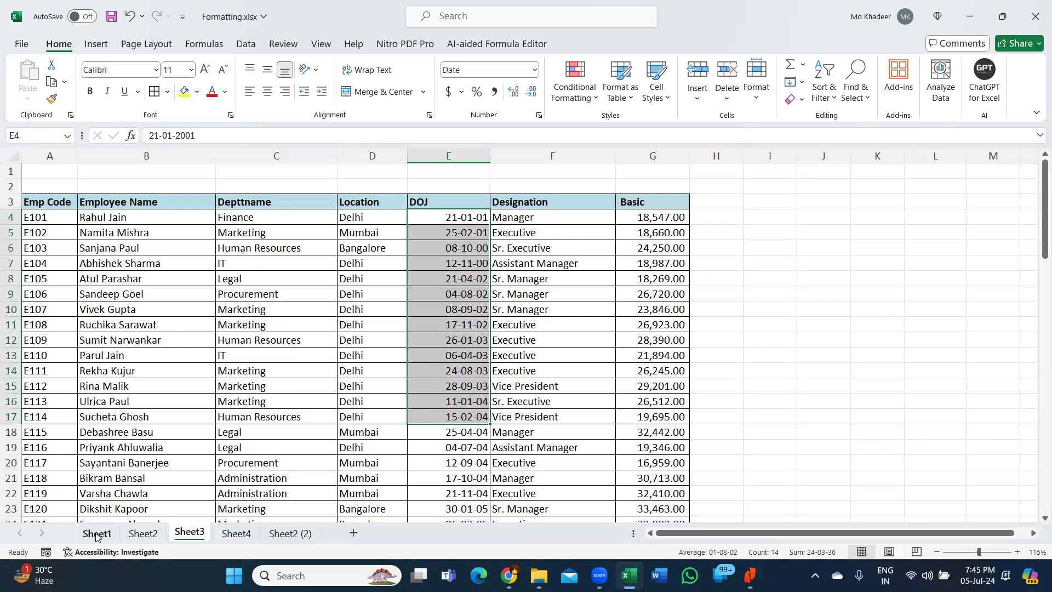
key("ctrl+Page_Up")
key("ctrl+Page_Up")
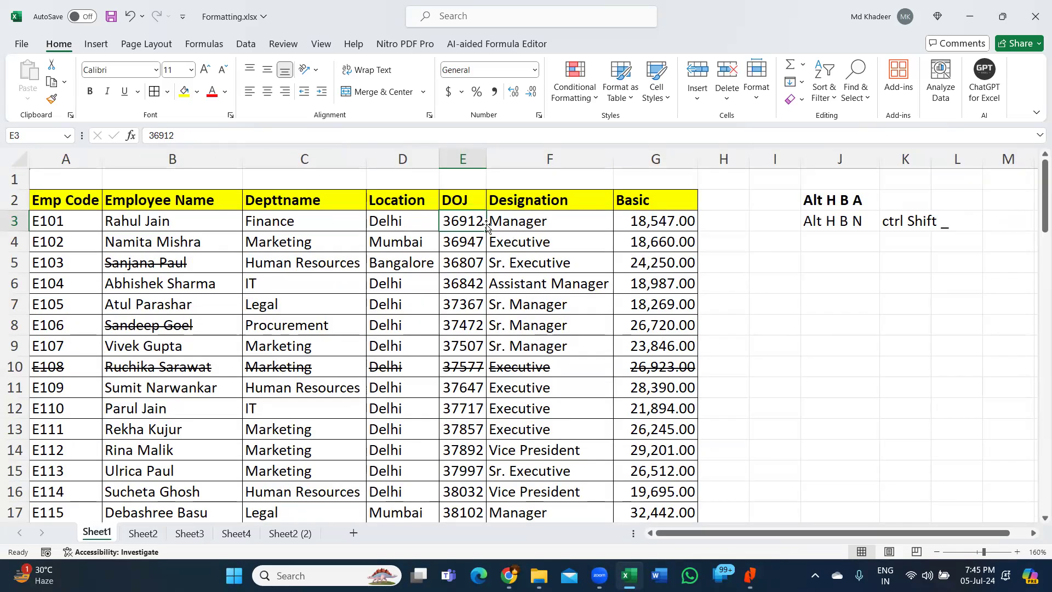
- Widen column E and format the DOJ values E3:E77 as Short Date, e.g. 21-01-01
left_click_drag(486, 165, 532, 169)
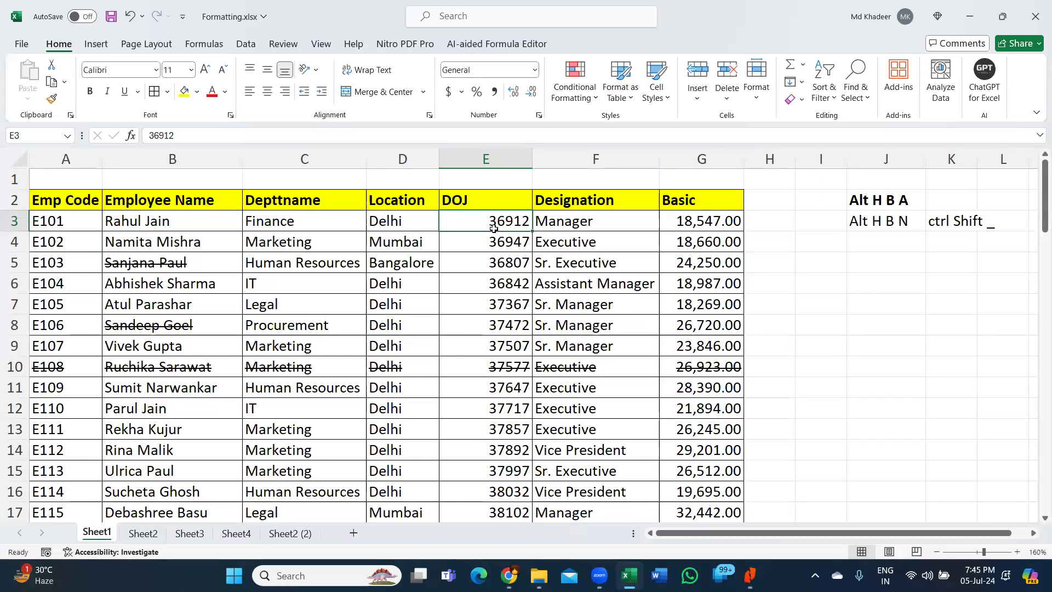
key("ctrl+shift+Down")
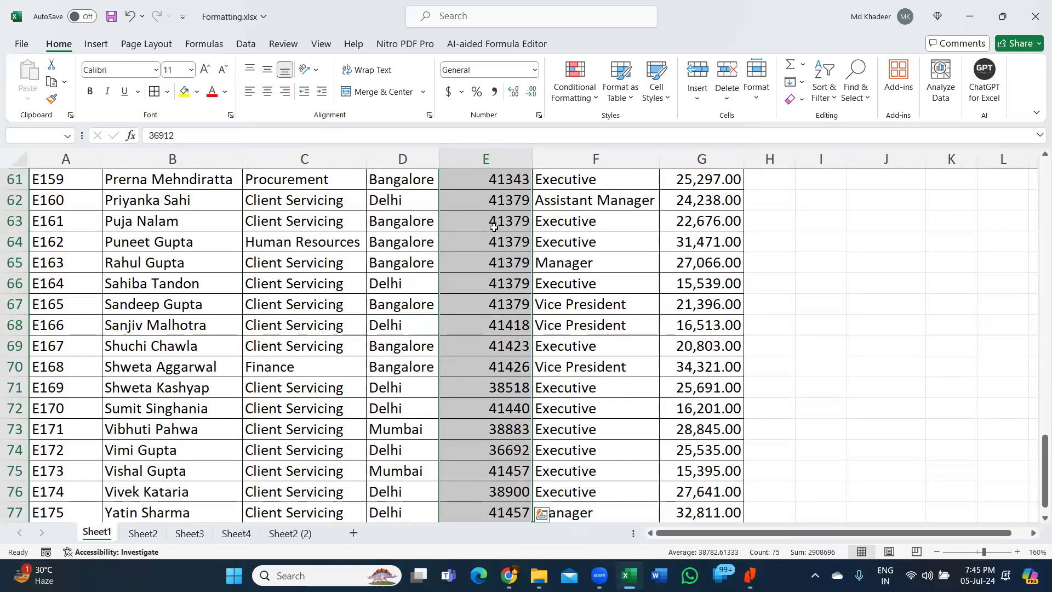
key("ctrl+BackSpace")
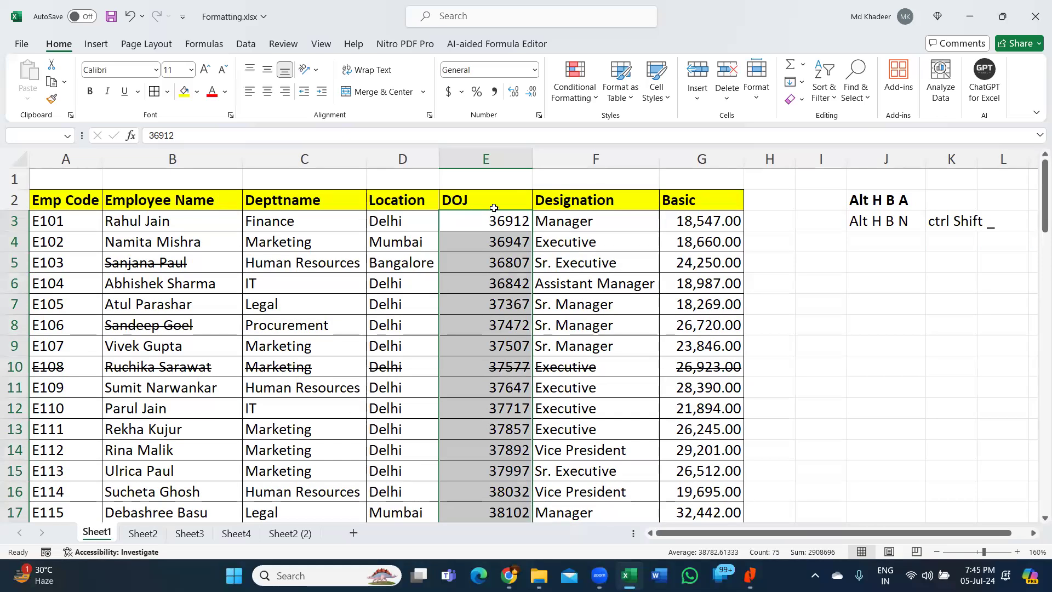
left_click(534, 70)
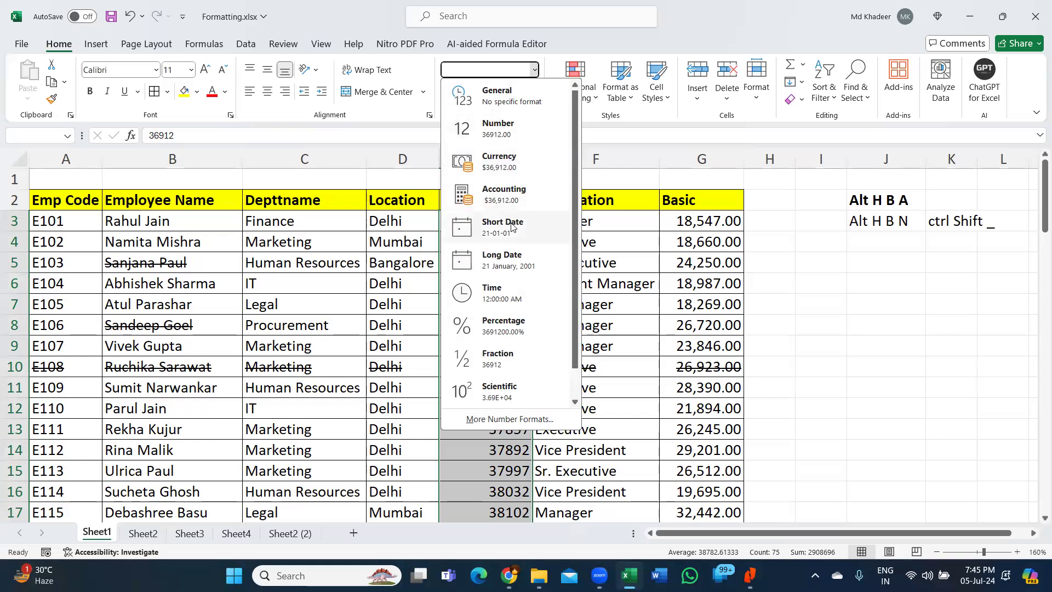
left_click(510, 225)
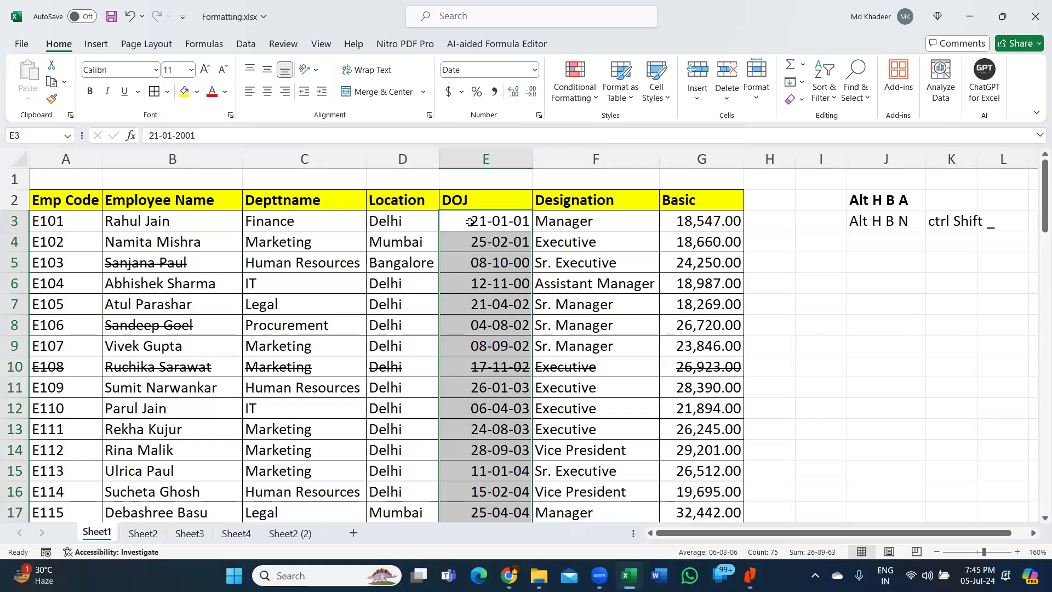
left_click(171, 321)
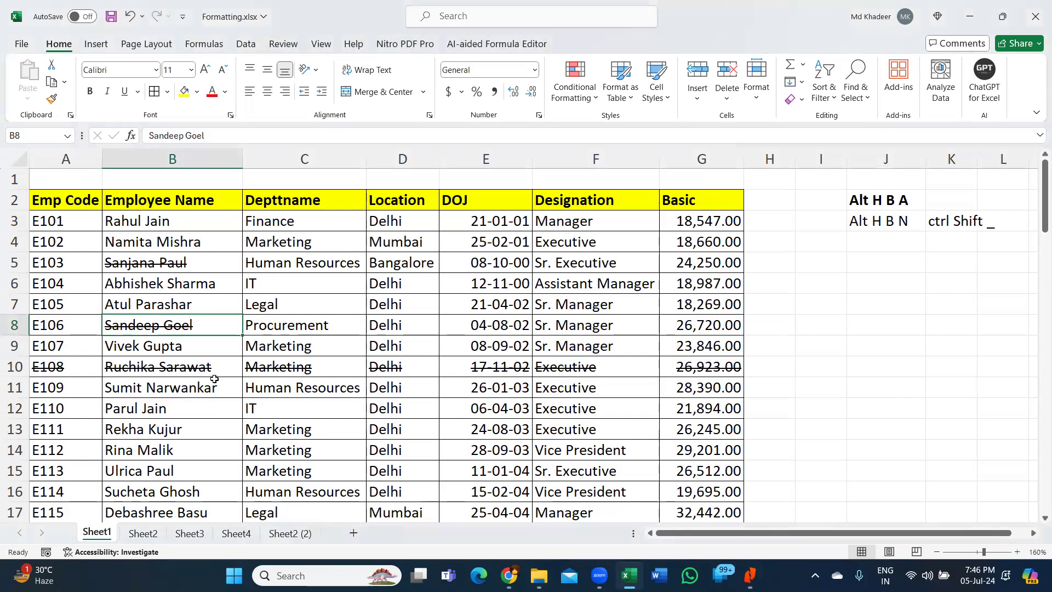
- Copy the employee records B10:E15 and paste them at J9
left_click_drag(204, 367, 492, 475)
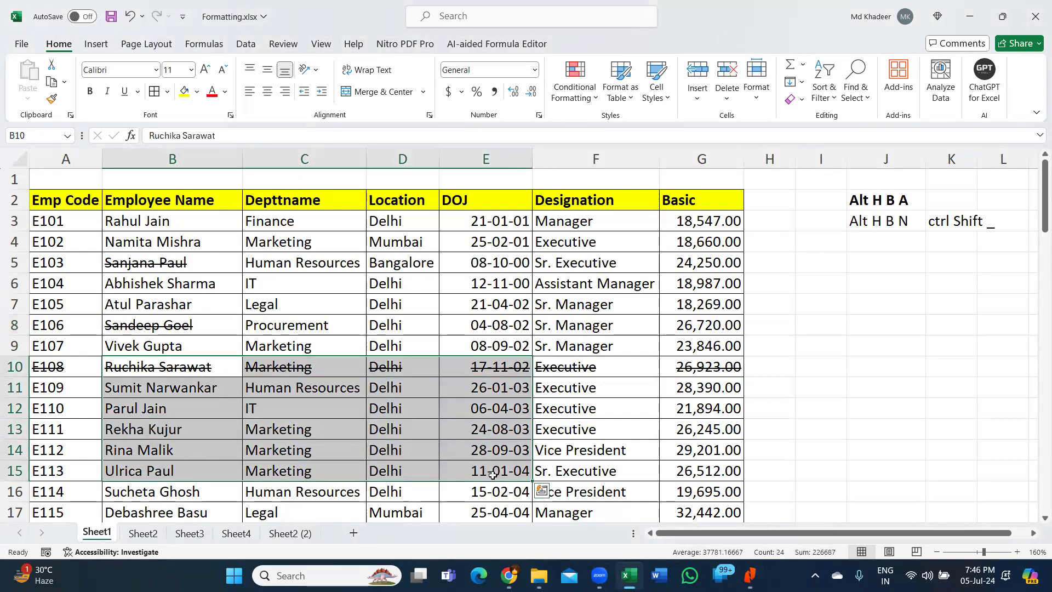
key("ctrl+c")
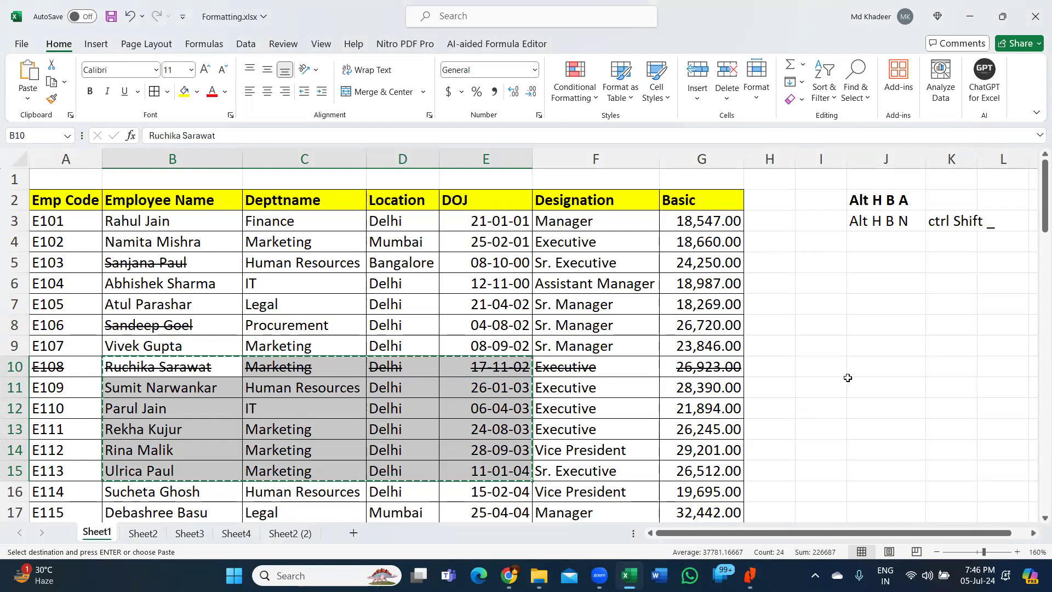
left_click(880, 349)
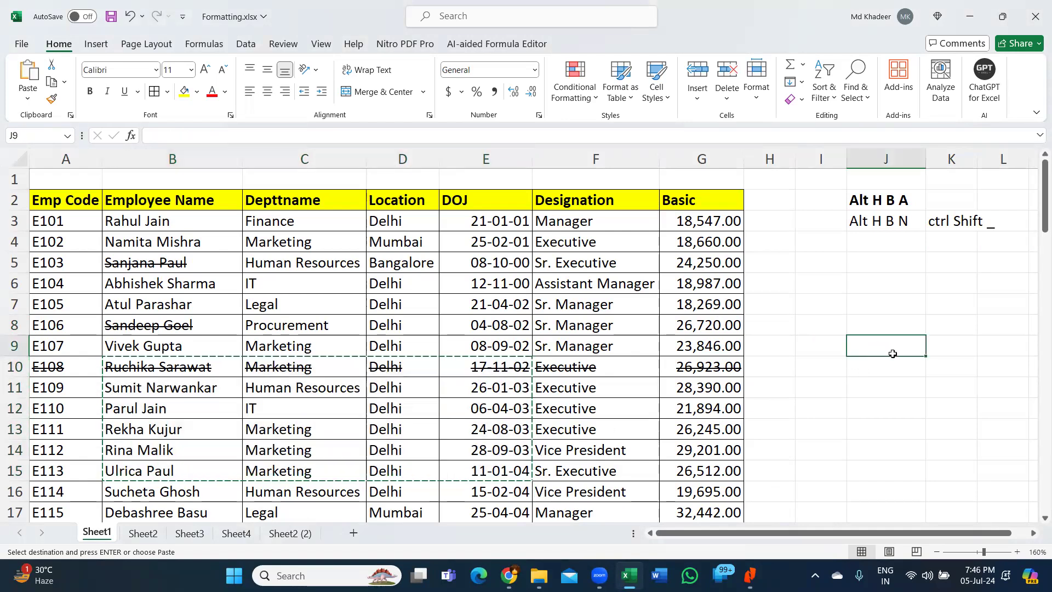
left_click(1034, 533)
scroll(574, 343, "right", 3)
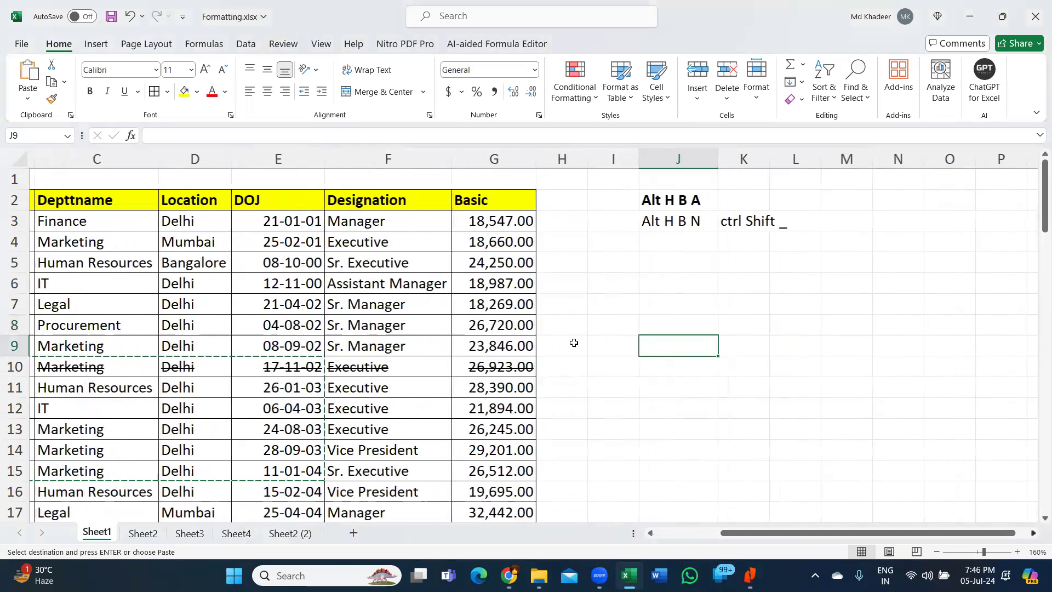
scroll(573, 343, "right", 1)
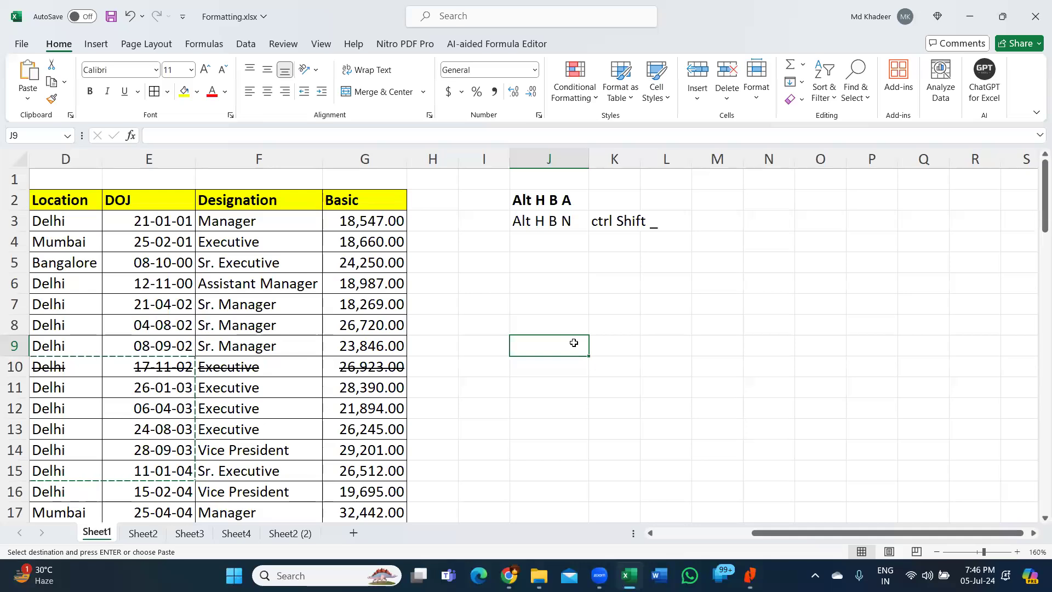
key("ctrl+v")
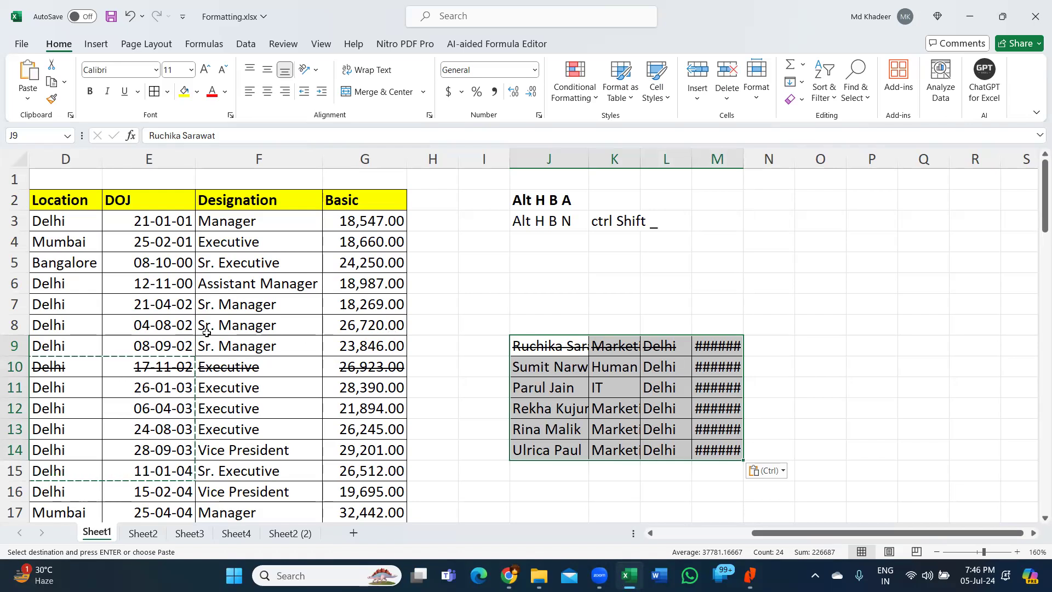
- Undo the paste and return the selection to cell J9
key("ctrl+z")
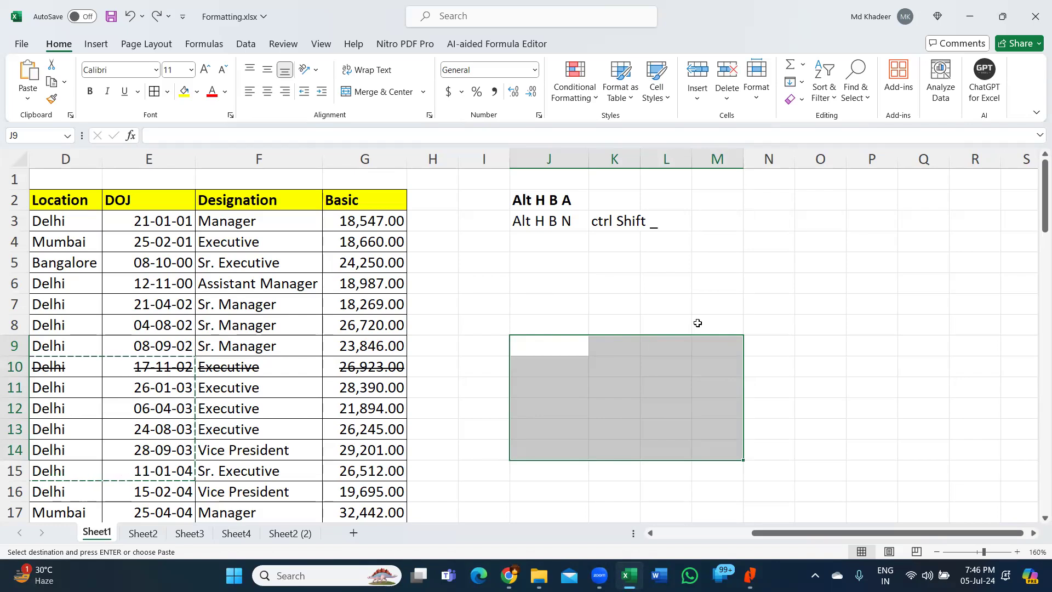
left_click_drag(769, 534, 718, 534)
scroll(813, 353, "left", 2)
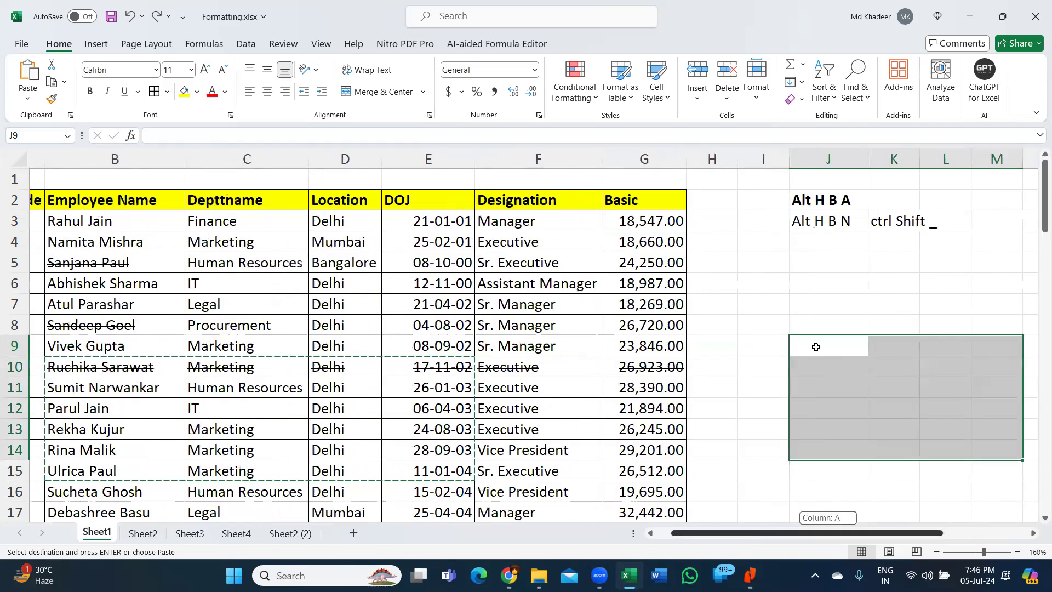
key("shift+BackSpace")
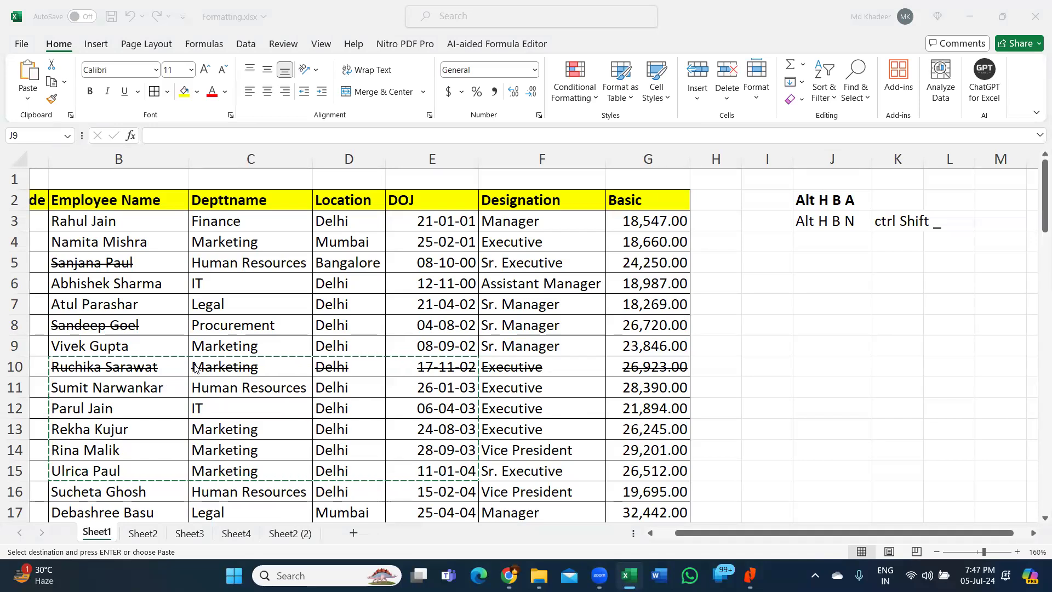
scroll(194, 368, "down", 2)
scroll(190, 368, "down", 1)
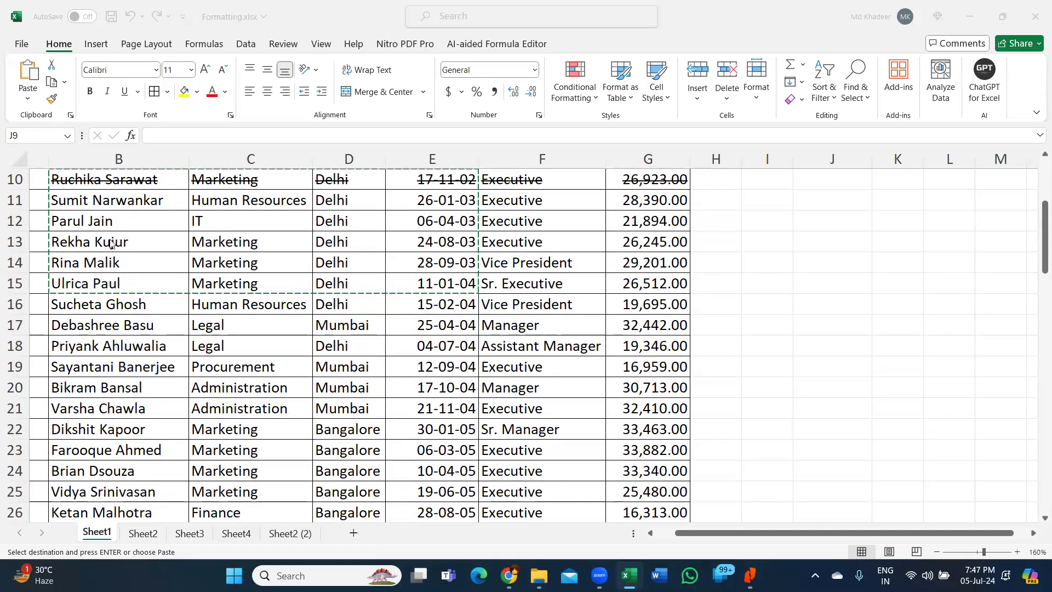
scroll(111, 243, "up", 1)
- Paste the records at J9 again, widen column J, then undo and reselect J9
left_click(820, 233)
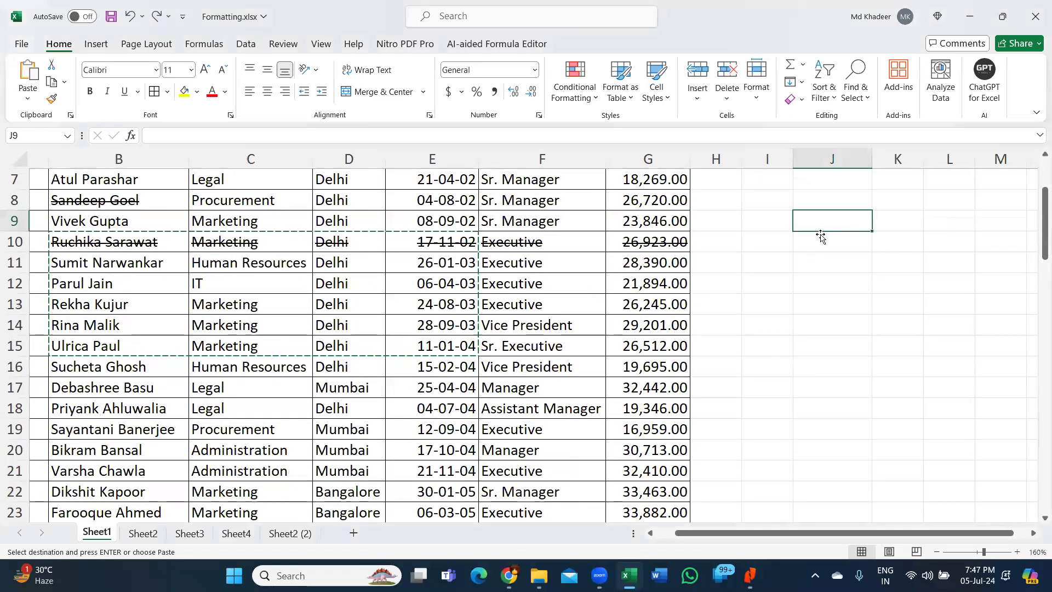
key("ctrl+v")
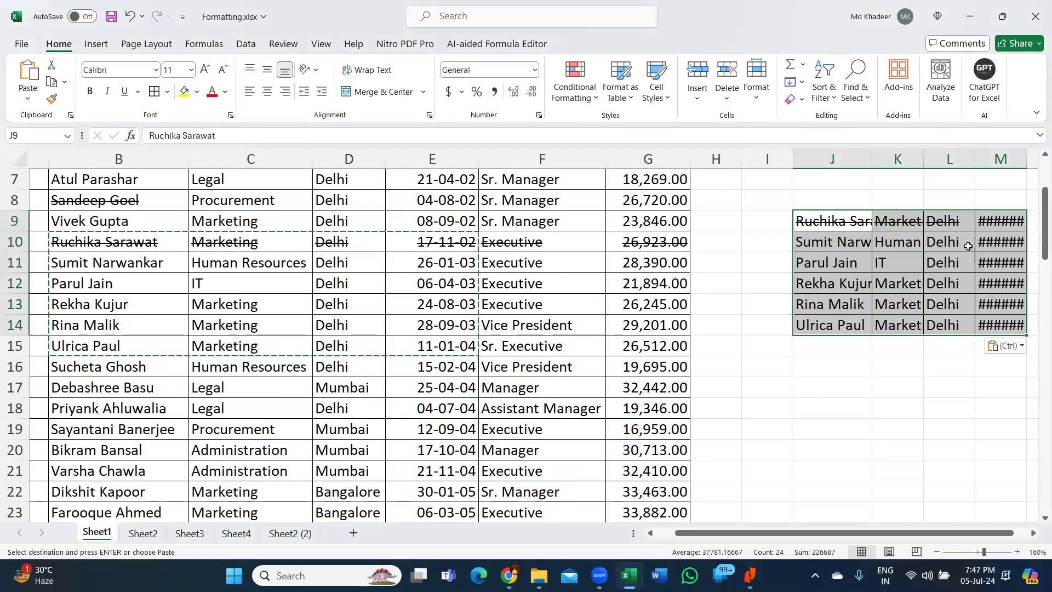
left_click_drag(872, 162, 904, 163)
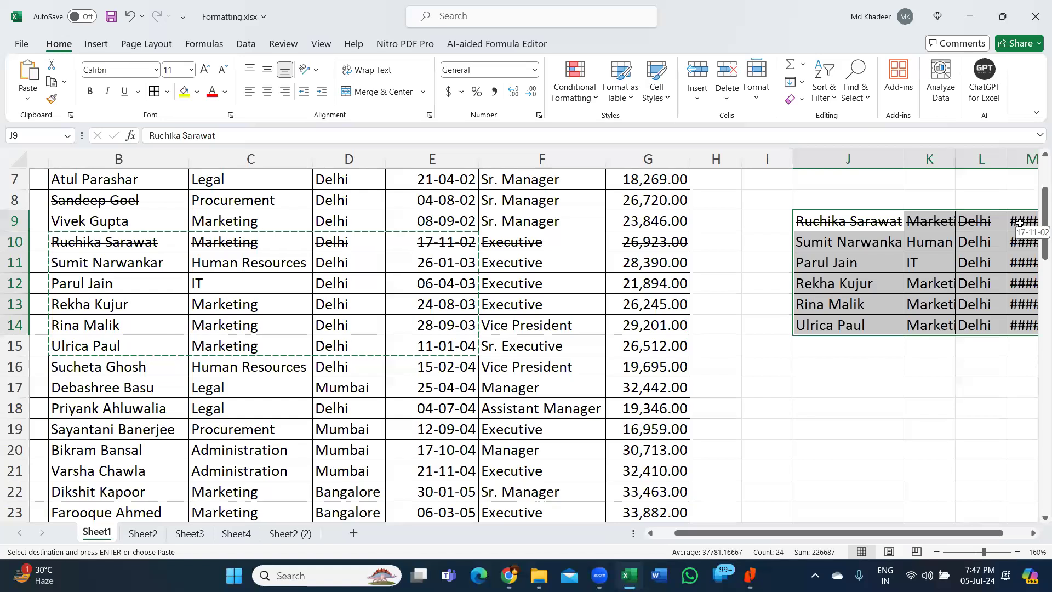
key("ctrl+z")
key("ctrl+z")
left_click(852, 220)
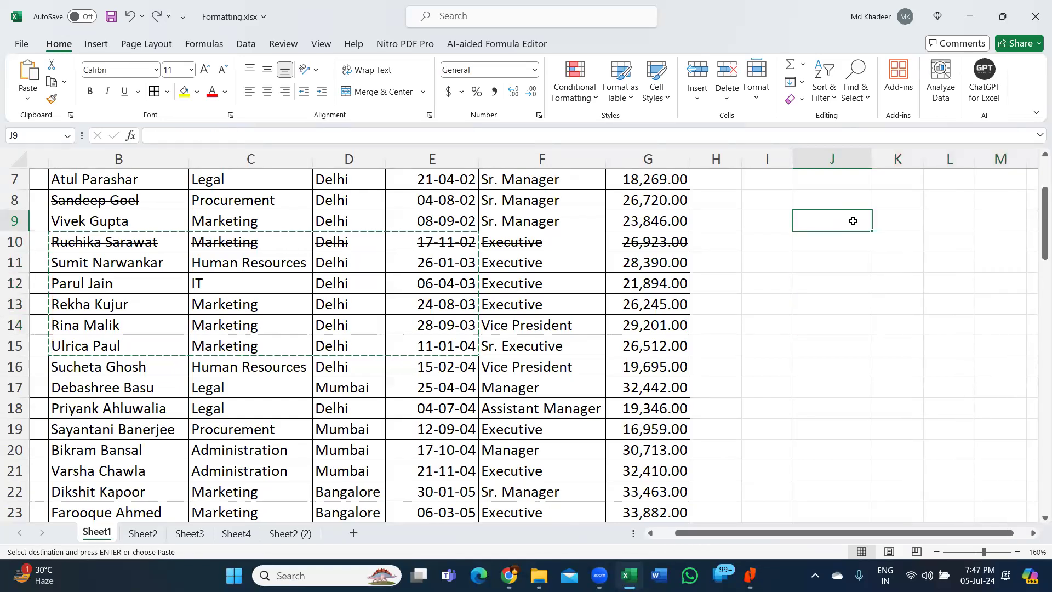
- Paste the copied employee rows into J9:M14, keeping the source column widths
left_click(27, 100)
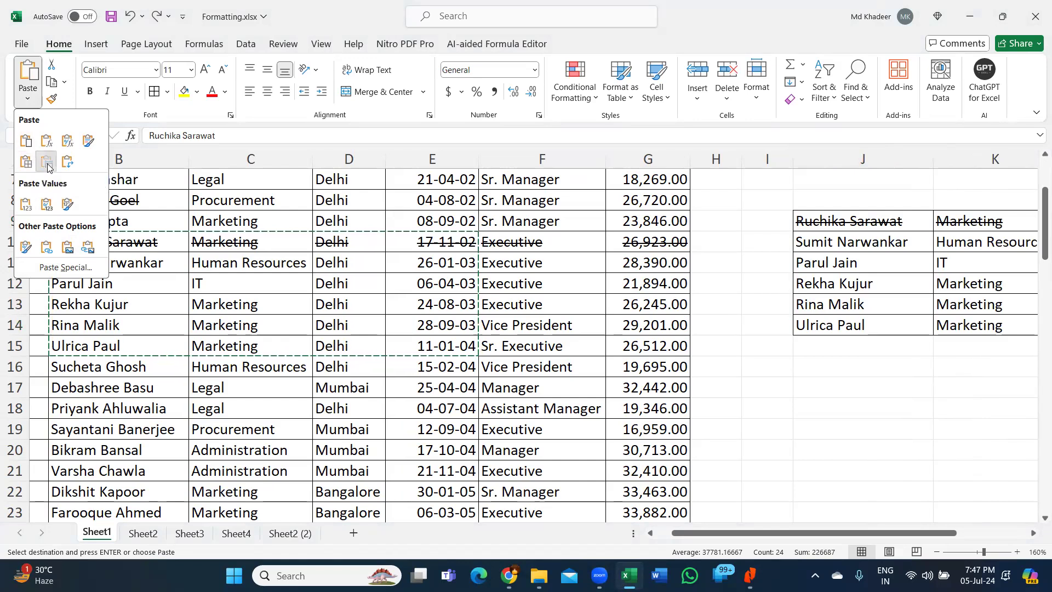
left_click(48, 168)
left_click_drag(934, 537, 1029, 536)
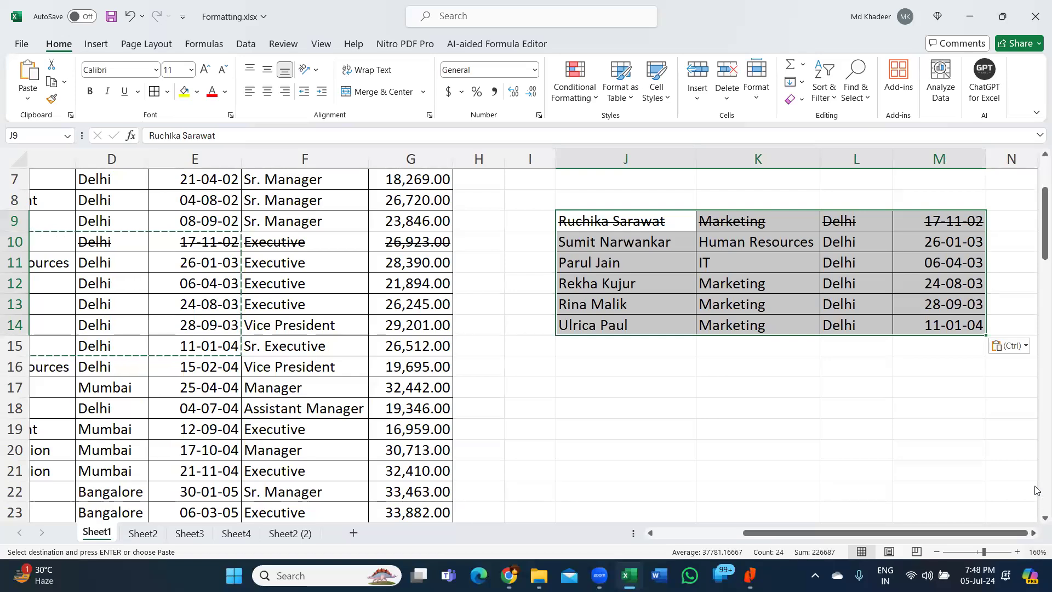
left_click(639, 222)
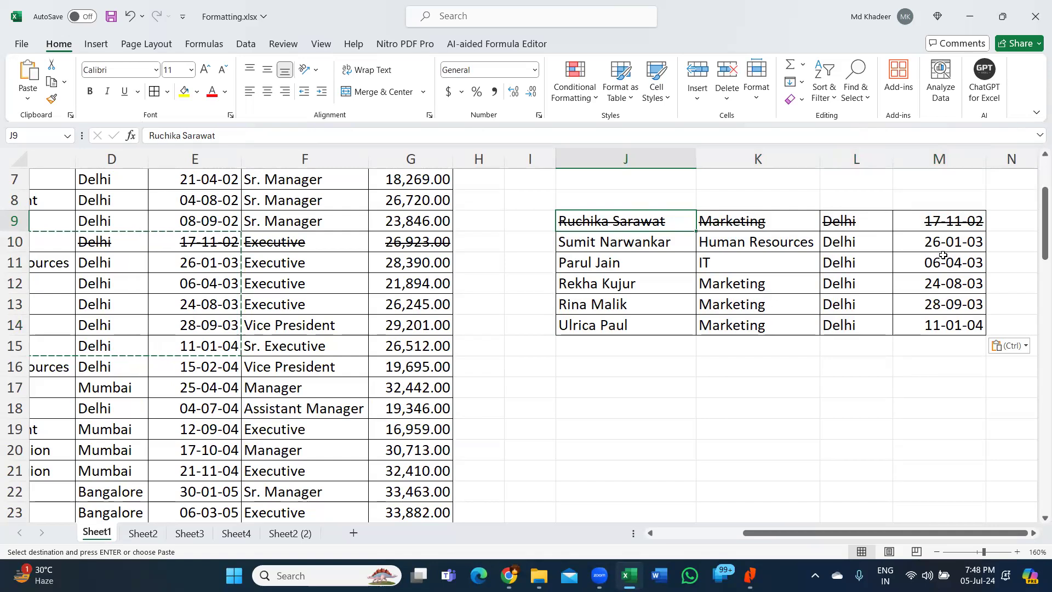
- Check the row 2 notes, then reselect the pasted block J9:M14
scroll(838, 272, "up", 2)
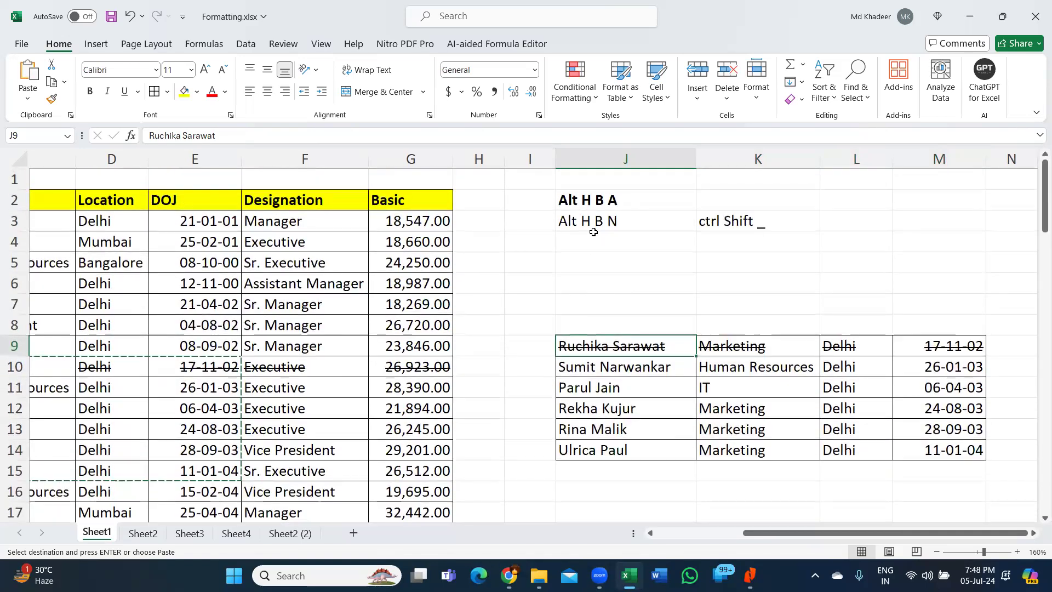
left_click_drag(605, 153, 937, 335)
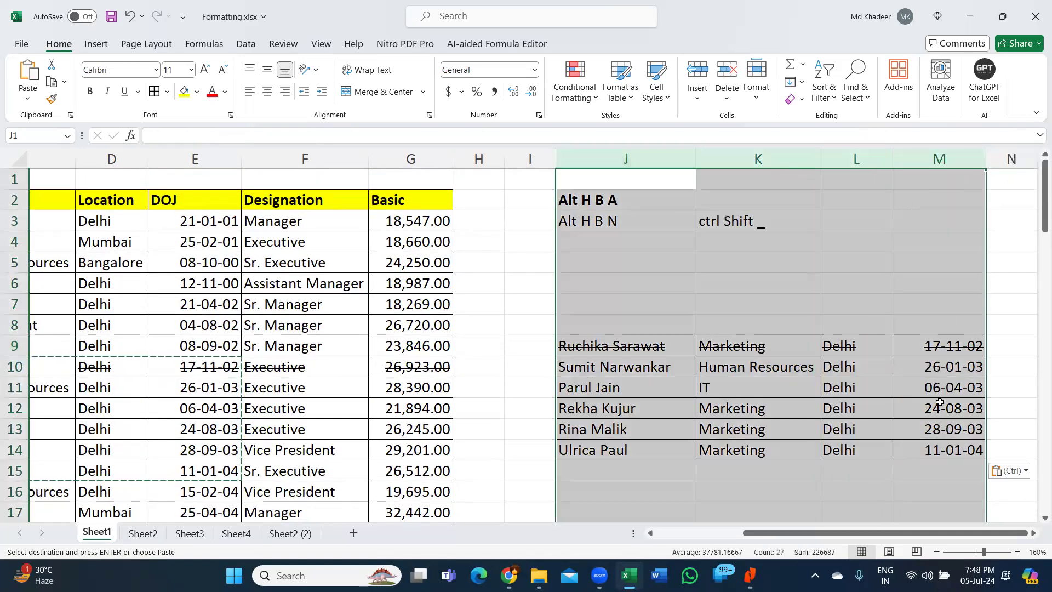
left_click(641, 291)
left_click(642, 201)
left_click_drag(643, 201, 956, 251)
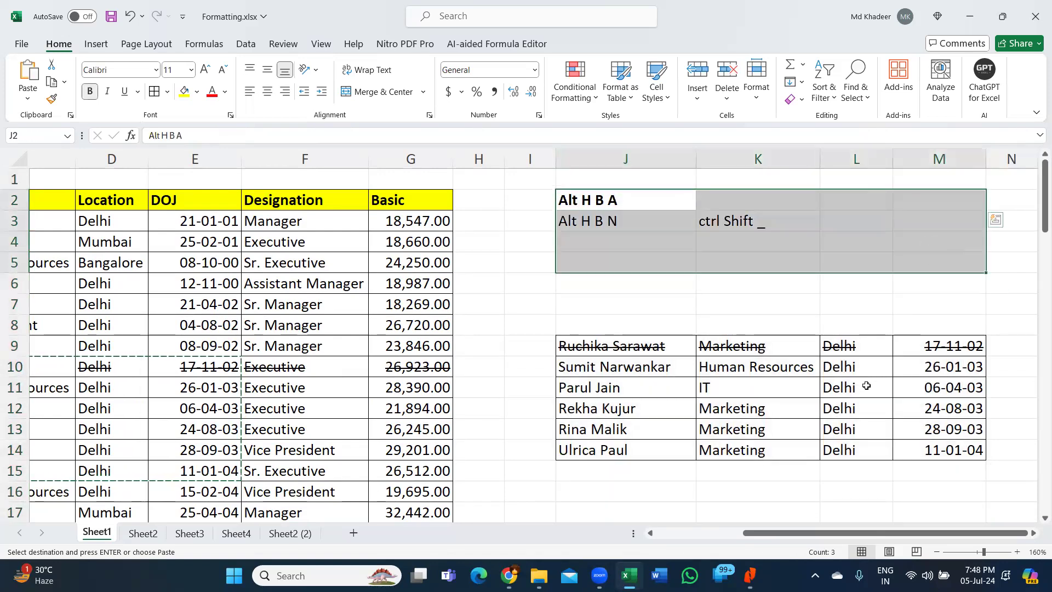
scroll(607, 245, "down", 5)
left_click_drag(607, 245, 1019, 287)
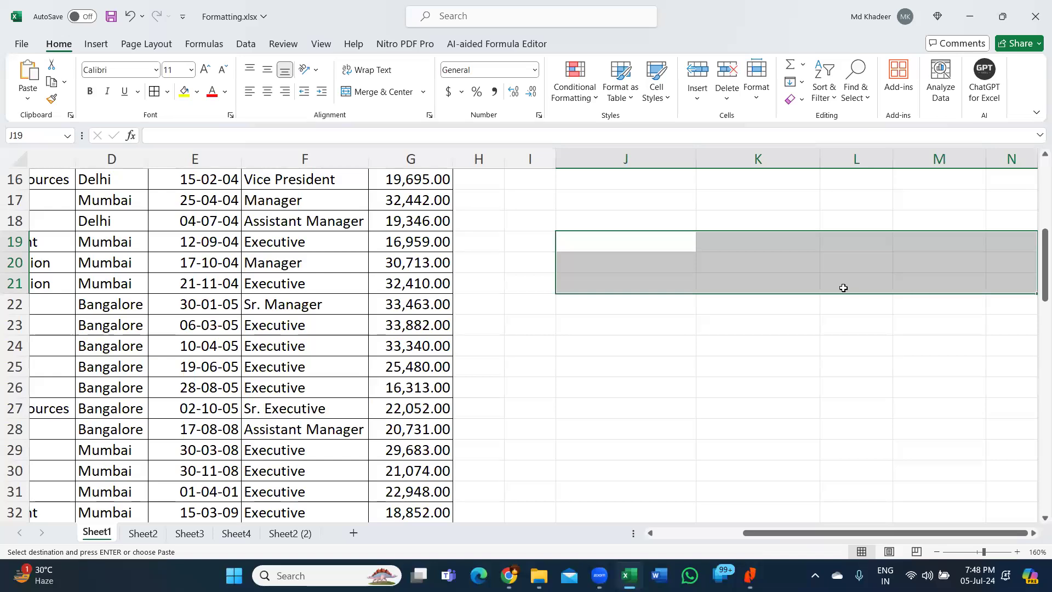
scroll(828, 280, "up", 1)
scroll(827, 280, "up", 4)
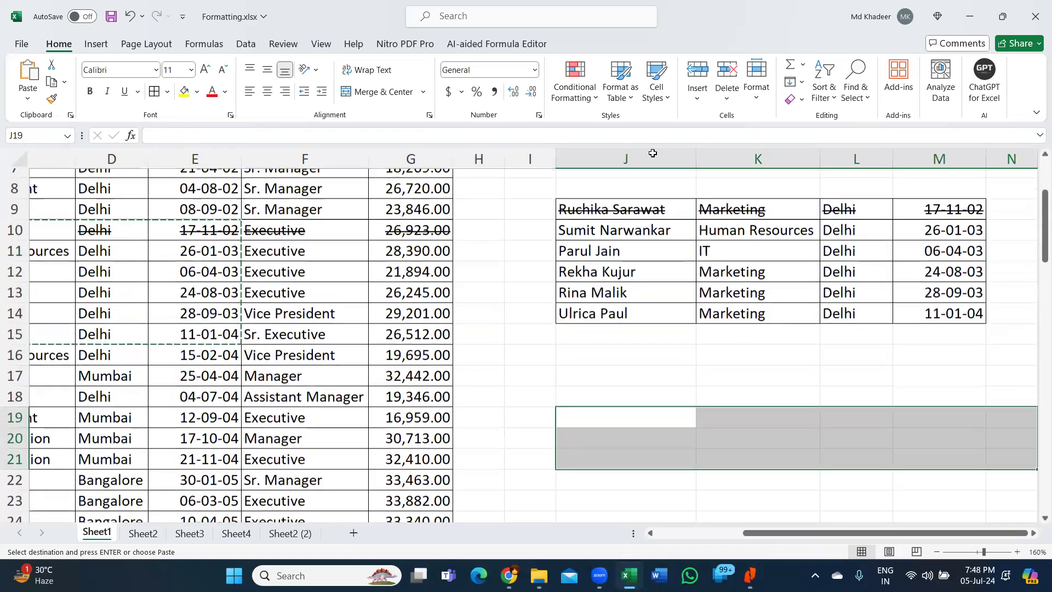
left_click_drag(626, 159, 939, 160)
scroll(655, 208, "up", 2)
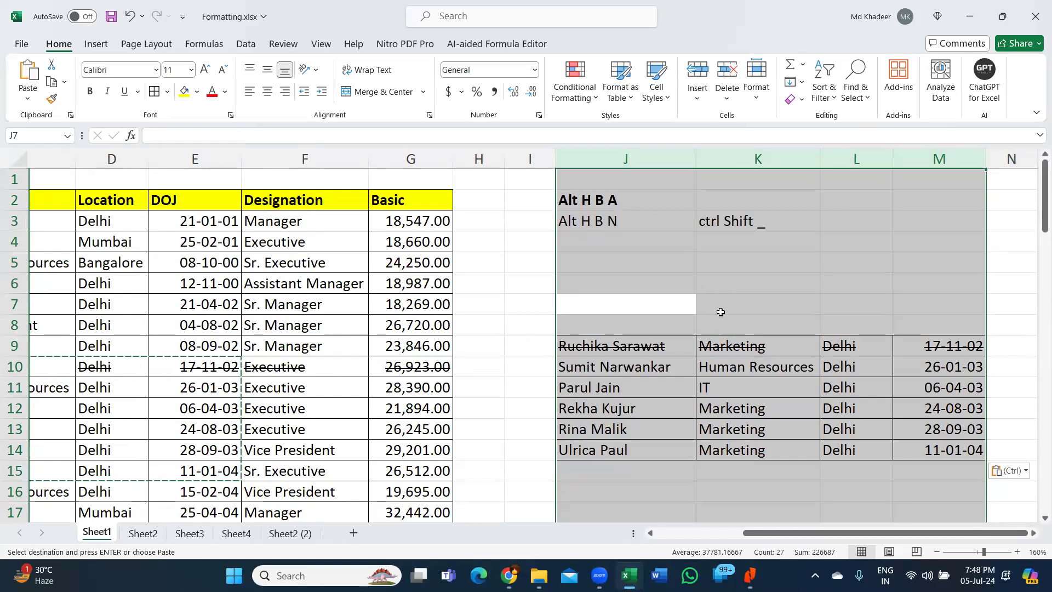
left_click(743, 285)
scroll(744, 286, "down", 2)
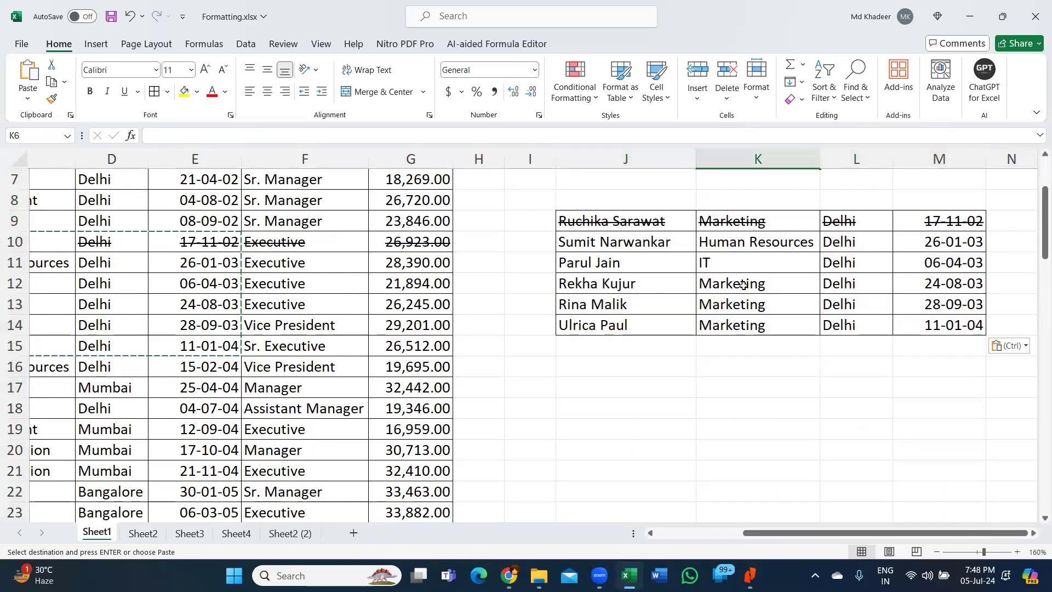
left_click_drag(593, 221, 963, 325)
key("ctrl+c")
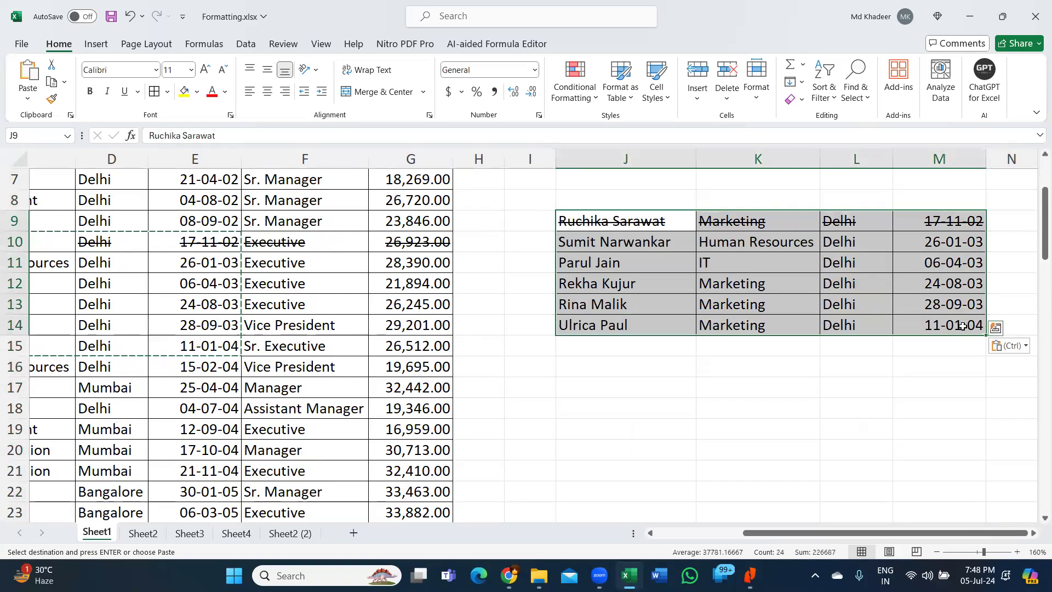
- Try Delete and Ctrl+Shift+minus on J9:M14, re-pasting and undoing to restore the rows
key("Delete")
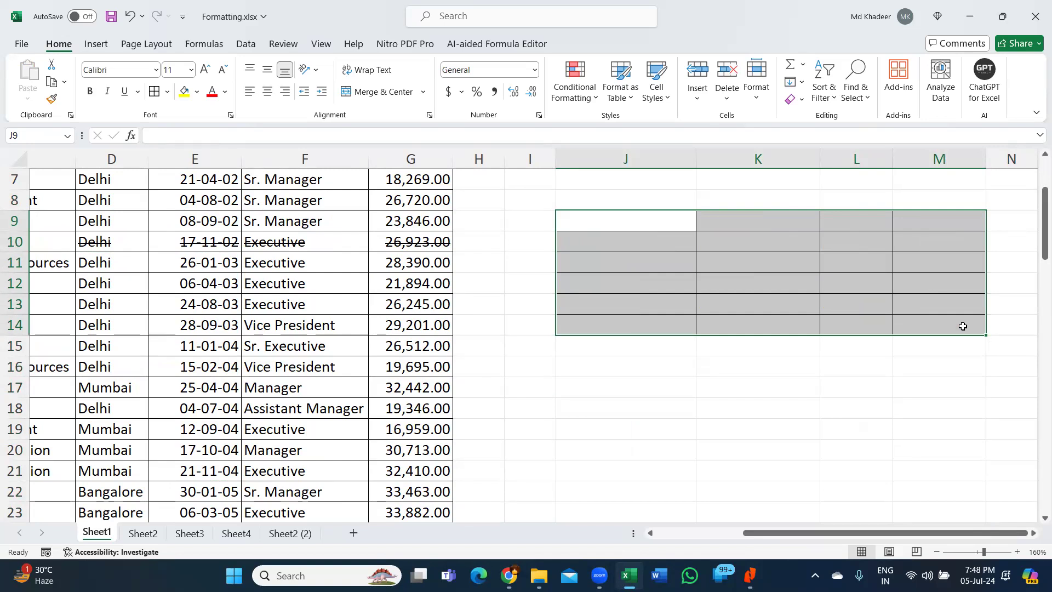
key("ctrl+shift+minus")
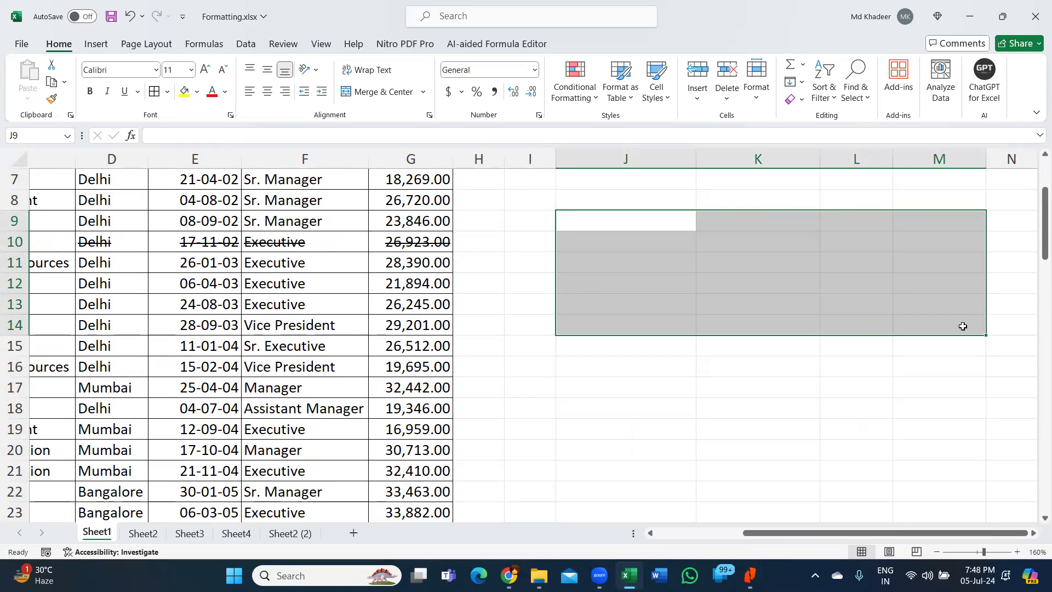
key("ctrl+z")
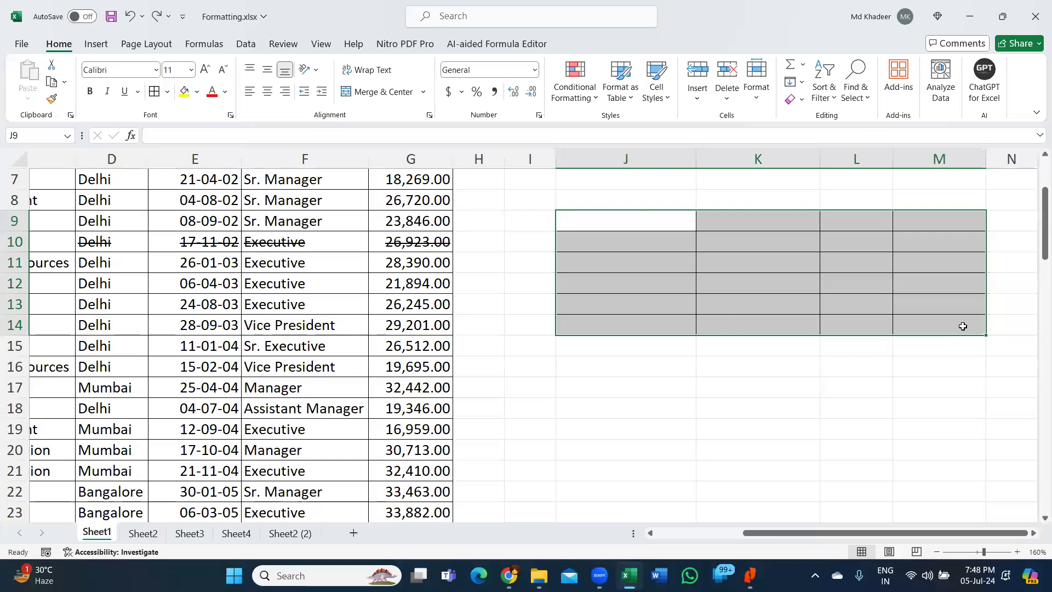
key("ctrl+v")
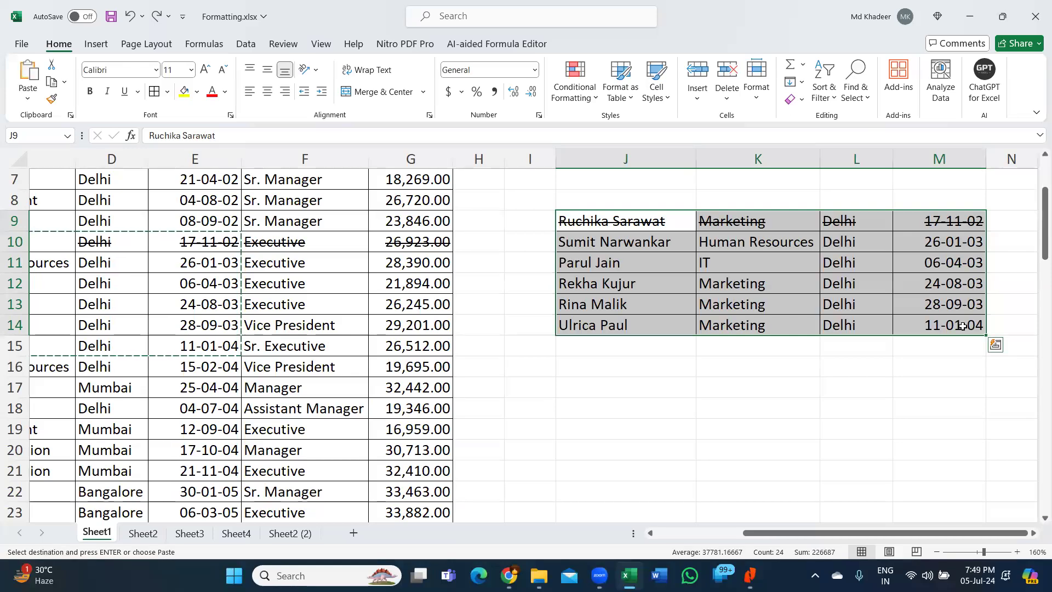
key("Delete")
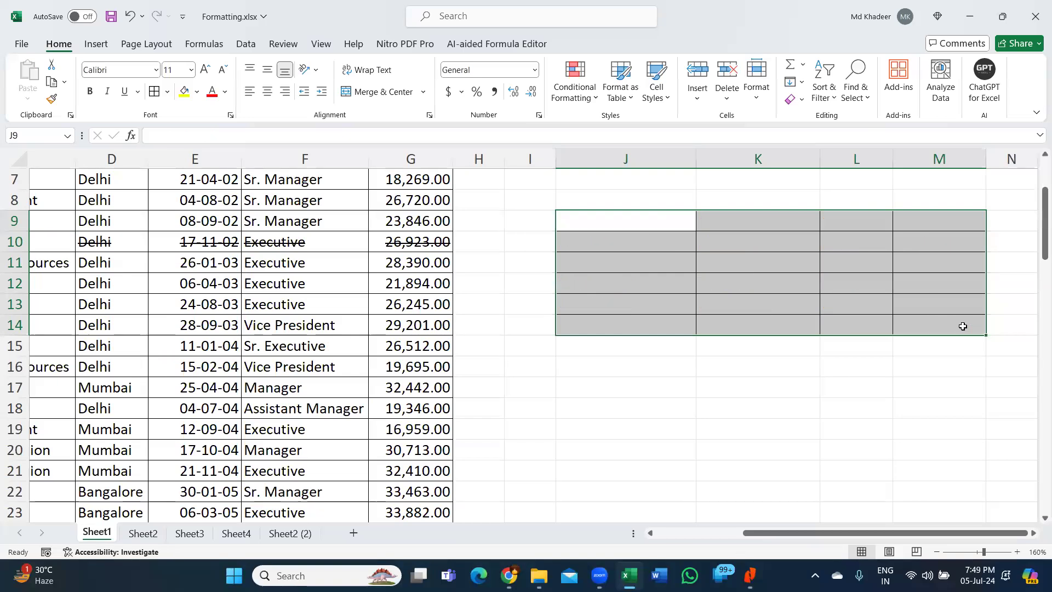
key("ctrl+shift+minus")
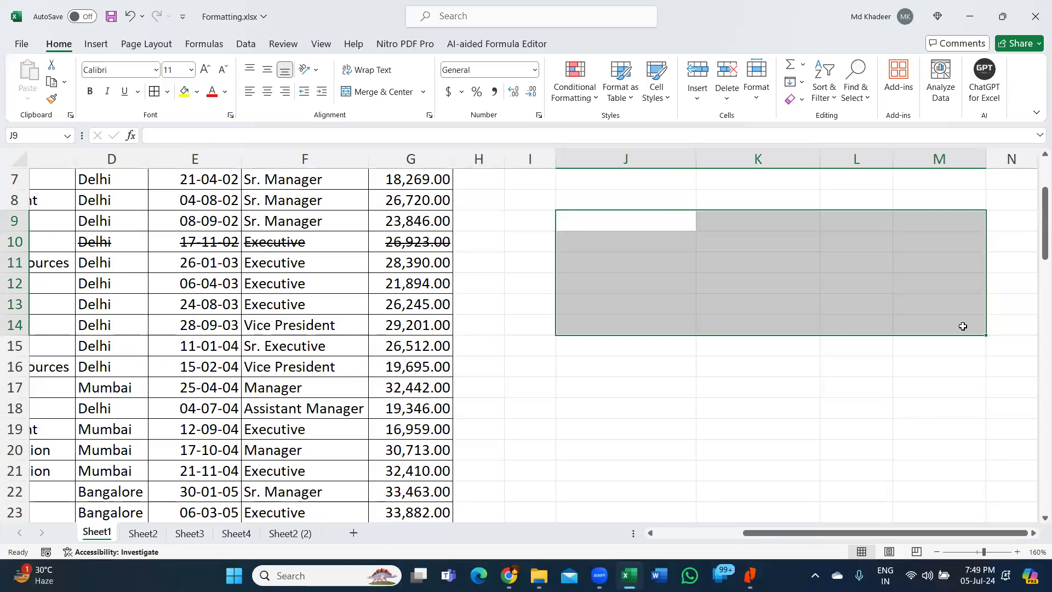
key("ctrl+z")
key("ctrl+z")
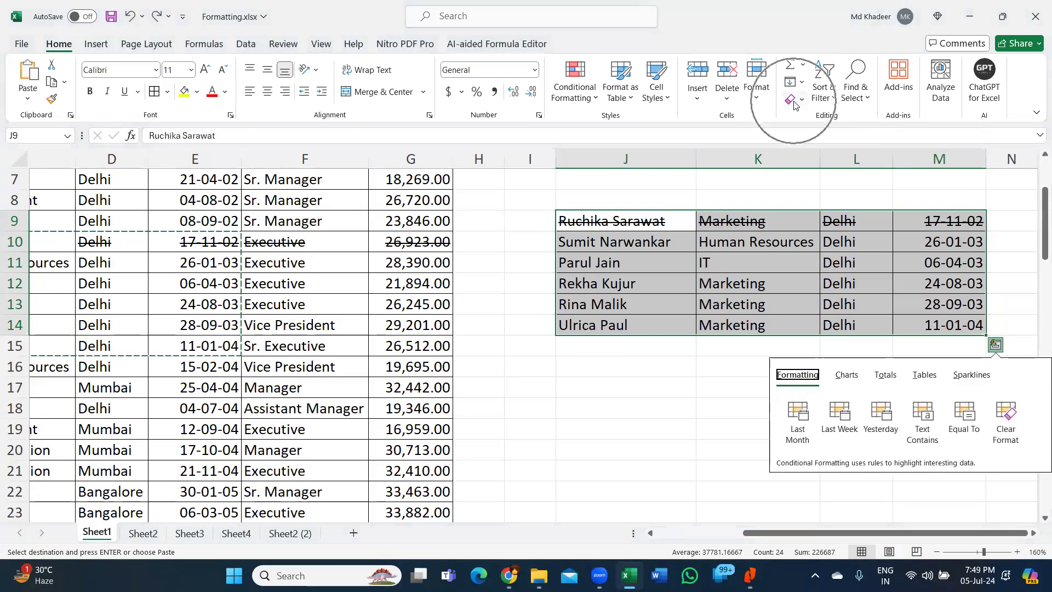
- Apply Clear All to J9:M14 from the ribbon, undo it, then clear everything again with Alt H E A
left_click(795, 100)
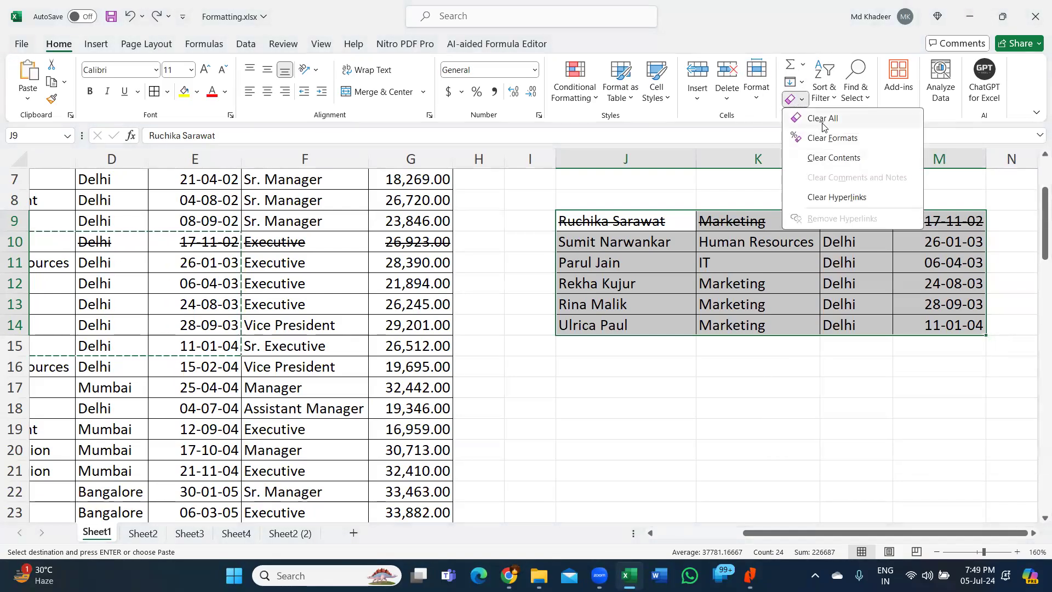
left_click(823, 119)
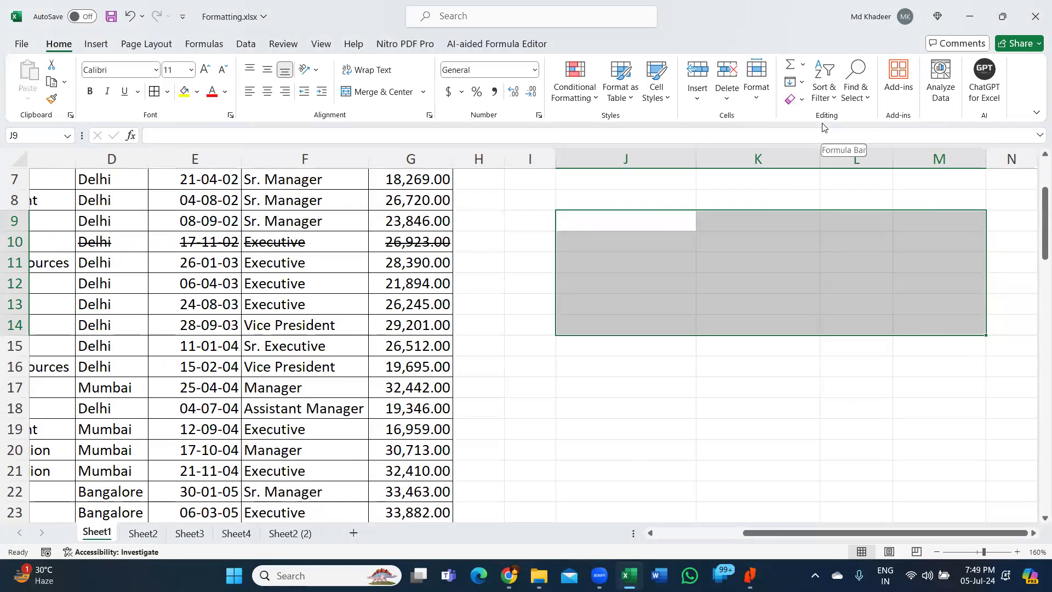
key("ctrl+z")
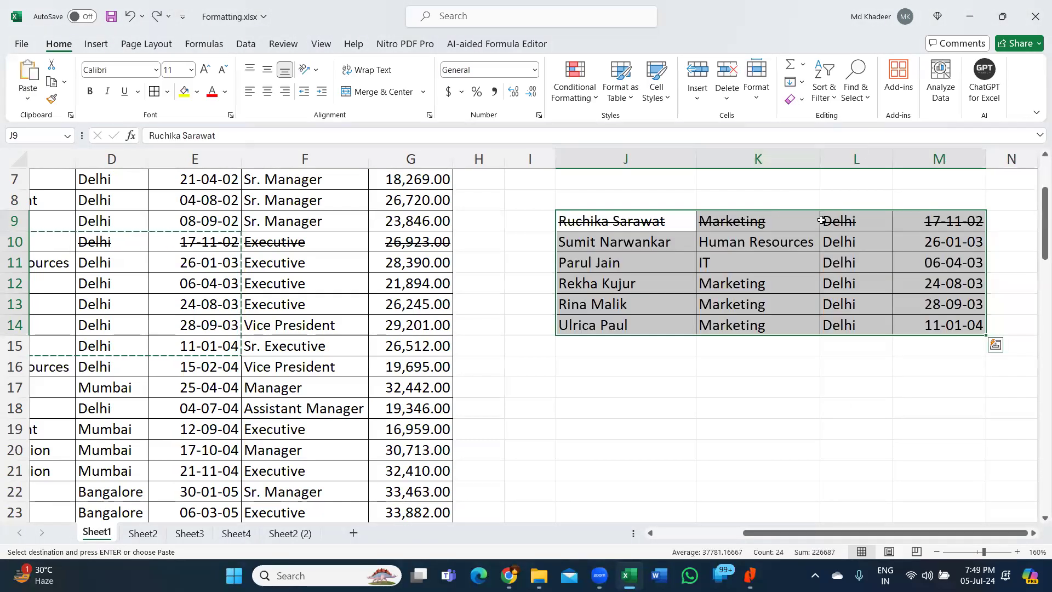
key("alt")
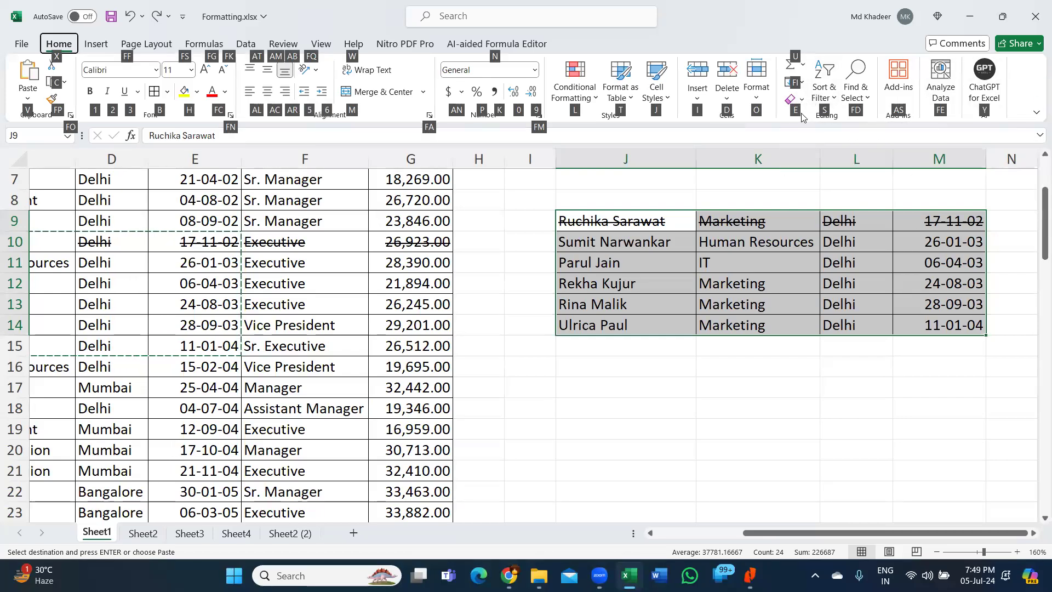
key("e")
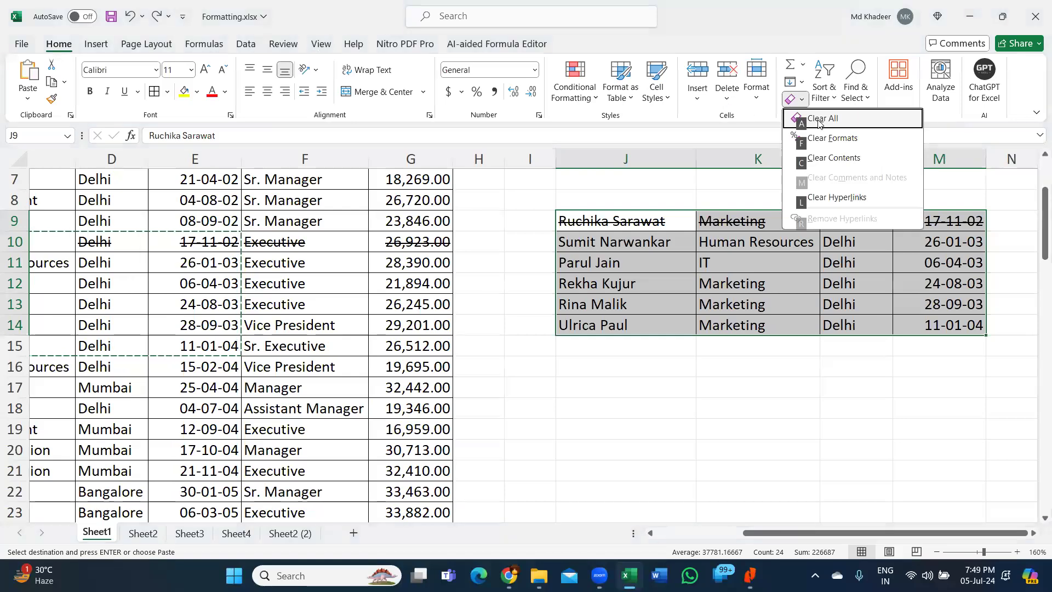
left_click(820, 122)
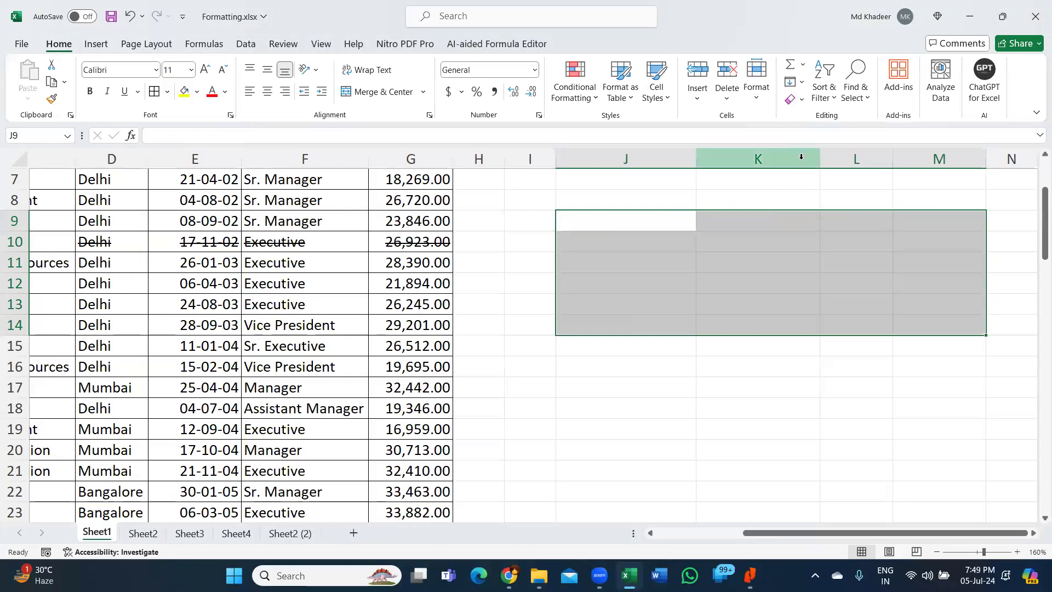
scroll(801, 158, "up", 2)
left_click(651, 205)
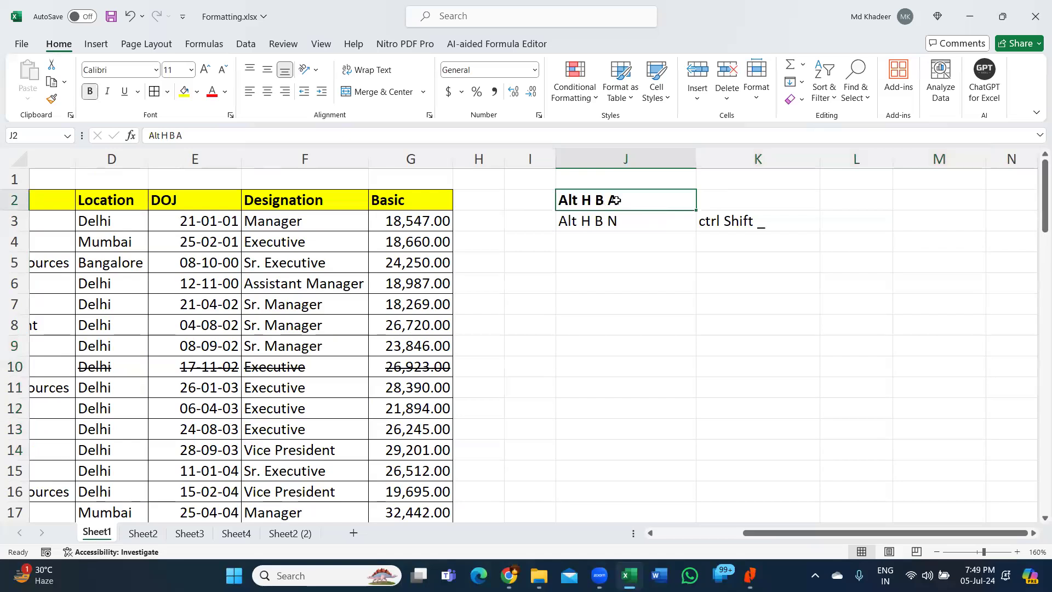
- Enter the note 'Alt H E A' in K2
left_click(749, 197)
type("Alt H B")
key("BackSpace")
type("E A")
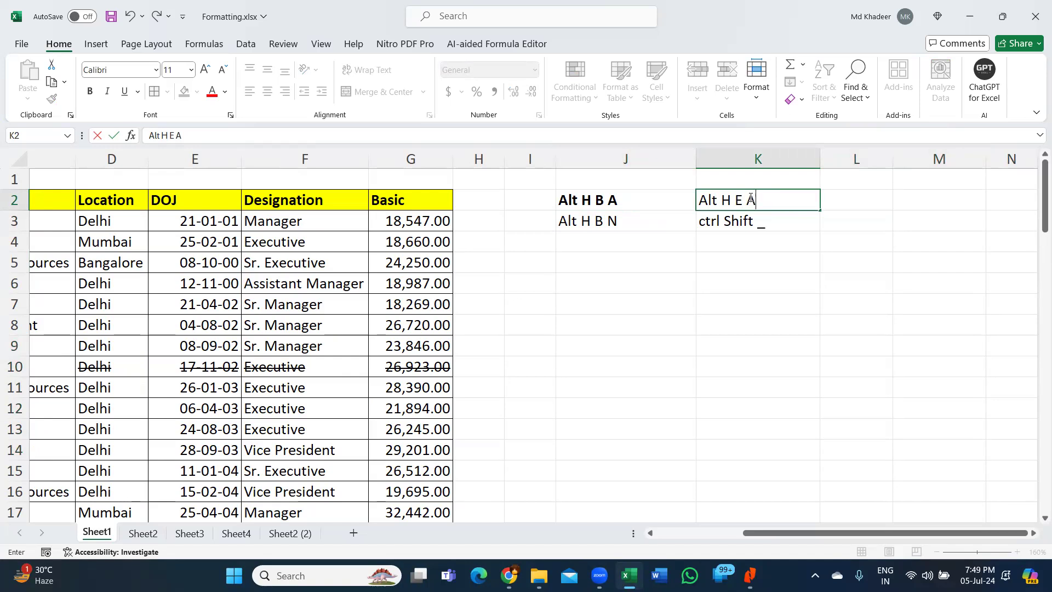
key("Return")
- Review the four shortcut notes, then bring up the course content PDF in Nitro PDF Pro
left_click_drag(669, 200, 736, 201)
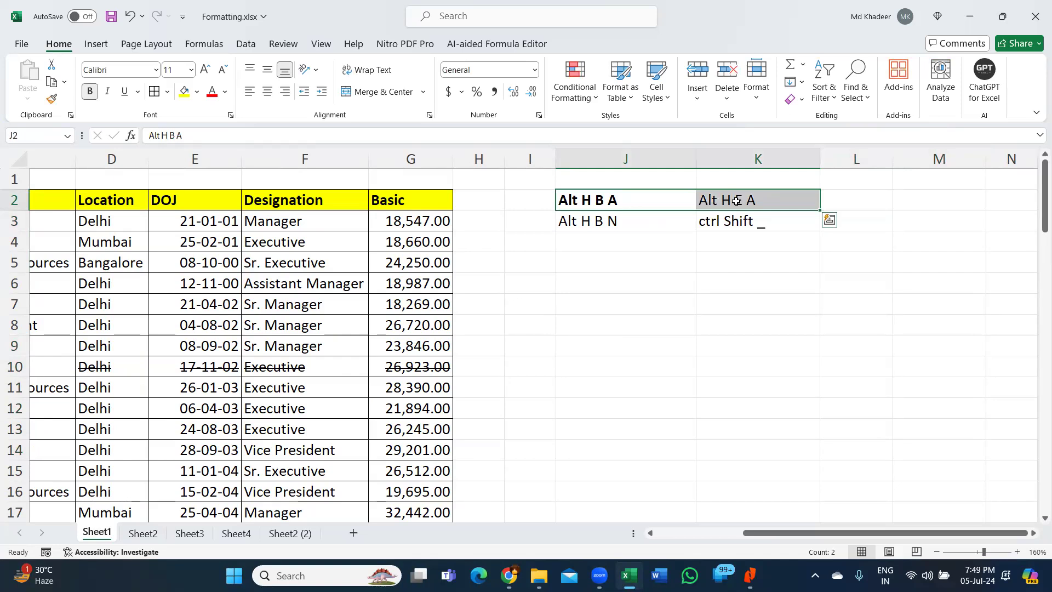
left_click_drag(656, 199, 719, 216)
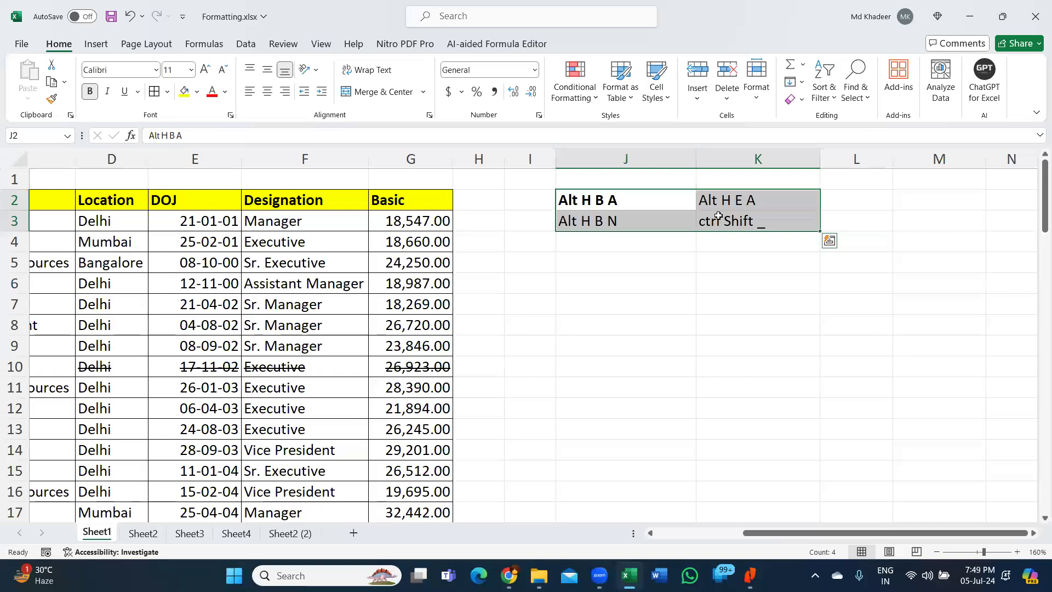
left_click(384, 283)
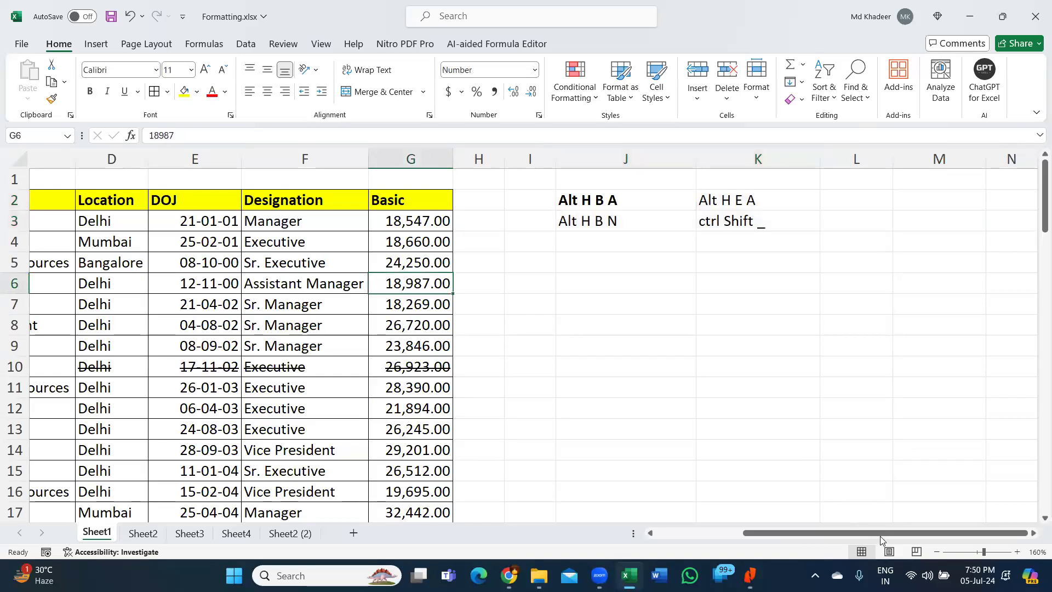
left_click_drag(881, 534, 808, 531)
left_click(614, 345)
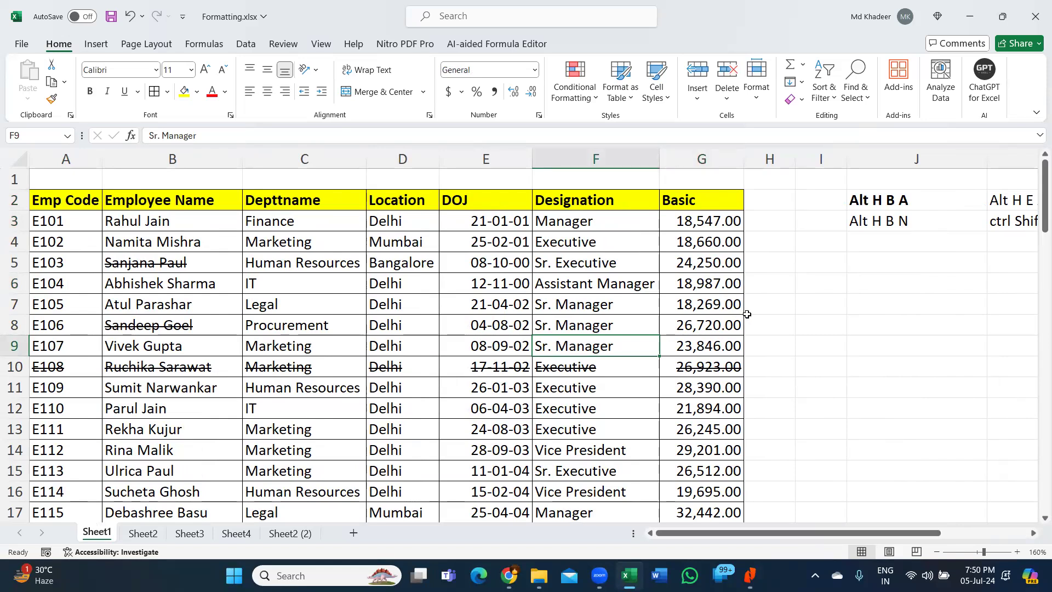
left_click(832, 283)
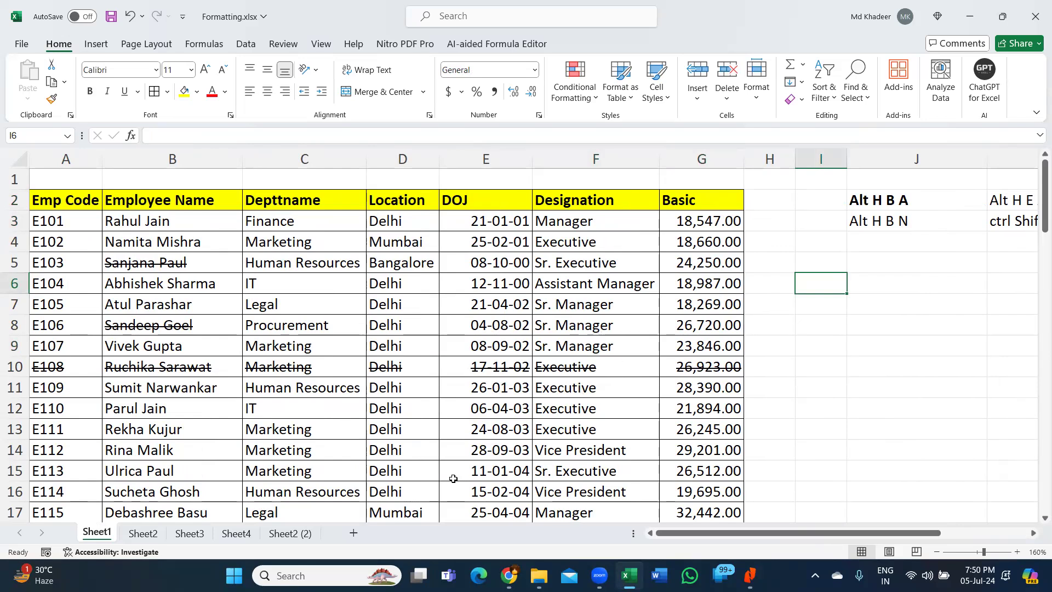
left_click(602, 299)
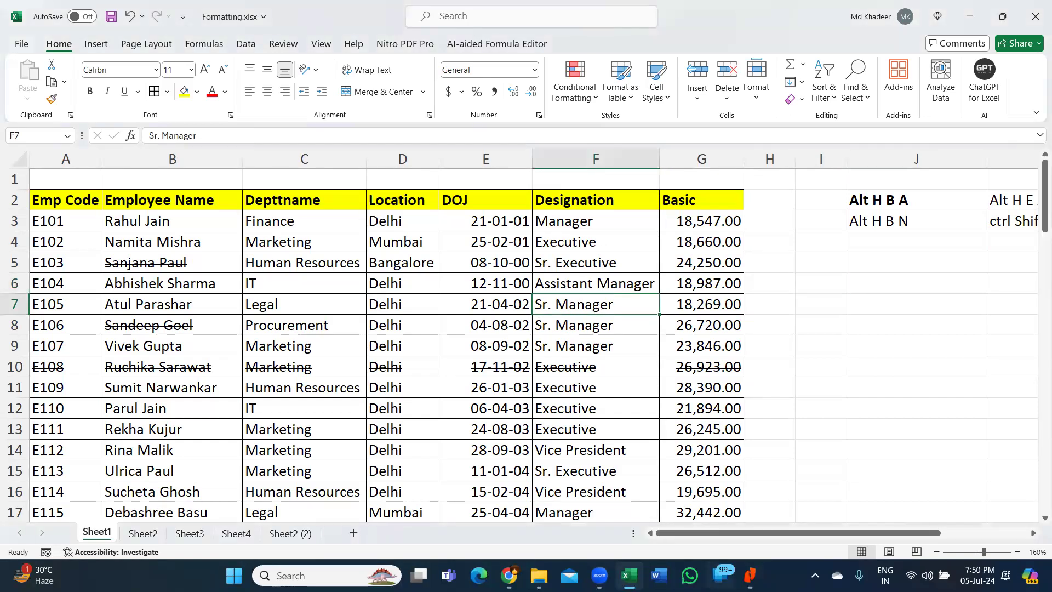
left_click(750, 575)
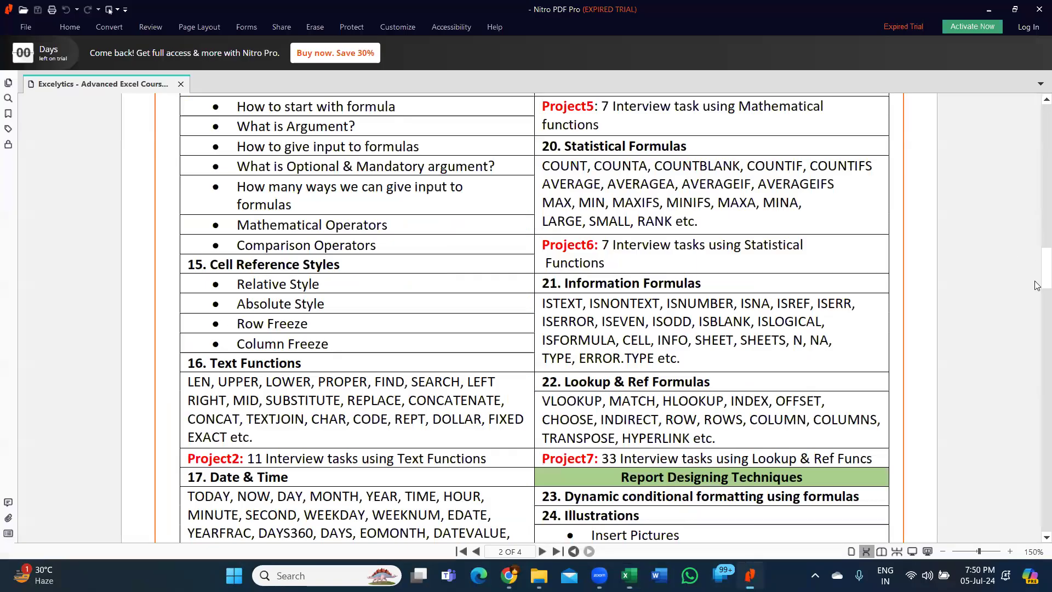
- Scroll through page 1's Basic Excel topics down to page 2's Fill Options and Find & Select
scroll(1037, 164, "up", 15)
scroll(1037, 129, "up", 10)
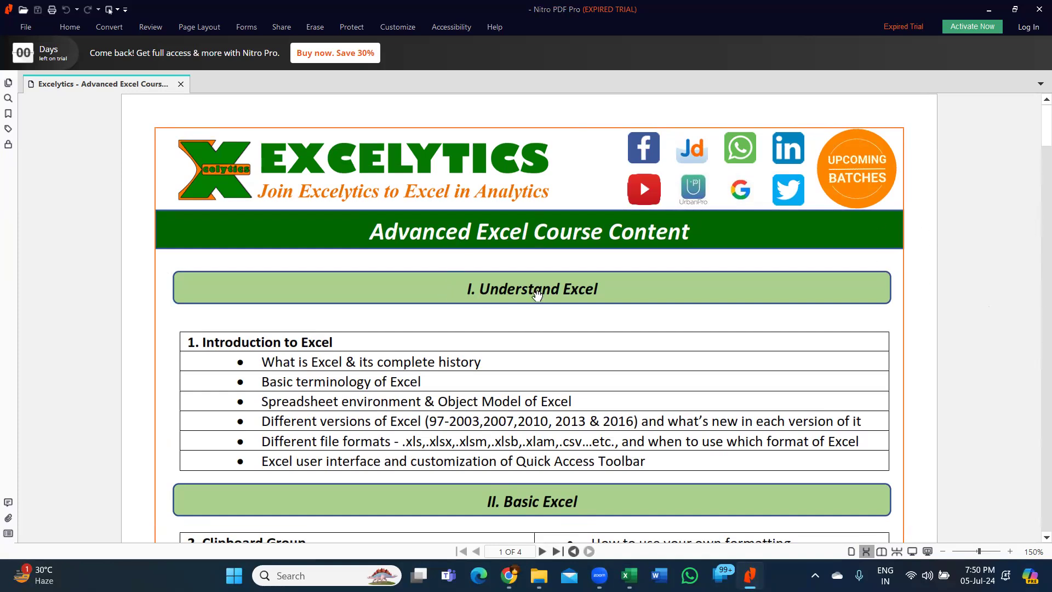
scroll(534, 292, "down", 1)
scroll(534, 291, "down", 1)
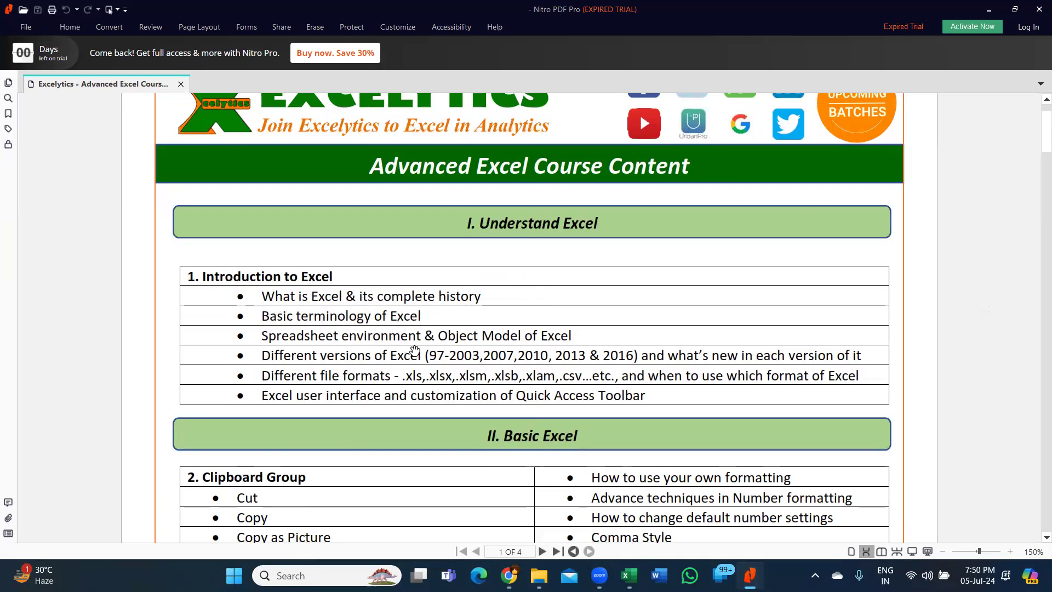
scroll(413, 349, "down", 1)
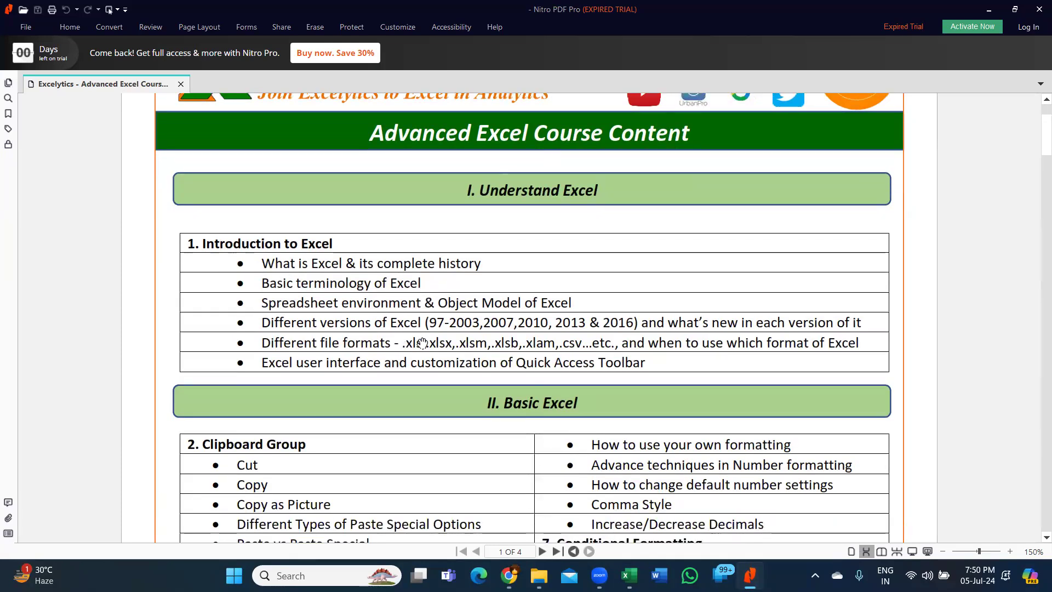
scroll(420, 344, "down", 2)
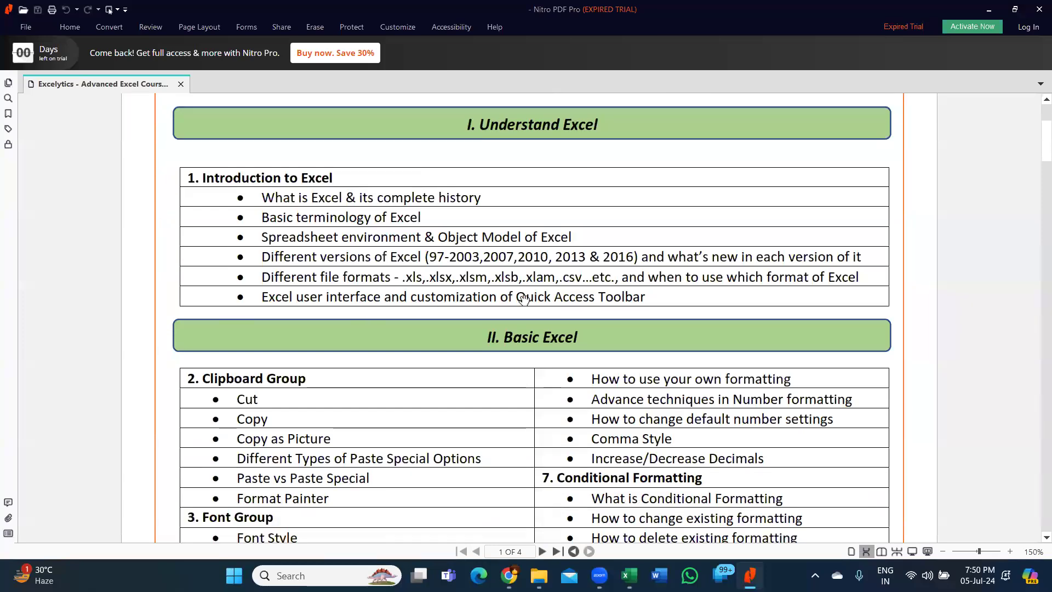
scroll(597, 302, "down", 6)
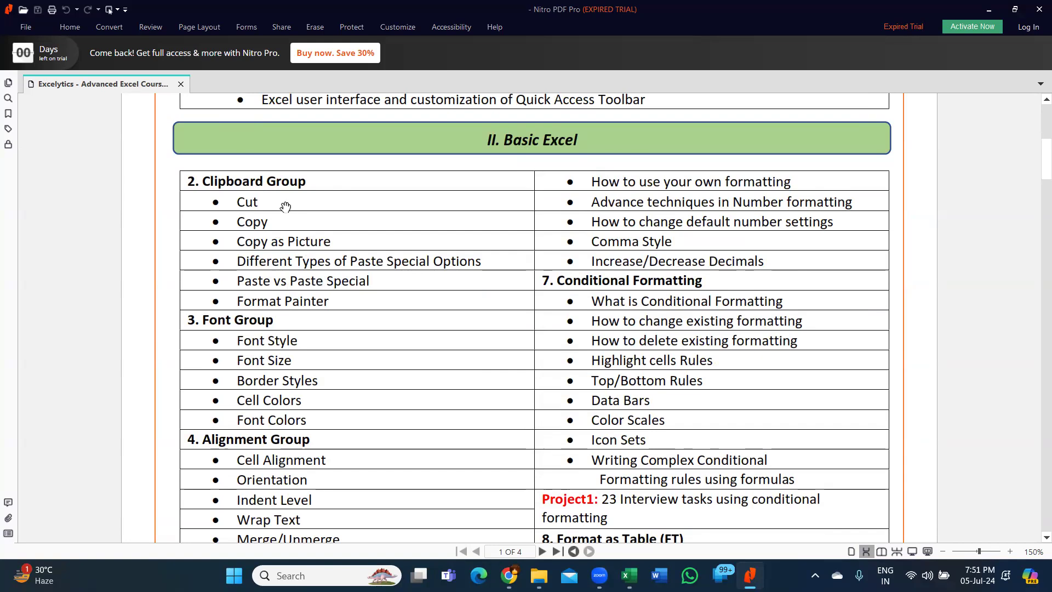
scroll(253, 332, "down", 3)
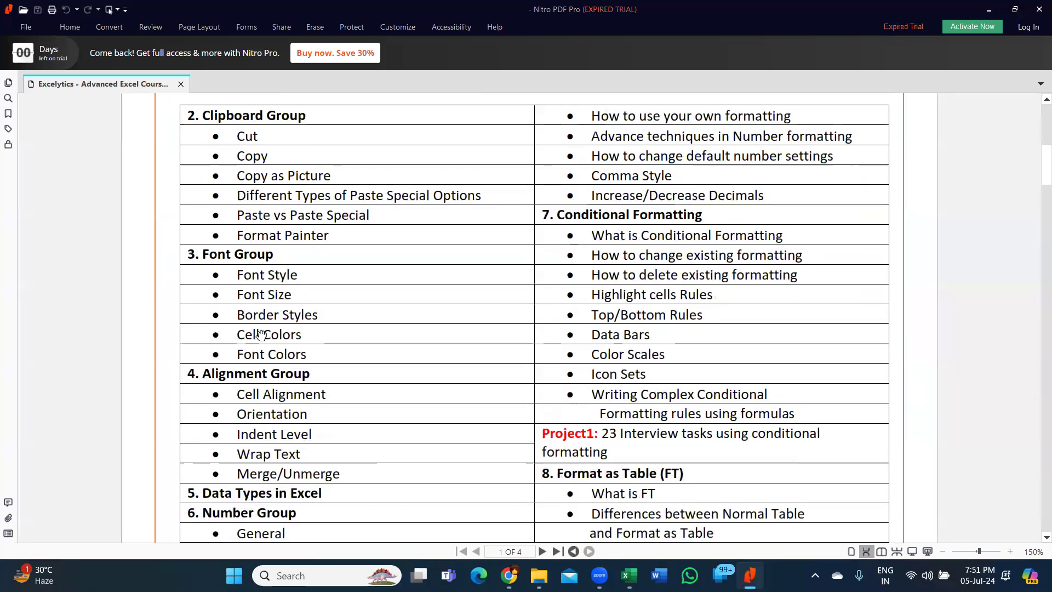
scroll(319, 344, "down", 1)
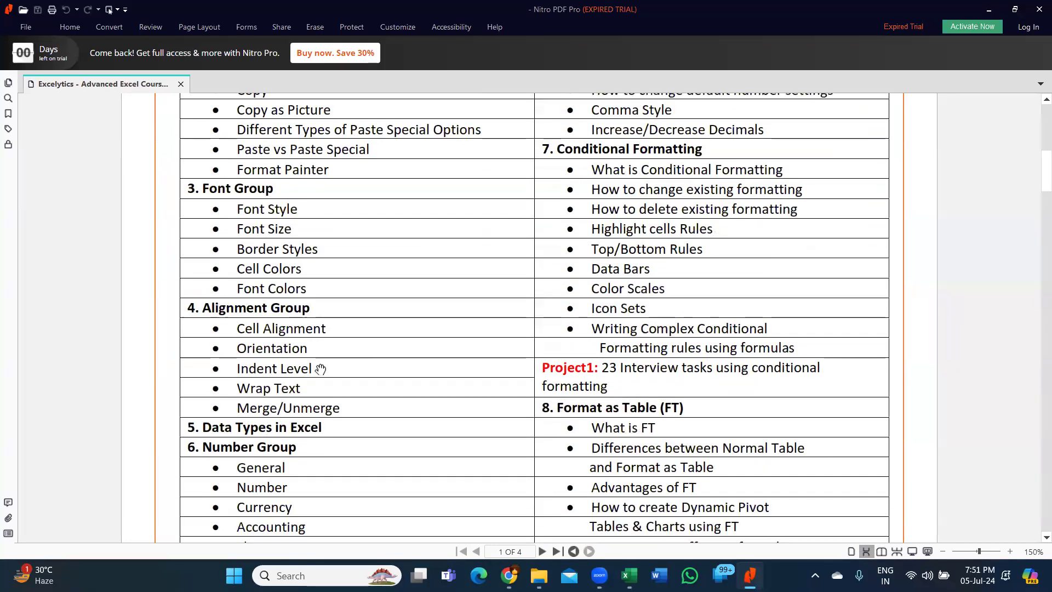
scroll(321, 363, "down", 4)
scroll(323, 368, "down", 2)
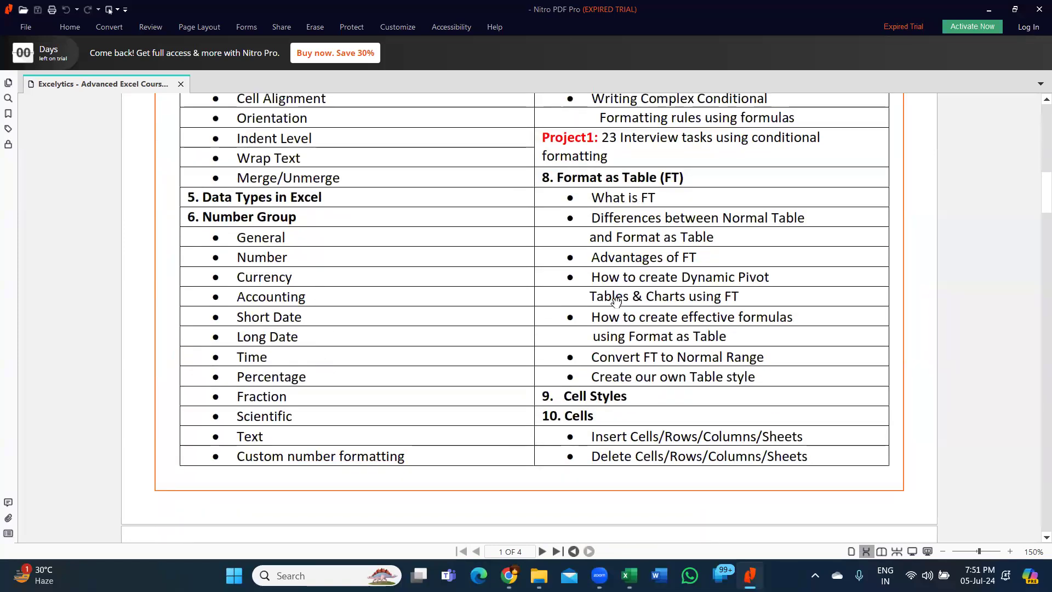
scroll(619, 329, "up", 5)
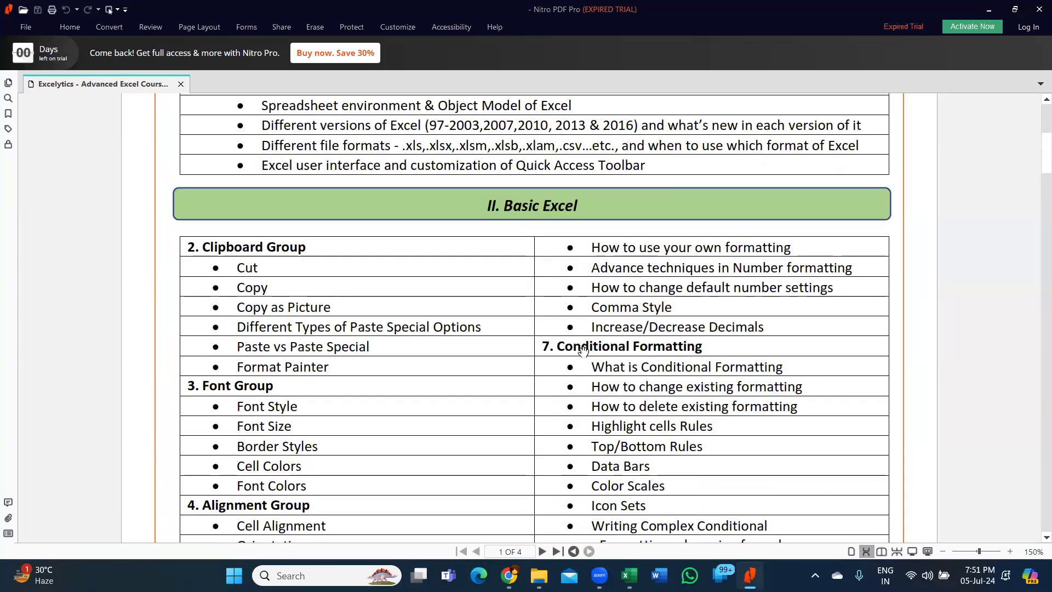
scroll(655, 386, "down", 10)
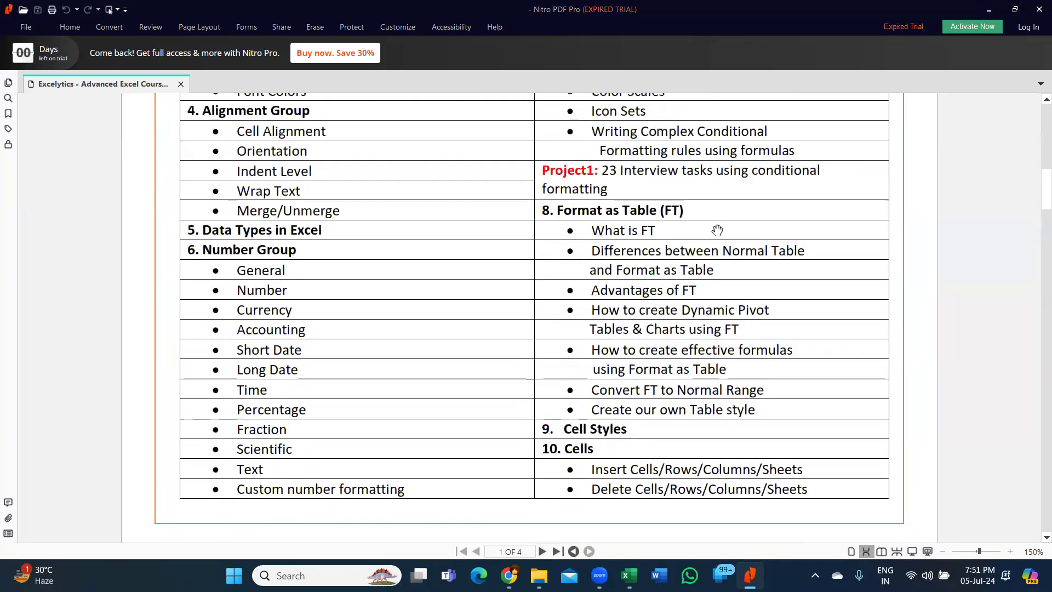
scroll(645, 342, "down", 3)
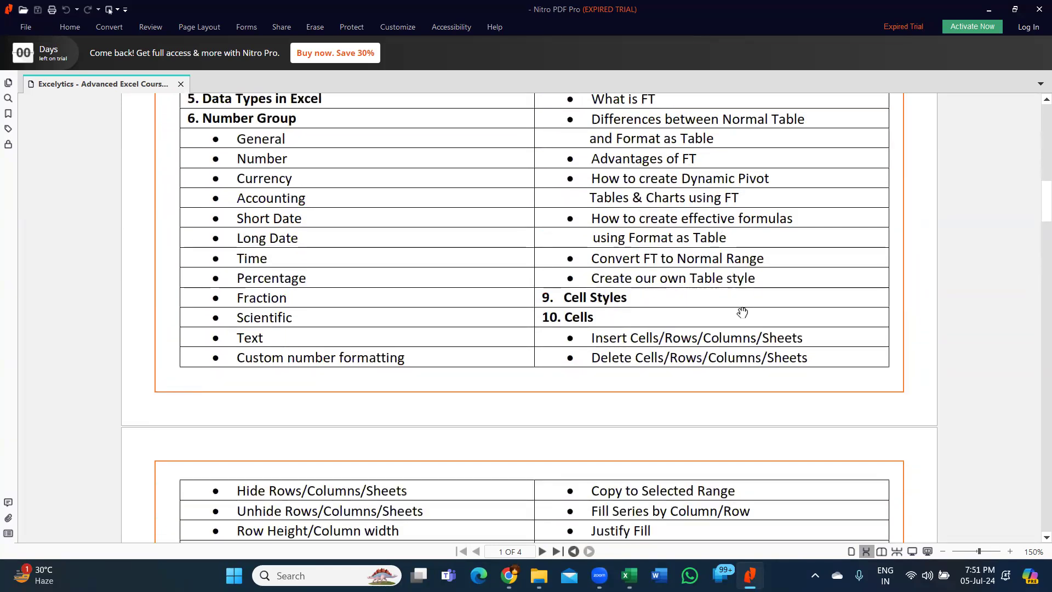
scroll(740, 318, "down", 6)
scroll(496, 299, "down", 2)
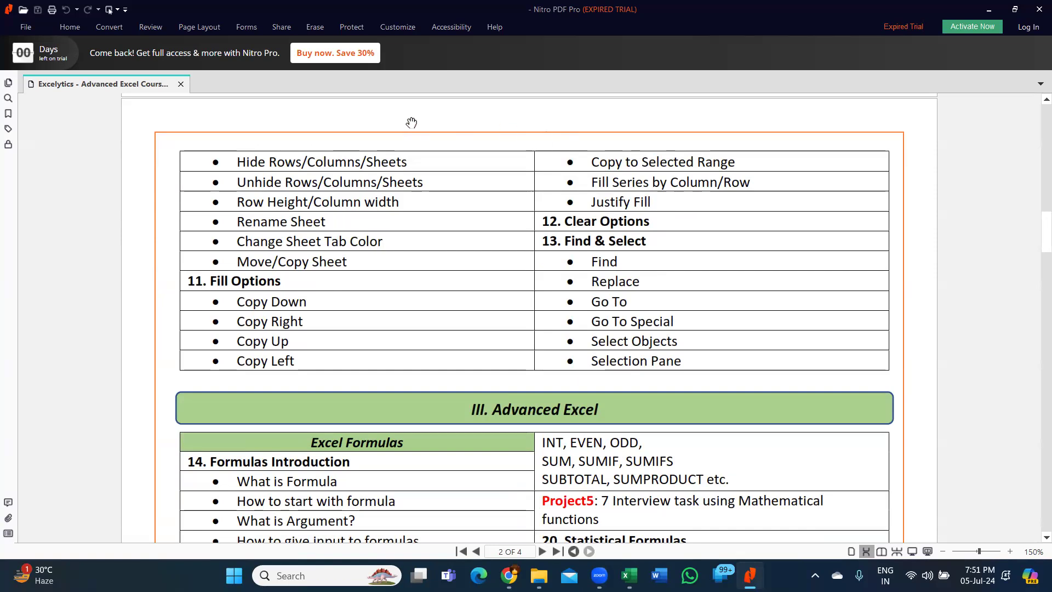
- Scroll through Lookup & Ref Formulas, Report Designing, Illustrations and Sparklines to page 3
scroll(595, 283, "up", 1)
scroll(595, 283, "up", 1)
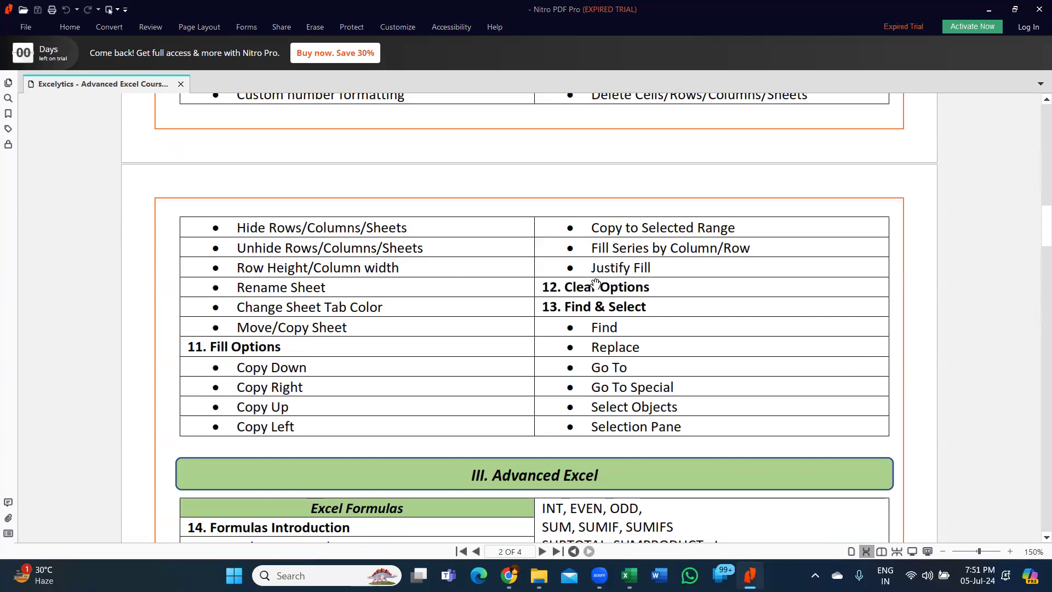
scroll(595, 282, "down", 5)
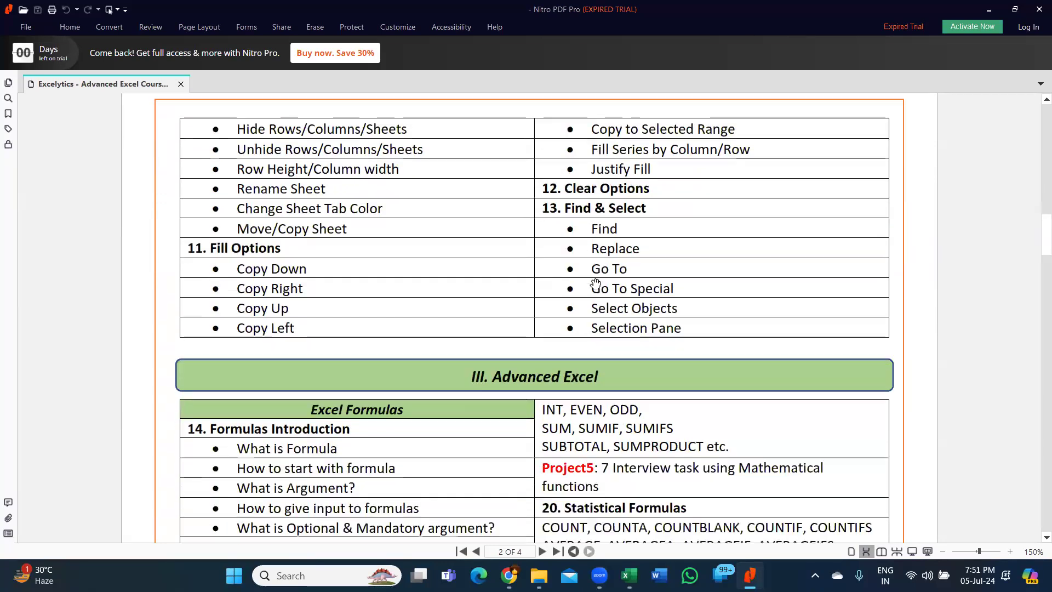
scroll(600, 250, "down", 1)
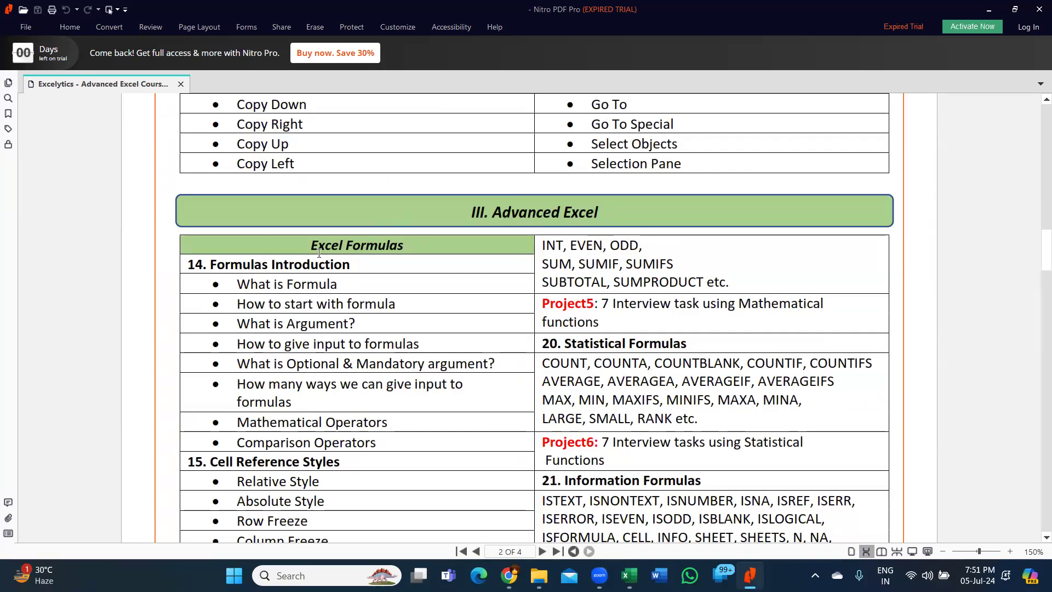
scroll(318, 250, "down", 3)
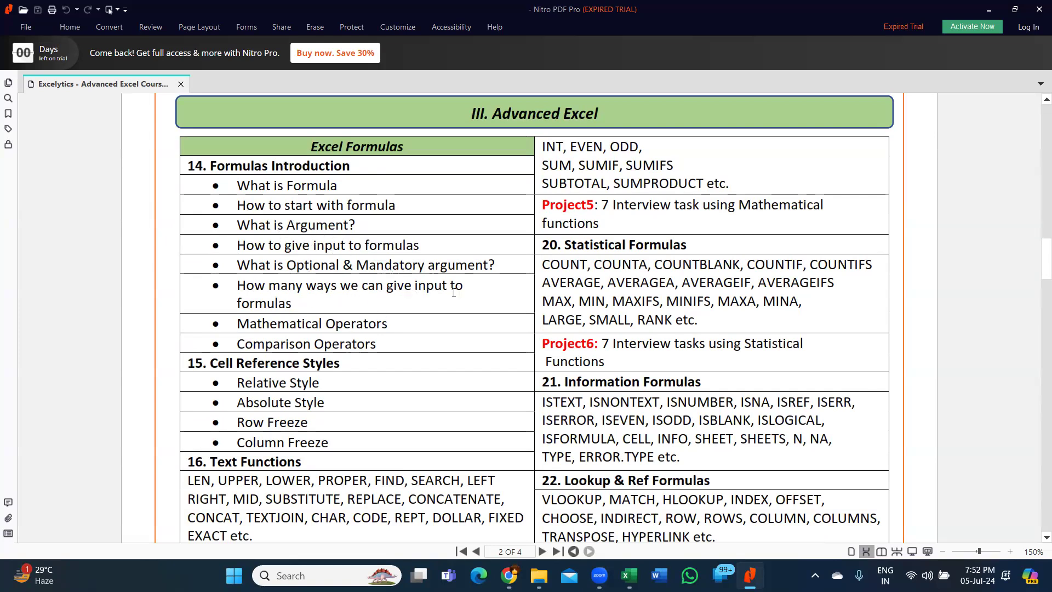
scroll(458, 293, "down", 3)
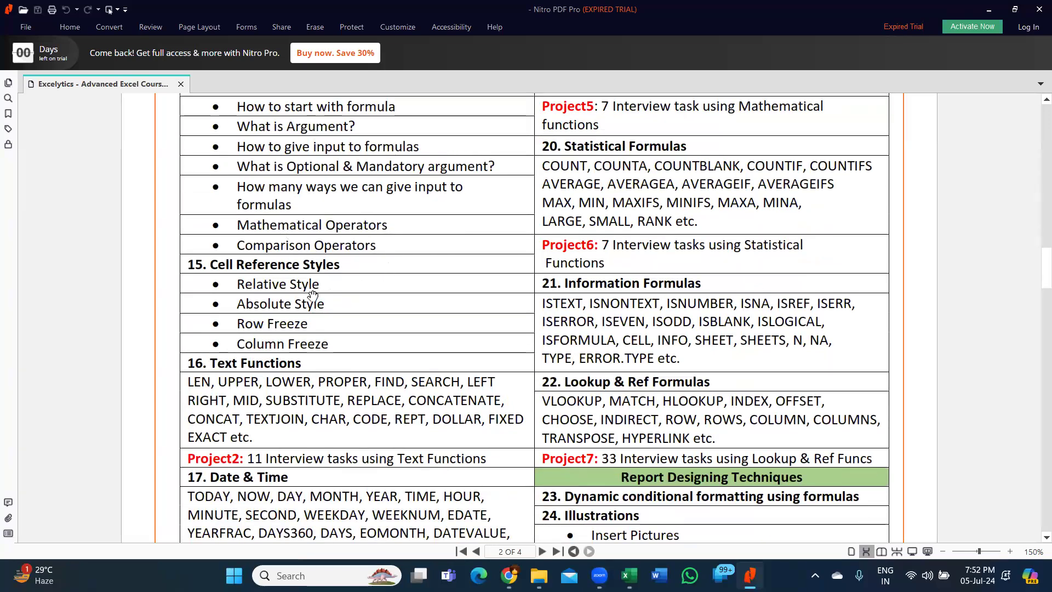
scroll(355, 315, "down", 2)
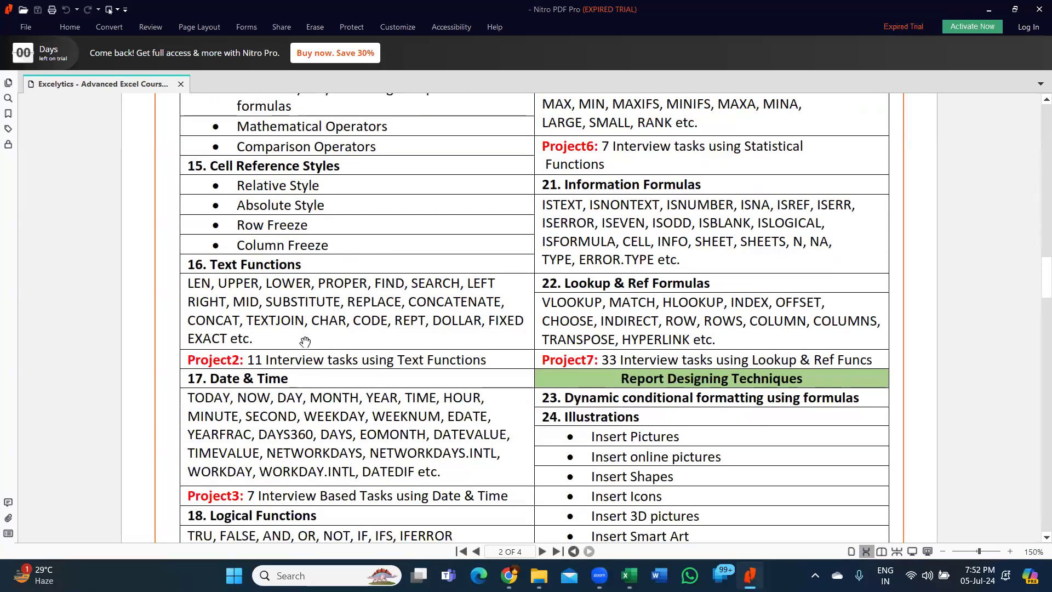
scroll(306, 348, "down", 3)
scroll(306, 347, "down", 2)
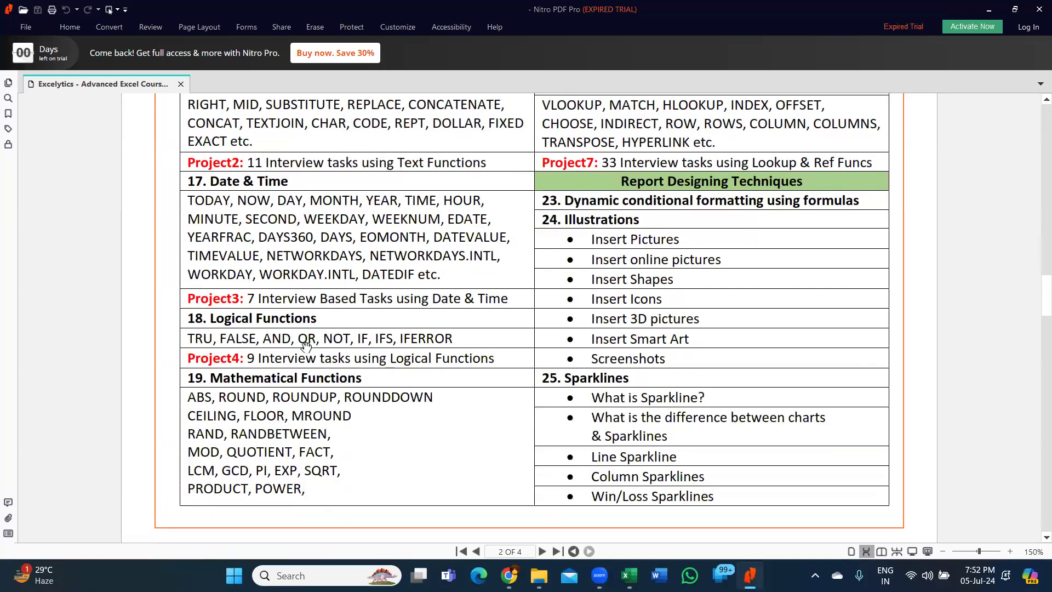
scroll(305, 345, "down", 3)
scroll(684, 310, "up", 10)
scroll(685, 310, "up", 10)
scroll(680, 315, "down", 10)
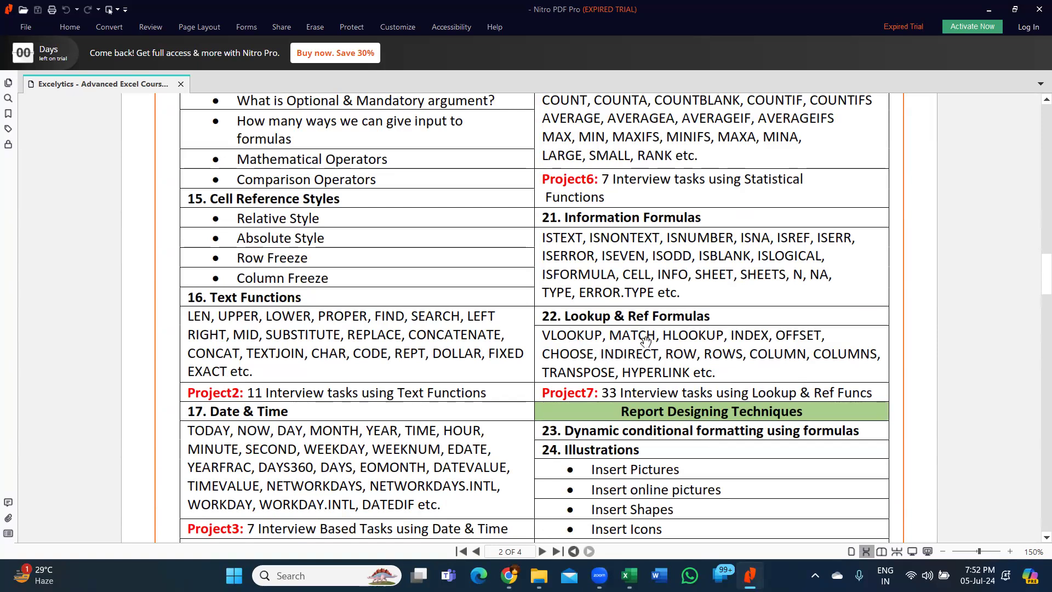
scroll(655, 347, "down", 3)
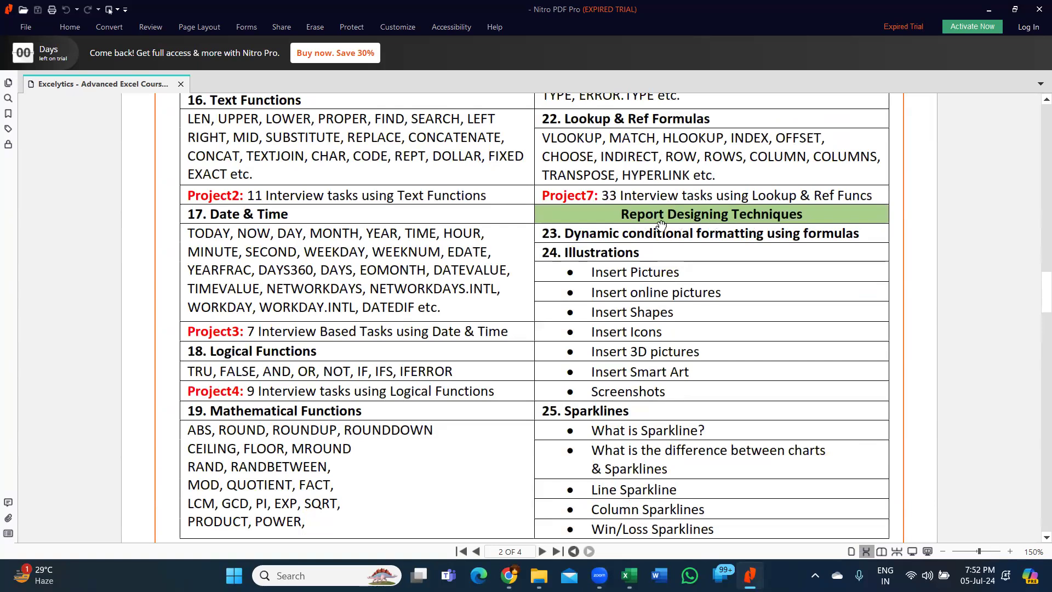
scroll(666, 272, "down", 5)
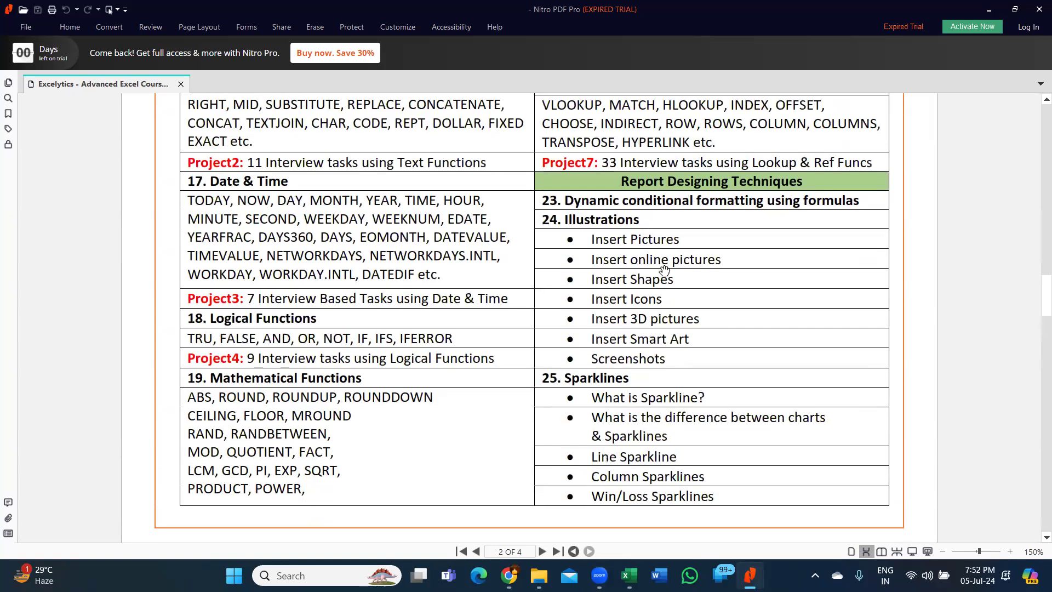
- Scroll page 3 from Filter Options through Data Validation, continuing to page 4's Forecast section
scroll(249, 254, "down", 2)
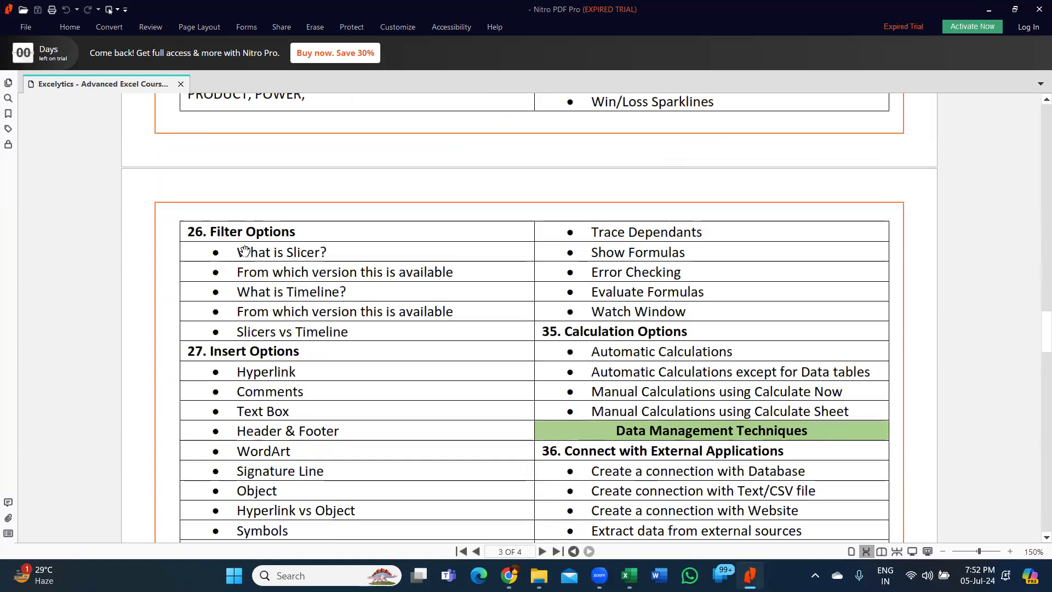
scroll(247, 371, "down", 1)
scroll(246, 371, "down", 1)
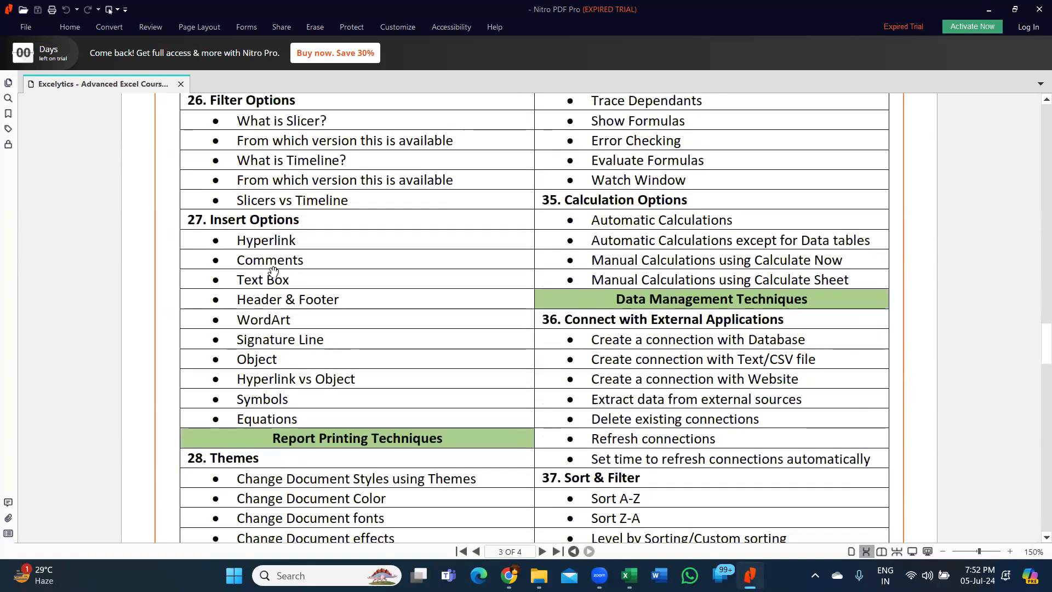
scroll(315, 358, "down", 3)
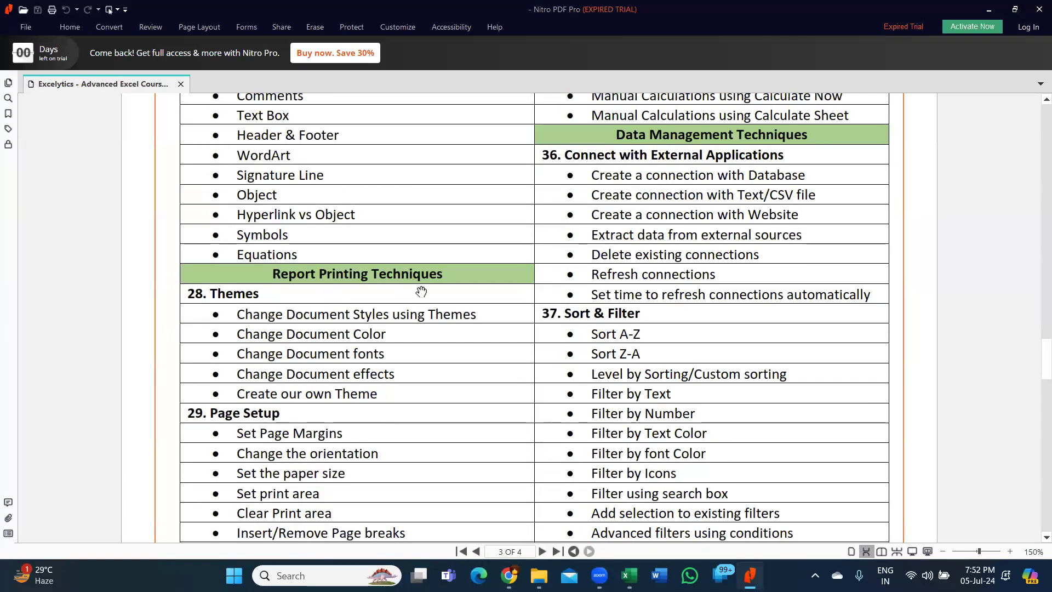
scroll(392, 355, "down", 4)
scroll(391, 356, "down", 2)
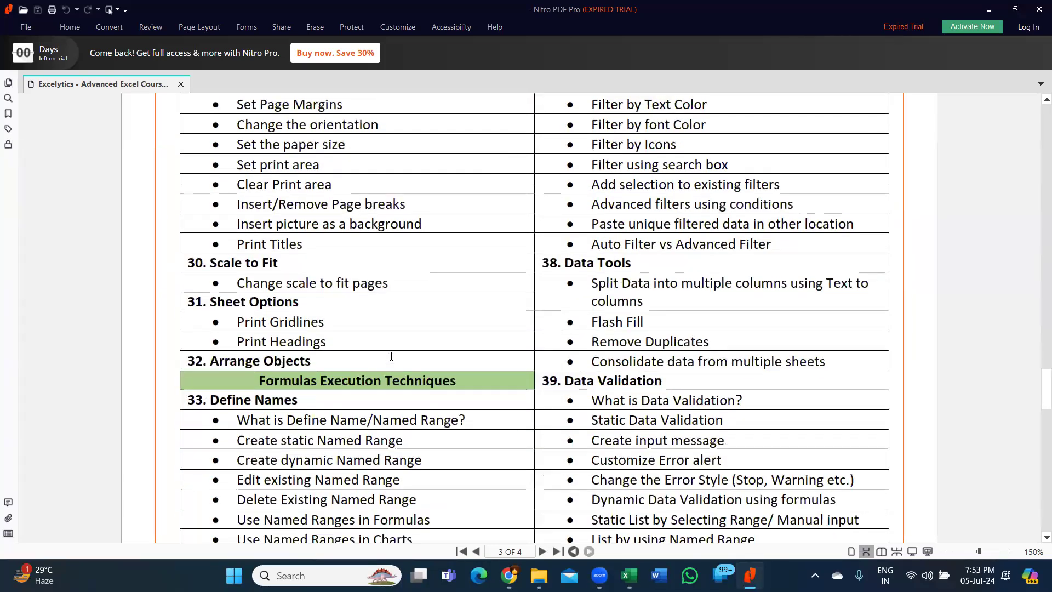
scroll(438, 360, "down", 3)
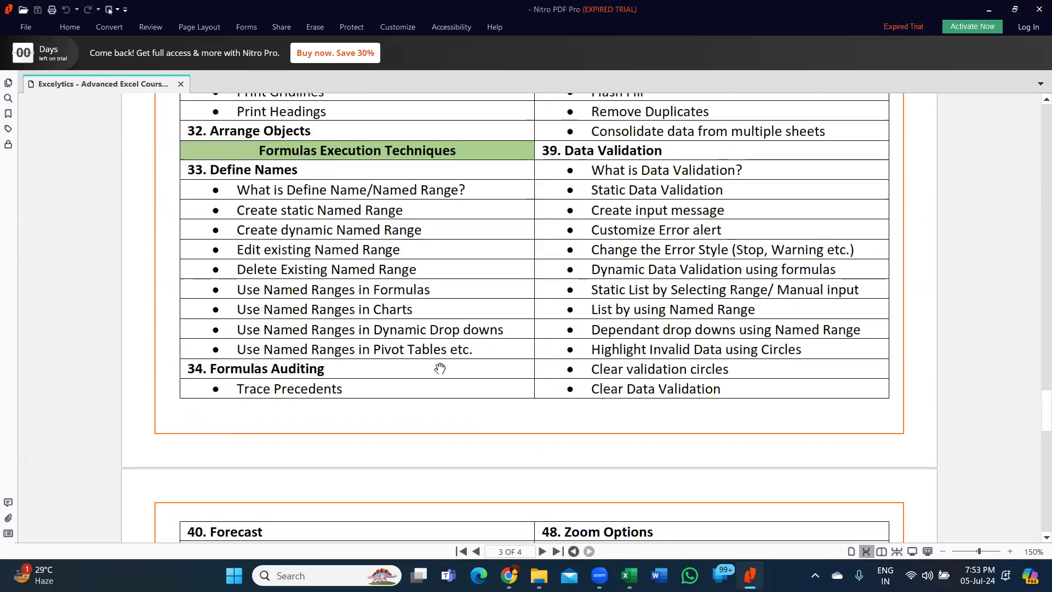
scroll(704, 367, "up", 7)
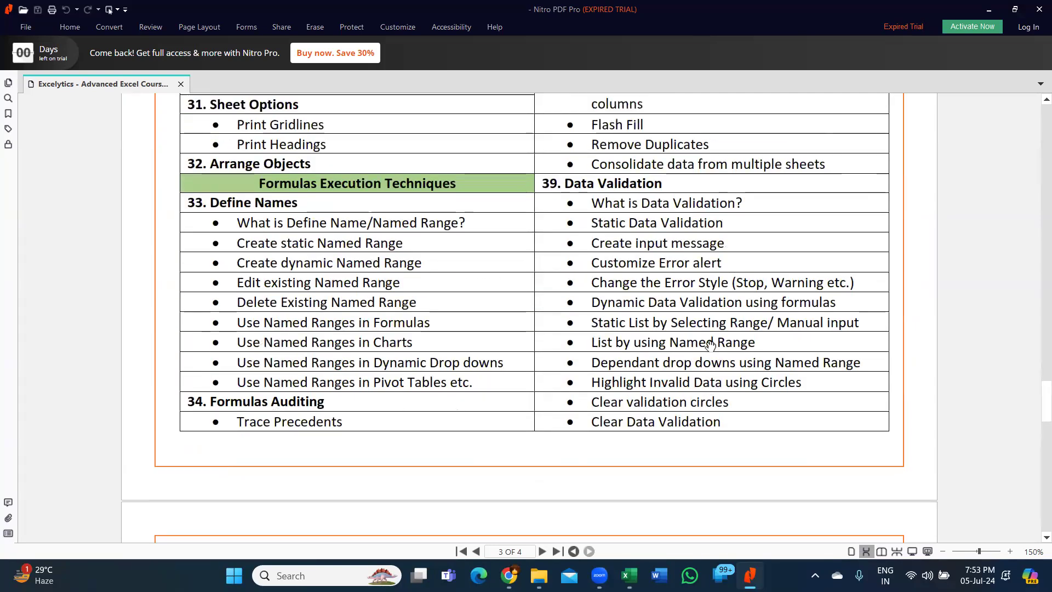
scroll(711, 329, "up", 6)
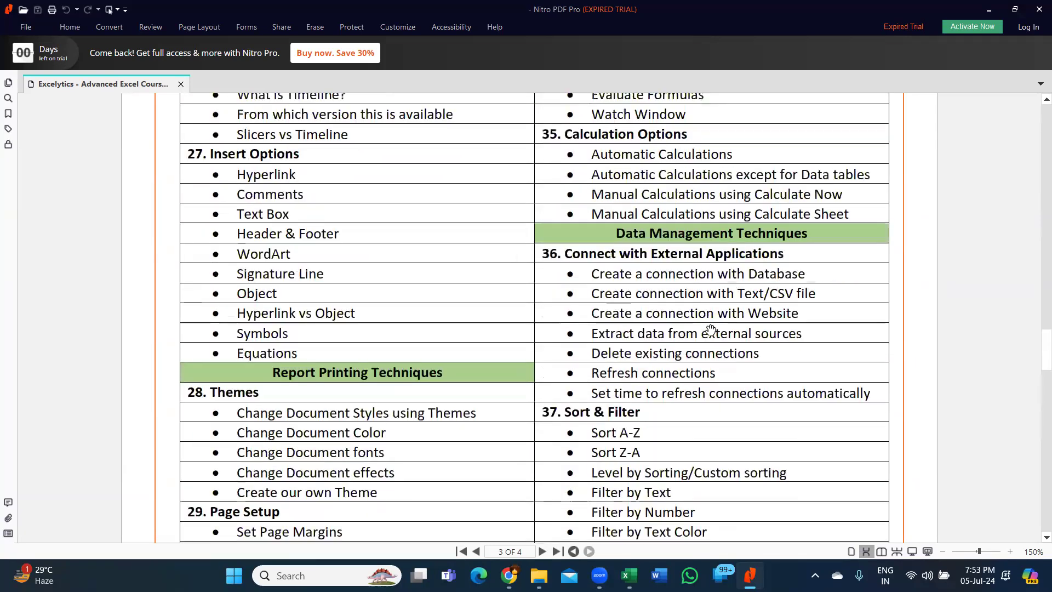
scroll(715, 344, "down", 2)
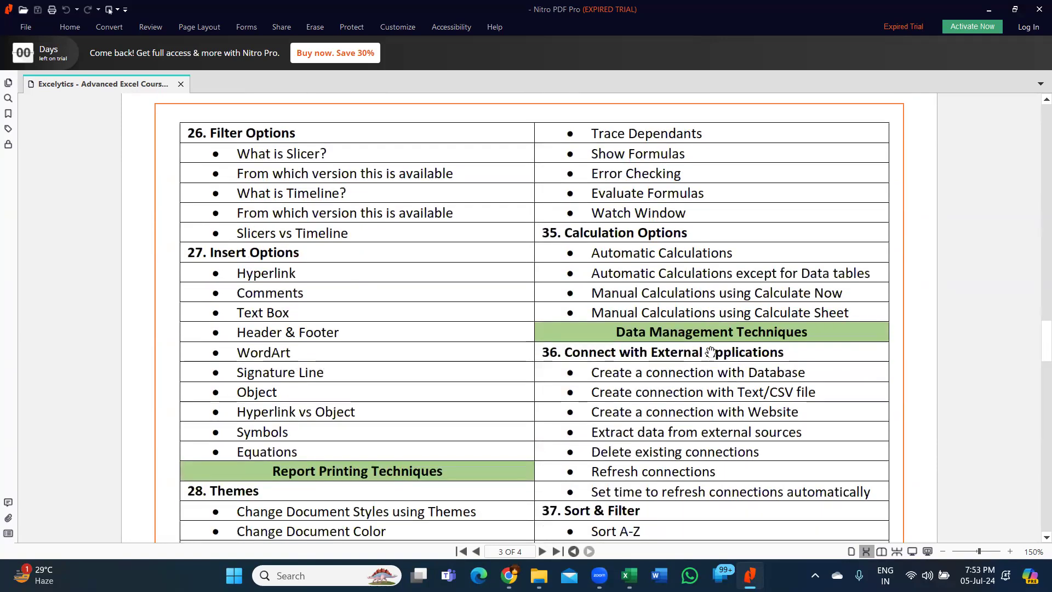
scroll(817, 338, "down", 3)
scroll(751, 332, "down", 2)
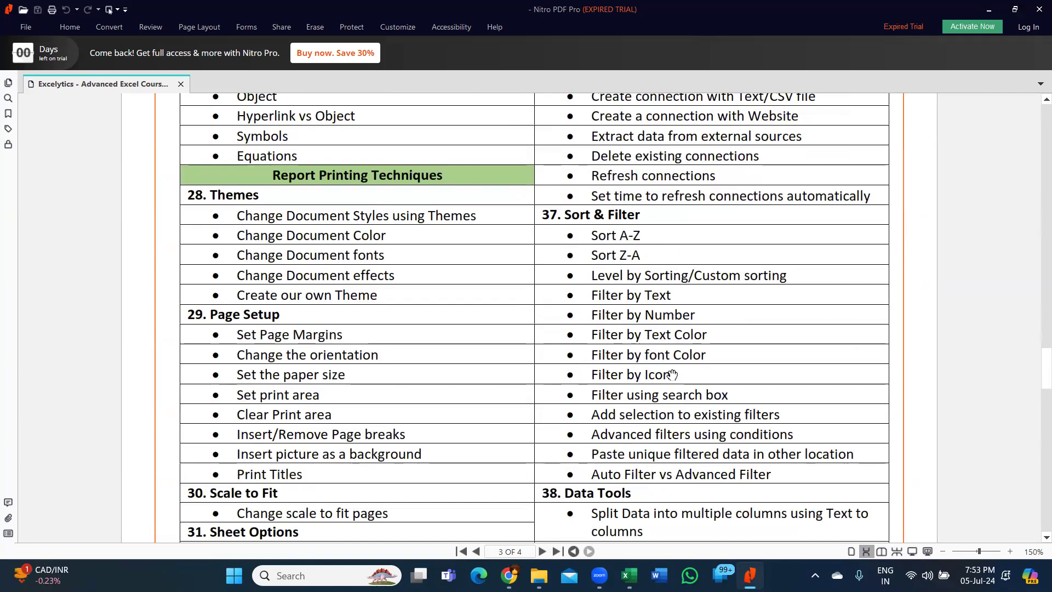
scroll(671, 372, "down", 6)
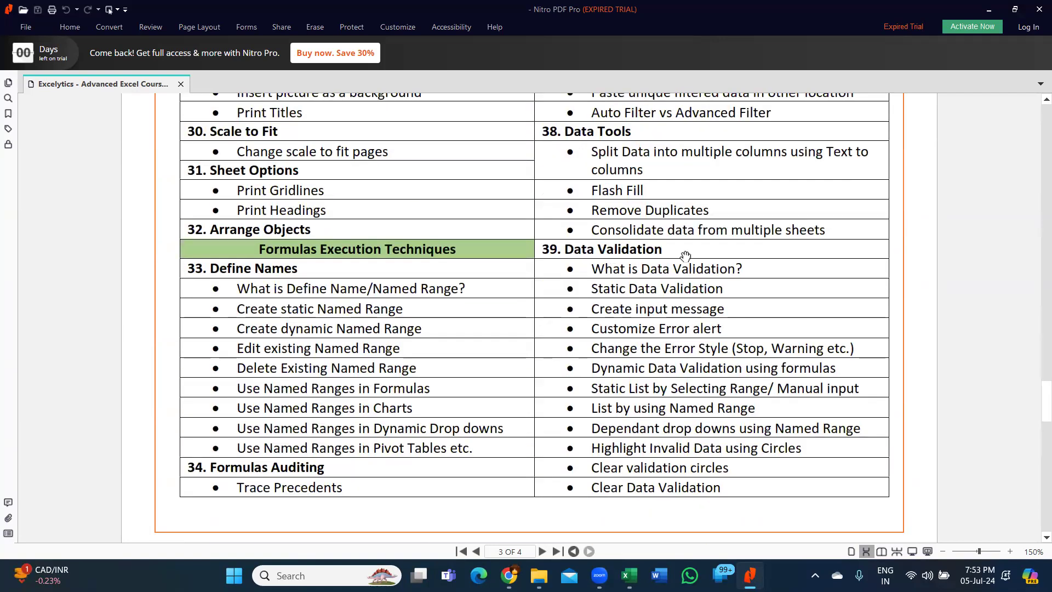
scroll(684, 257, "down", 7)
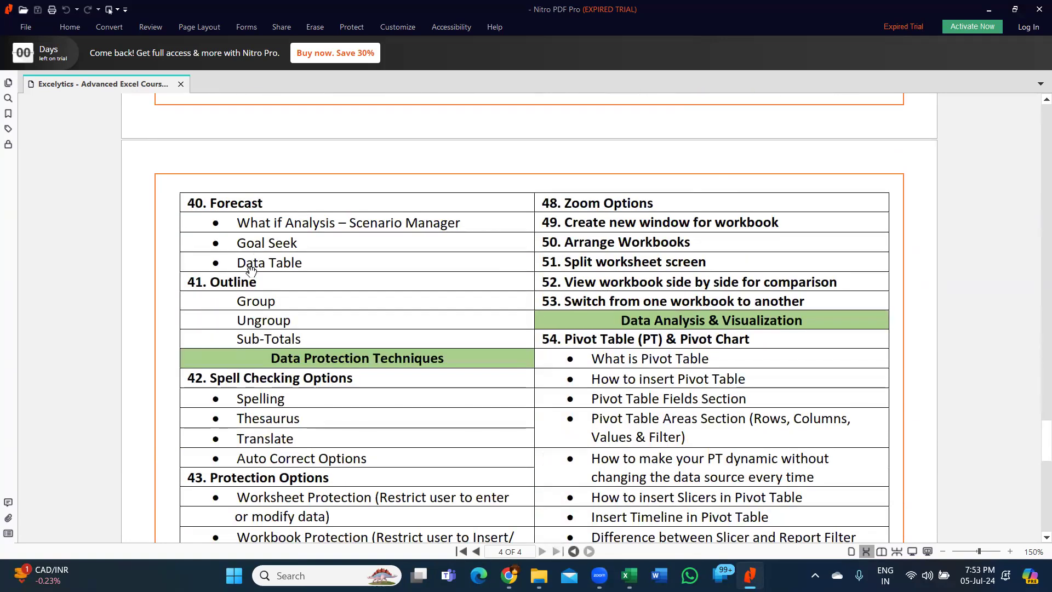
scroll(384, 327, "down", 2)
scroll(384, 307, "down", 2)
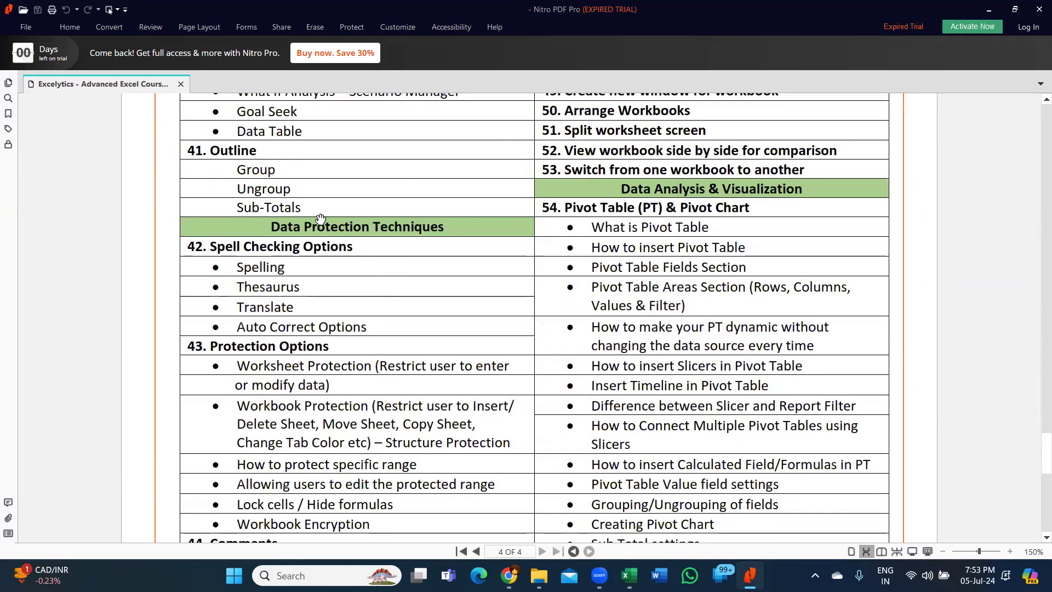
scroll(425, 299, "down", 3)
scroll(383, 340, "down", 3)
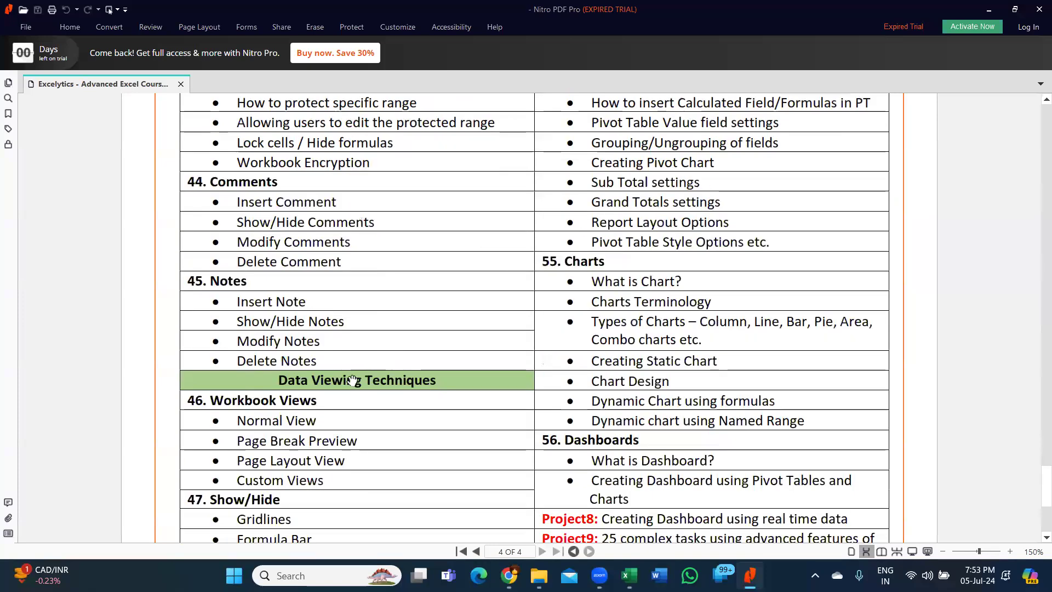
scroll(423, 387, "down", 3)
scroll(443, 379, "up", 12)
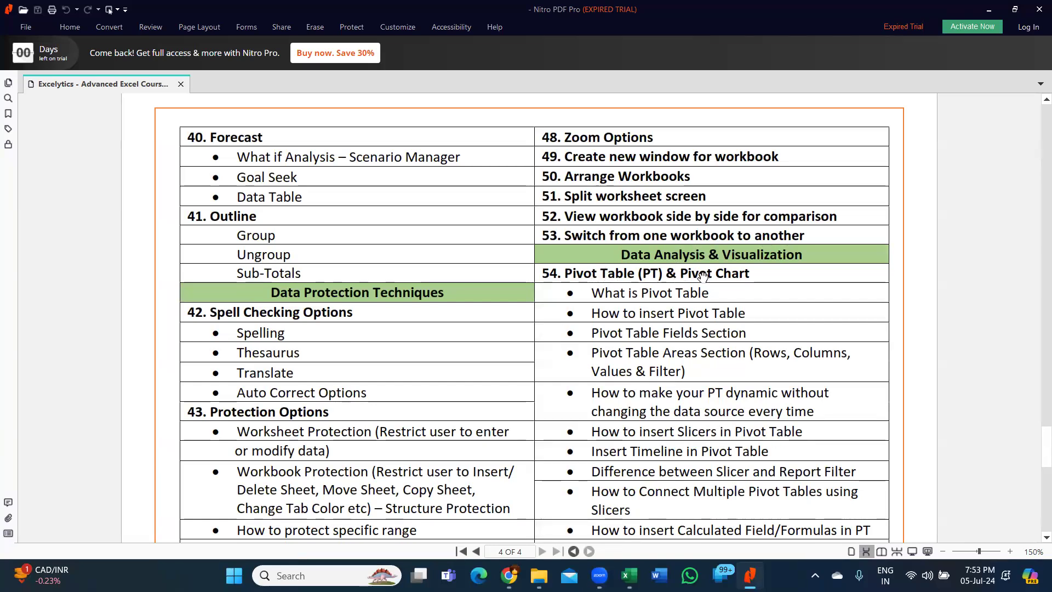
left_click_drag(703, 314, 699, 215)
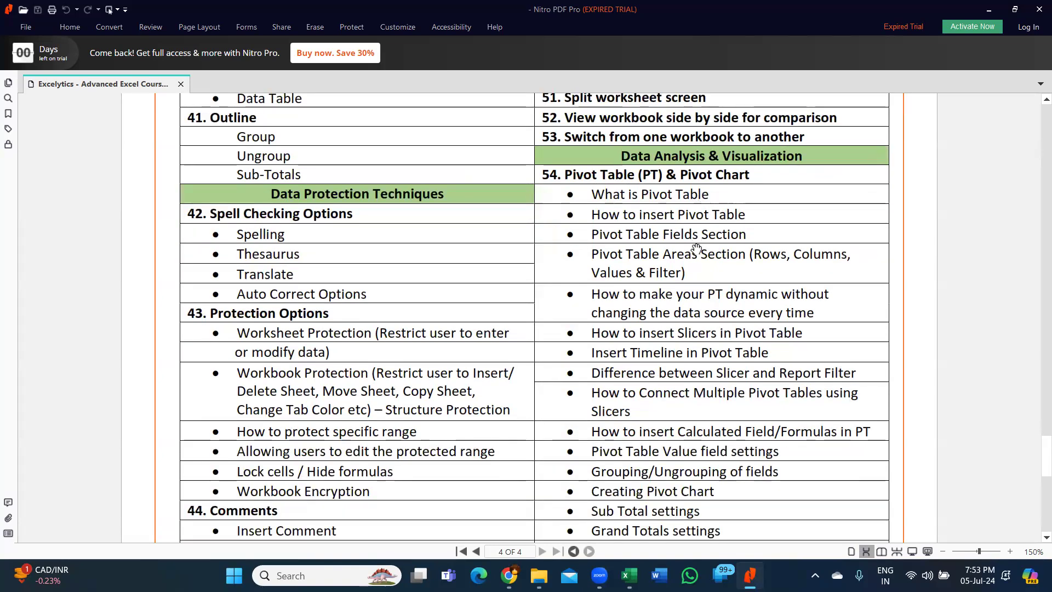
scroll(657, 263, "down", 5)
scroll(630, 279, "down", 2)
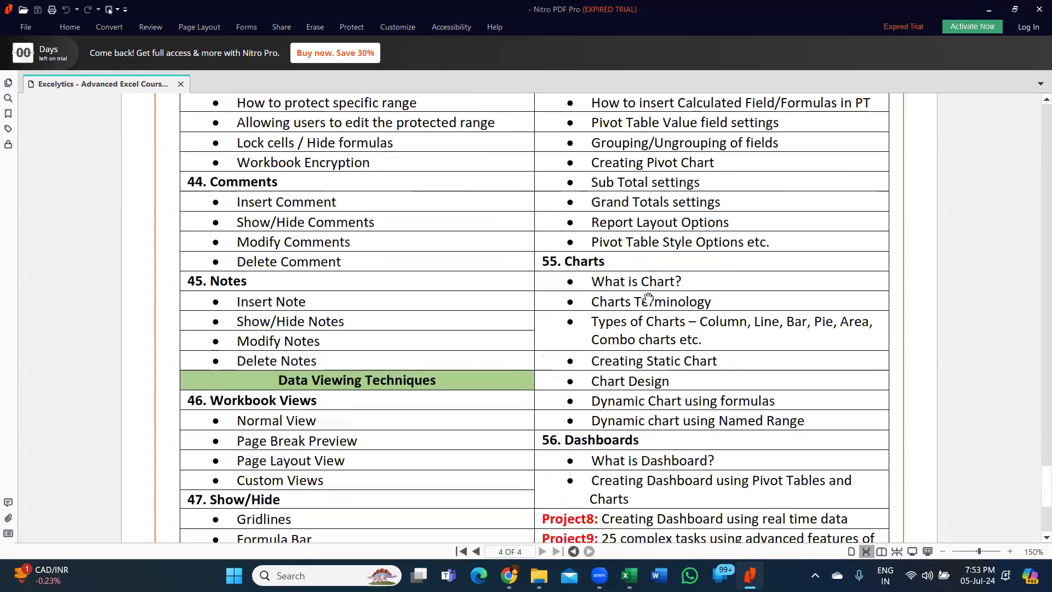
scroll(638, 293, "down", 1)
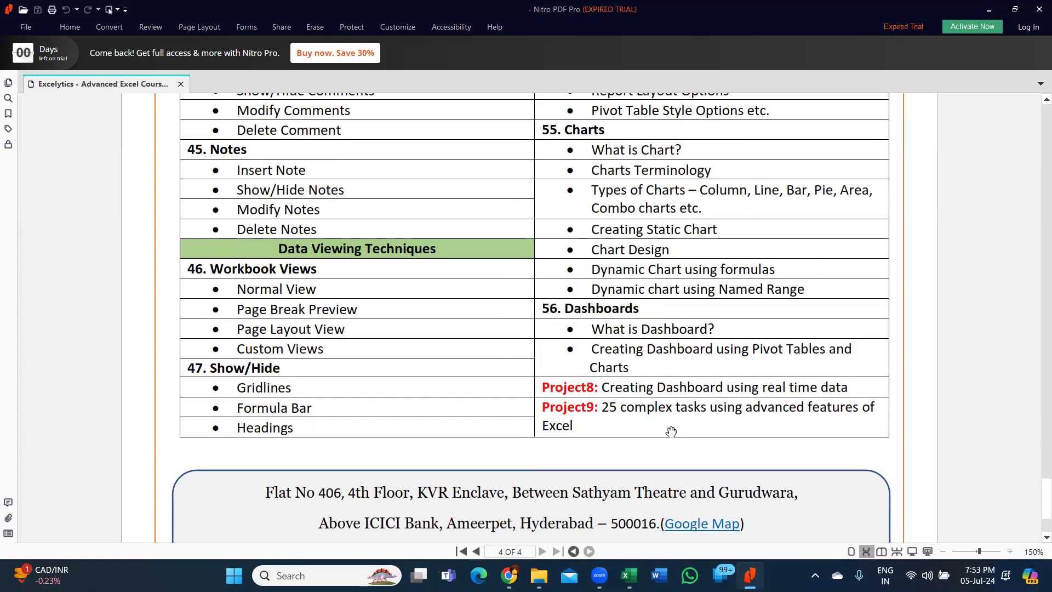
scroll(647, 272, "up", 6)
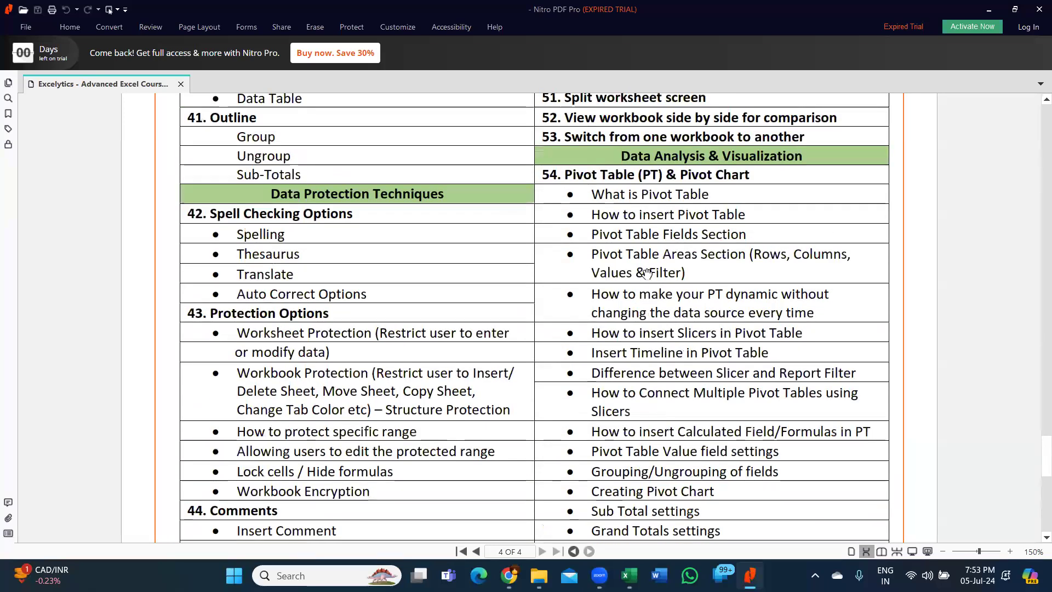
scroll(646, 272, "up", 9)
scroll(671, 247, "up", 12)
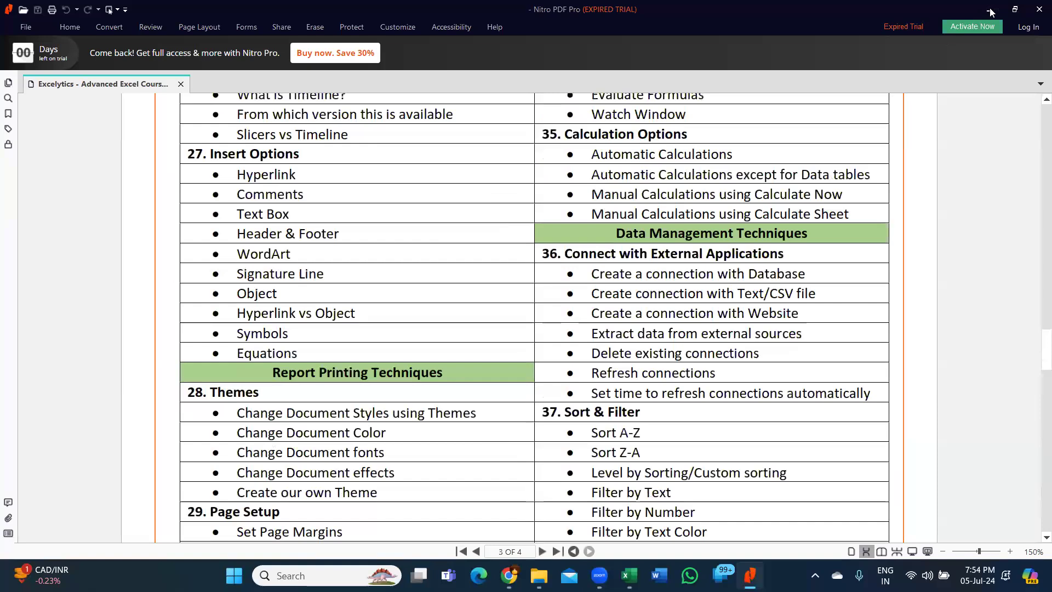
scroll(981, 13, "up", 4)
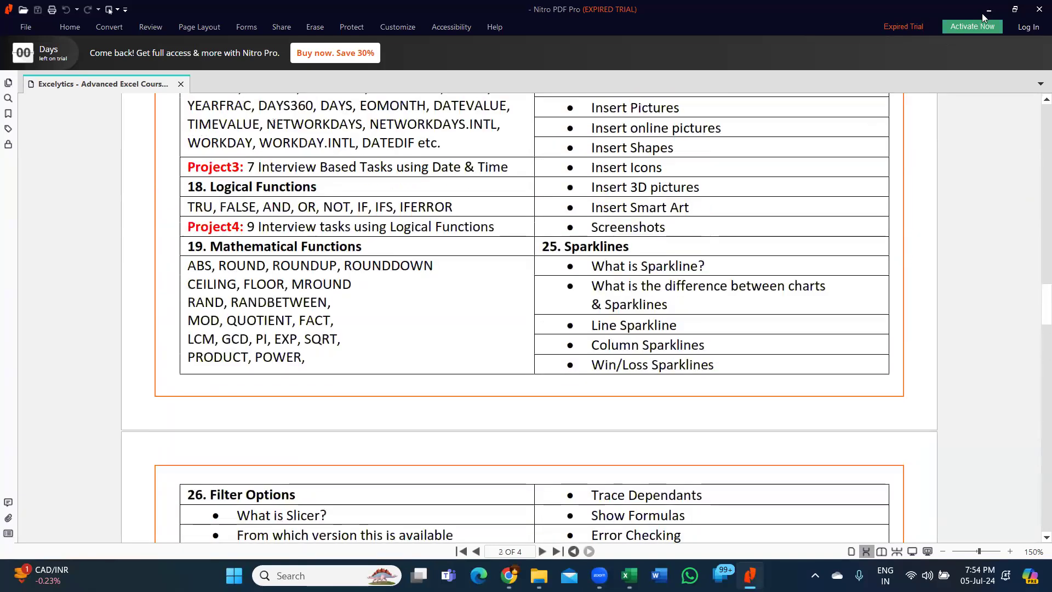
- Return to the Formatting workbook, insert blank Sheet5 with Shift+F11, and select D2
key("alt+Tab")
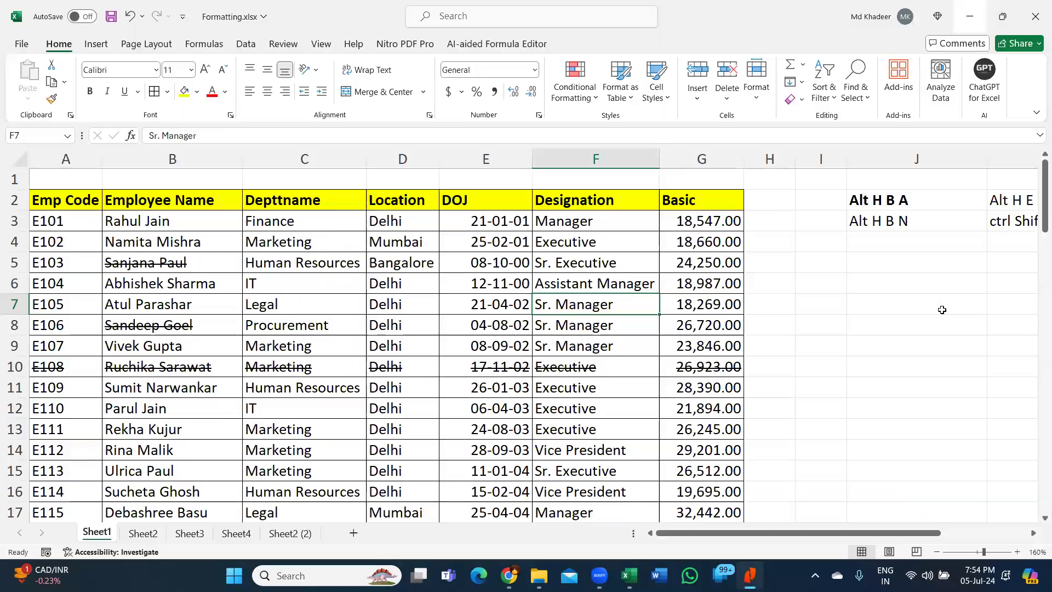
left_click(942, 309)
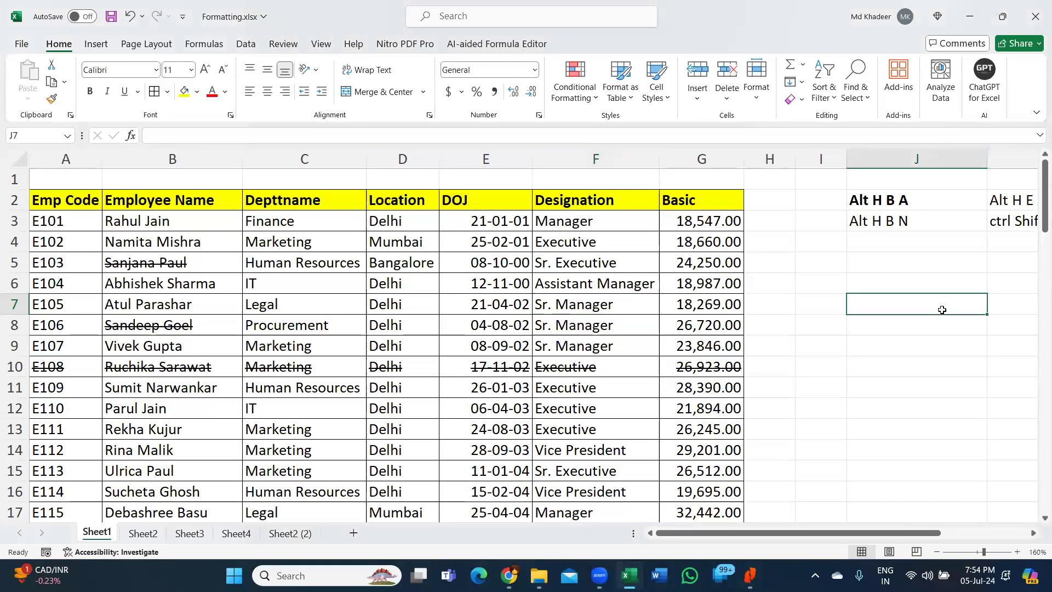
key("Right")
key("Right")
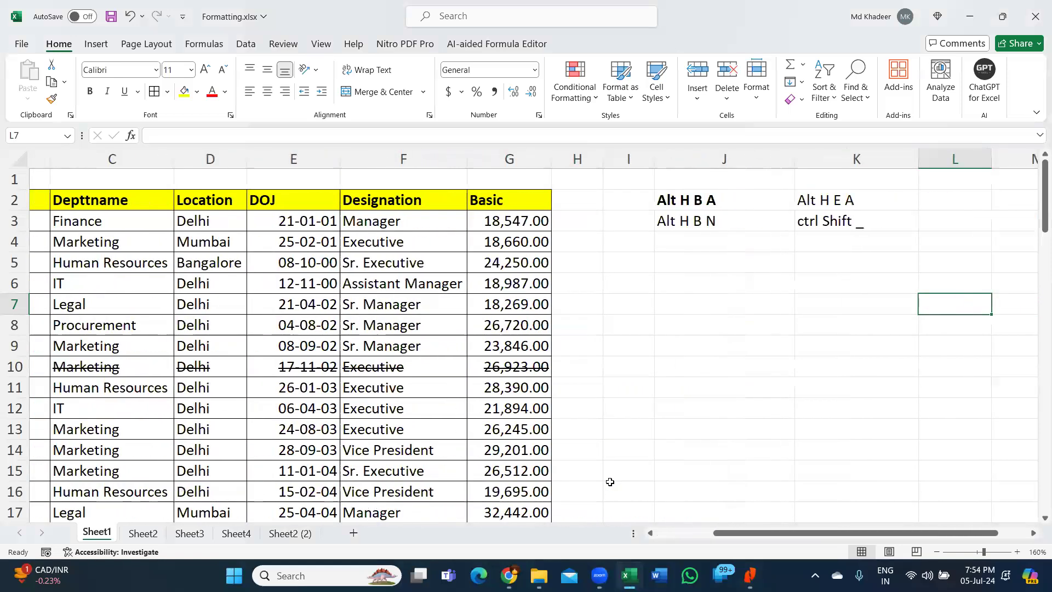
key("Right")
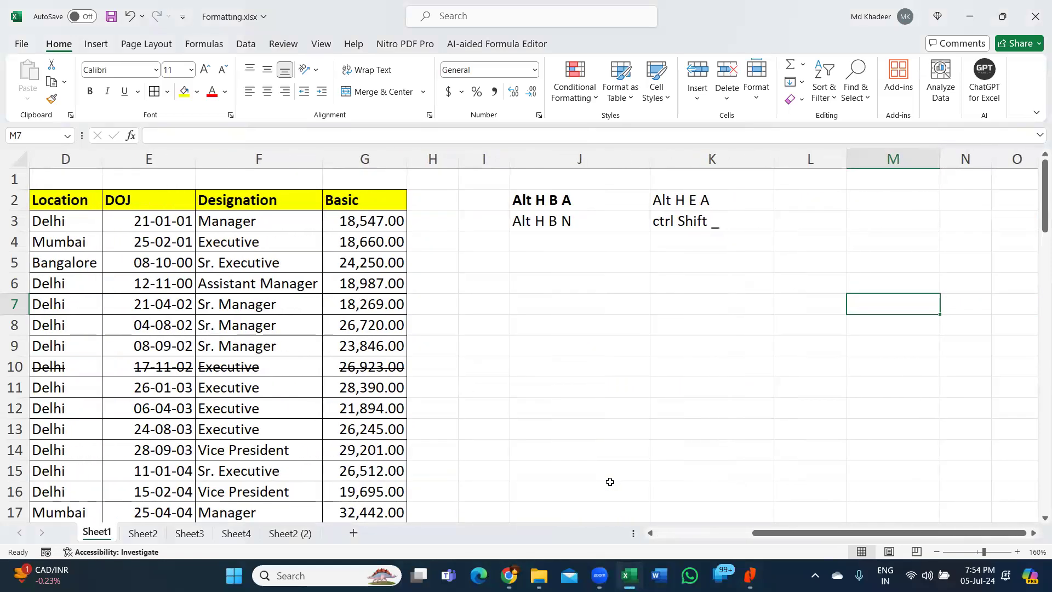
key("shift+F11")
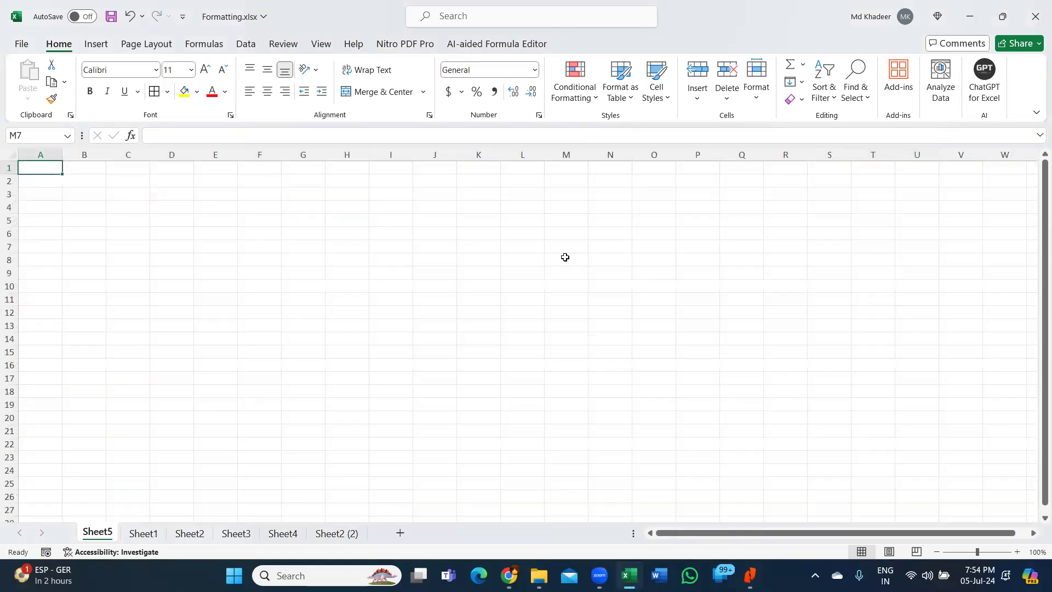
scroll(563, 256, "up", 14)
left_click(559, 252)
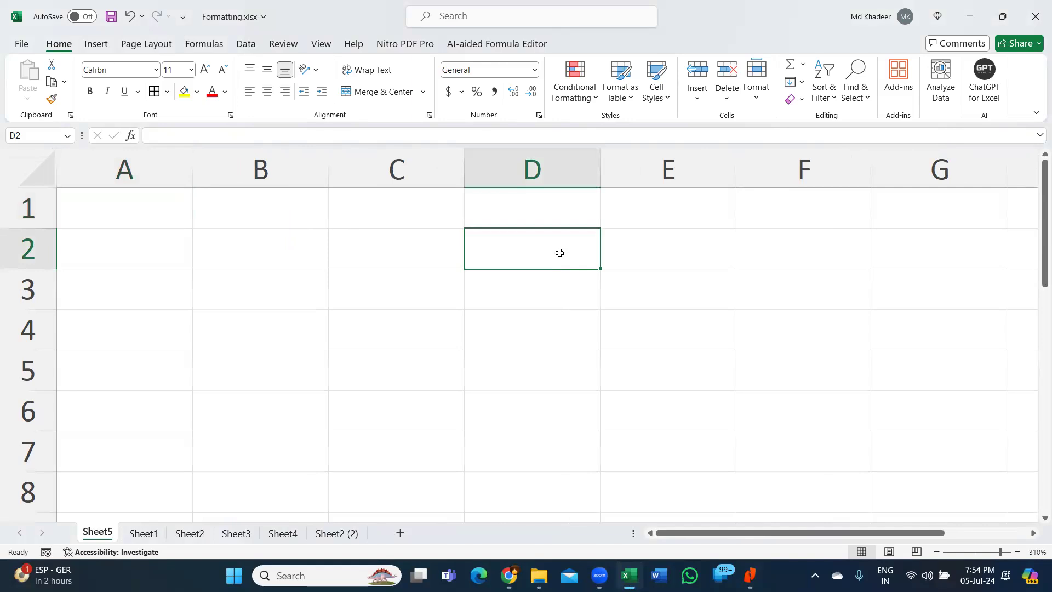
- Enter 'AdV Excel' in D2, correcting the typos
type("Ad V Exce;")
key("BackSpace")
key("Return")
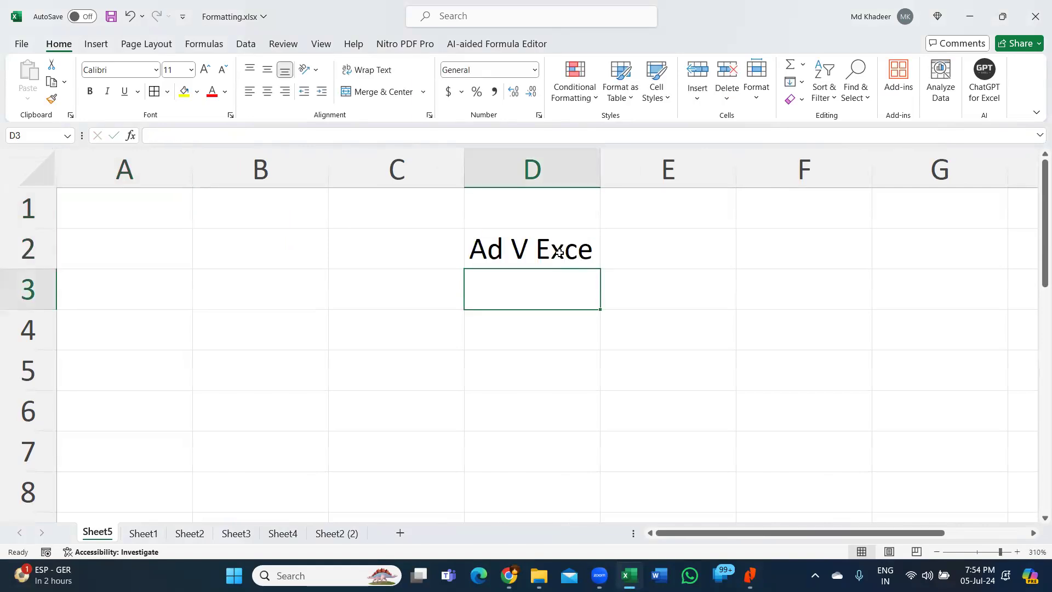
left_click(559, 252)
key("F2")
type("l")
key("Return")
left_click(516, 254)
double_click(516, 254)
key("BackSpace")
key("Return")
- Enter '1 Month' in D4, 'Mon-Fri' in D5 and '20hrs' in D7
key("Down")
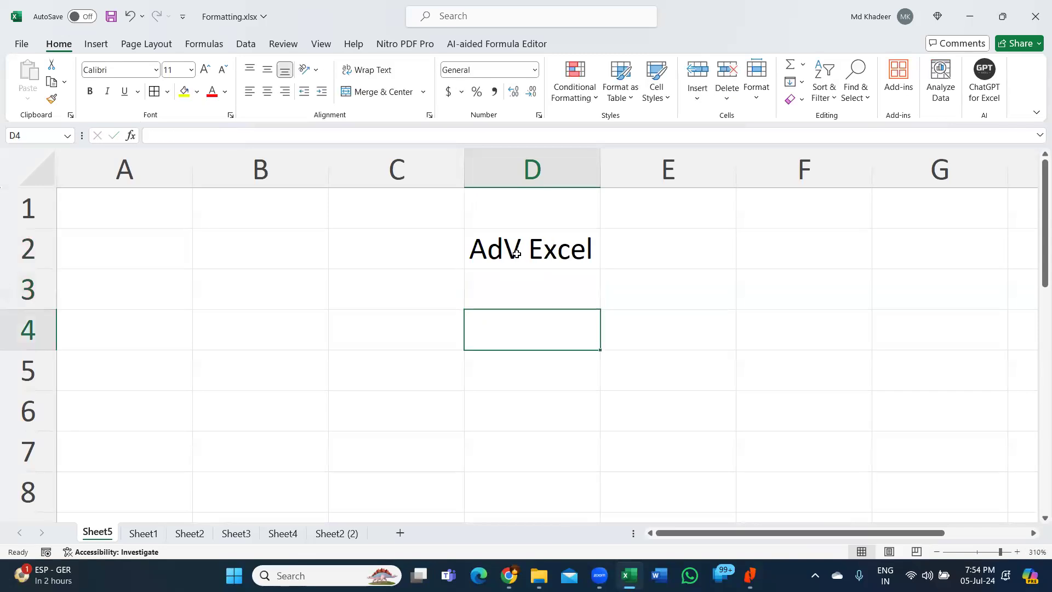
type("1 Month")
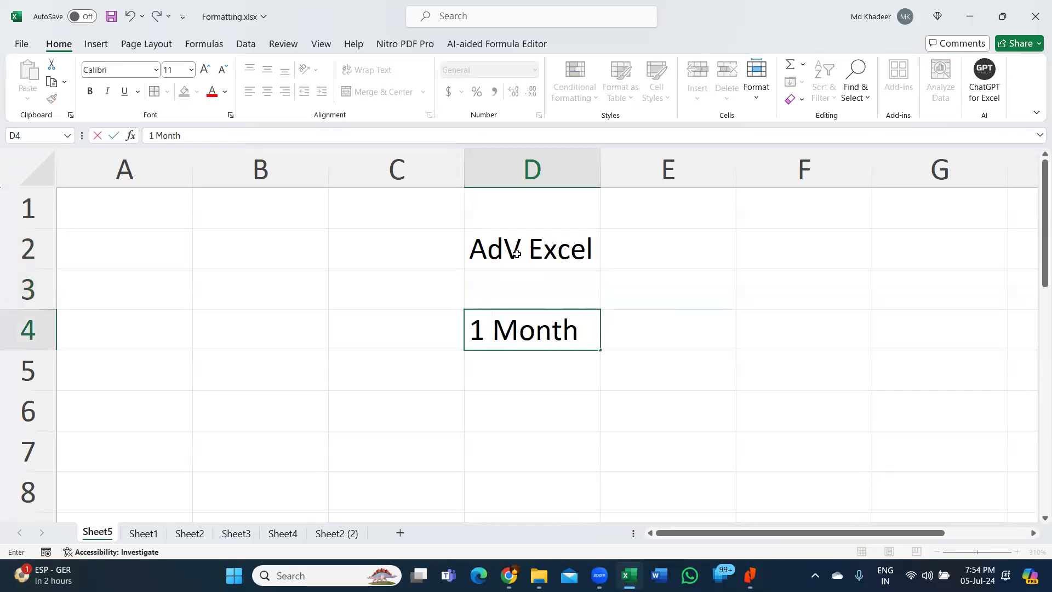
key("Return")
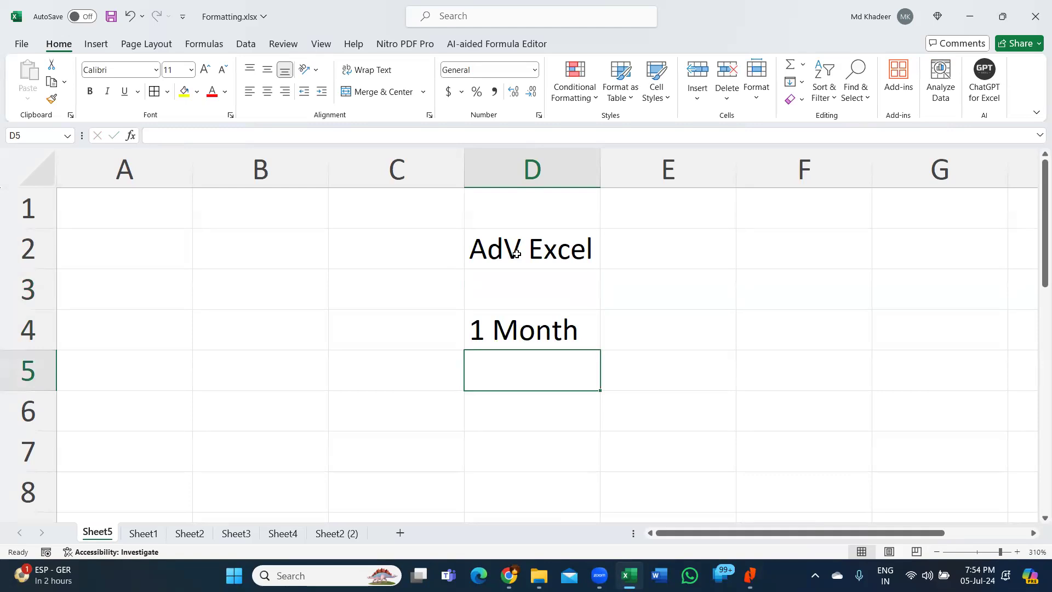
type("Mon-Fri")
key("Return")
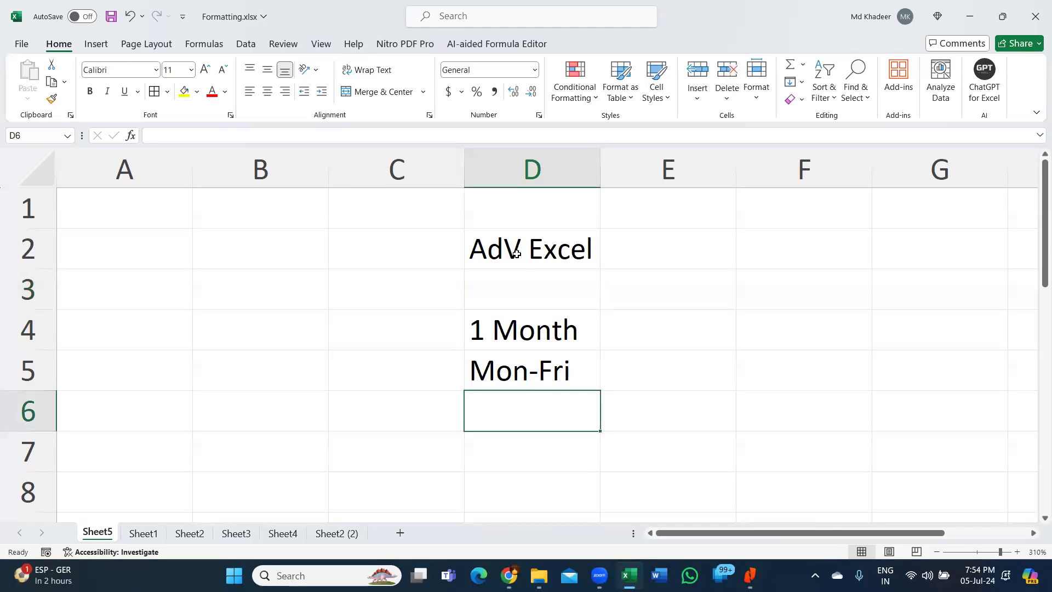
key("Return")
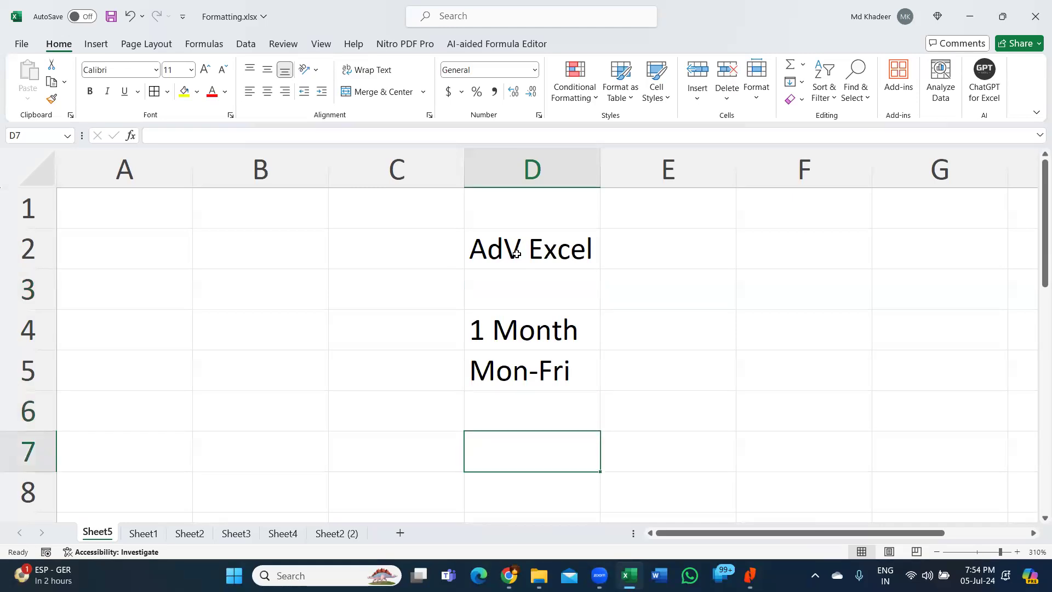
type("20")
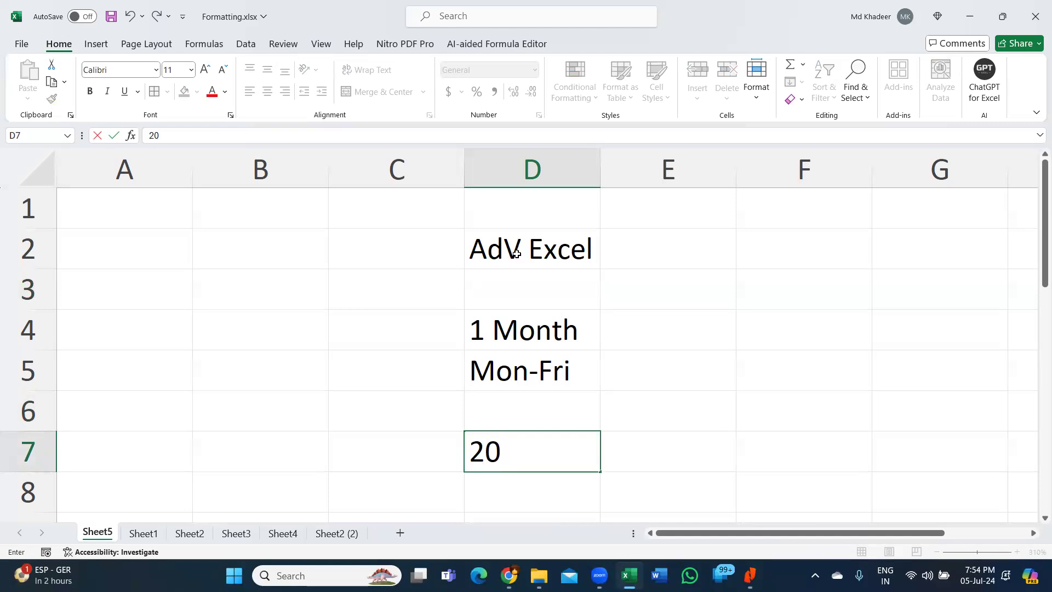
type("hrs")
key("Return")
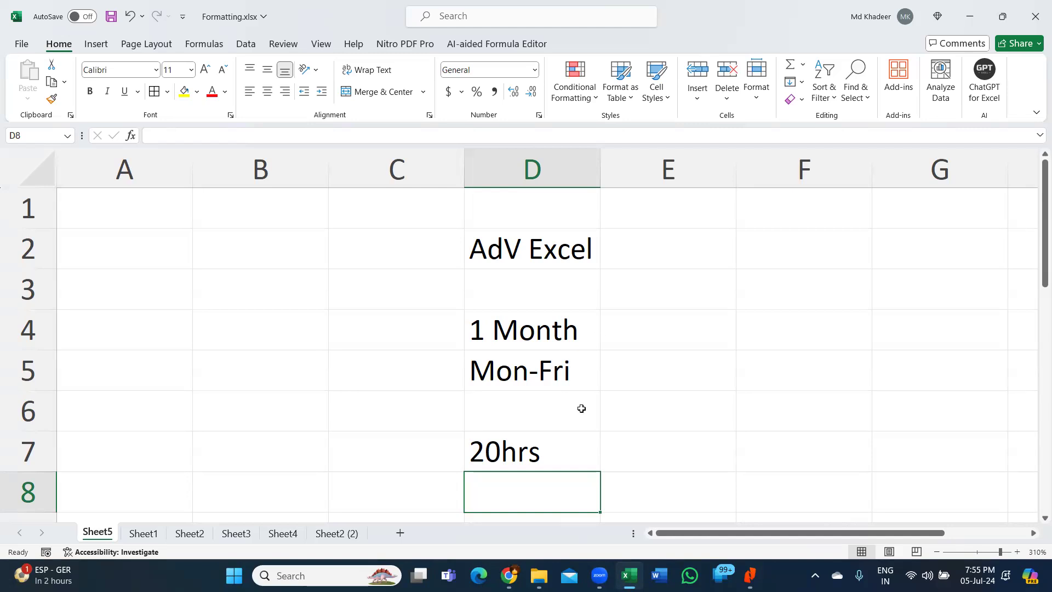
- Add '24hrs' in E7 beside the 20hrs in D7
left_click(556, 453)
scroll(556, 453, "down", 2)
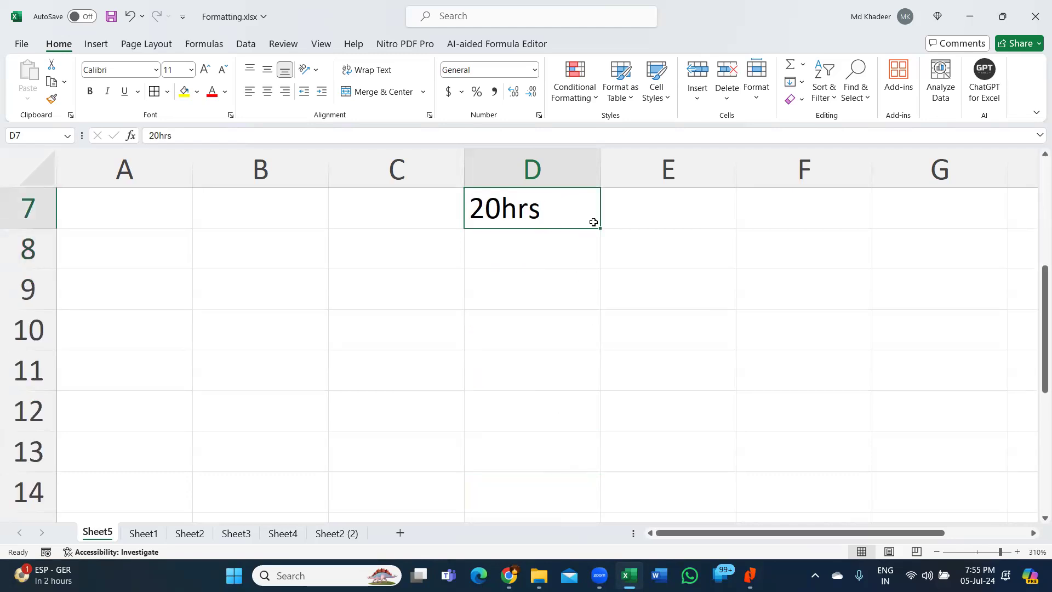
left_click(619, 219)
type("24hrs")
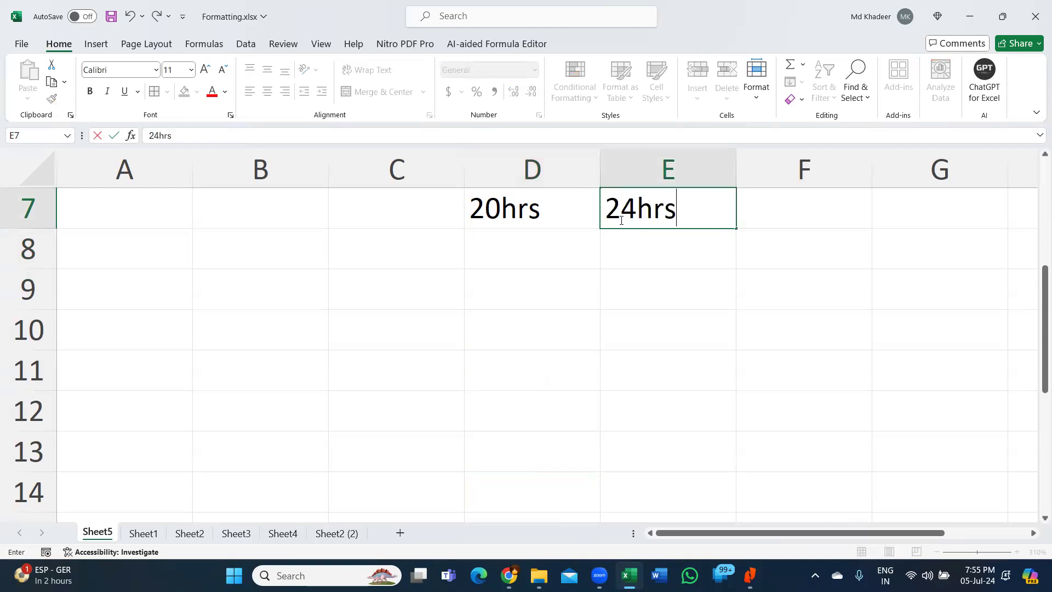
key("Return")
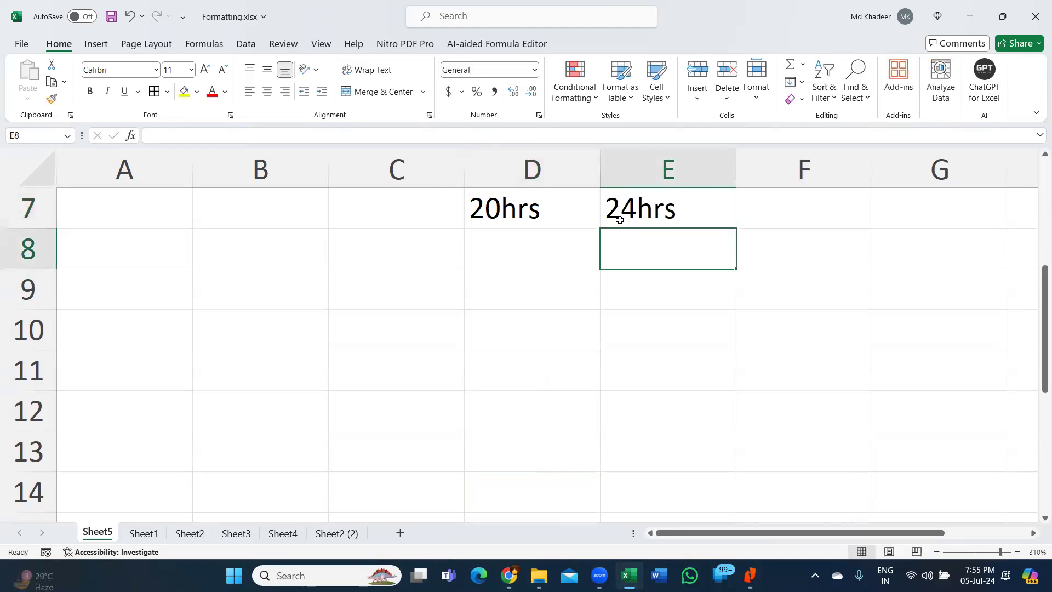
left_click(597, 194)
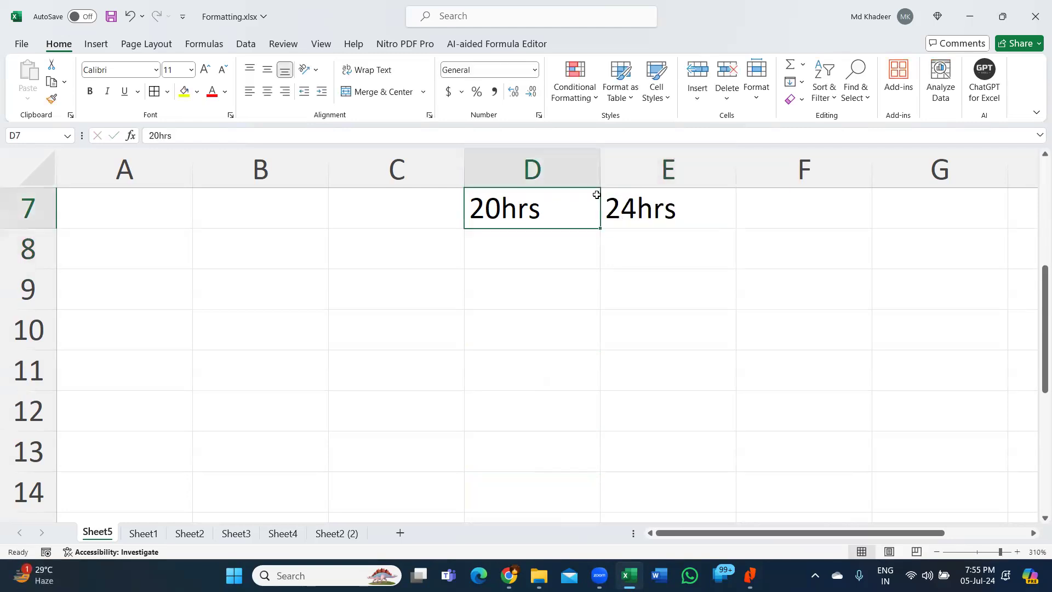
left_click(626, 208)
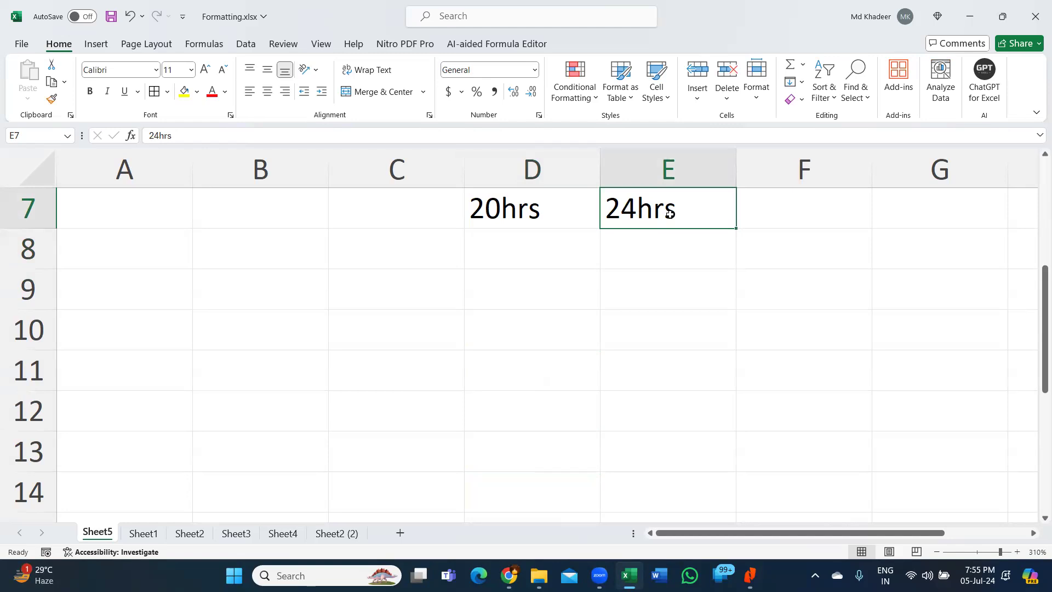
- Enter '8th July' in D9 and '7pm to 8pm' in D11
left_click(534, 296)
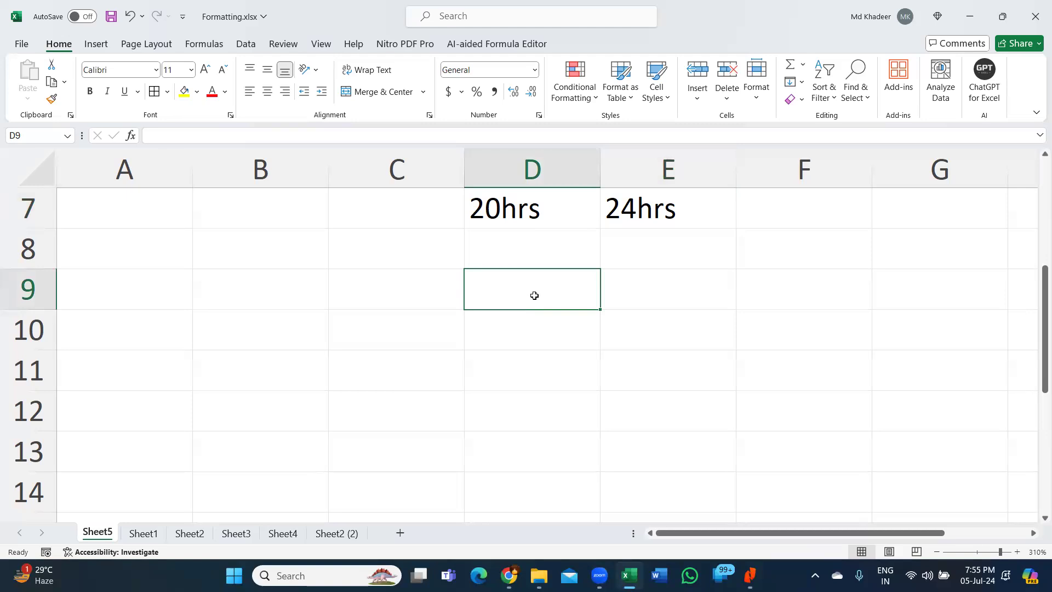
type("8t")
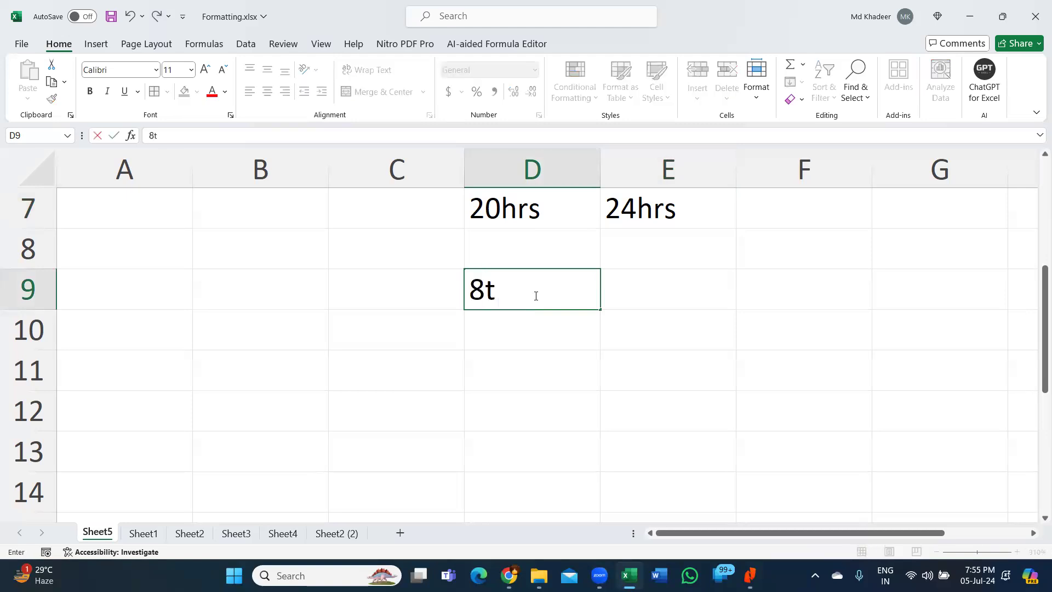
type("h July")
key("Return")
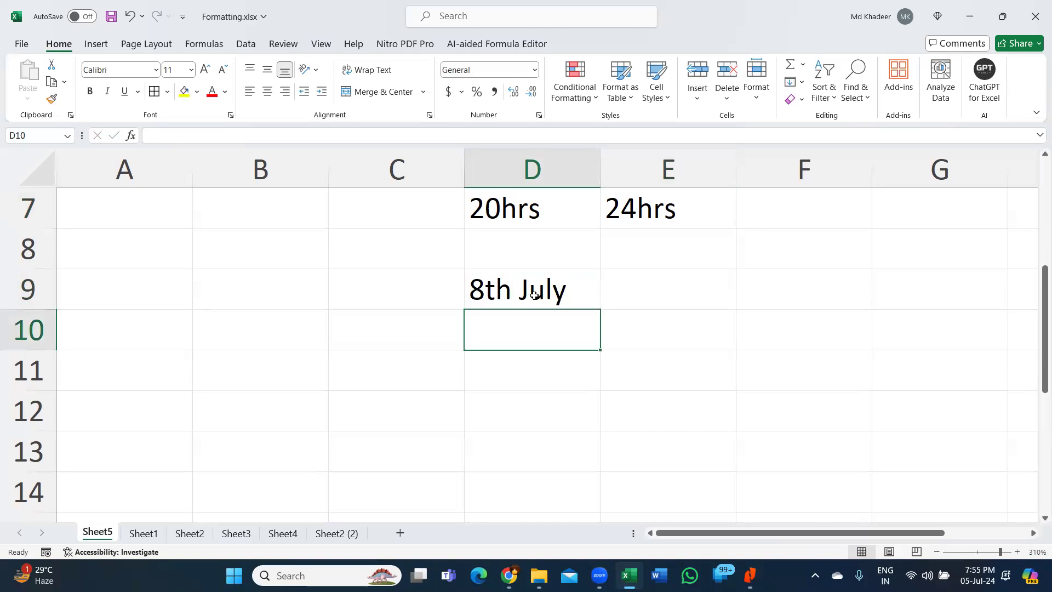
key("Down")
type("7pm to")
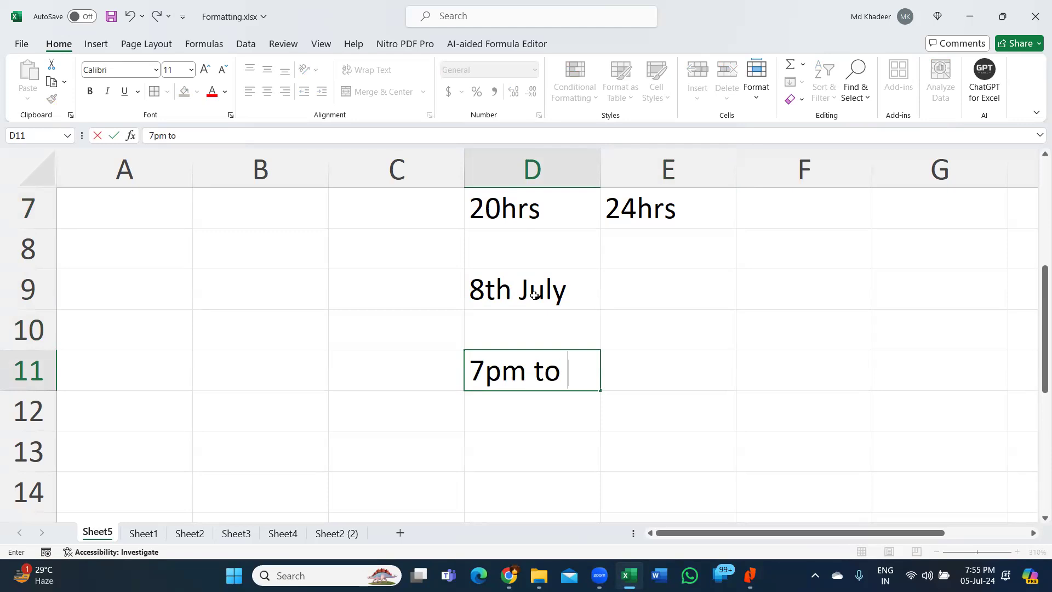
type(" 8pm")
key("Return")
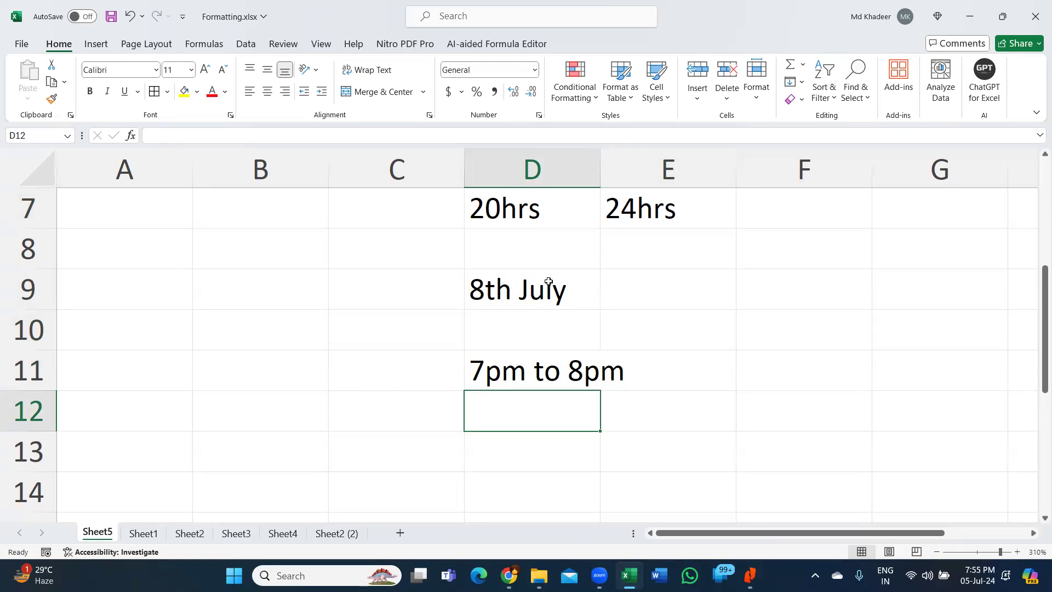
scroll(610, 287, "down", 3)
- Enter the 10-digit contact phone number in D13 and check the stored value
scroll(608, 281, "up", 1)
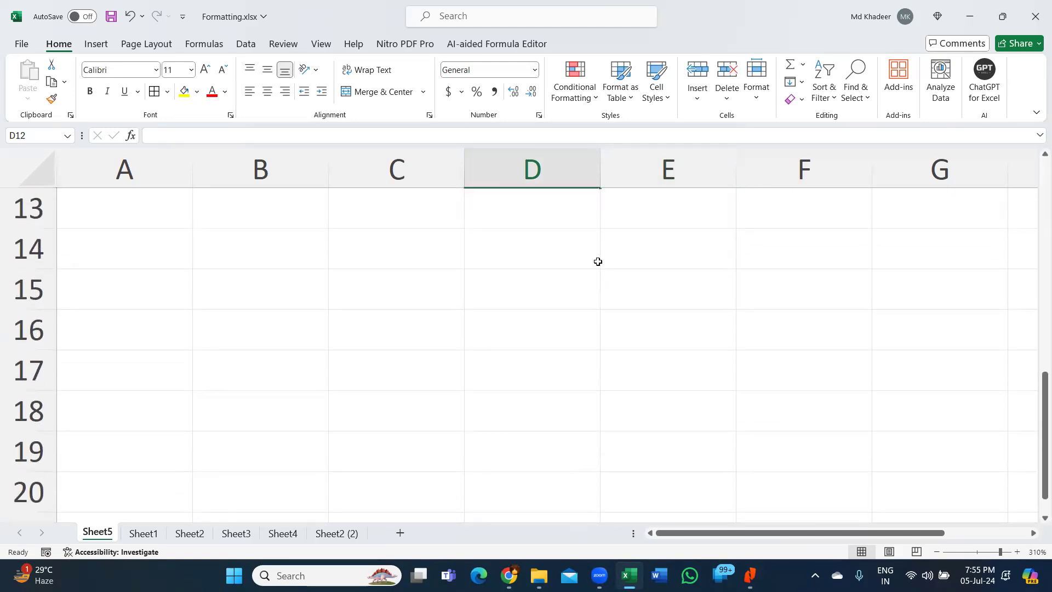
left_click(578, 216)
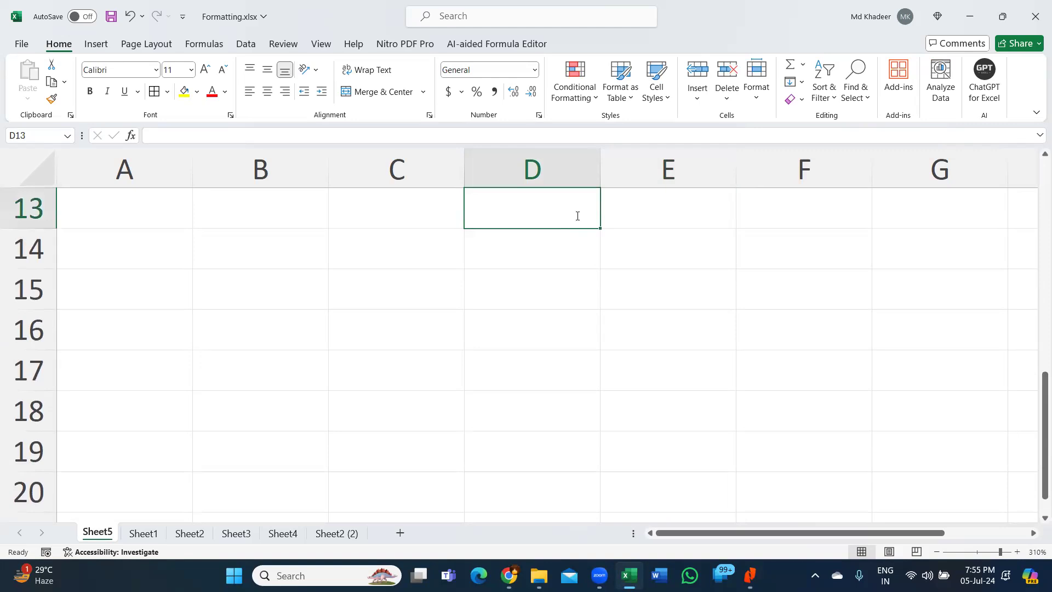
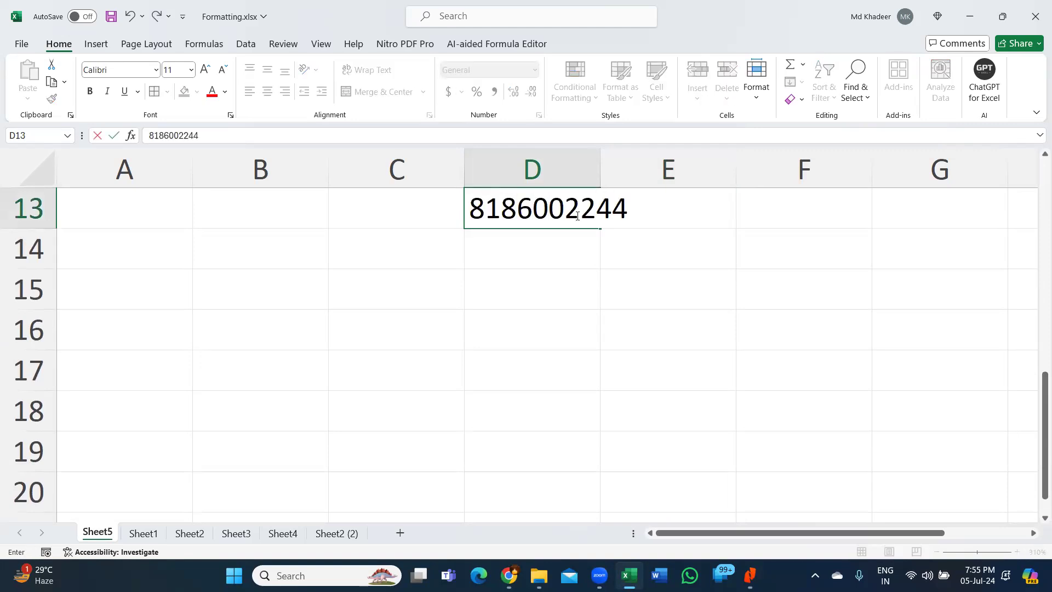
key("Return")
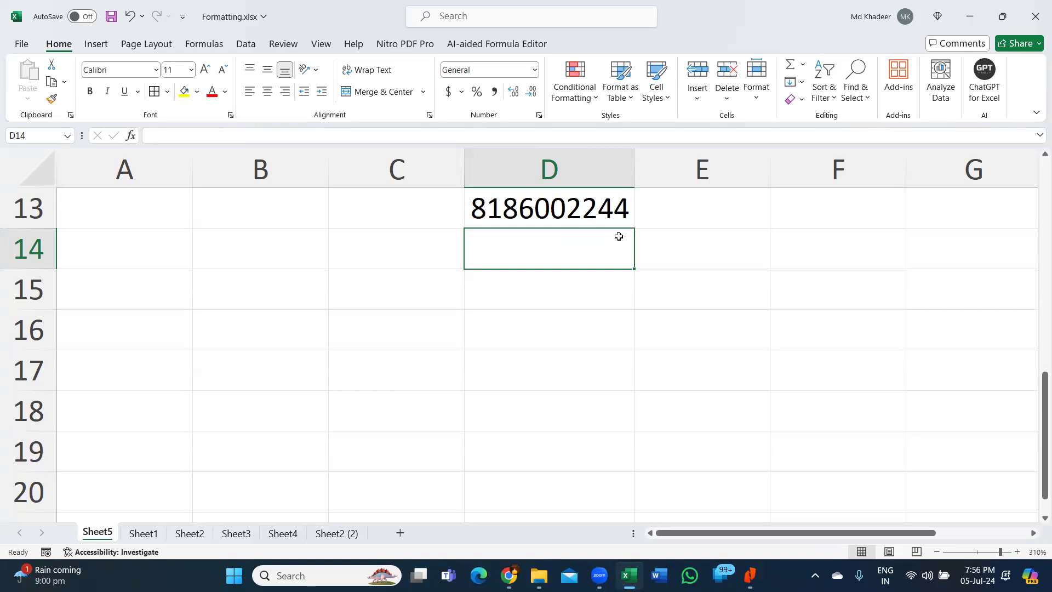
left_click(607, 213)
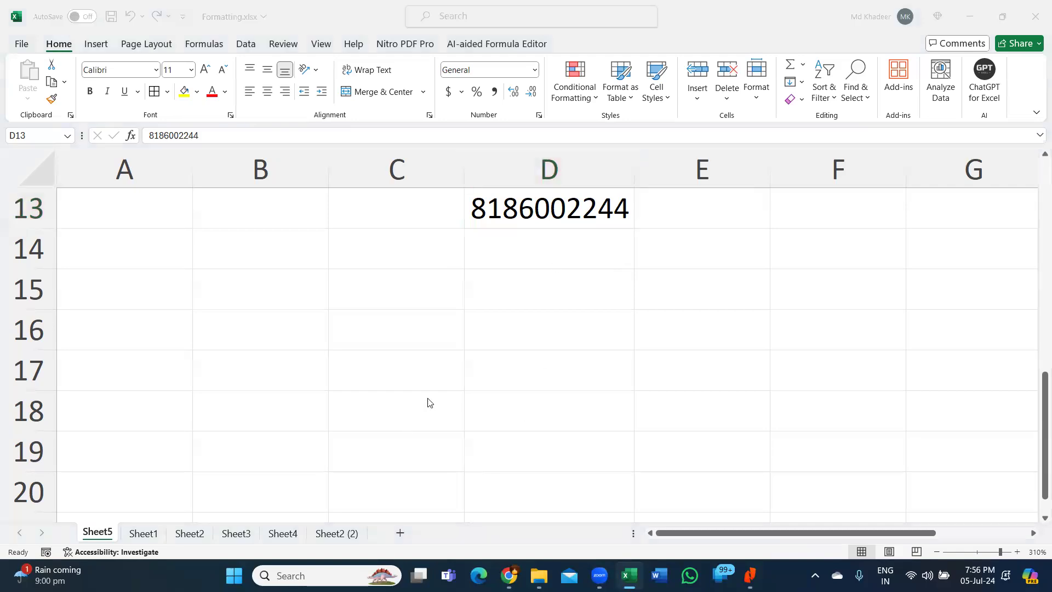
left_click(550, 291)
left_click(675, 236)
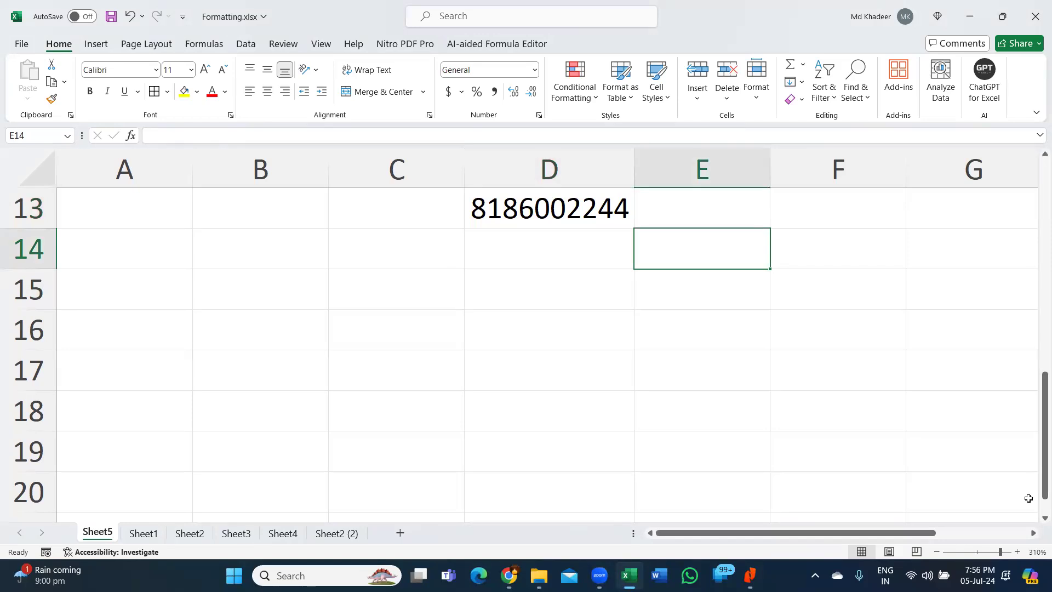
left_click(590, 264)
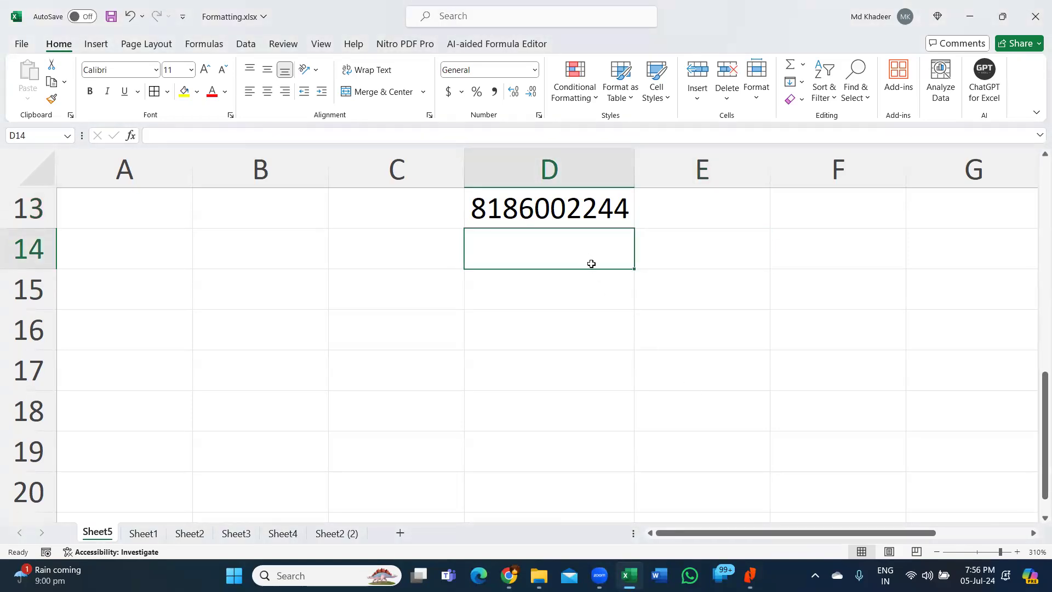
- Enter the course list heading 'Ms-Office' in cell B2
scroll(614, 307, "up", 3)
scroll(614, 307, "up", 2)
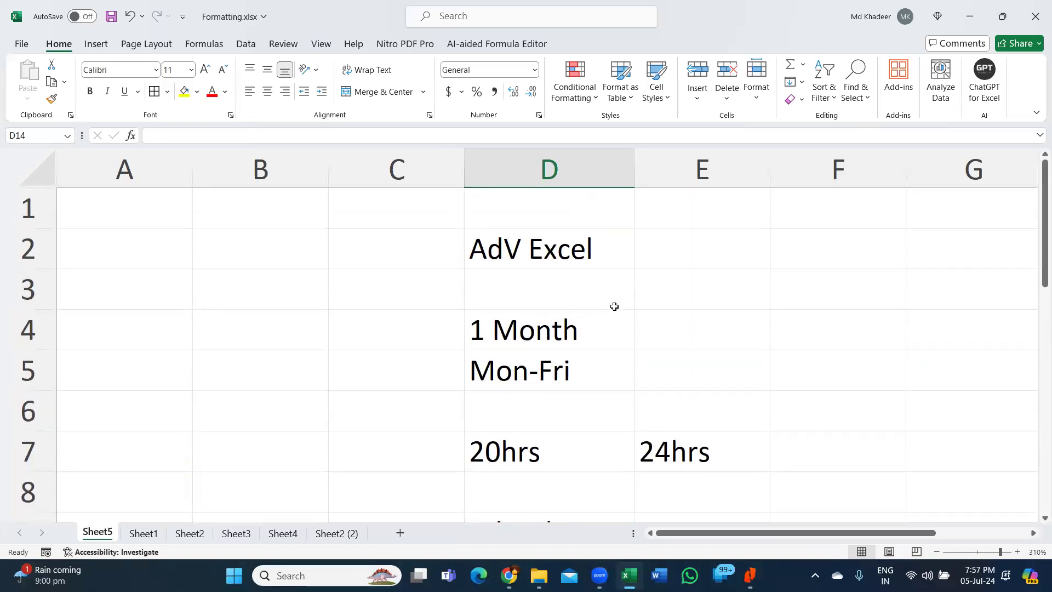
left_click(589, 262)
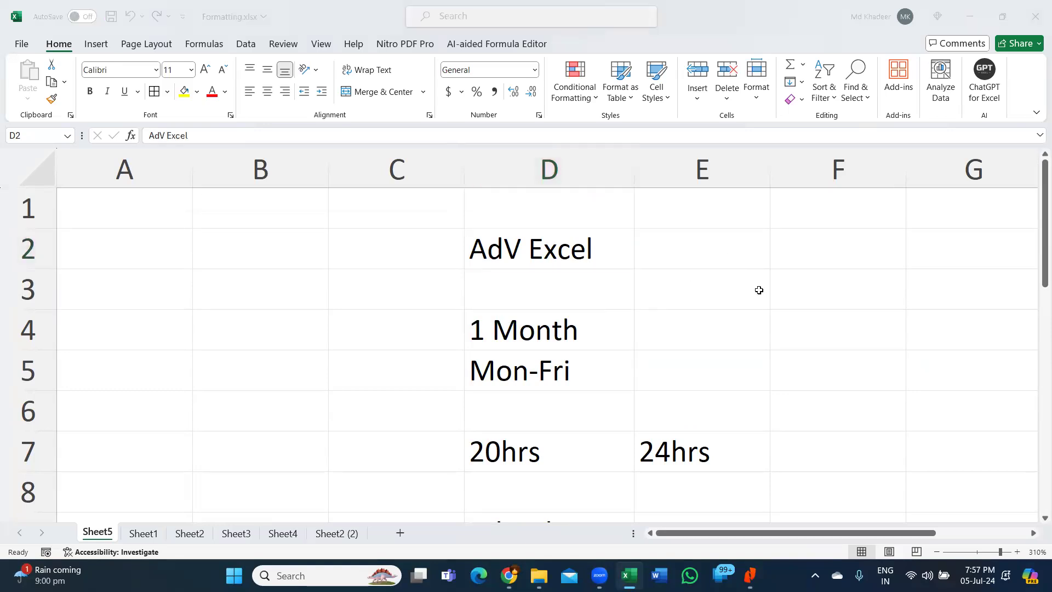
left_click(566, 252)
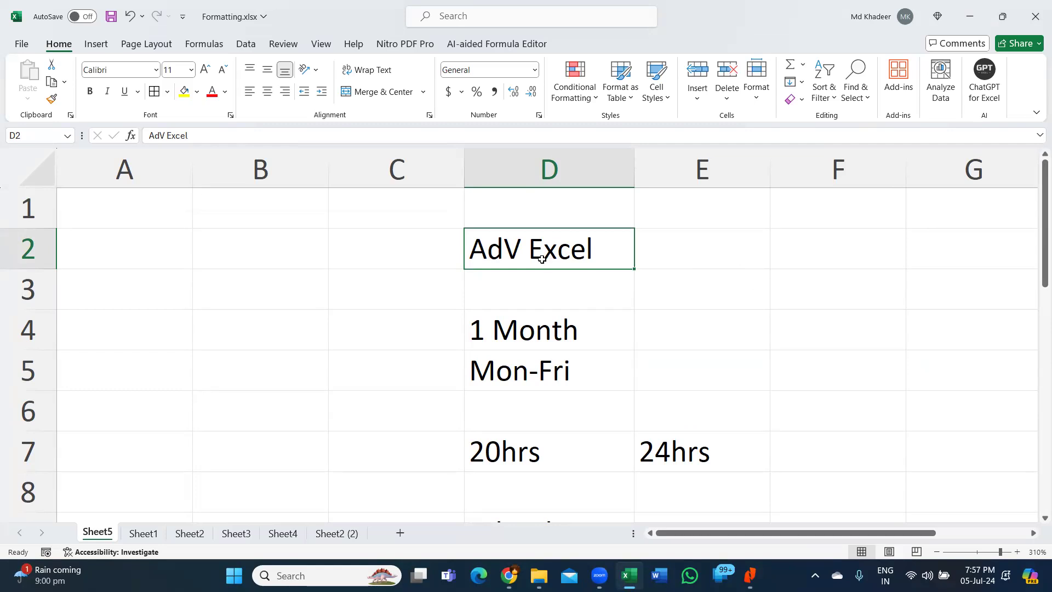
left_click(266, 248)
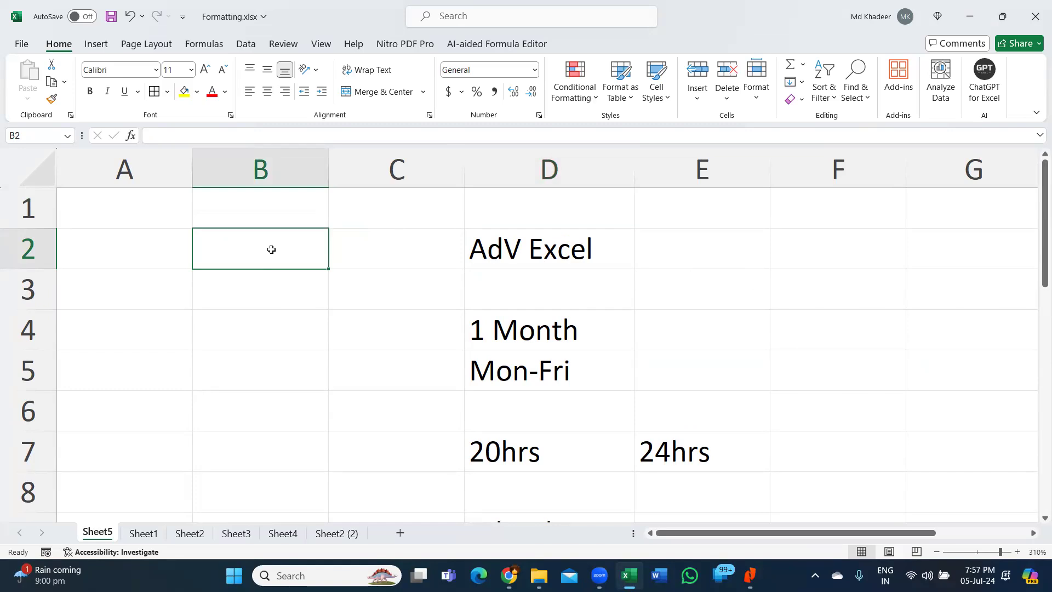
double_click(271, 249)
type("Ms-Office")
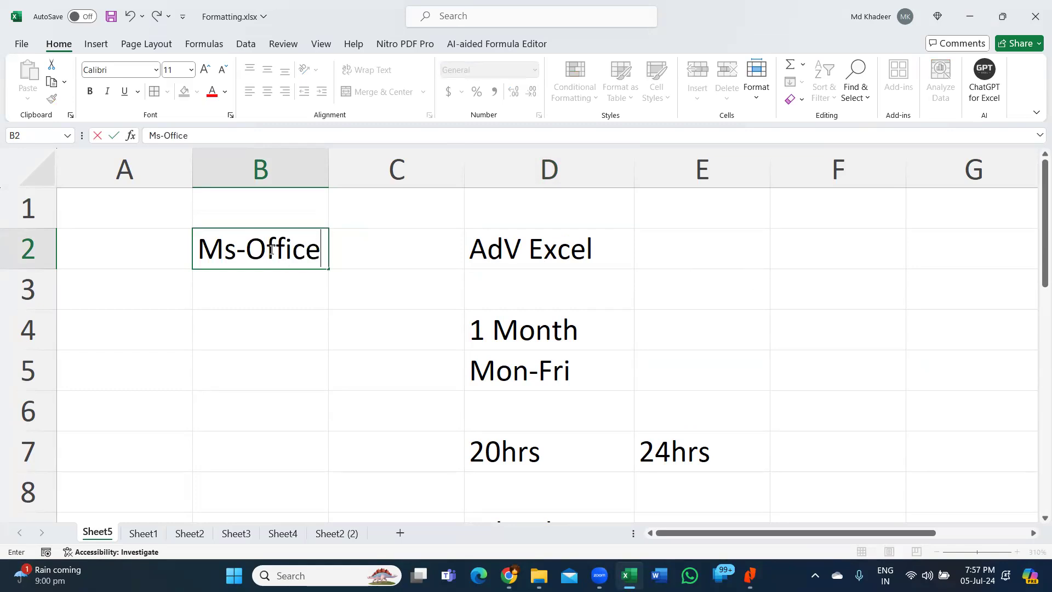
key("Return")
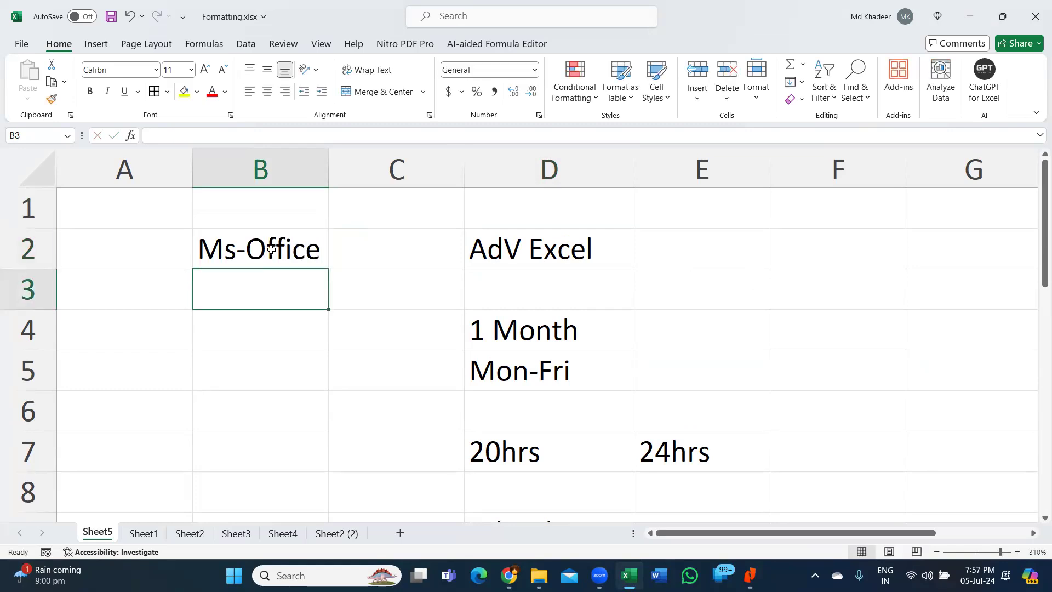
- List 'Word' in B3 and 'Excel PowerPoint' in B4 beneath the heading
type("Word")
key("Return")
key("F2")
type("Excel P")
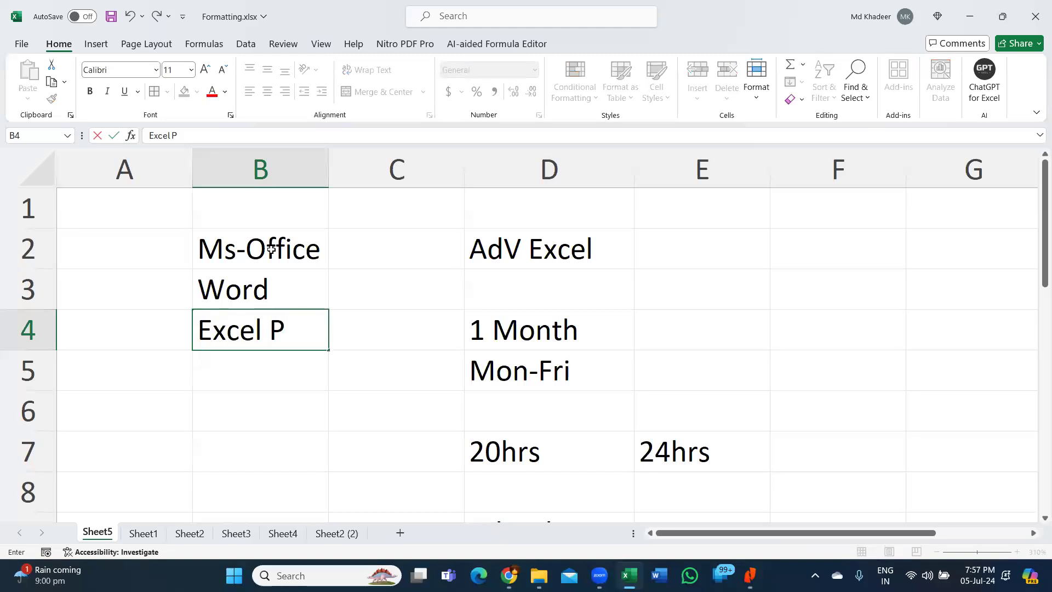
type("ower")
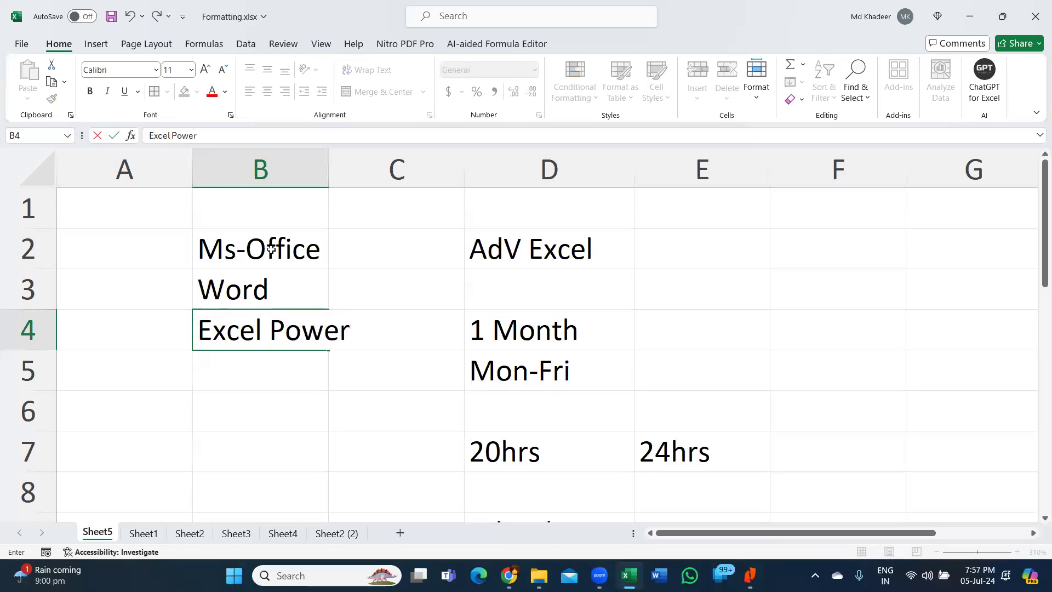
type("Poiint")
key("BackSpace")
key("BackSpace")
key("BackSpace")
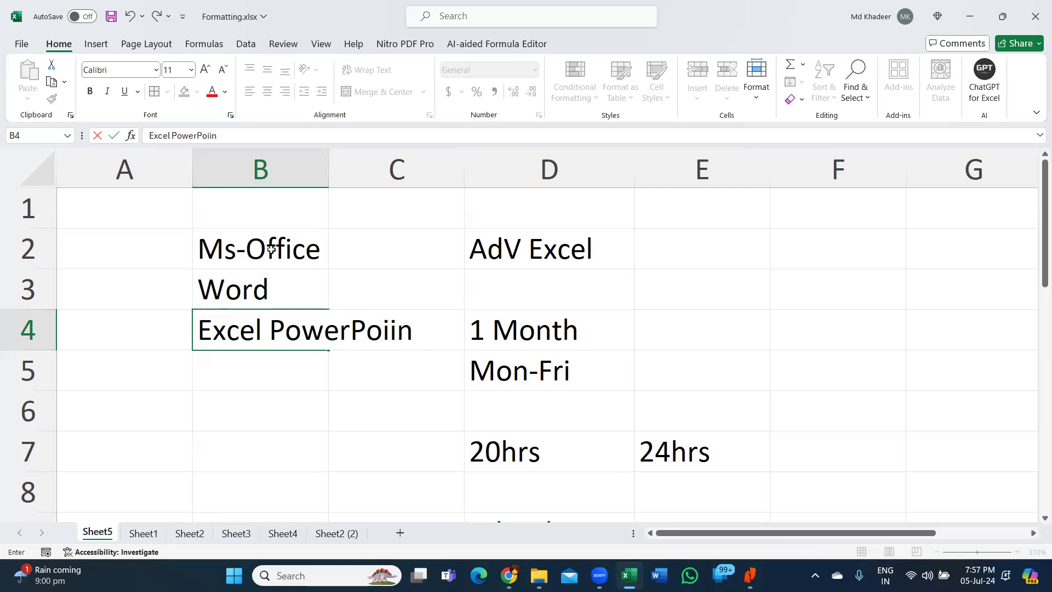
type("nt")
key("Return")
- Add 'PowerPack' as the next course in cell B6
left_click(294, 421)
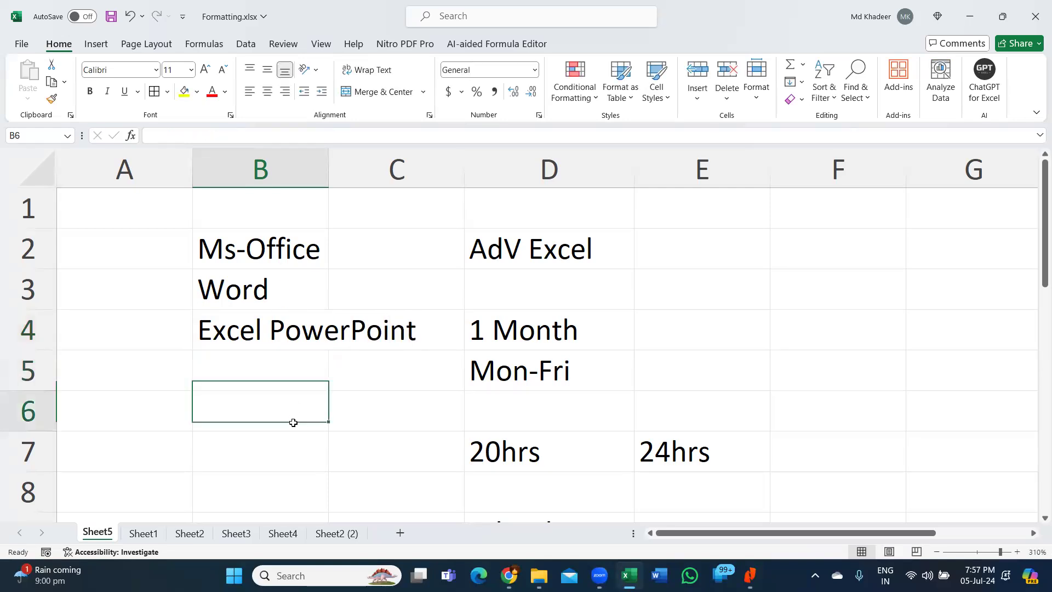
type("Power")
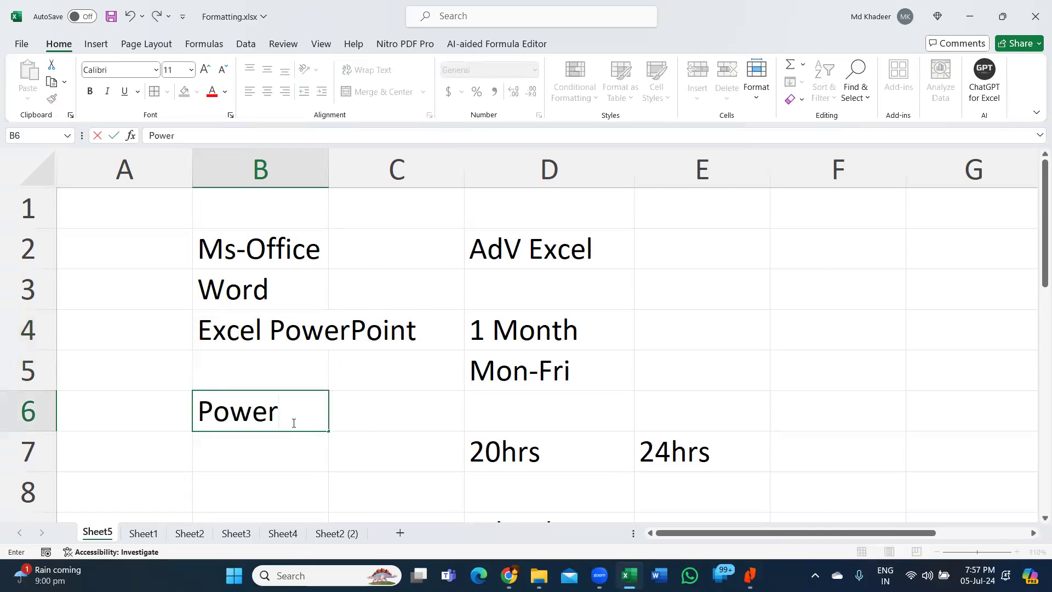
type("Pack")
key("Return")
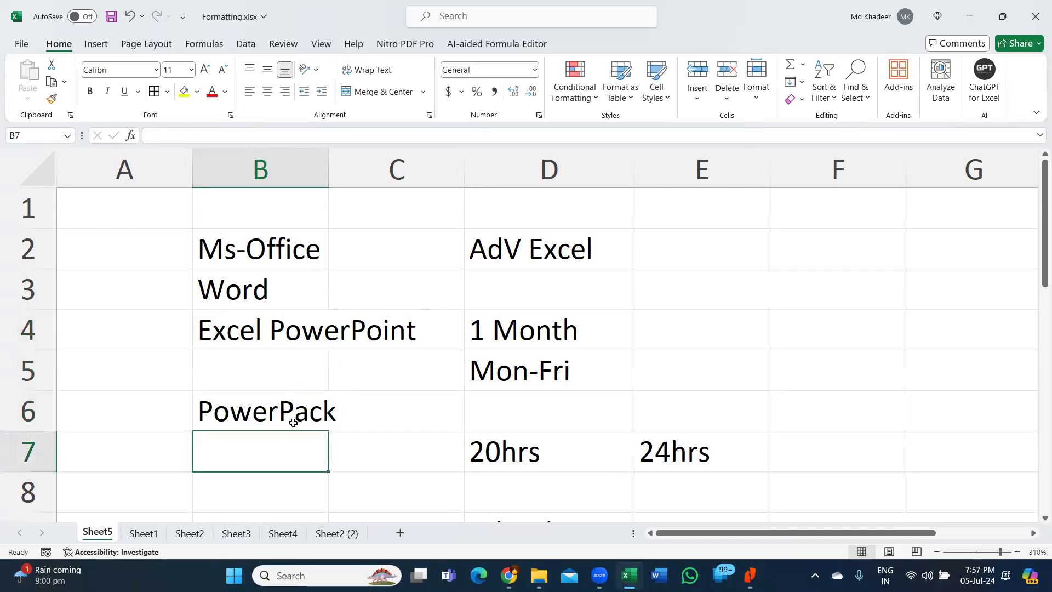
left_click(294, 421)
scroll(294, 422, "down", 2)
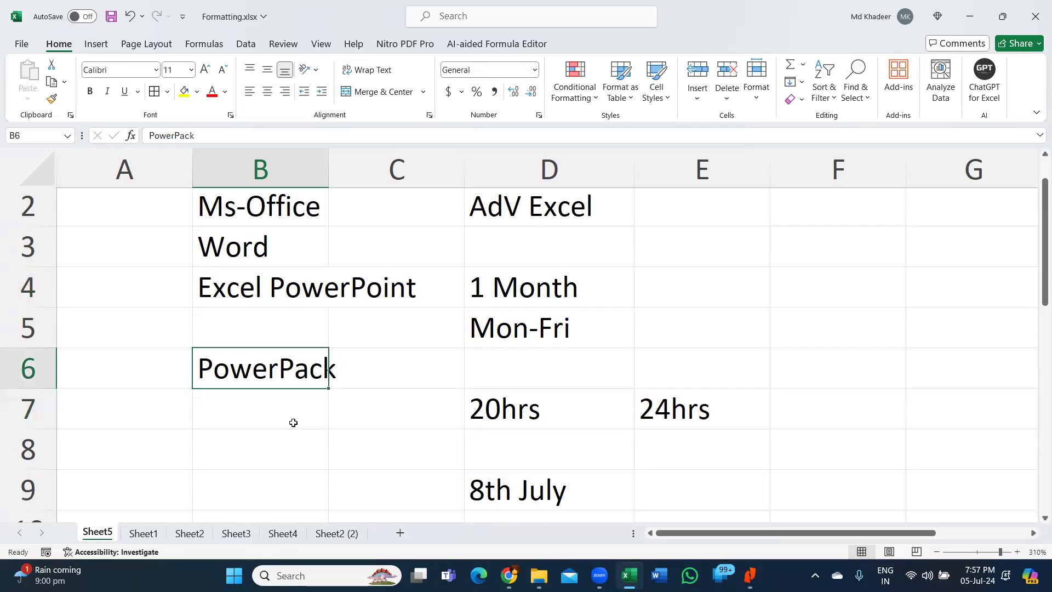
scroll(293, 422, "up", 1)
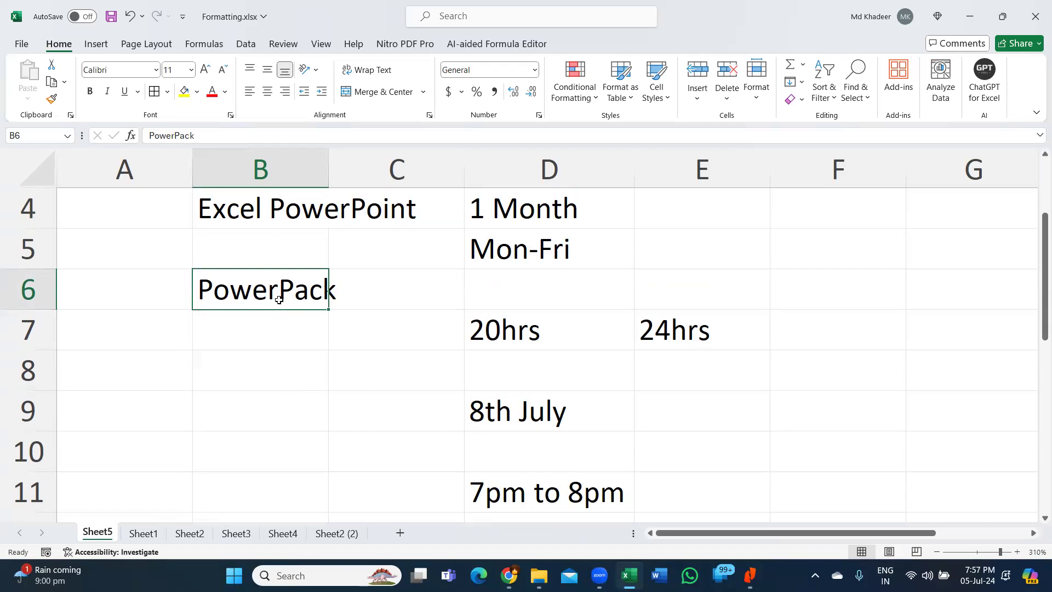
scroll(279, 299, "up", 1)
left_click_drag(270, 291, 268, 324)
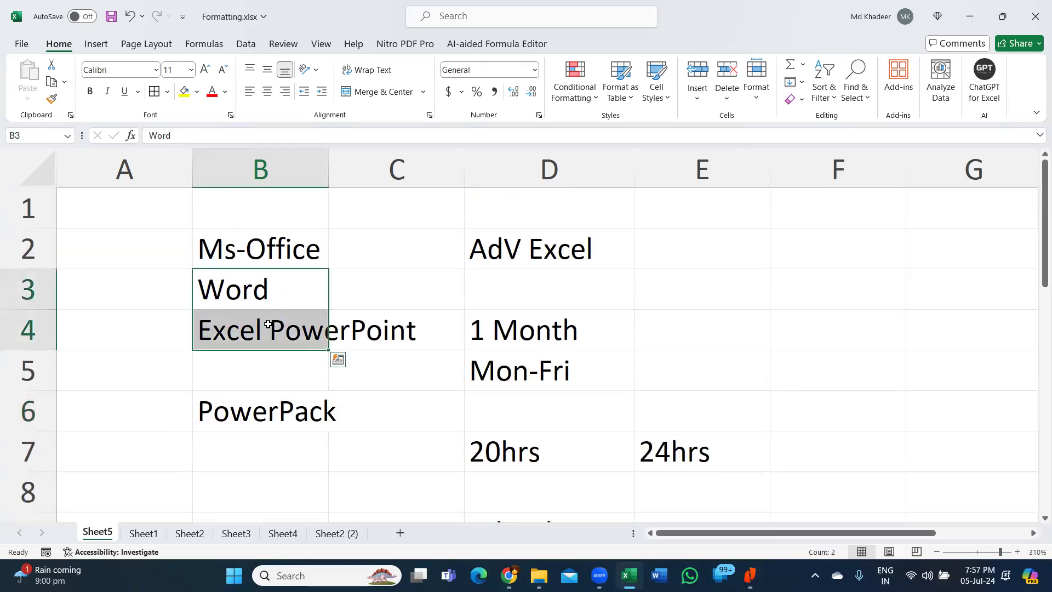
left_click(267, 329)
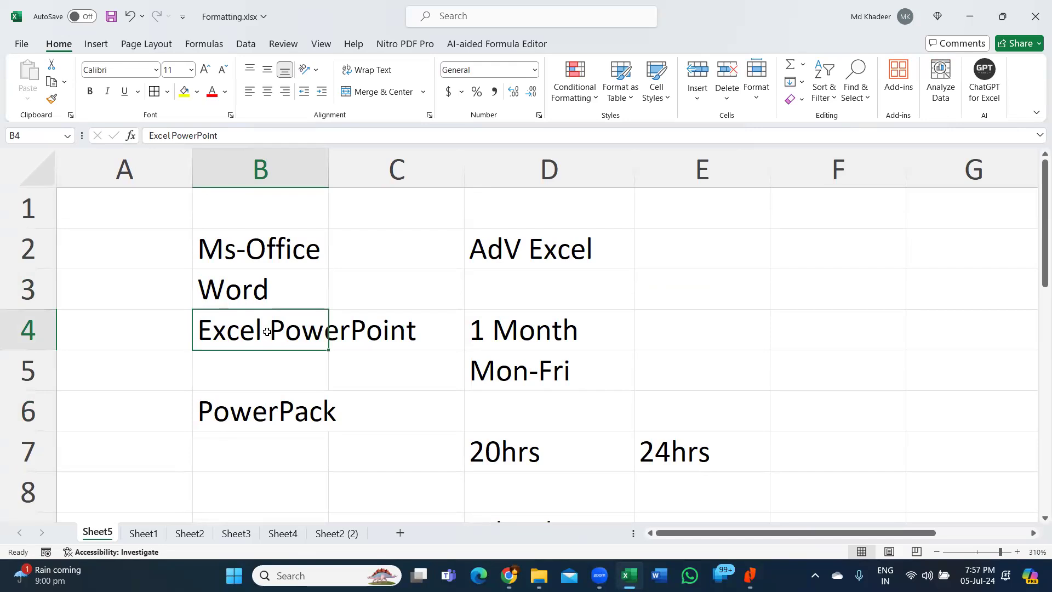
scroll(268, 331, "down", 1)
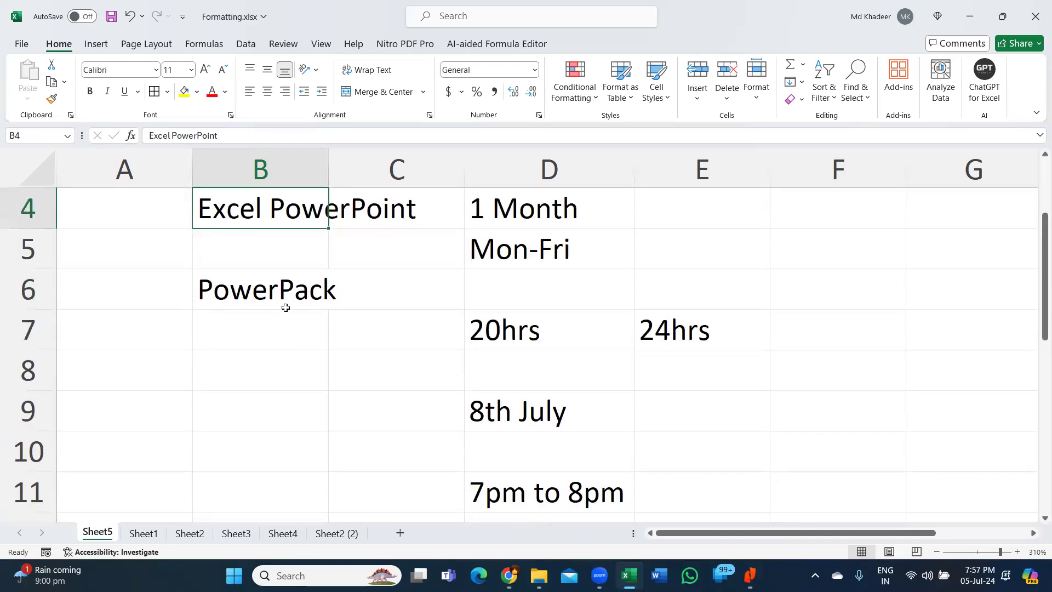
scroll(295, 300, "up", 1)
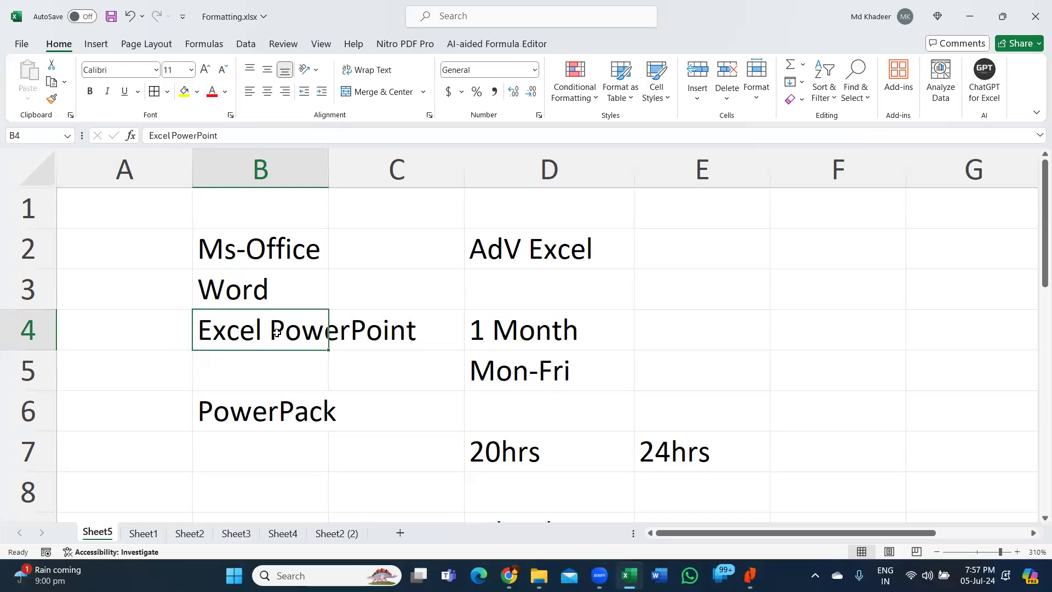
left_click(242, 259)
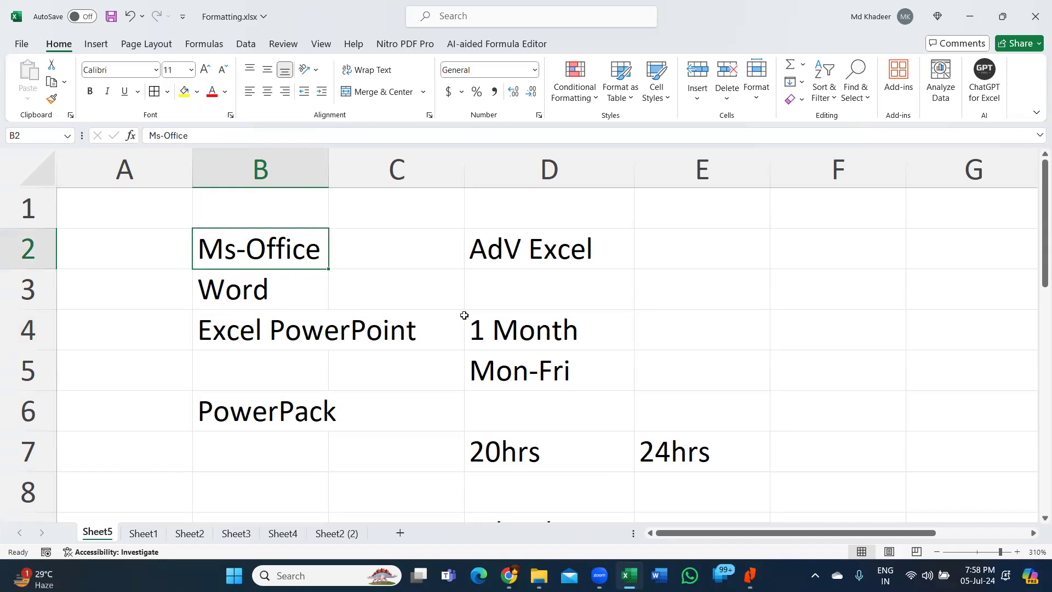
left_click(540, 372)
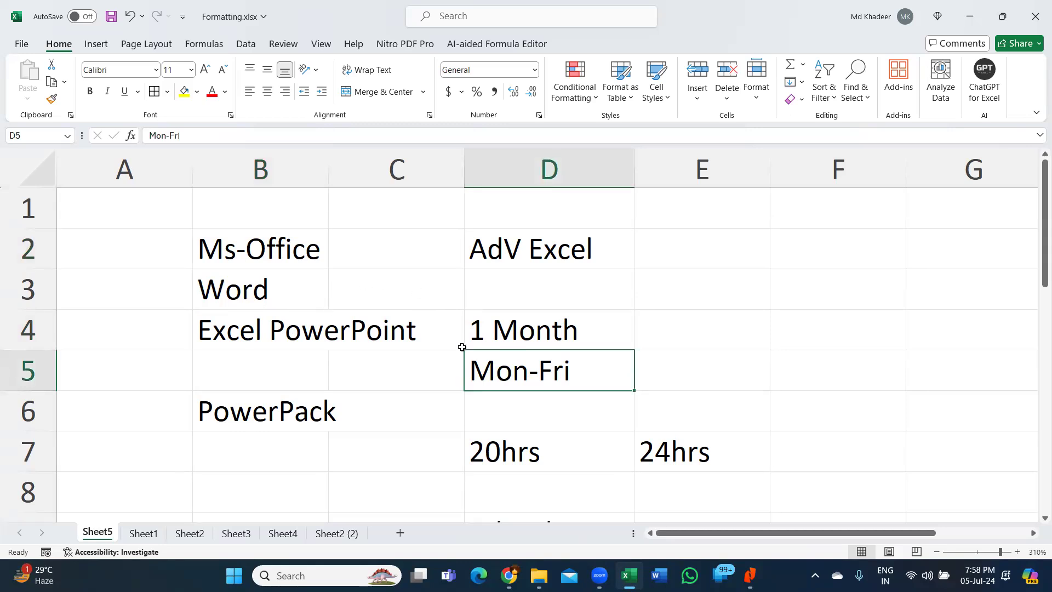
left_click(581, 336)
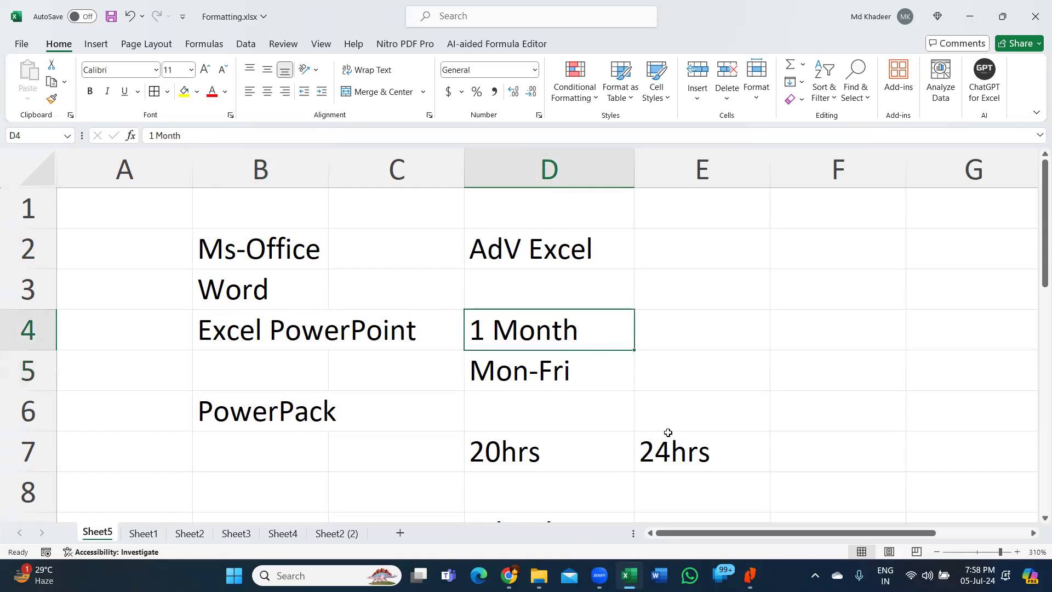